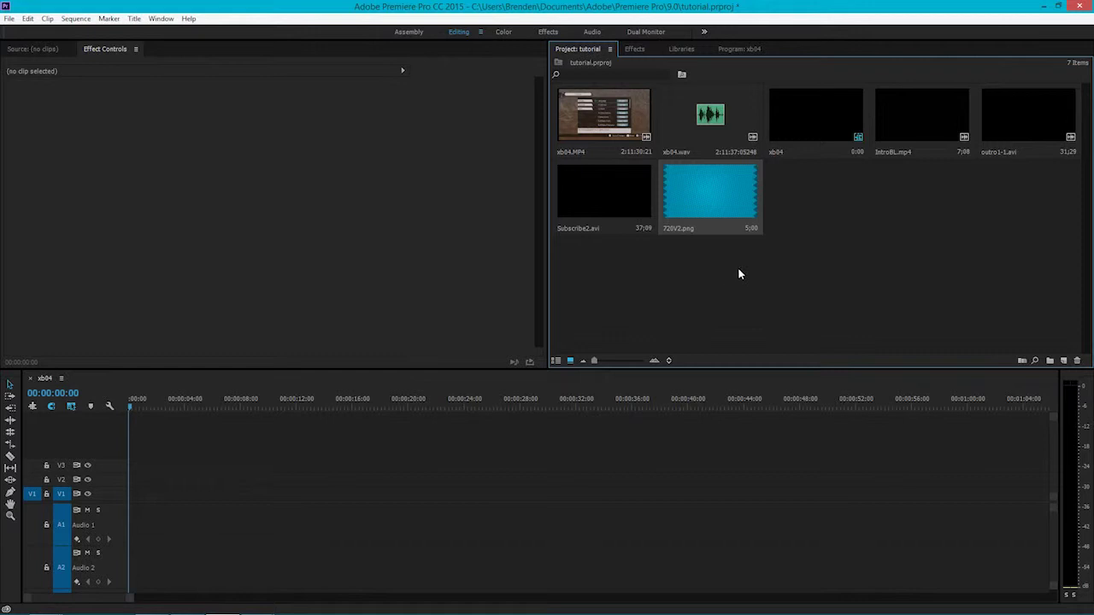
# Step: Examine the xb04.MP4 gameplay clip and the xb04.wav audio recording among the project's media
pyautogui.click(740, 275)
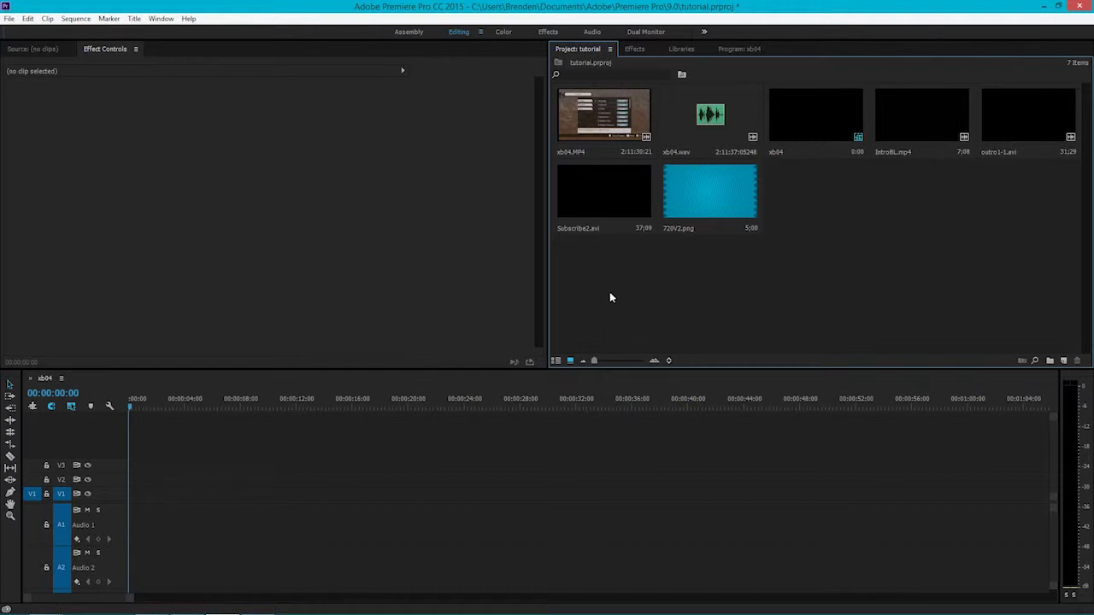
pyautogui.click(605, 127)
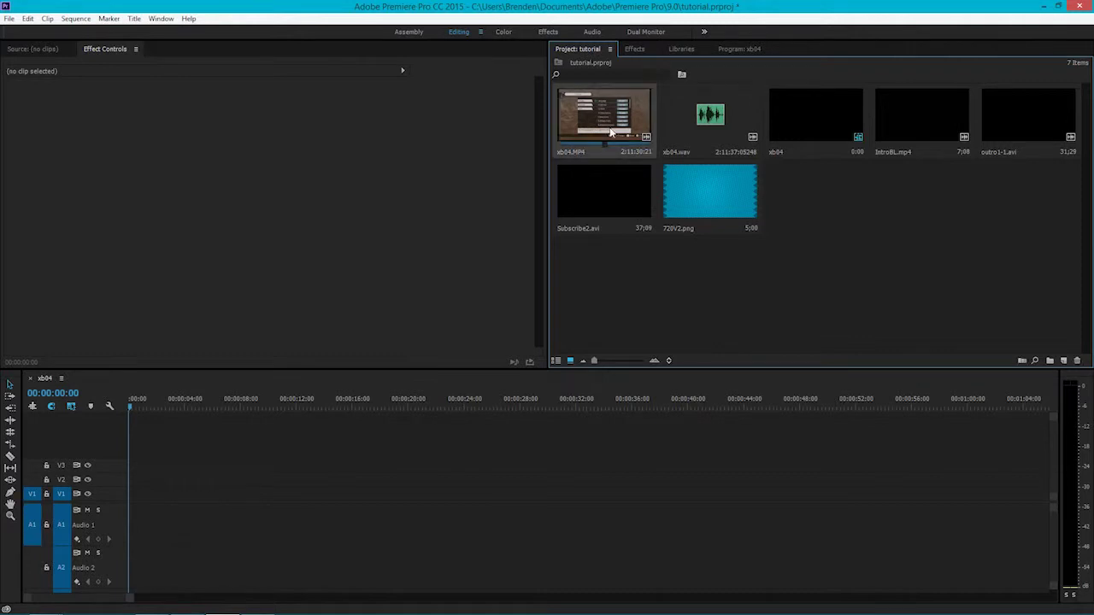
pyautogui.click(739, 116)
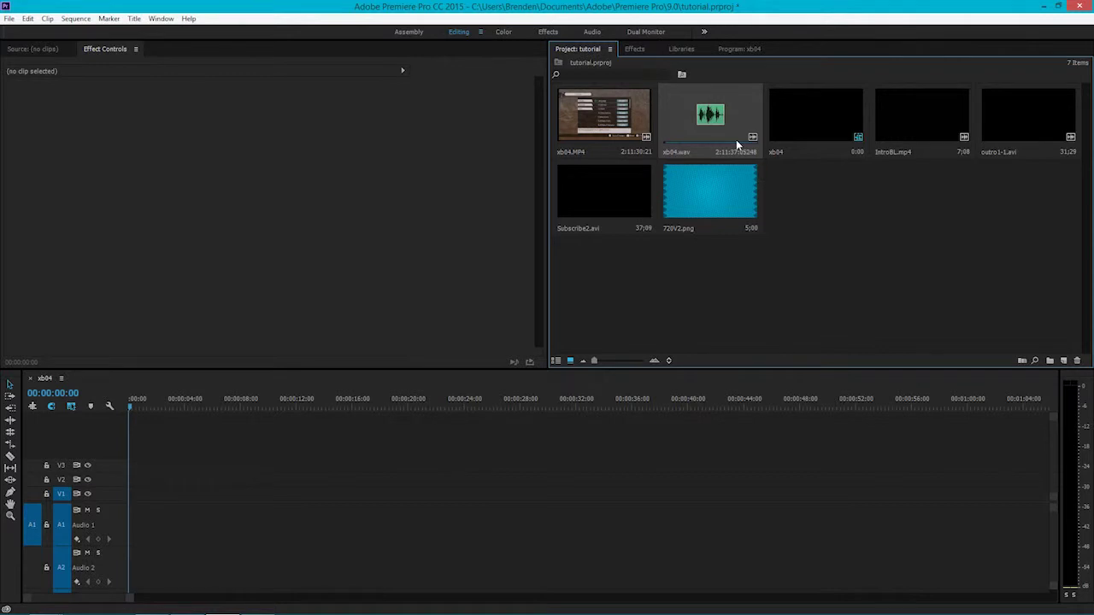
pyautogui.click(609, 113)
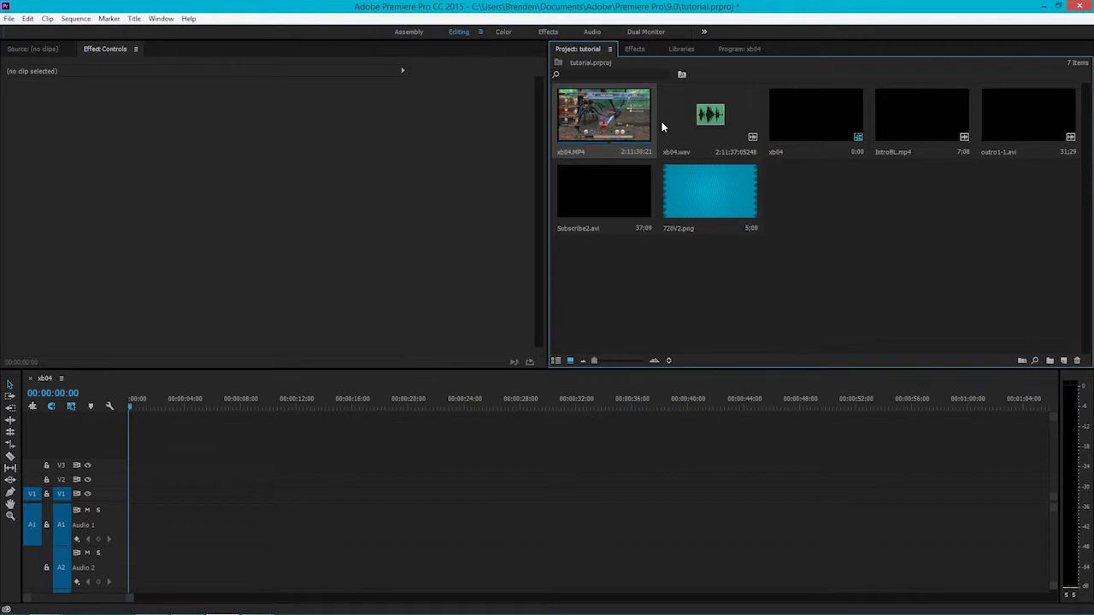
pyautogui.click(688, 123)
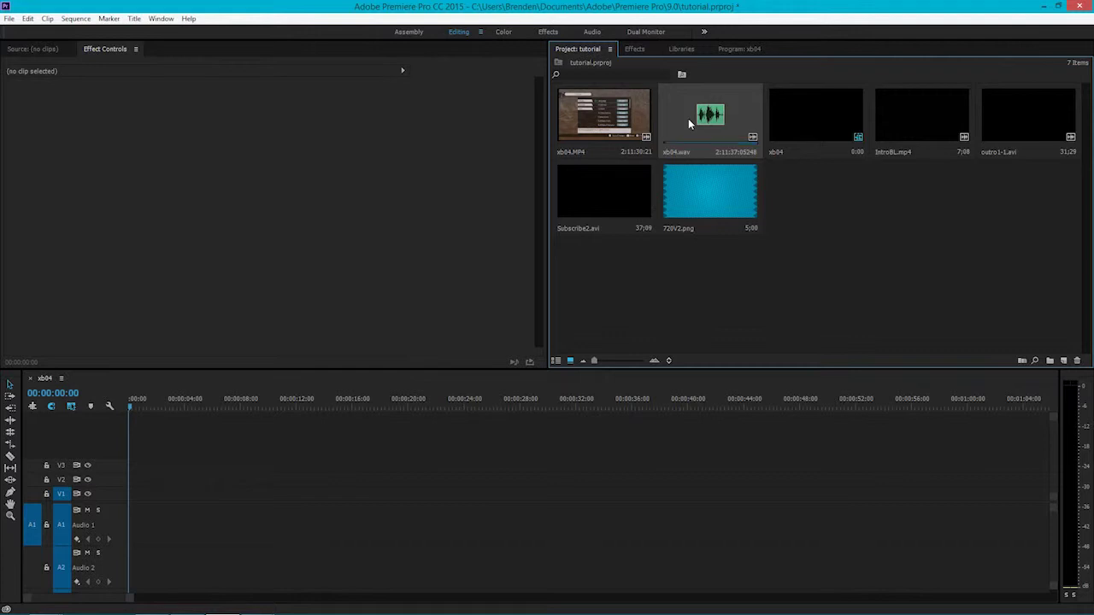
pyautogui.click(978, 258)
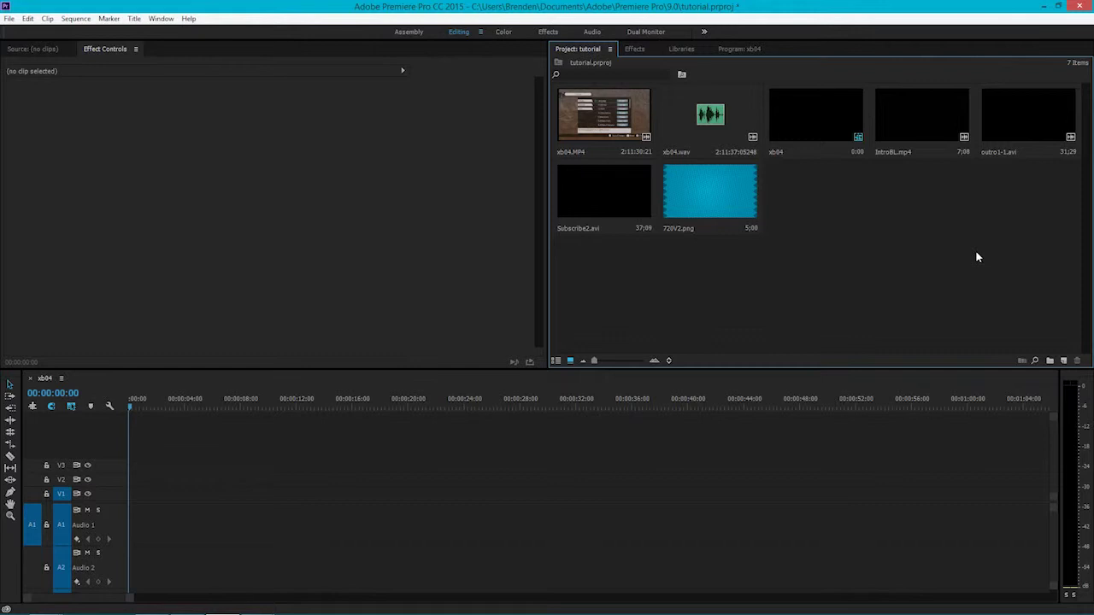
pyautogui.click(604, 115)
# Step: Delete the empty xb04 sequence from the project and narrow the audio meters to restore the timeline's width
pyautogui.click(809, 126)
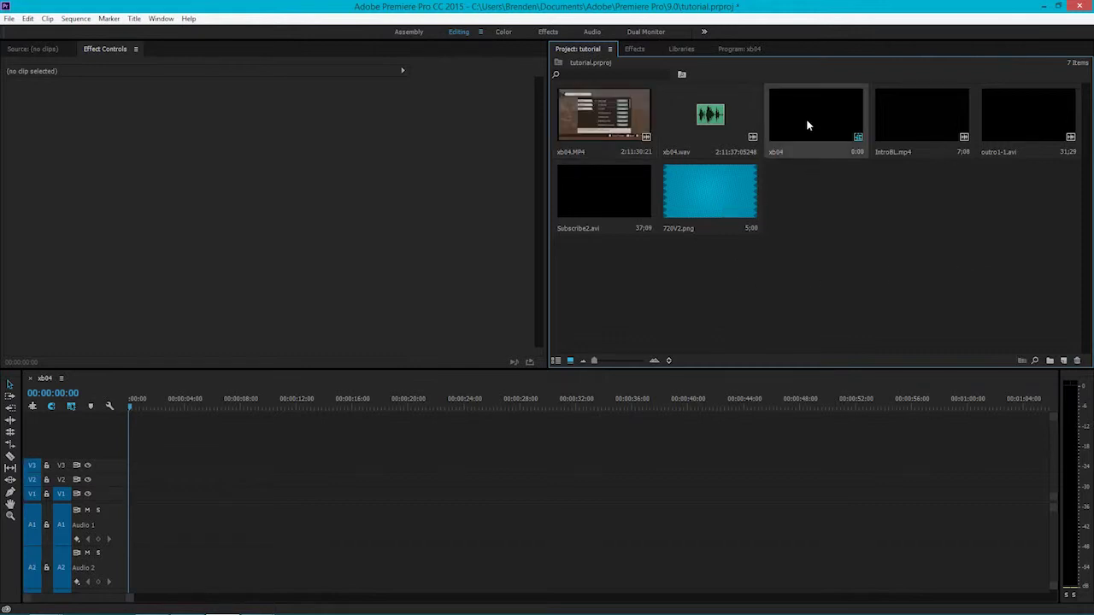
pyautogui.press('Delete')
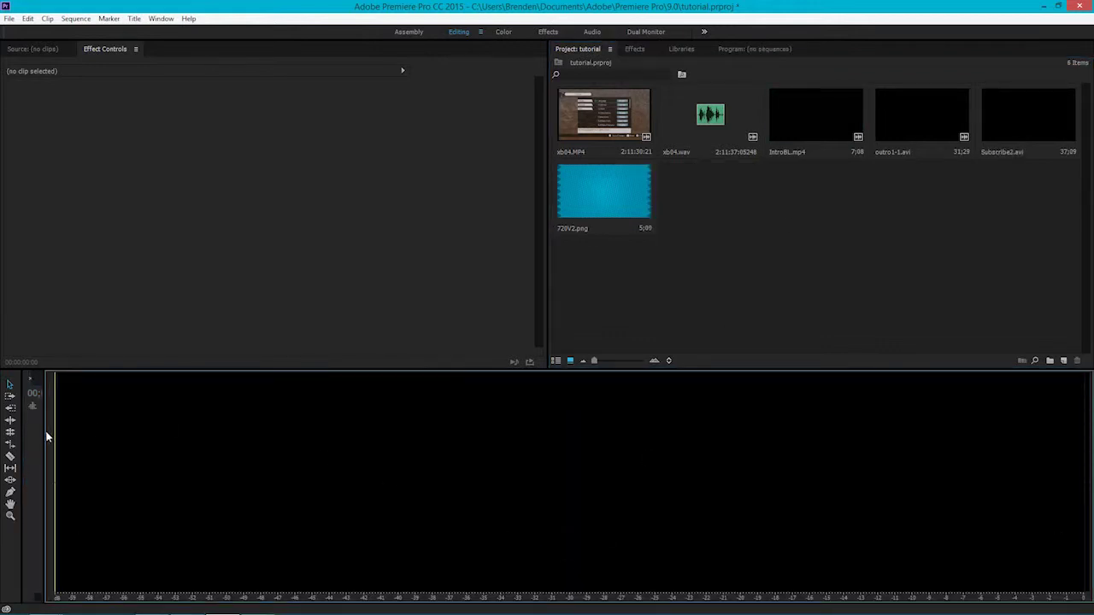
pyautogui.moveTo(995, 436); pyautogui.dragTo(1058, 448)
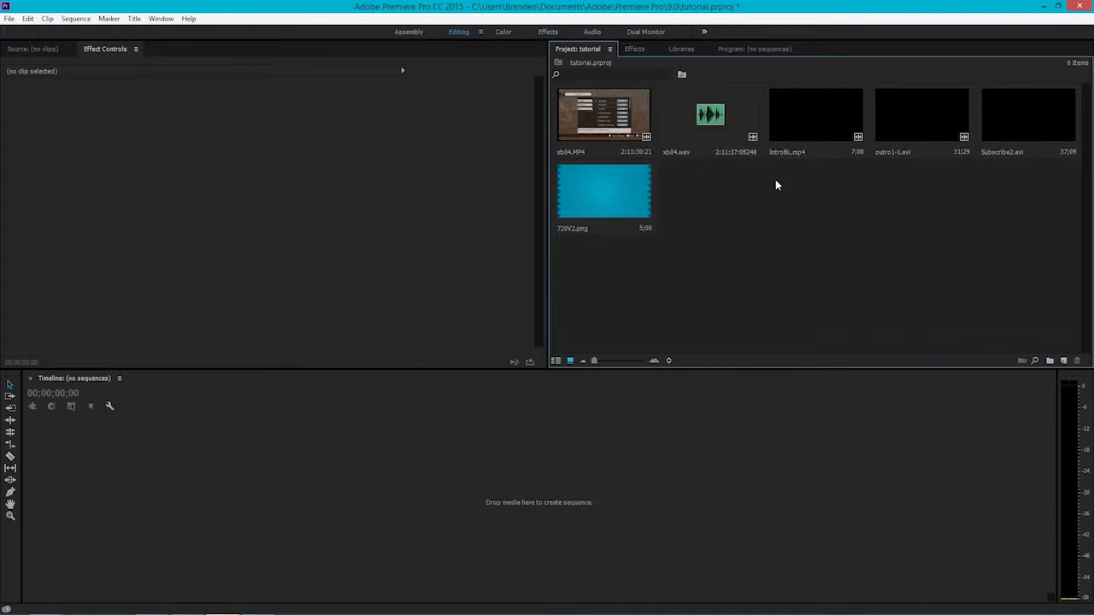
# Step: Review the remaining media: IntroBL.mp4, outro1-1.avi, Subscribe2.avi and the 720V2.png background
pyautogui.click(811, 119)
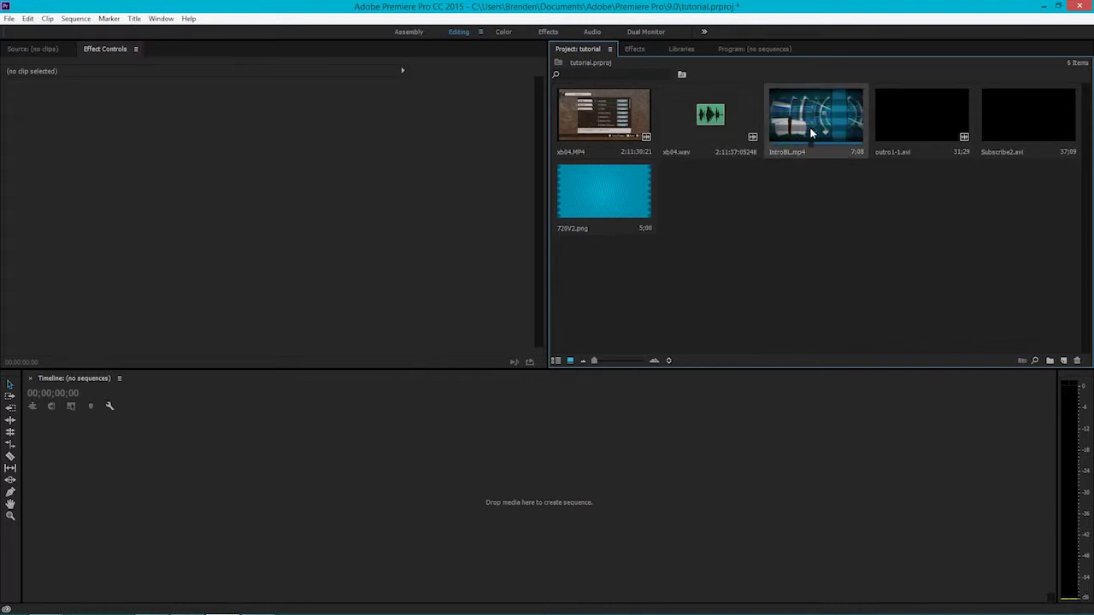
pyautogui.click(904, 107)
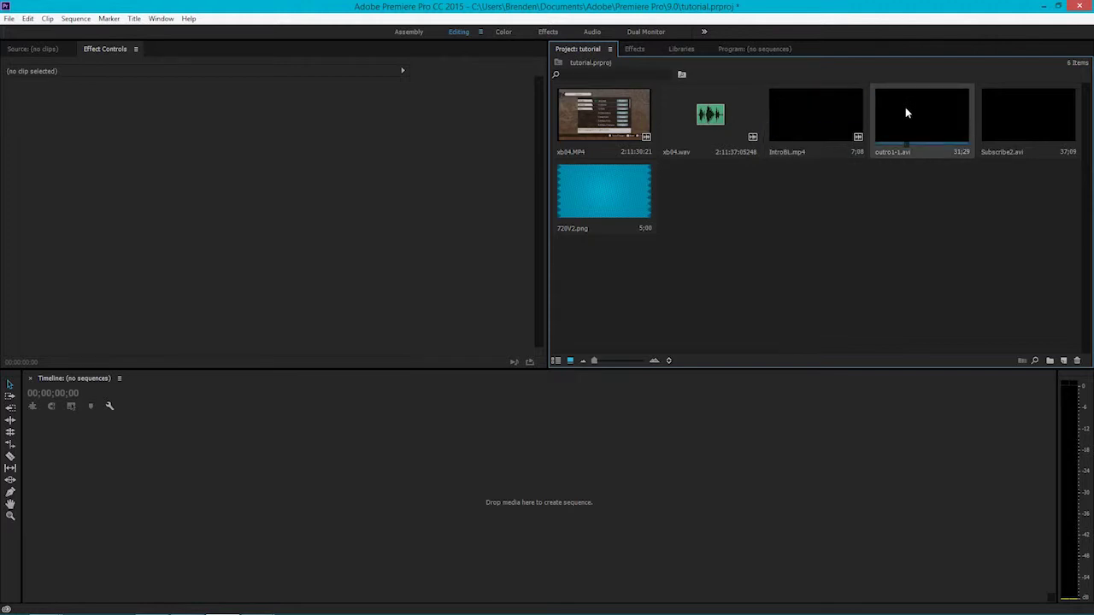
pyautogui.click(1040, 117)
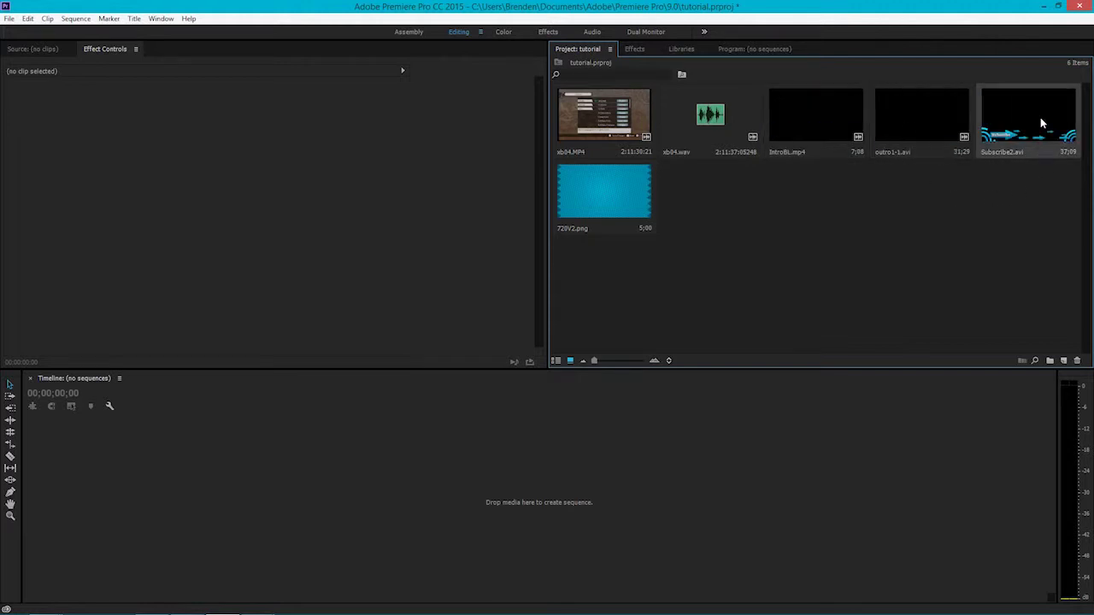
pyautogui.click(610, 209)
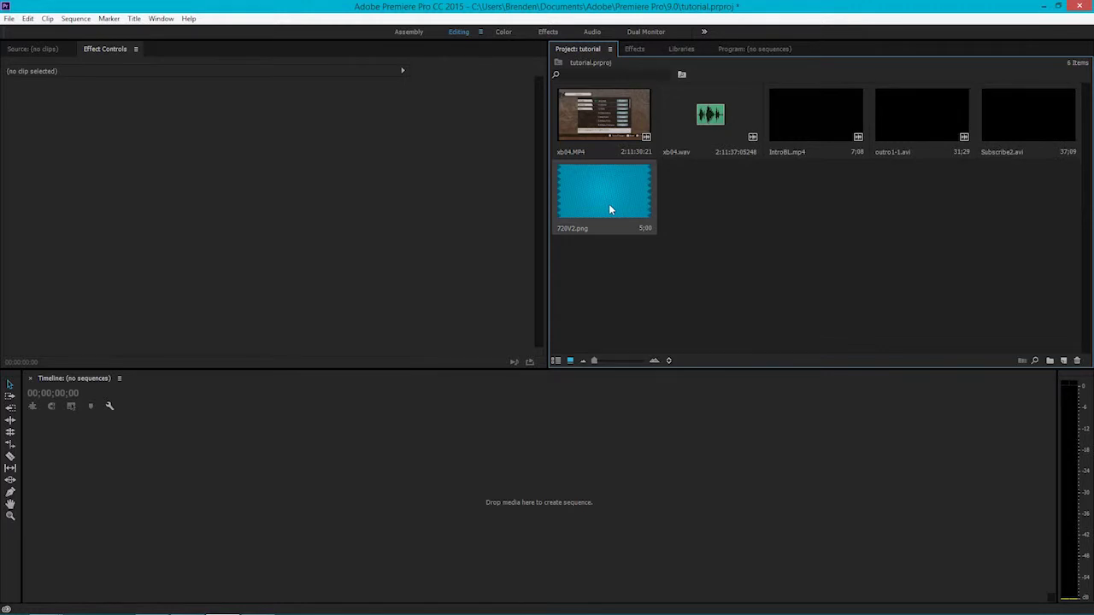
pyautogui.click(752, 246)
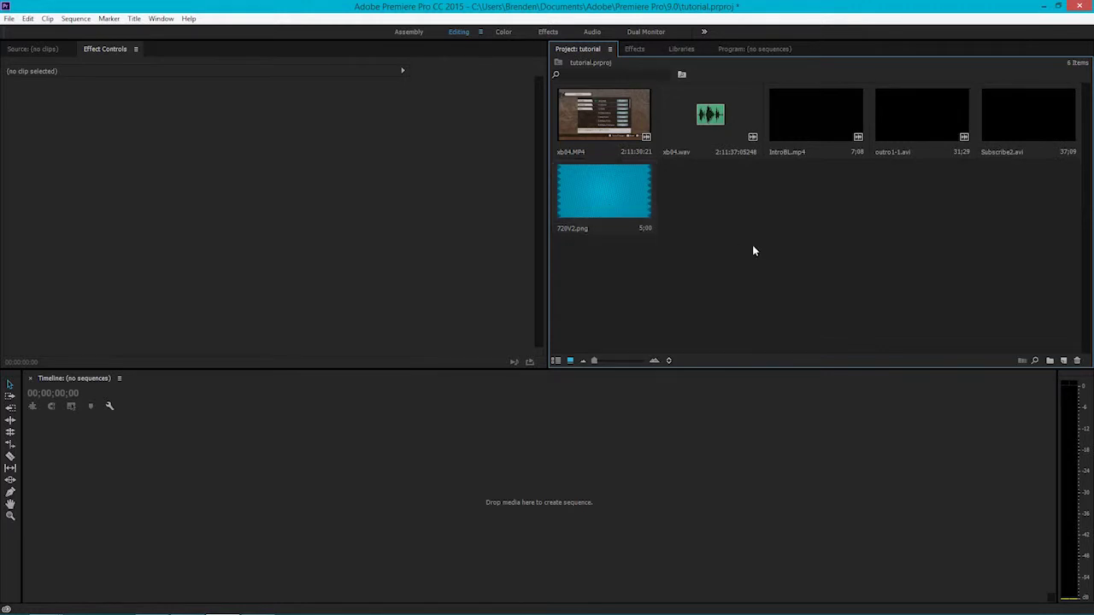
# Step: Create a new sequence from the xb04.MP4 clip and show its program preview
pyautogui.click(601, 117)
pyautogui.moveTo(607, 107); pyautogui.dragTo(301, 446)
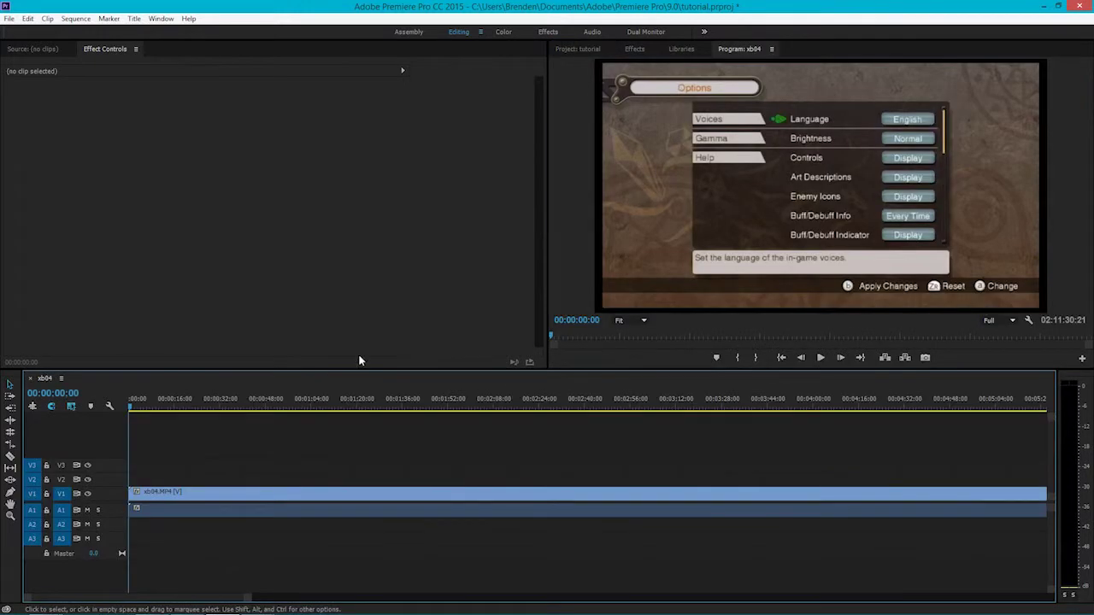
pyautogui.click(580, 51)
pyautogui.click(733, 49)
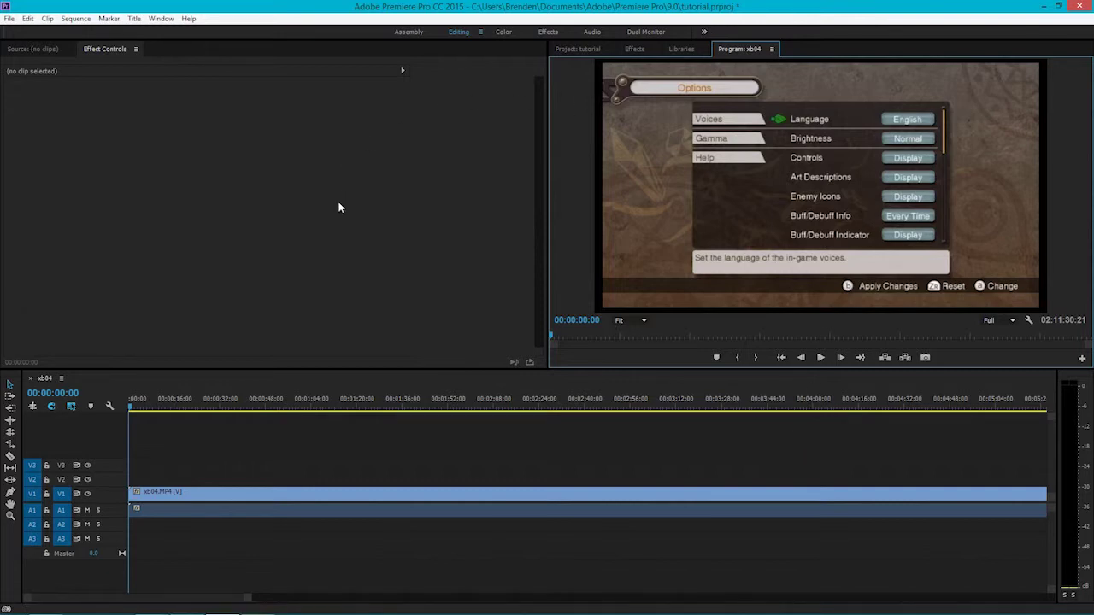
# Step: Place xb04.wav at the start of audio track A2 and expand track A1 to show its waveform
pyautogui.click(579, 51)
pyautogui.moveTo(706, 105); pyautogui.dragTo(117, 527)
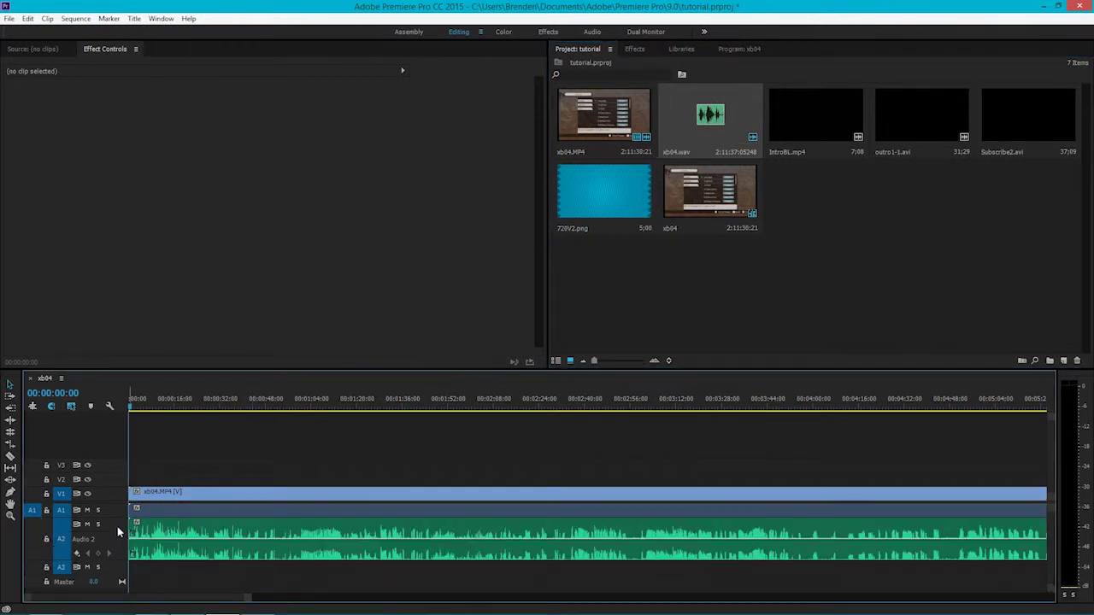
pyautogui.doubleClick(116, 514)
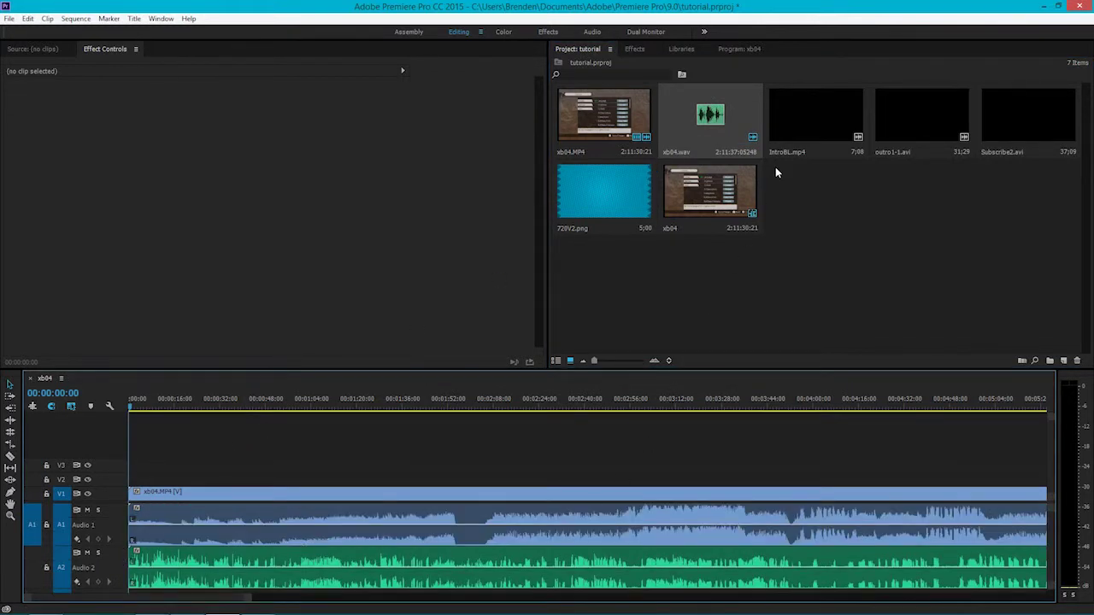
# Step: Move the xb04.MP4 video from track V1 up to V2, keeping it at the sequence start
pyautogui.moveTo(159, 501); pyautogui.dragTo(159, 483)
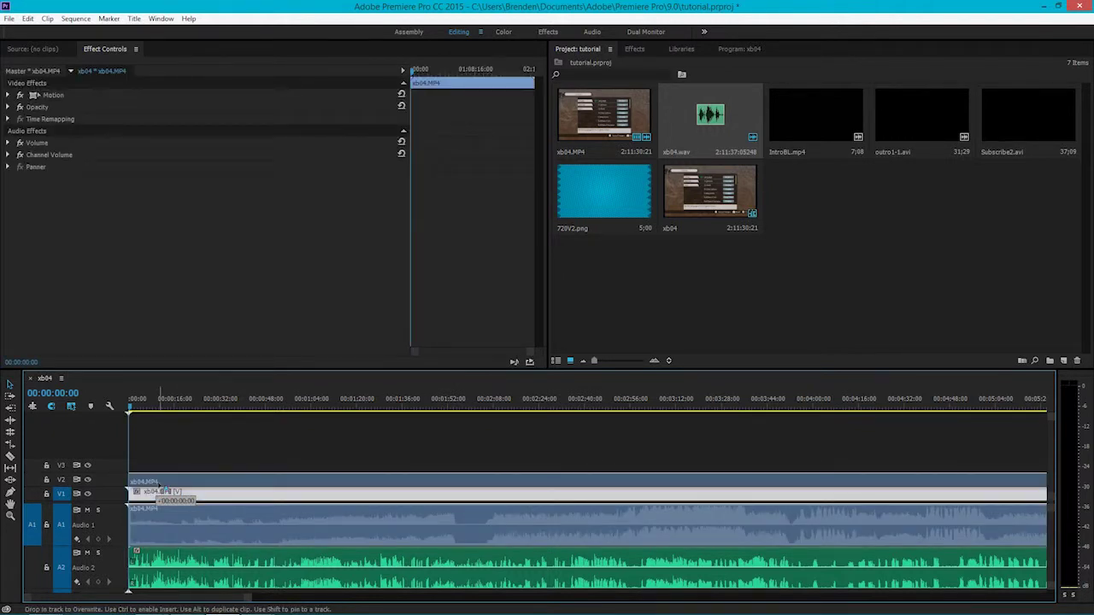
pyautogui.moveTo(159, 484); pyautogui.dragTo(159, 484)
pyautogui.click(165, 503)
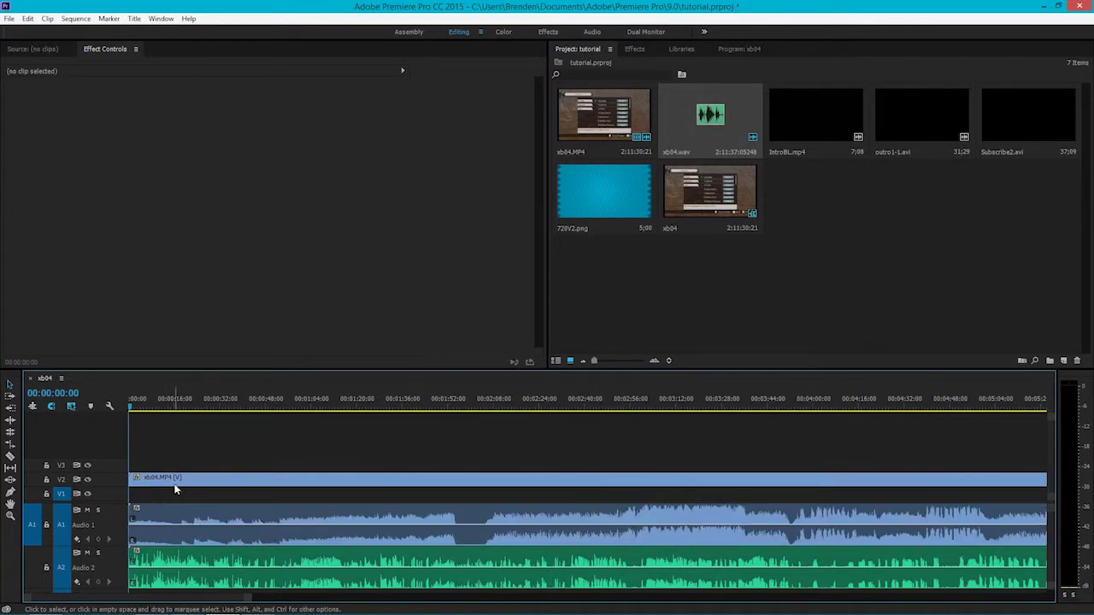
pyautogui.click(175, 485)
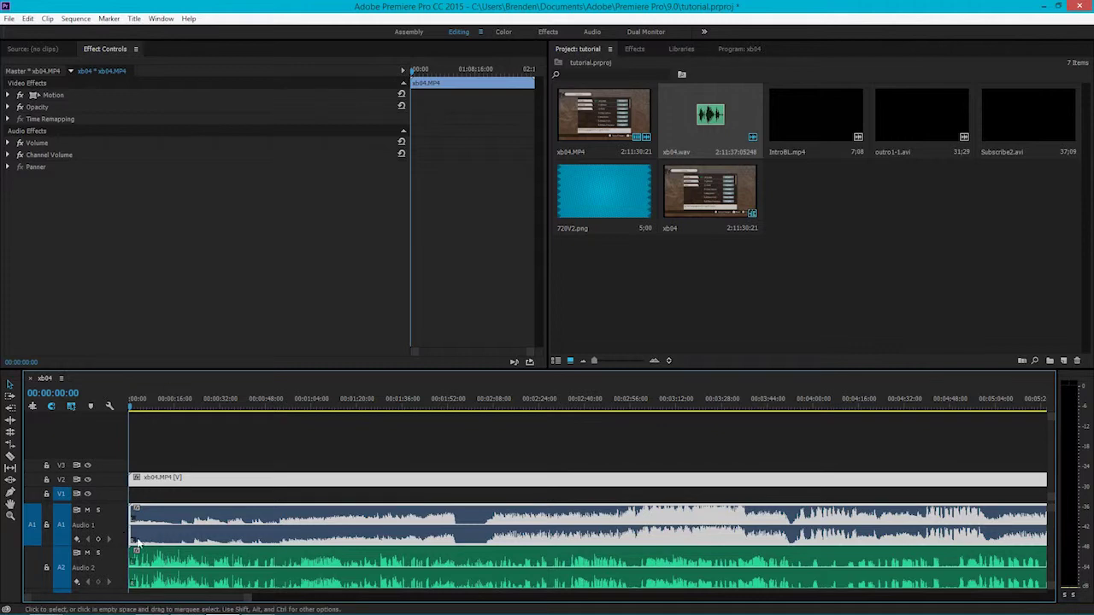
pyautogui.click(216, 450)
pyautogui.click(209, 483)
pyautogui.click(237, 446)
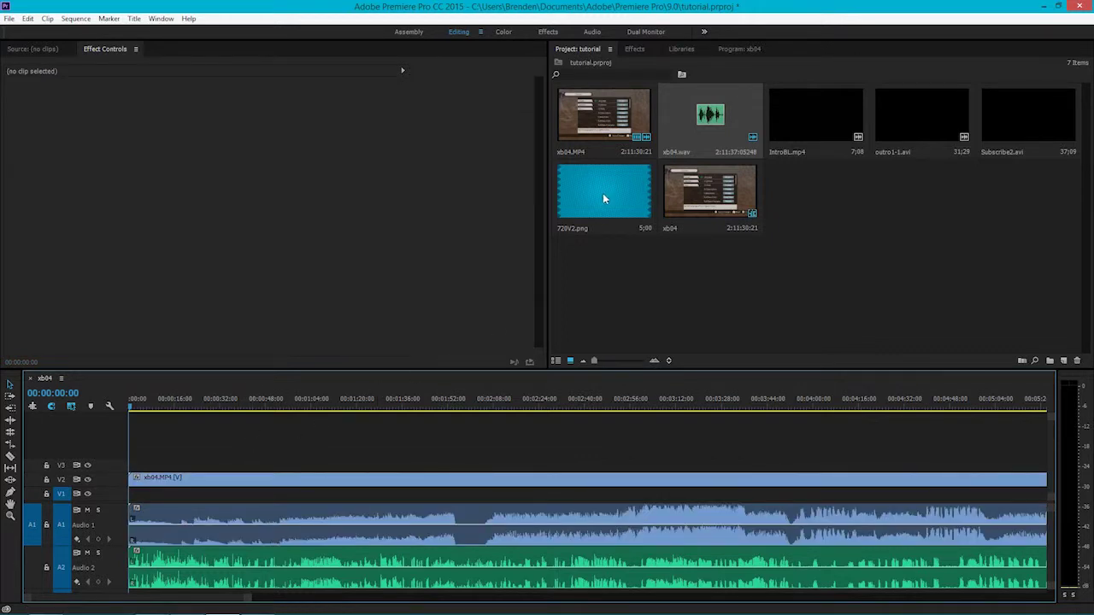
# Step: Place the 720V2.png background at the start of track V1, beneath the gameplay video
pyautogui.moveTo(612, 191); pyautogui.dragTo(846, 494)
# Step: Quit Skype, which is running in the background
pyautogui.click(934, 605)
pyautogui.rightClick(922, 528)
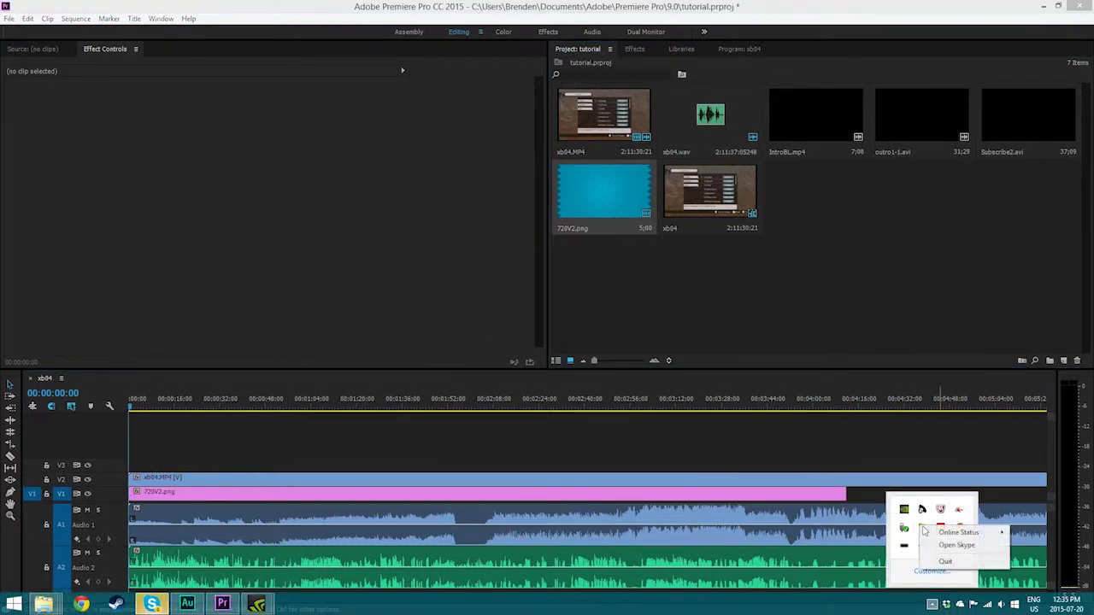
pyautogui.click(944, 561)
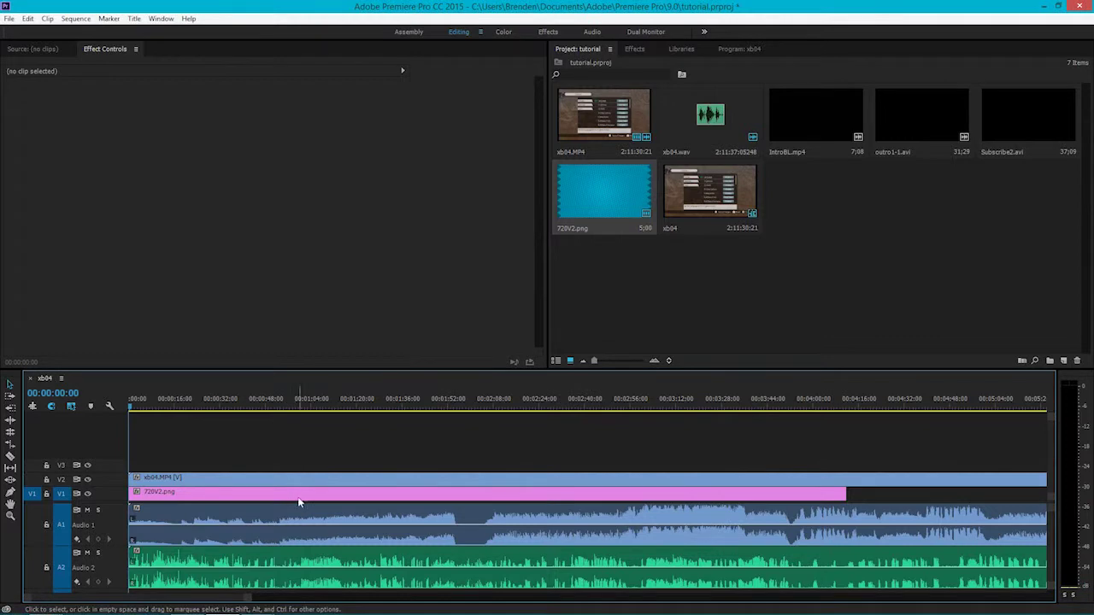
# Step: Extend the 720V2.png background on V1 until it ends together with the xb04.MP4 clip
pyautogui.press('-')
pyautogui.press('-')
pyautogui.press('-')
pyautogui.press('-')
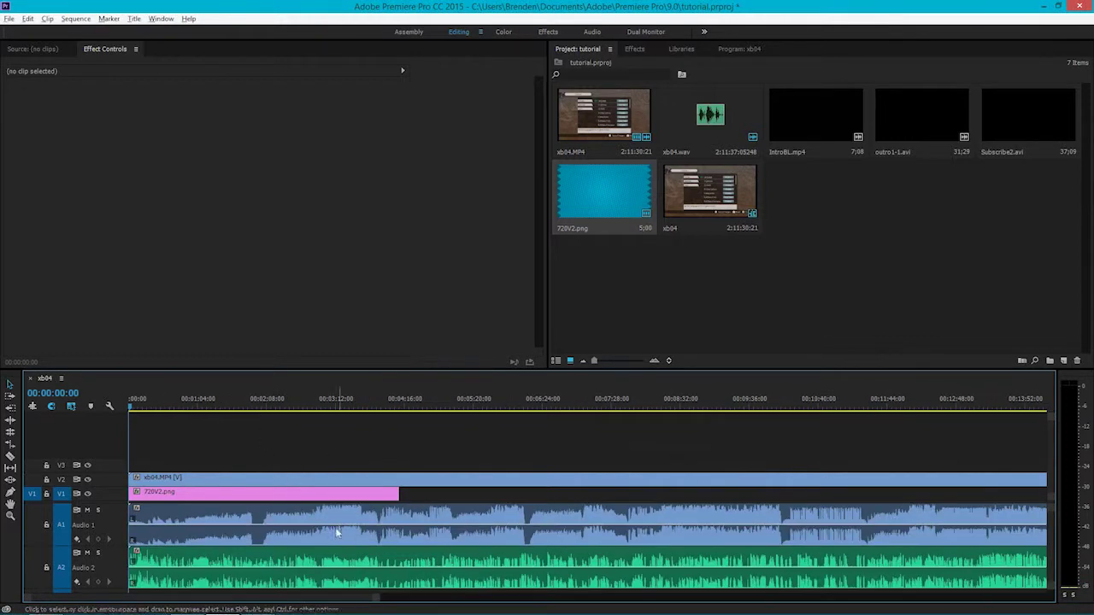
pyautogui.press('-')
pyautogui.press('-')
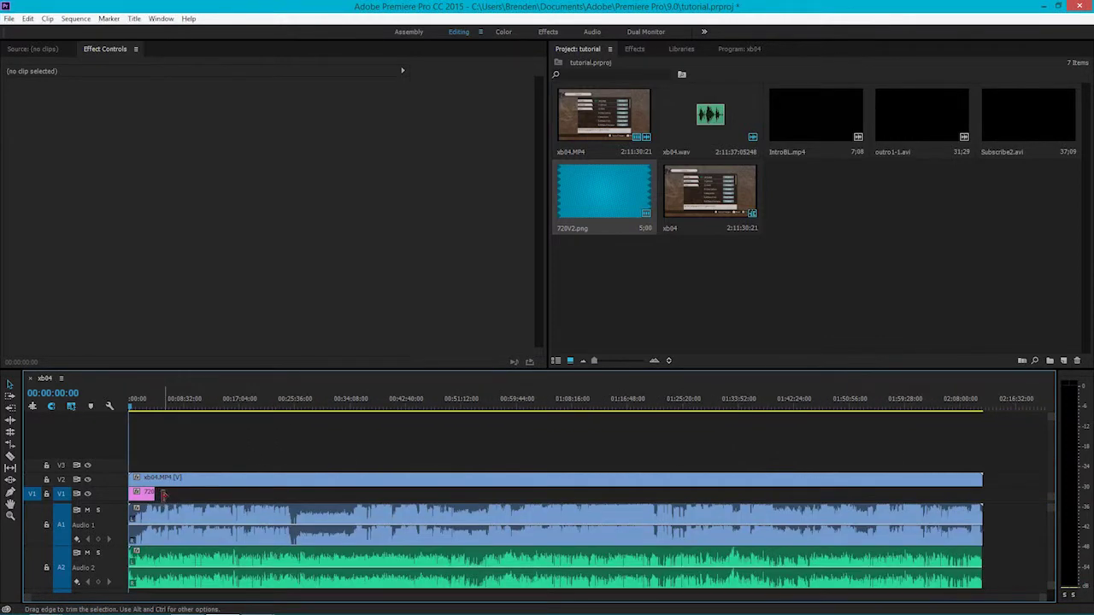
pyautogui.click(149, 495)
pyautogui.moveTo(152, 493); pyautogui.dragTo(994, 494)
pyautogui.moveTo(983, 495); pyautogui.dragTo(983, 495)
pyautogui.moveTo(1040, 602); pyautogui.dragTo(573, 596)
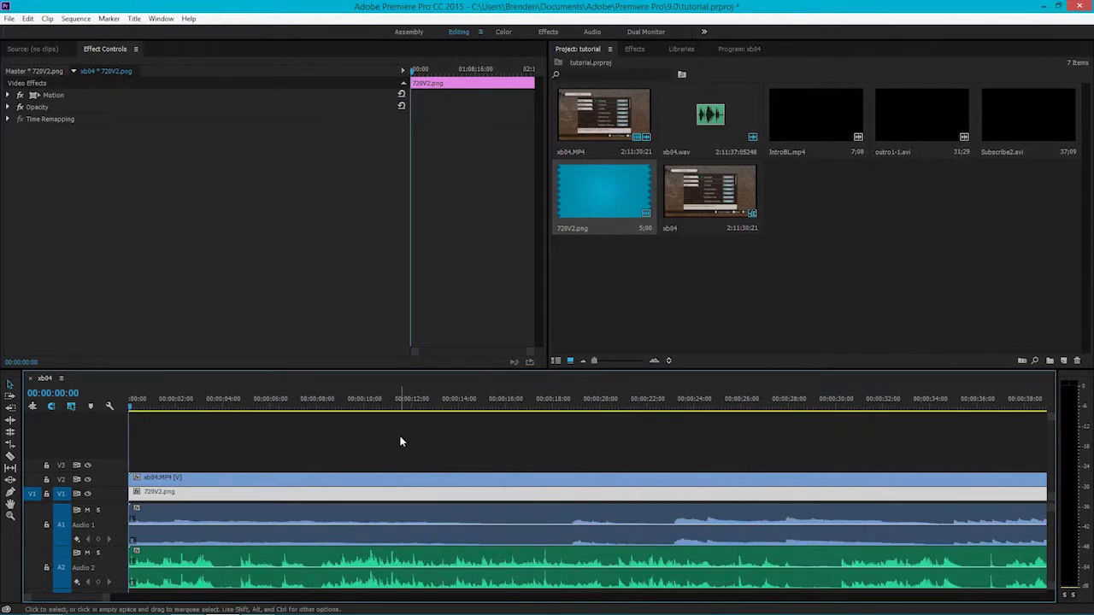
pyautogui.click(400, 441)
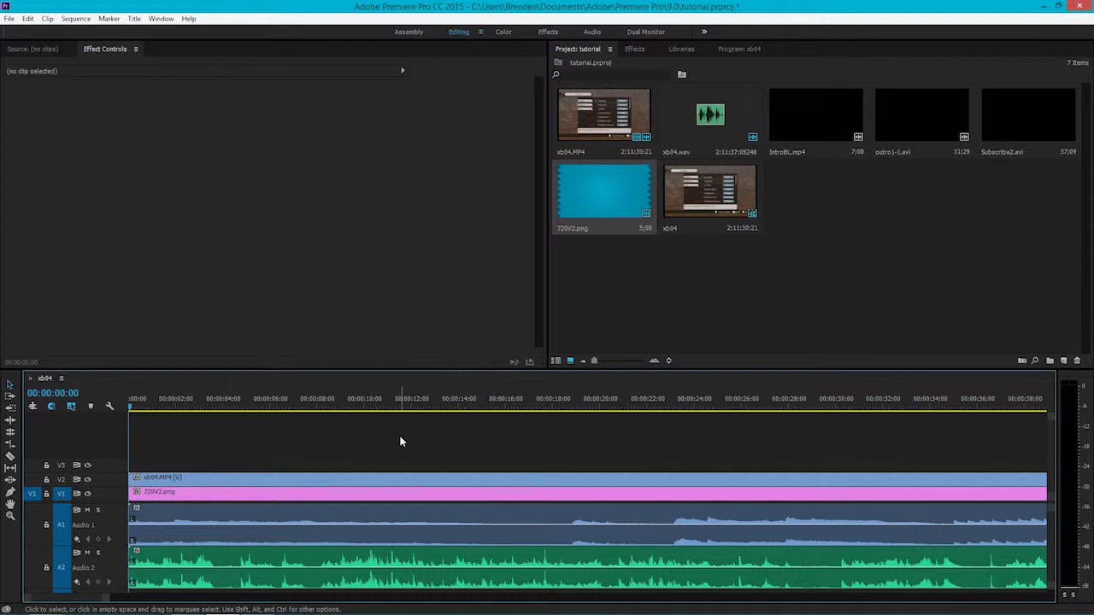
# Step: Move the playhead to 00:00:00:09 and set the sequence's editing mode to HDV 720p, accepting the deletion of its previews
pyautogui.click(182, 435)
pyautogui.moveTo(206, 404); pyautogui.dragTo(135, 401)
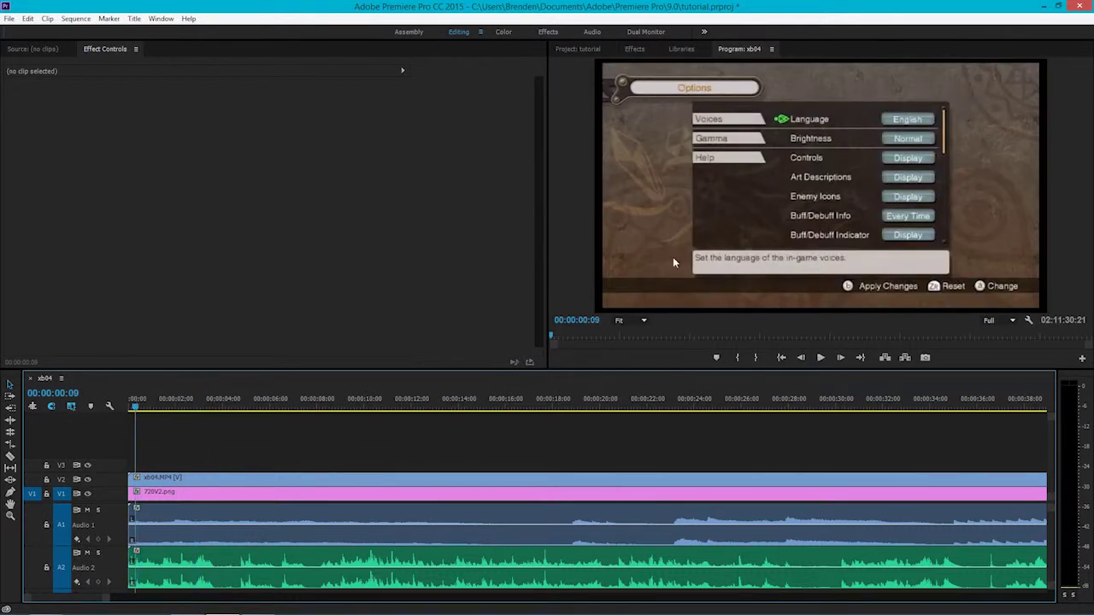
pyautogui.click(76, 18)
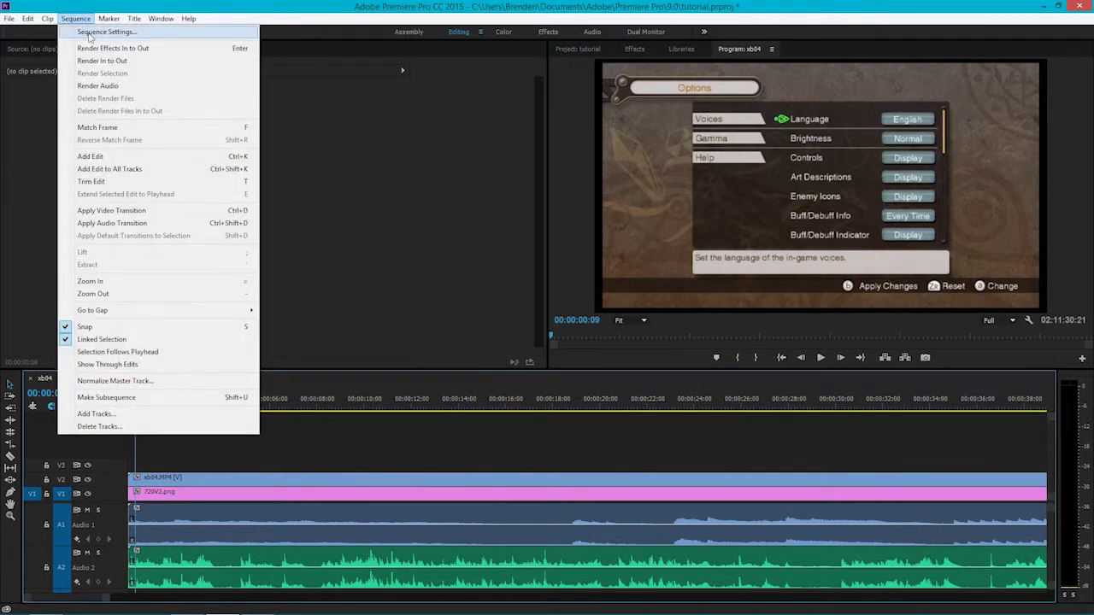
pyautogui.click(88, 32)
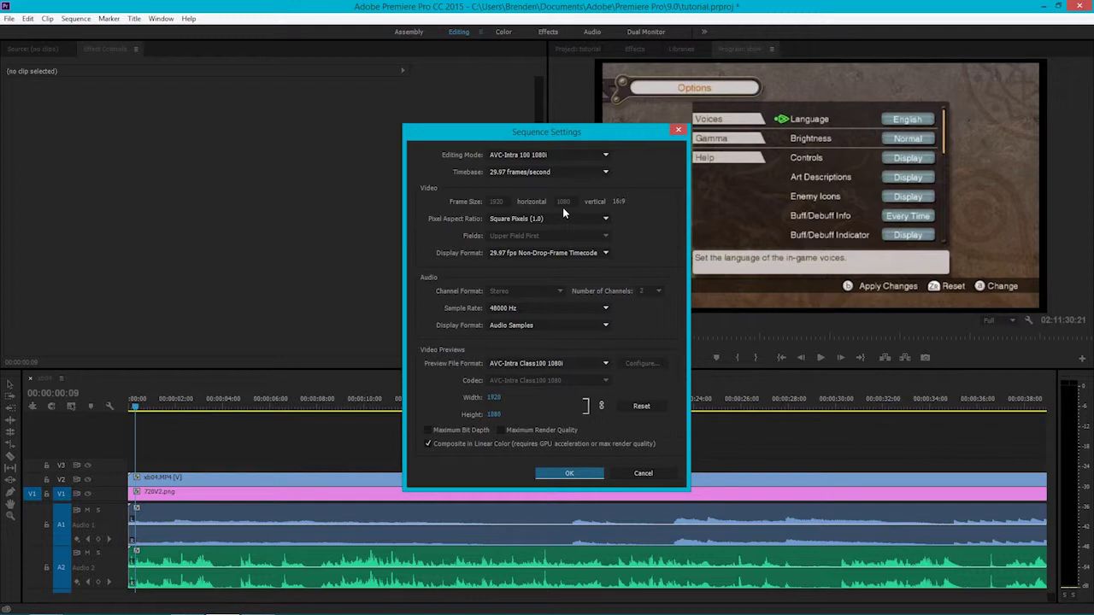
pyautogui.click(500, 156)
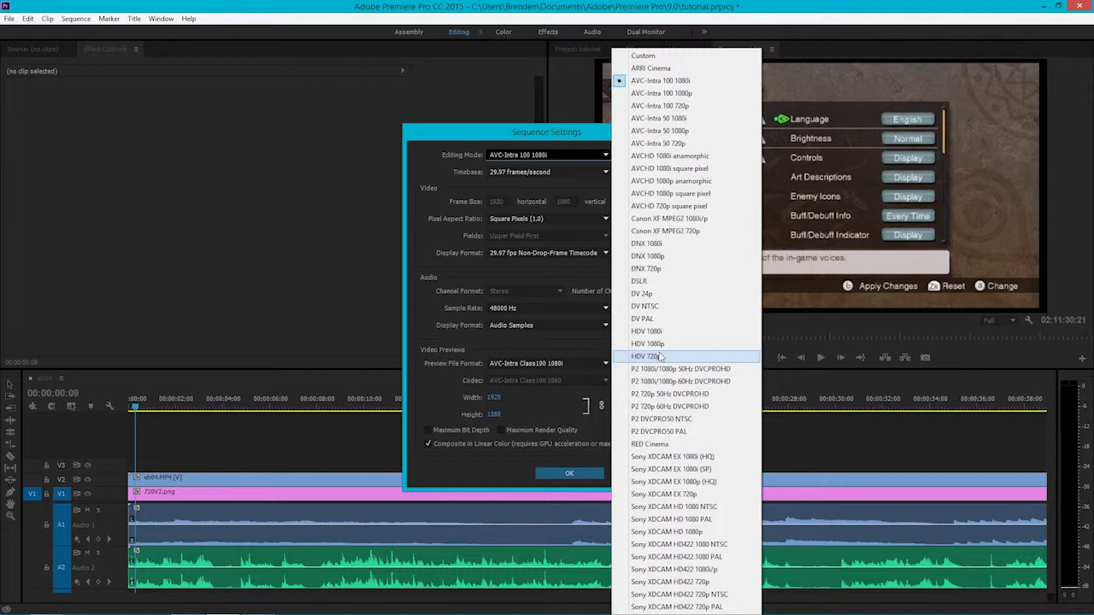
pyautogui.click(537, 152)
pyautogui.click(538, 151)
pyautogui.click(646, 356)
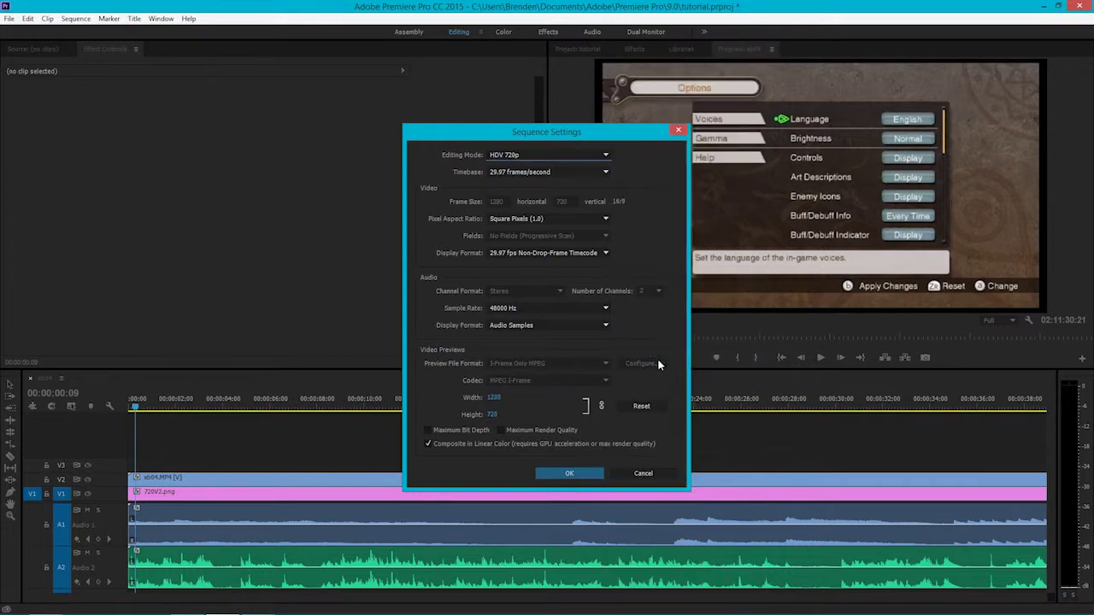
pyautogui.click(587, 474)
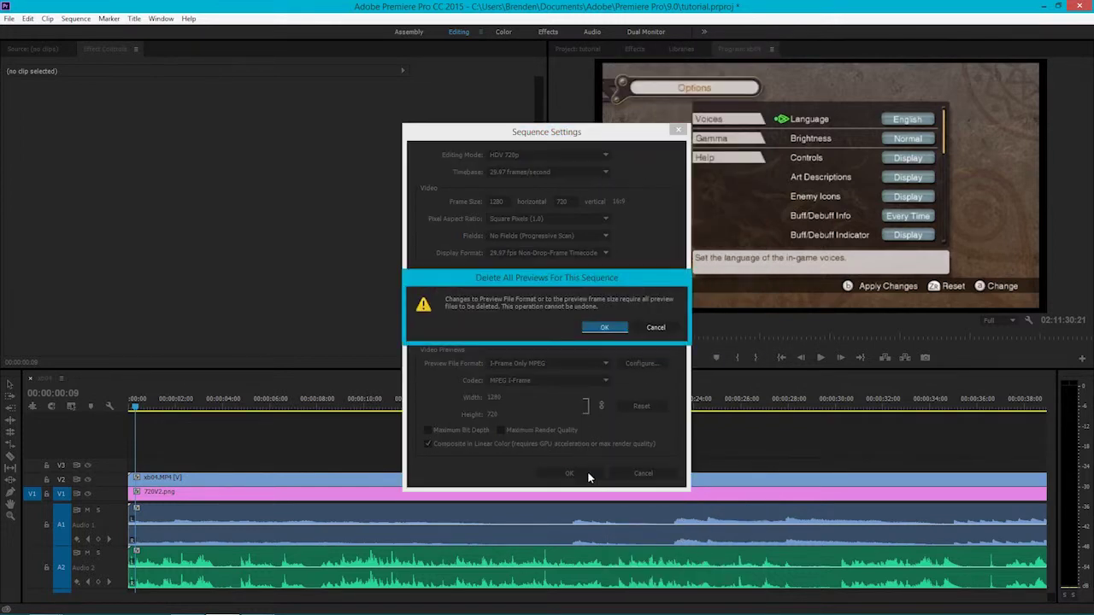
pyautogui.click(607, 325)
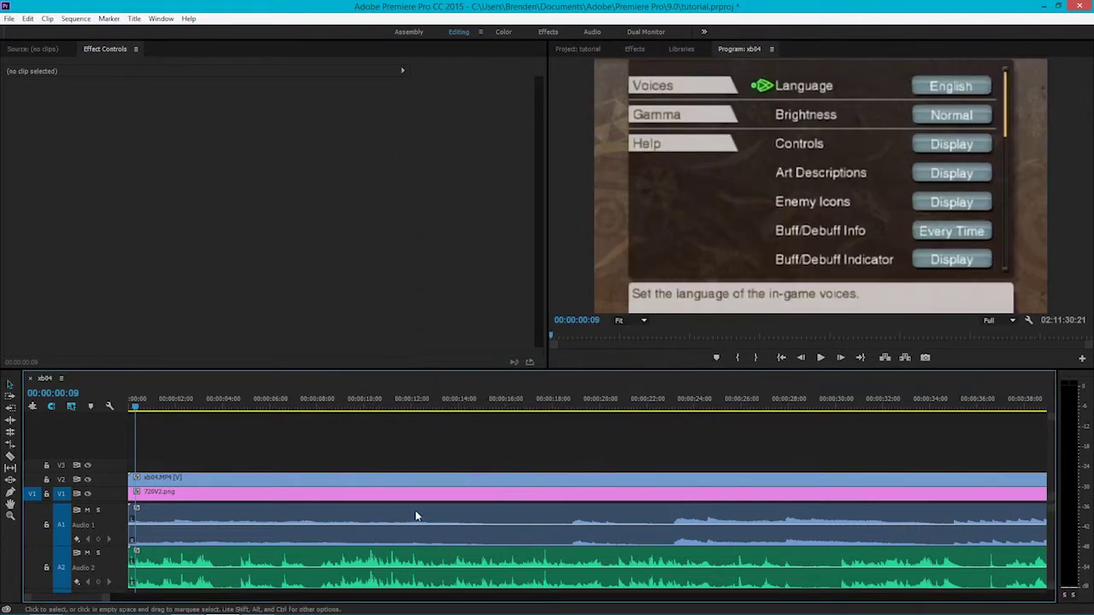
# Step: Set the Motion scale of the xb04.MP4 clip to 67, and check the background by briefly hiding track V2
pyautogui.click(288, 484)
pyautogui.click(10, 95)
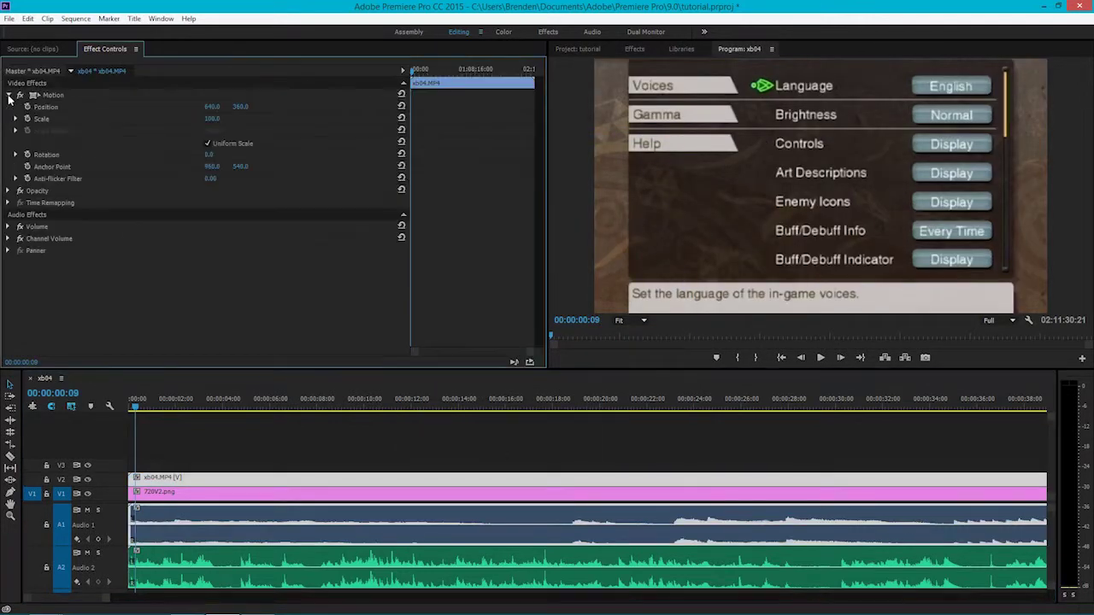
pyautogui.click(177, 440)
pyautogui.click(170, 482)
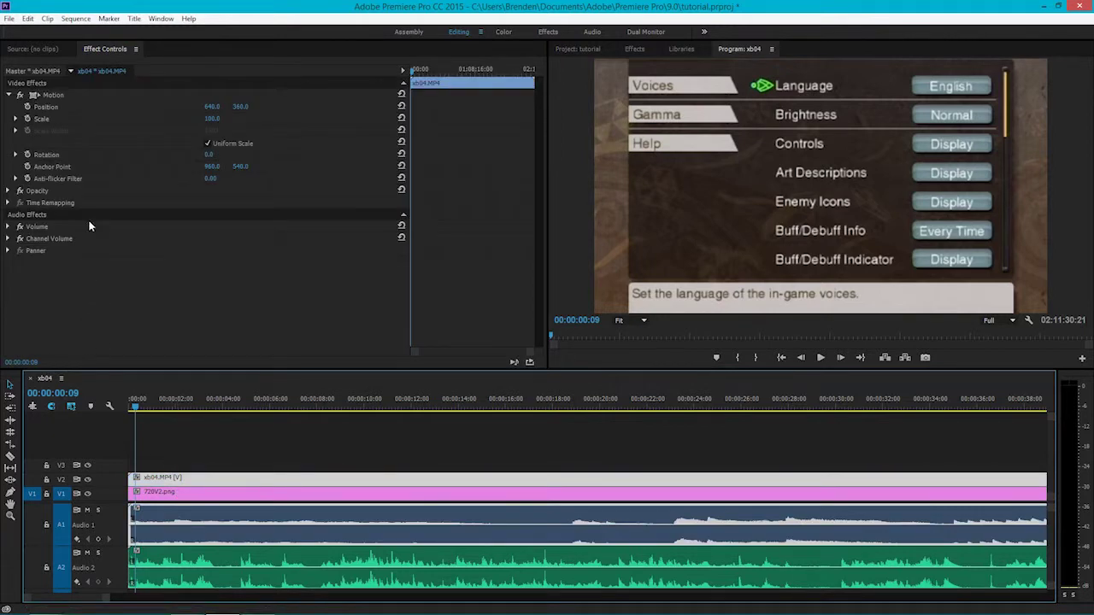
pyautogui.click(10, 96)
pyautogui.click(11, 97)
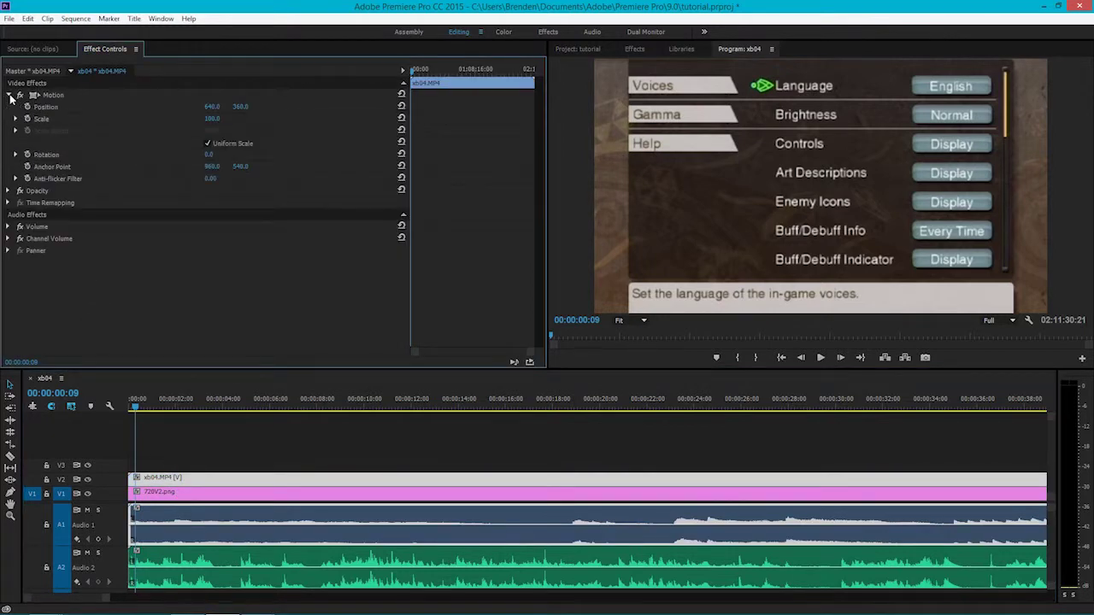
pyautogui.click(213, 119)
pyautogui.write('67')
pyautogui.press('Return')
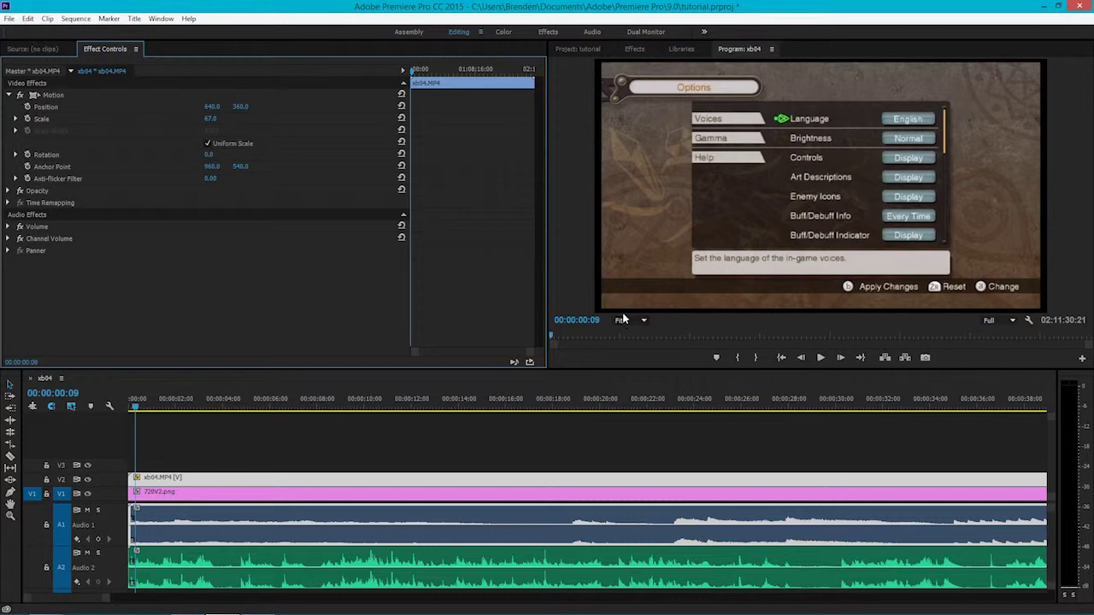
pyautogui.click(88, 479)
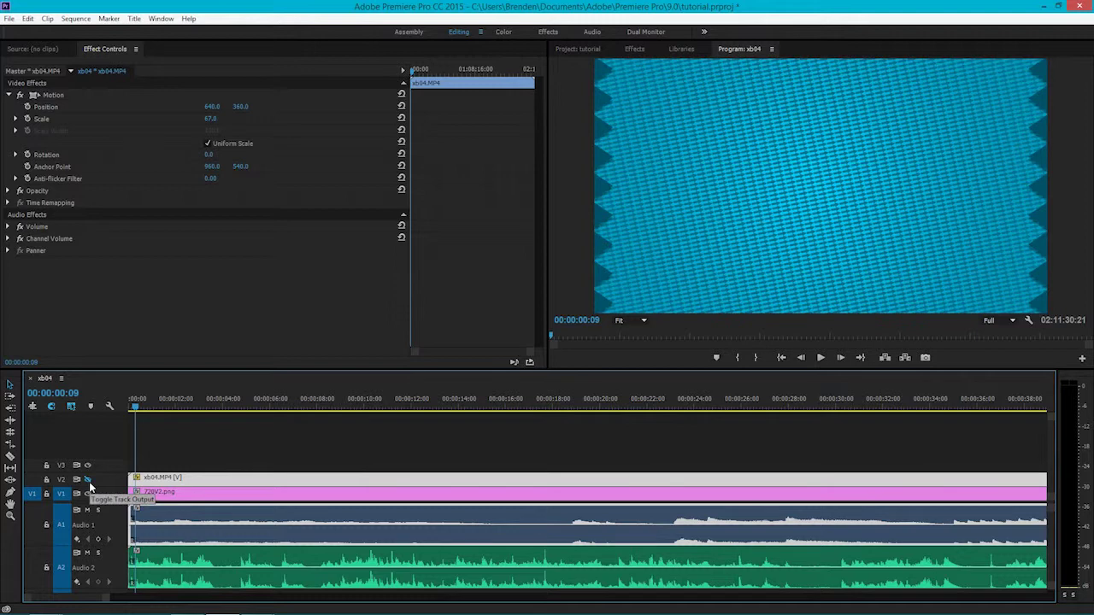
pyautogui.click(88, 479)
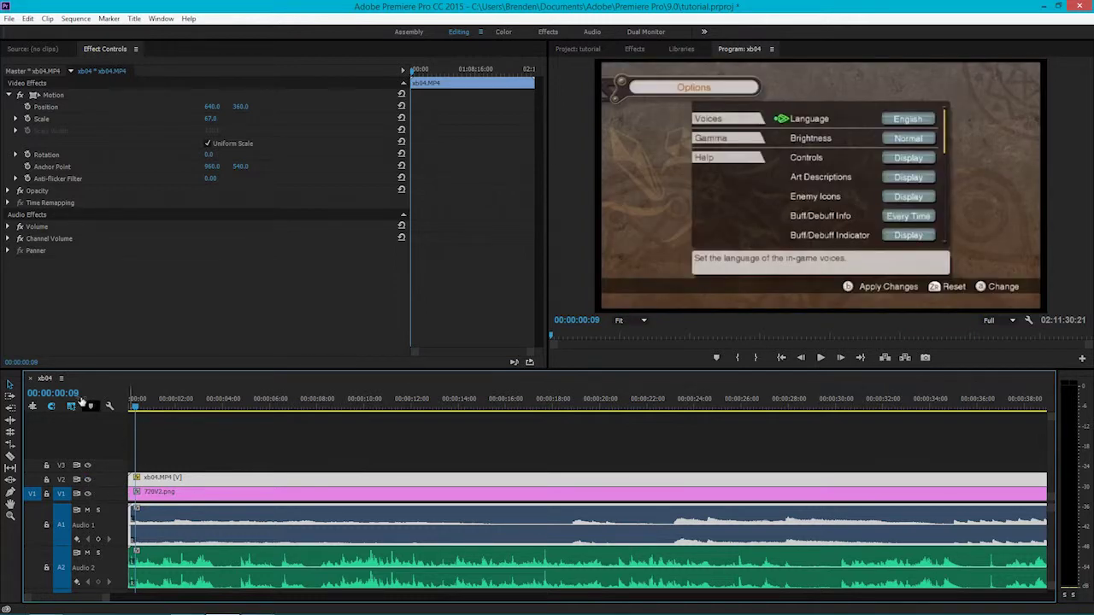
# Step: Apply the Crop video effect to the xb04.MP4 clip on track V2 and return to the program preview
pyautogui.click(634, 49)
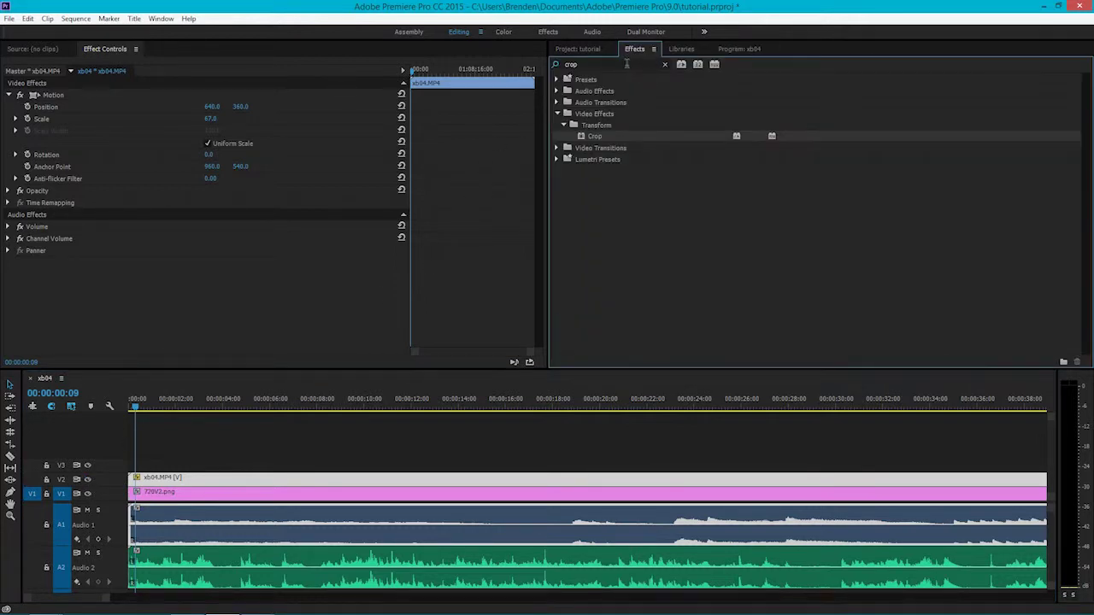
pyautogui.click(627, 65)
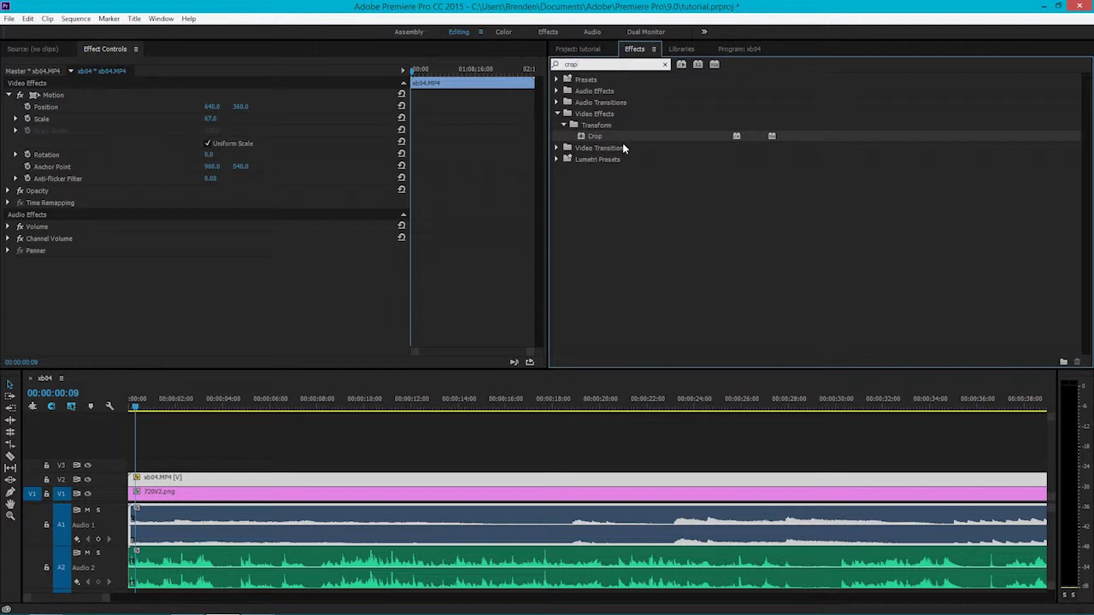
pyautogui.click(599, 138)
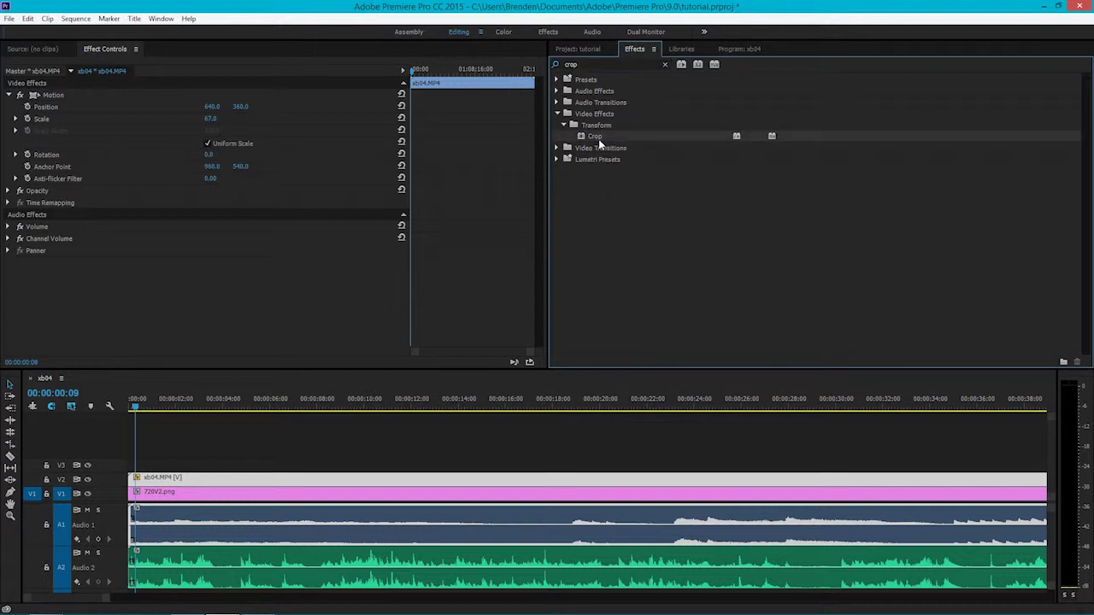
pyautogui.moveTo(589, 146); pyautogui.dragTo(209, 486)
pyautogui.click(718, 50)
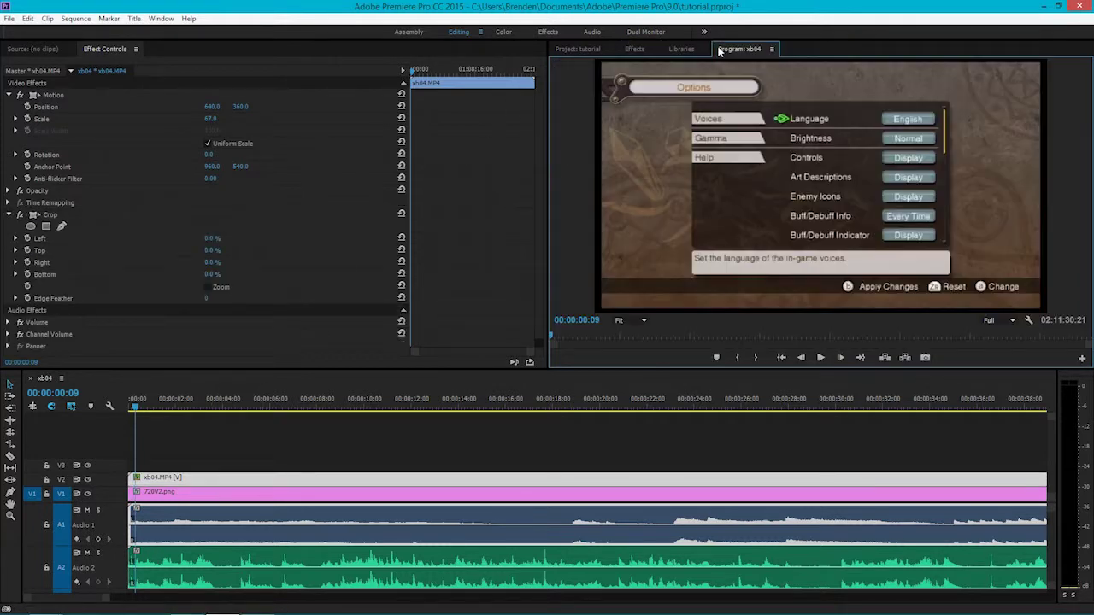
# Step: Crop the xb04.MP4 clip by 2% on the left, top, right and bottom, and save the project
pyautogui.click(211, 238)
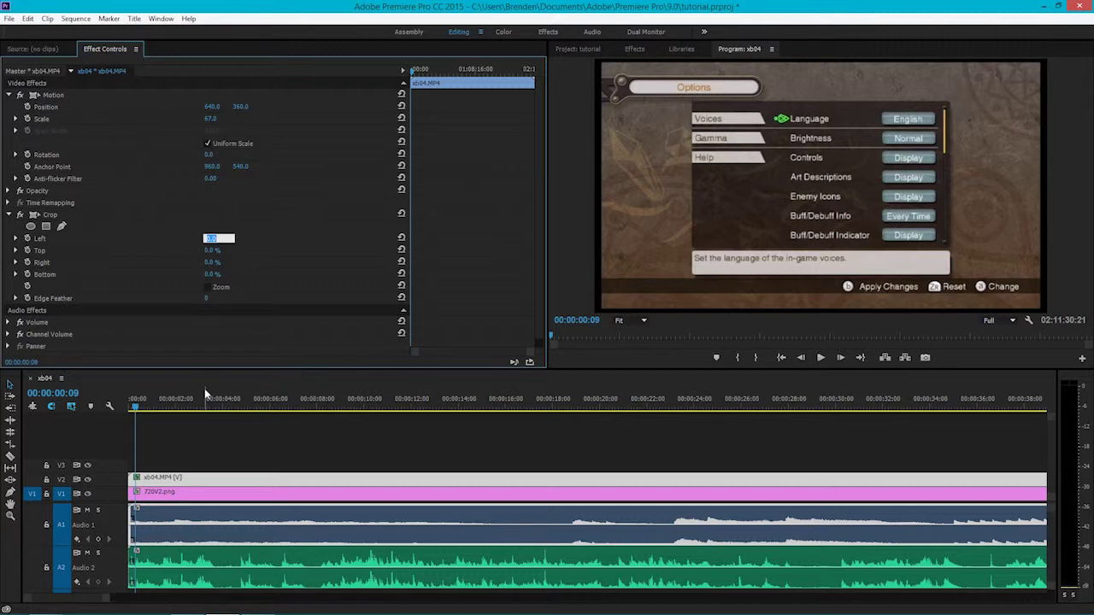
pyautogui.write('2')
pyautogui.press('Tab')
pyautogui.write('2')
pyautogui.press('Tab')
pyautogui.write('2')
pyautogui.press('Tab')
pyautogui.write('2')
pyautogui.press('Return')
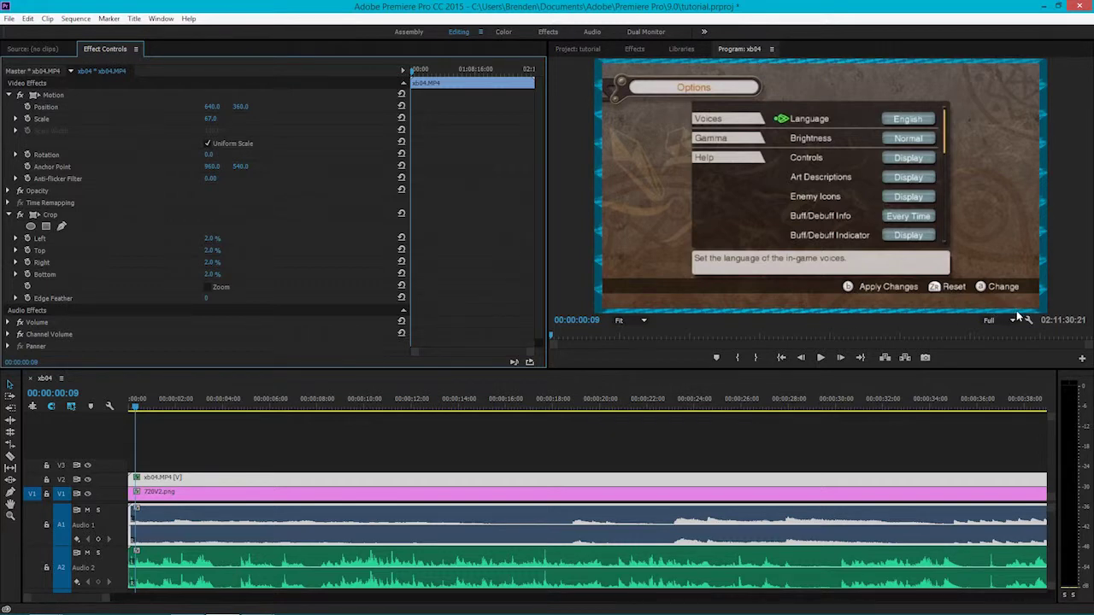
pyautogui.hotkey('ctrl', 's')
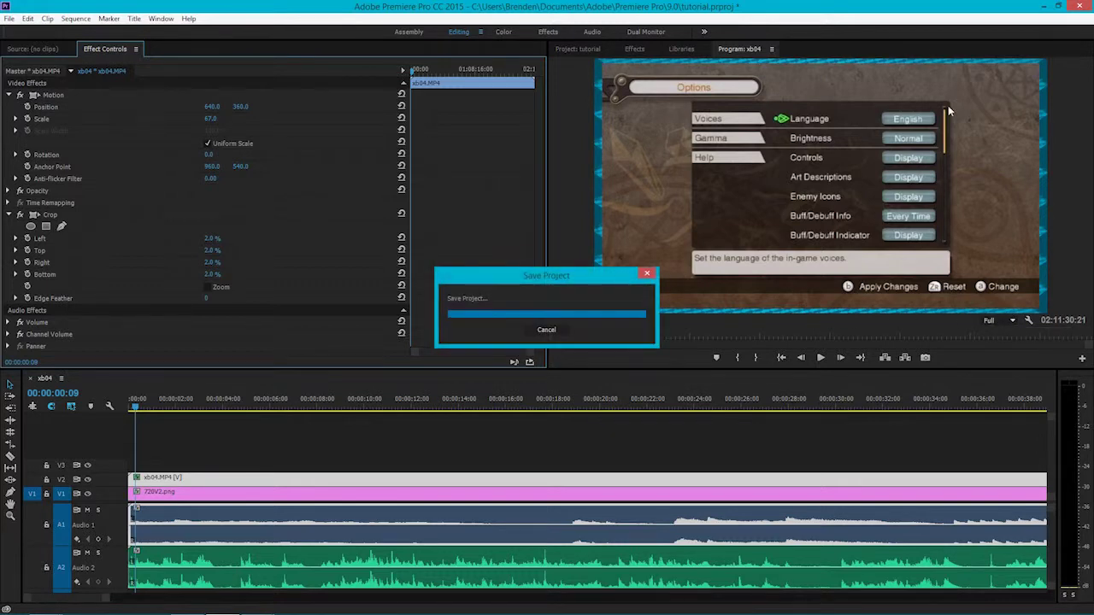
pyautogui.click(232, 459)
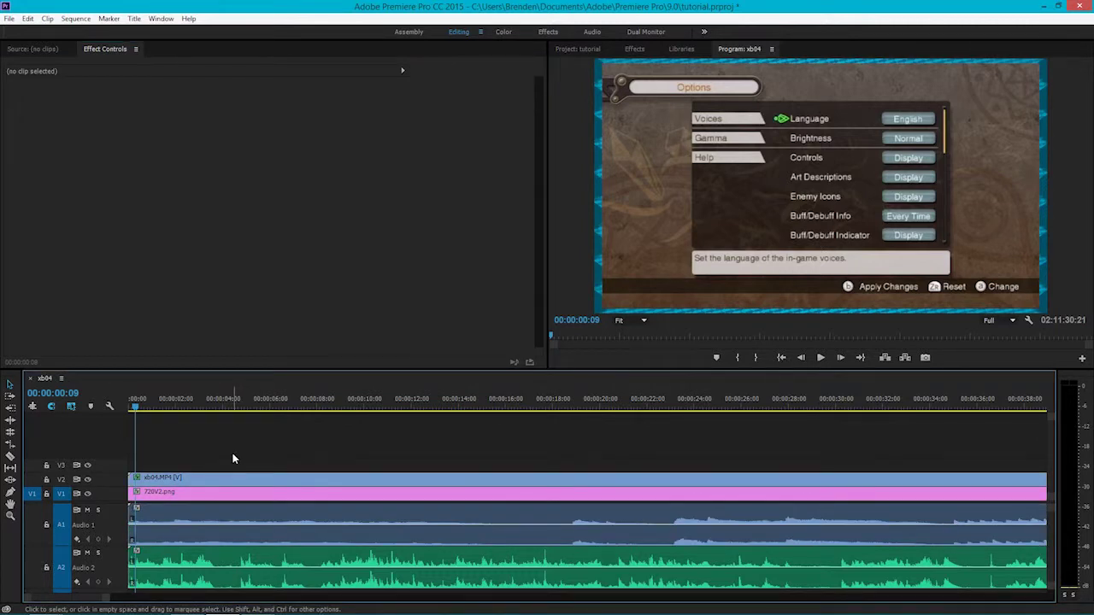
pyautogui.hotkey('ctrl', 's')
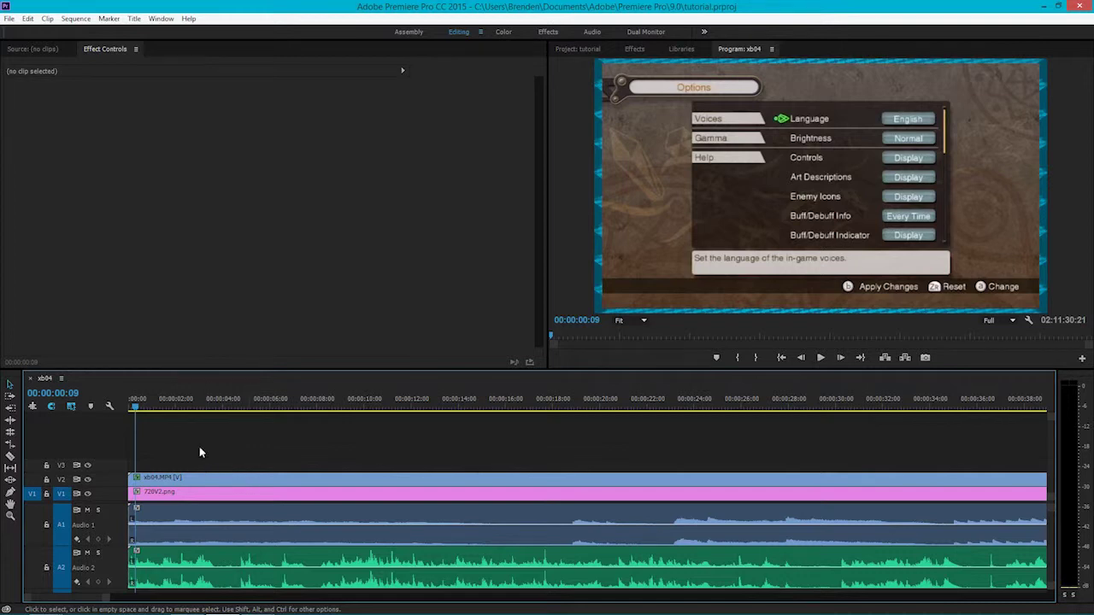
# Step: Move the playhead to the sync point at about one minute into the sequence
pyautogui.press('-')
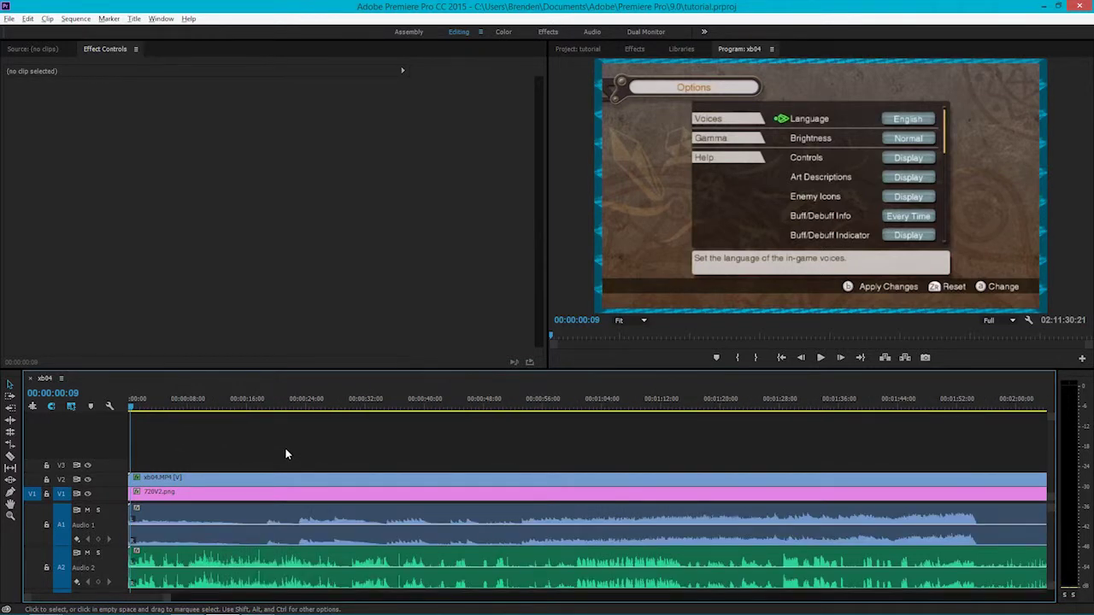
pyautogui.press('-')
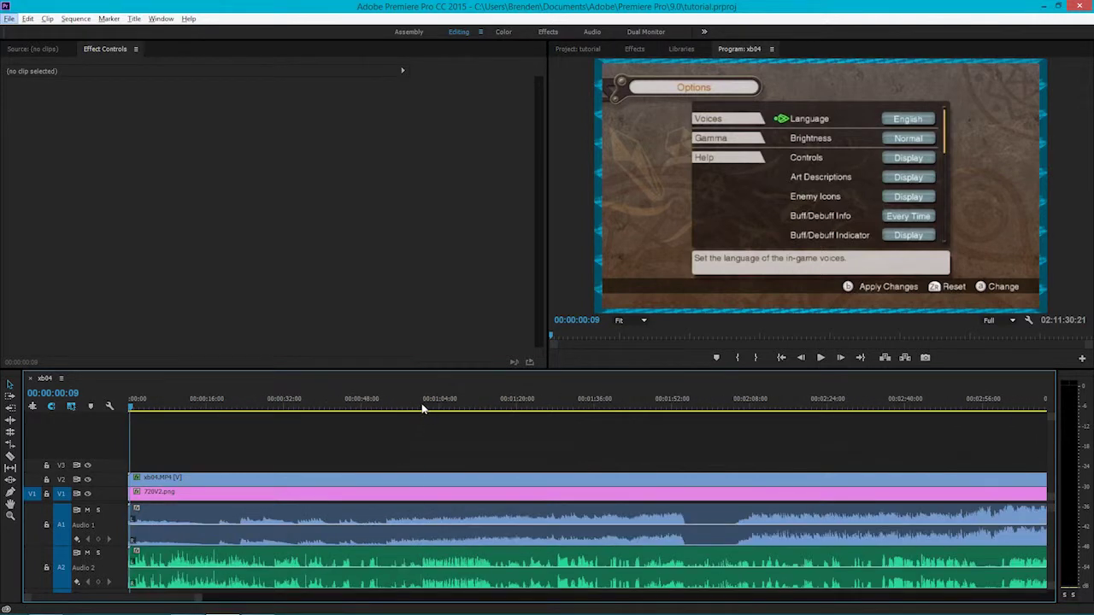
pyautogui.moveTo(422, 410); pyautogui.dragTo(414, 409)
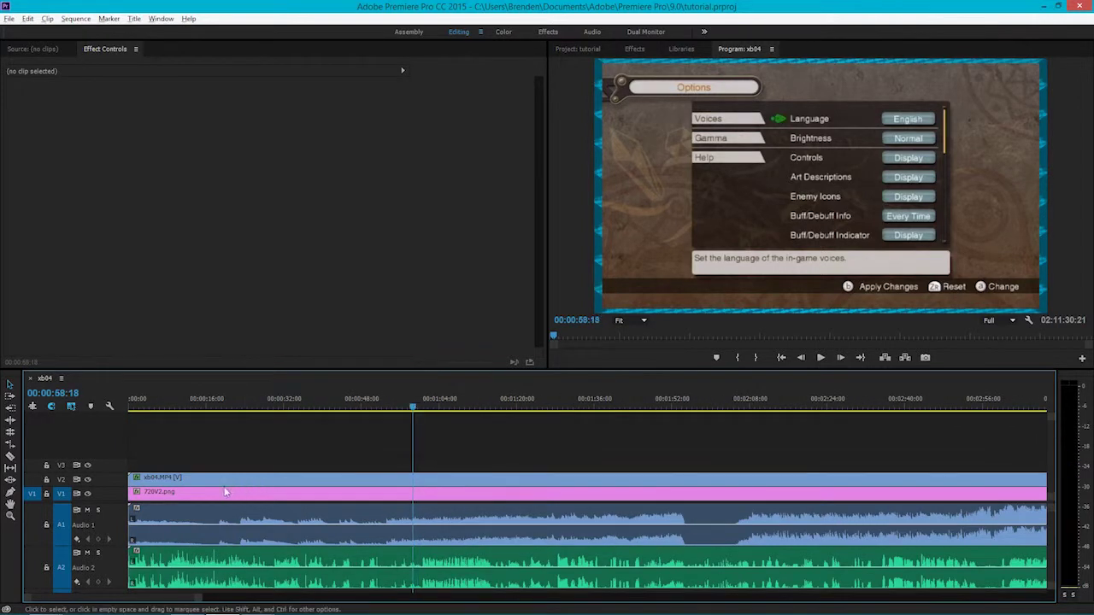
pyautogui.press('=')
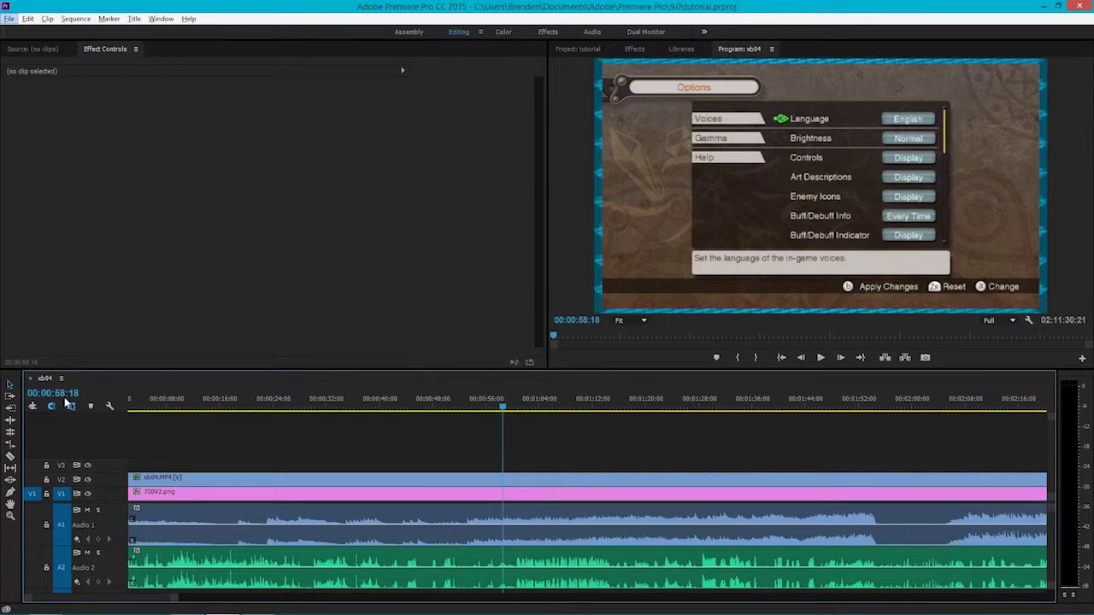
pyautogui.moveTo(503, 410); pyautogui.dragTo(488, 410)
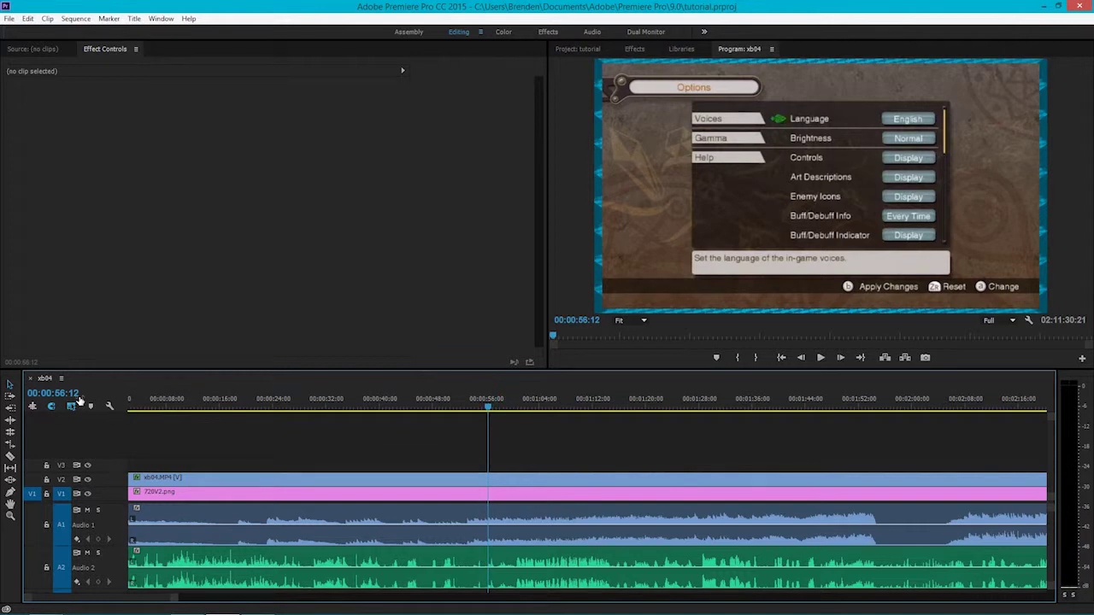
pyautogui.moveTo(488, 410); pyautogui.dragTo(494, 410)
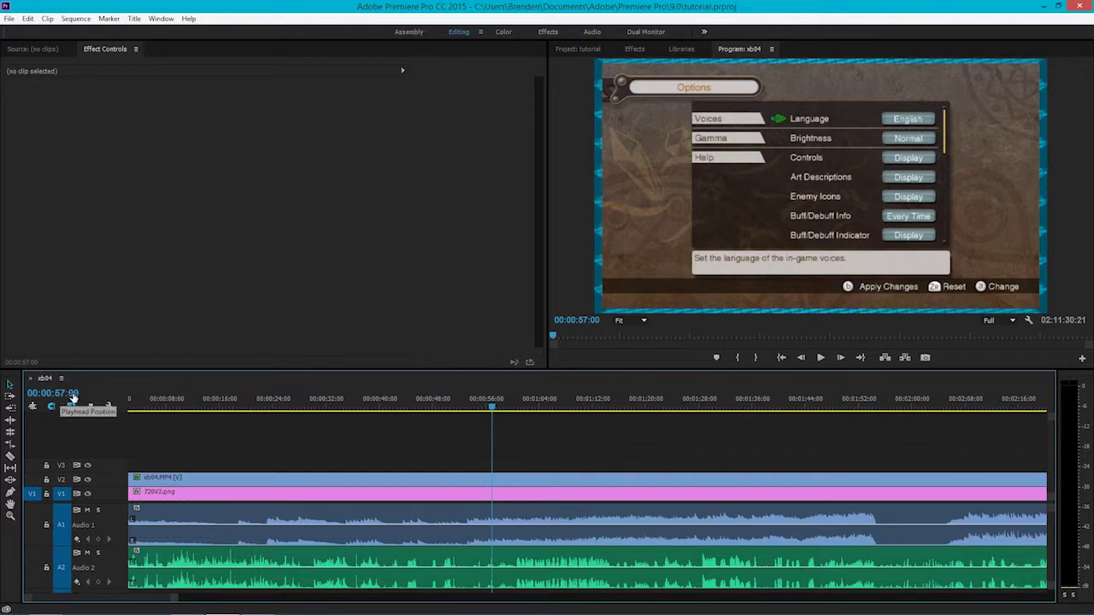
pyautogui.click(495, 411)
pyautogui.moveTo(495, 411); pyautogui.dragTo(497, 411)
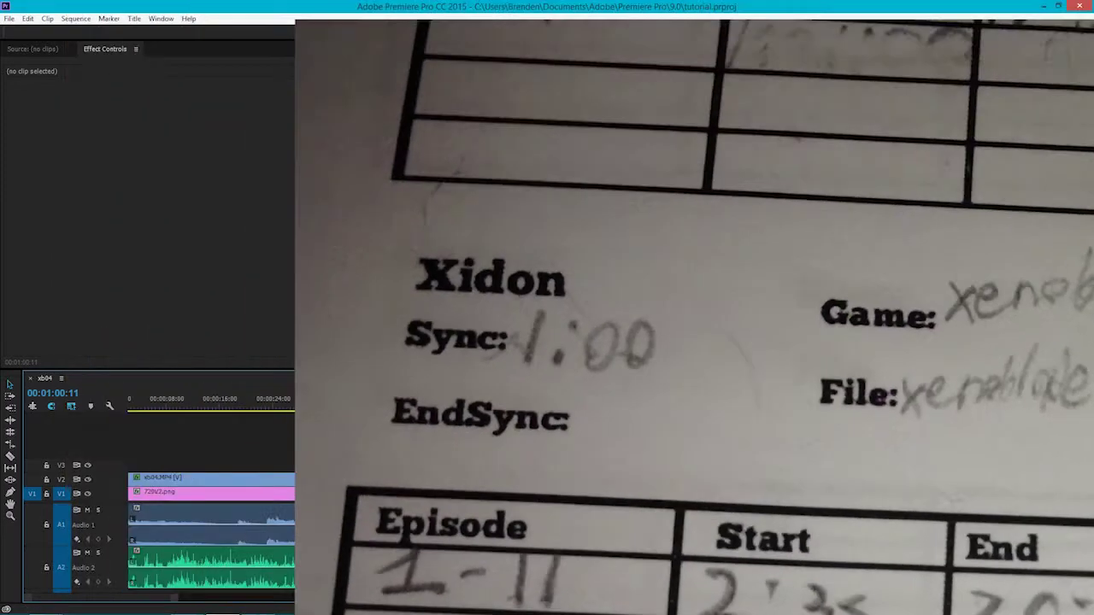
# Step: Move the playhead to 00:01:00:24, near the start of the loud section in the Audio 2 waveform
pyautogui.scroll(3, 525, 581)
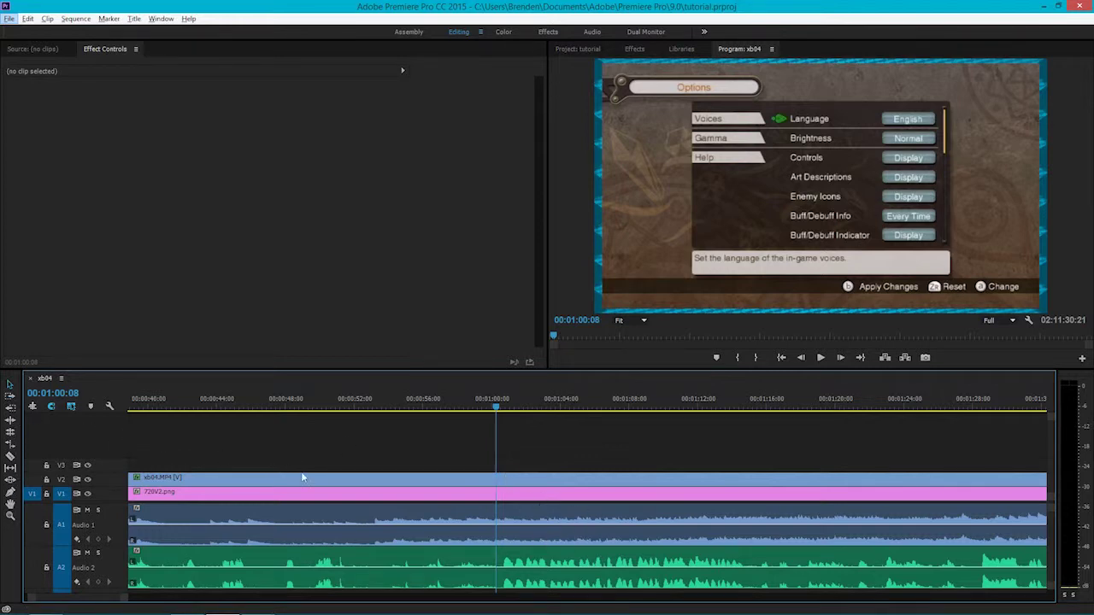
pyautogui.scroll(1, 517, 542)
pyautogui.scroll(1, 513, 547)
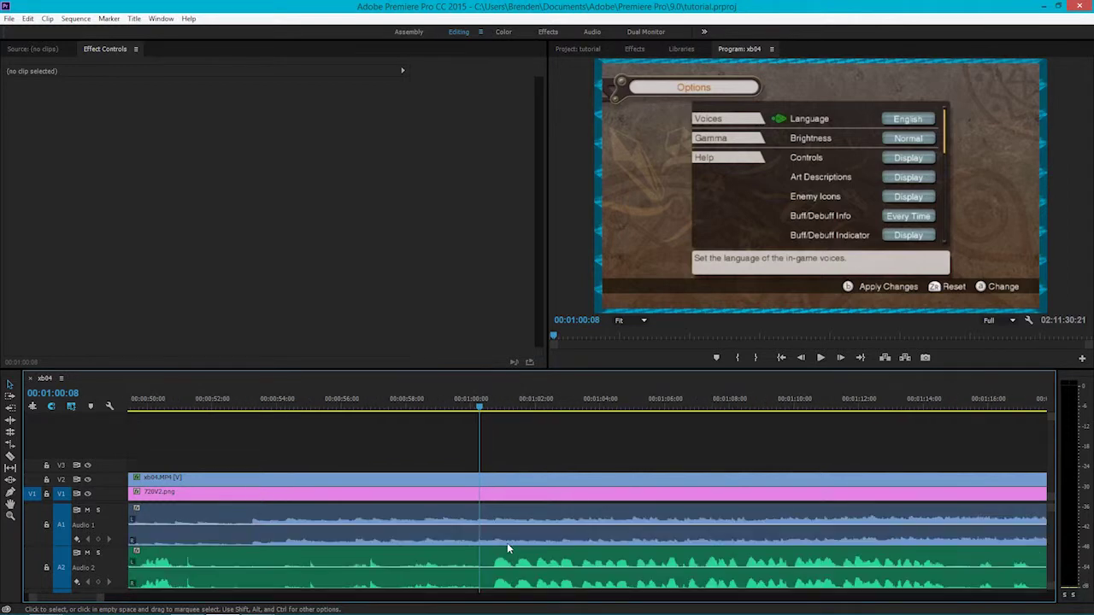
pyautogui.moveTo(485, 407)
pyautogui.mouseDown()
pyautogui.moveTo(505, 411)
pyautogui.moveTo(489, 412)
pyautogui.mouseUp()
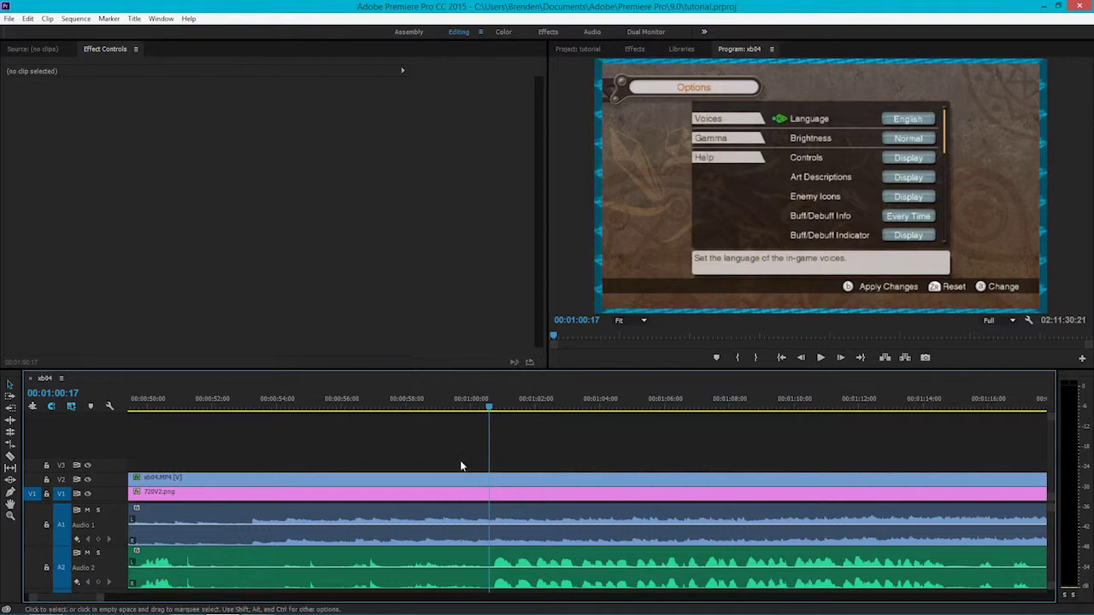
pyautogui.click(487, 410)
pyautogui.moveTo(489, 411); pyautogui.dragTo(497, 408)
# Step: Mute track Audio 1, play the Audio 2 recording from the sync point, and return the playhead to 00:01:00:21
pyautogui.click(87, 510)
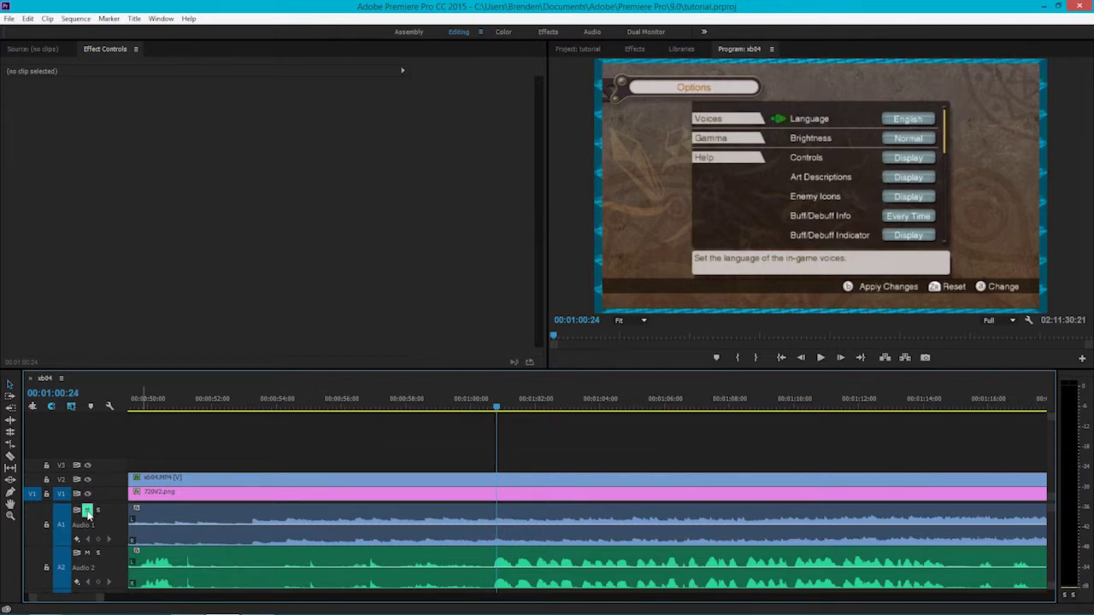
pyautogui.click(497, 409)
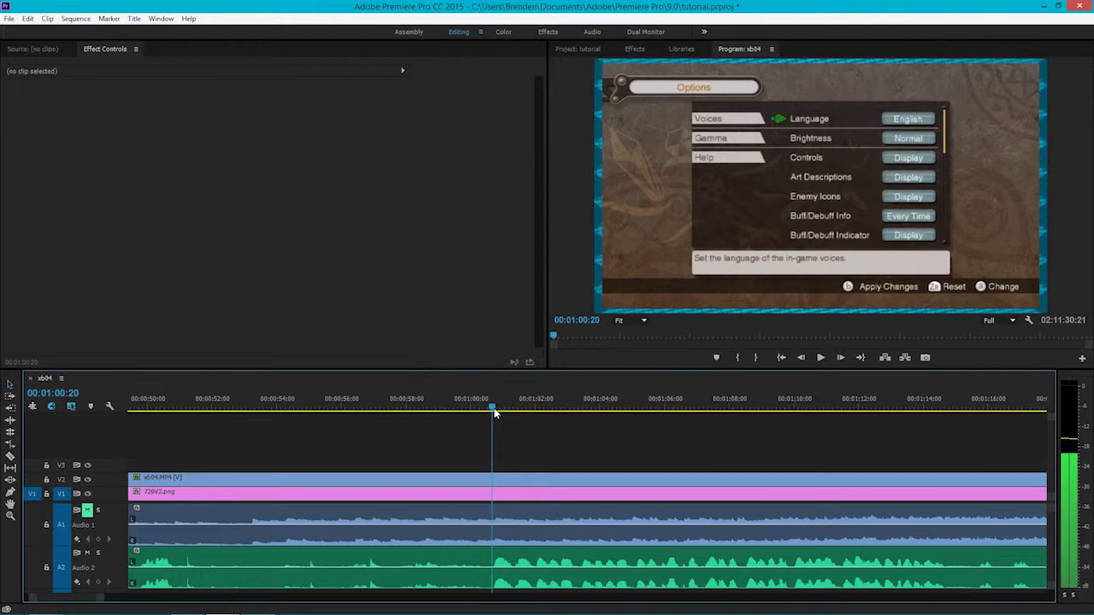
pyautogui.press('space')
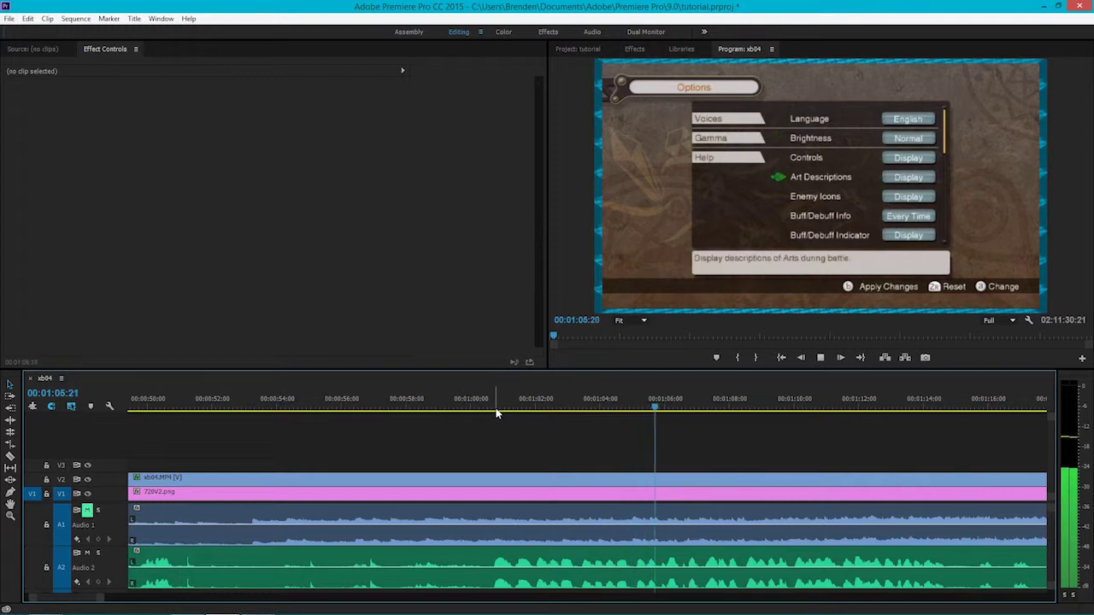
pyautogui.press('space')
pyautogui.click(493, 403)
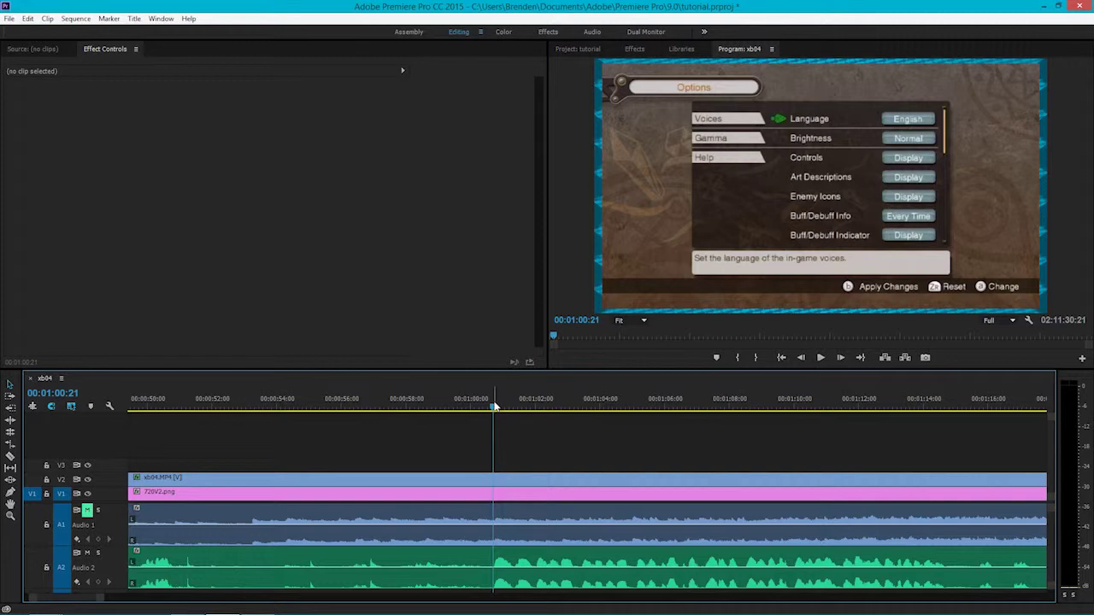
# Step: Place the playhead at 00:01:00:24, at the start of the loud section on Audio 2, and select the xb04.wav clip
pyautogui.scroll(-1, 518, 504)
pyautogui.scroll(-1, 519, 503)
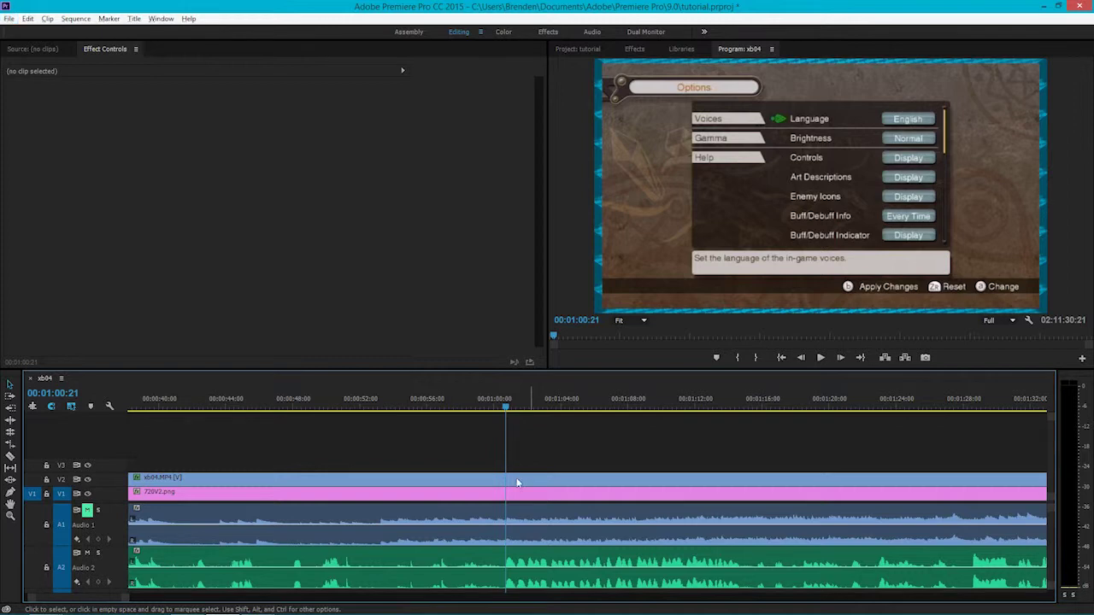
pyautogui.scroll(1, 516, 482)
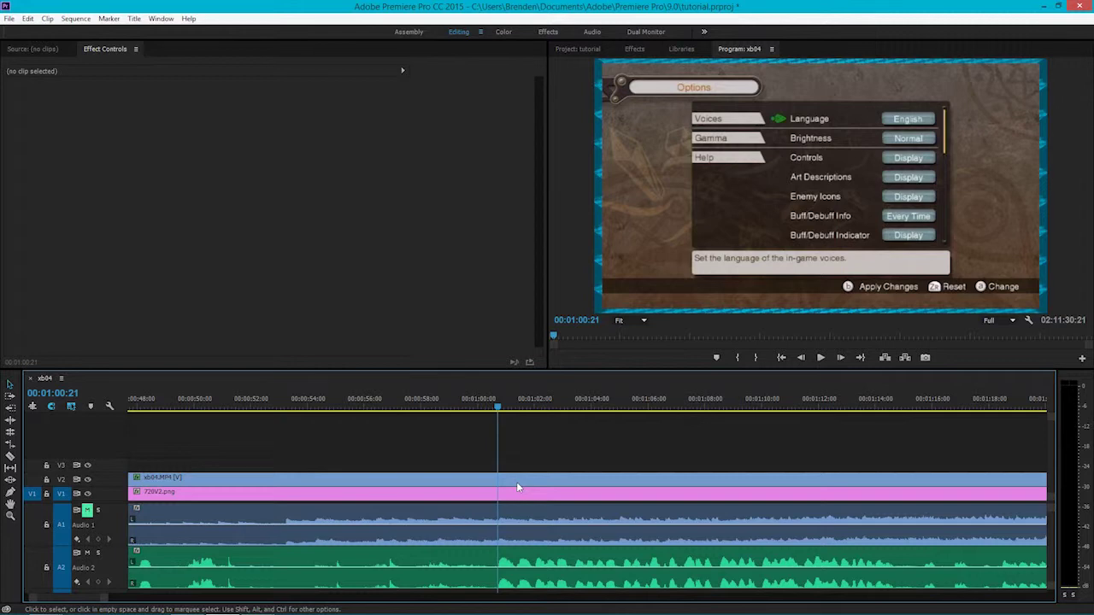
pyautogui.click(499, 410)
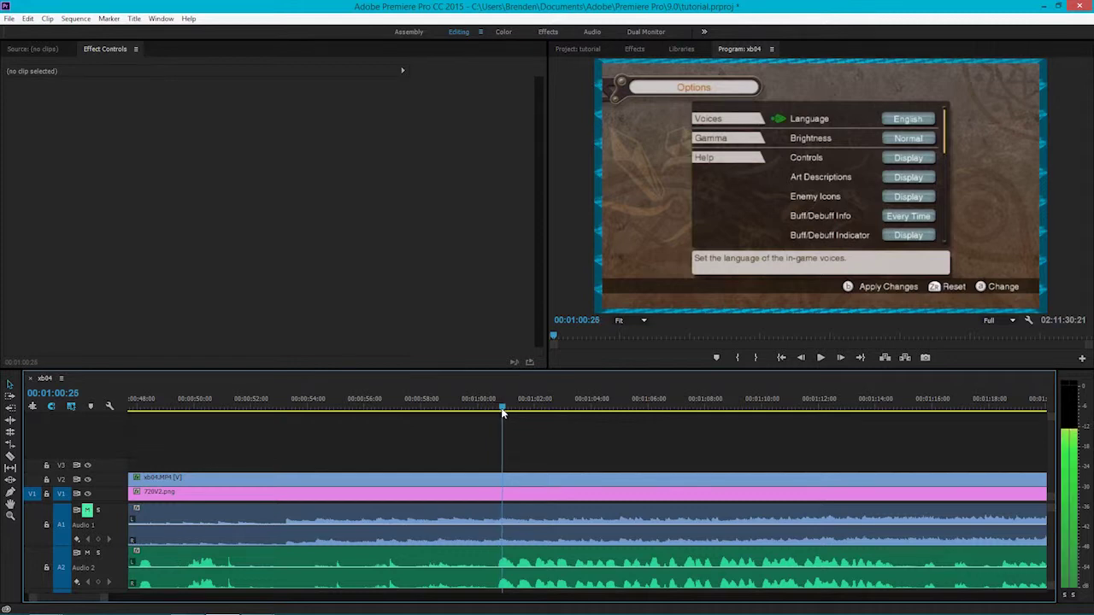
pyautogui.scroll(2, 522, 540)
pyautogui.scroll(1, 521, 545)
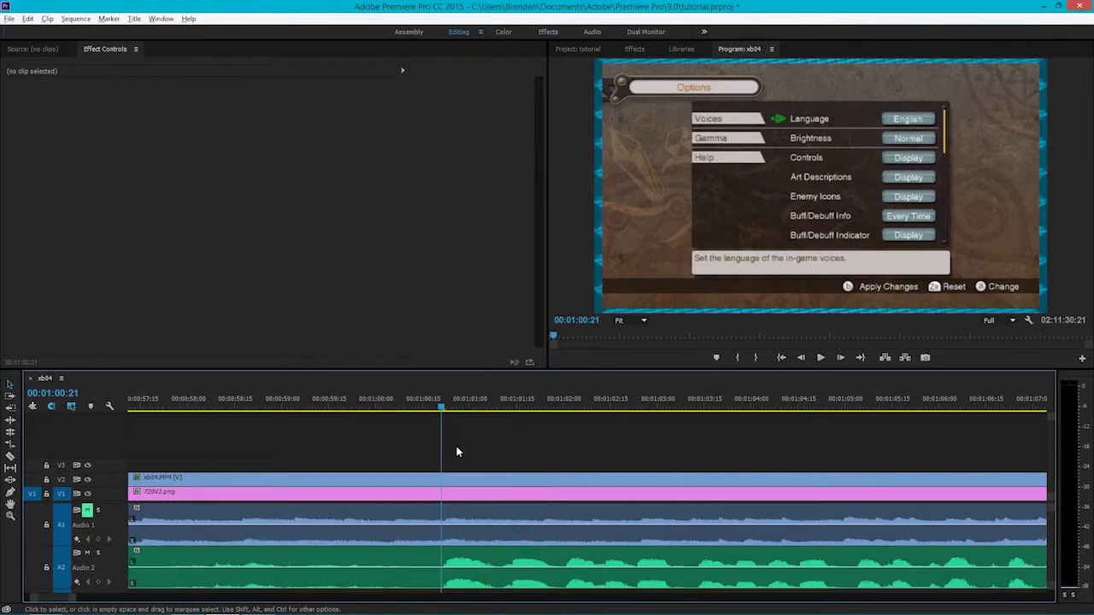
pyautogui.click(449, 410)
pyautogui.moveTo(448, 412); pyautogui.dragTo(451, 413)
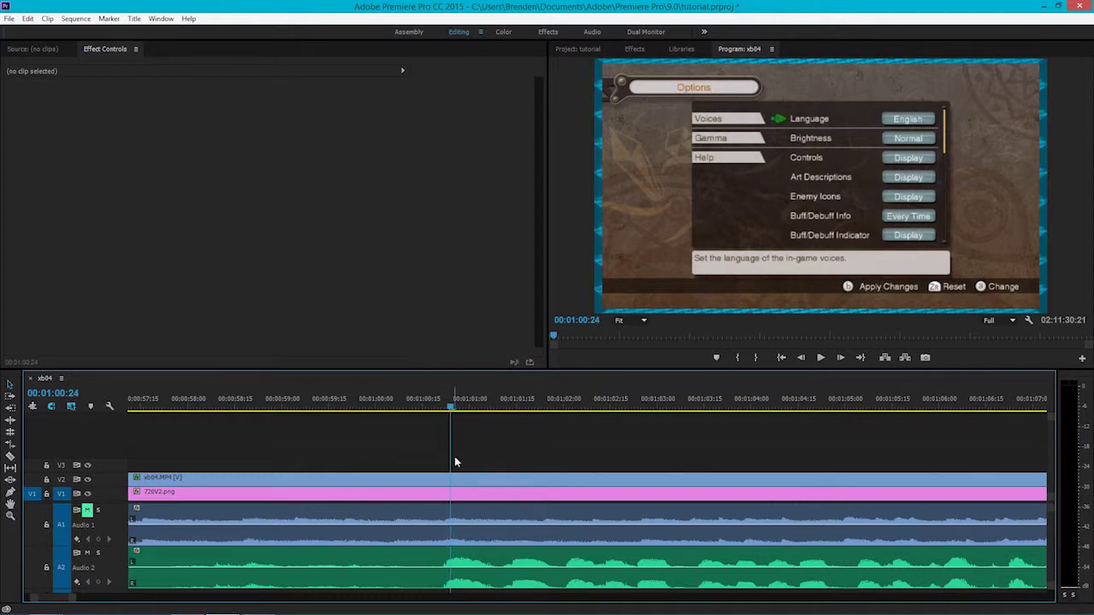
pyautogui.click(490, 587)
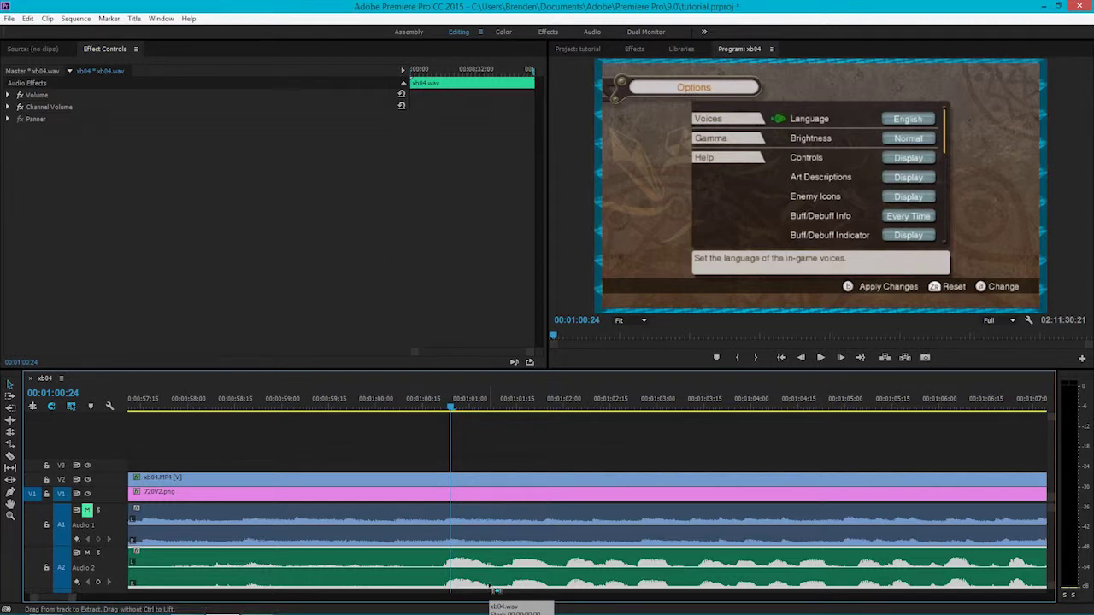
# Step: Split the xb04.wav clip at 00:01:00:24 on Audio 2 and delete the portion before the cut
pyautogui.click(493, 588)
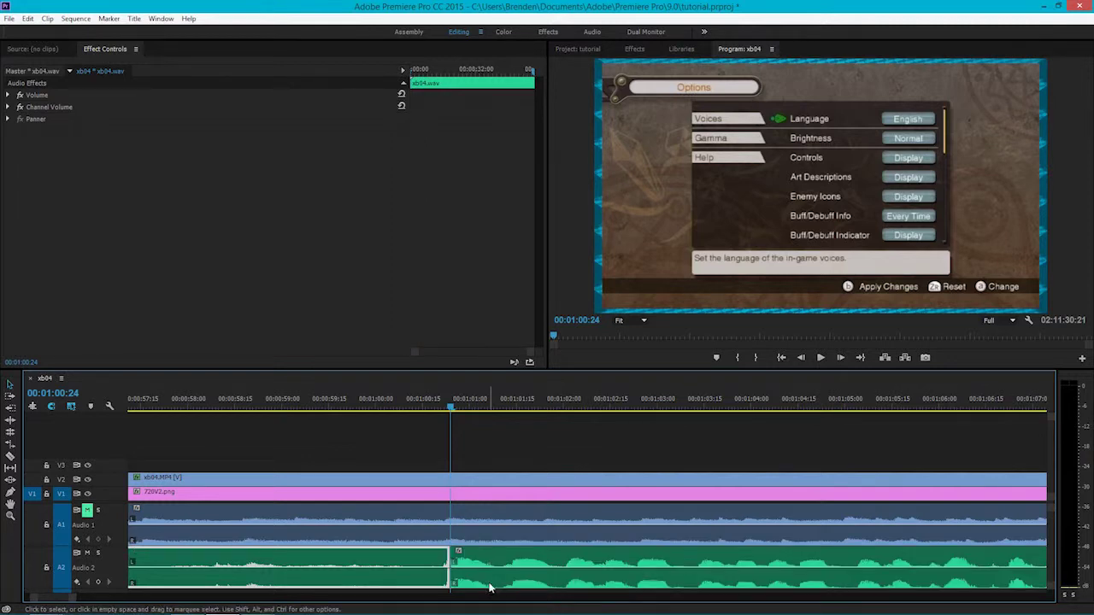
pyautogui.press('Delete')
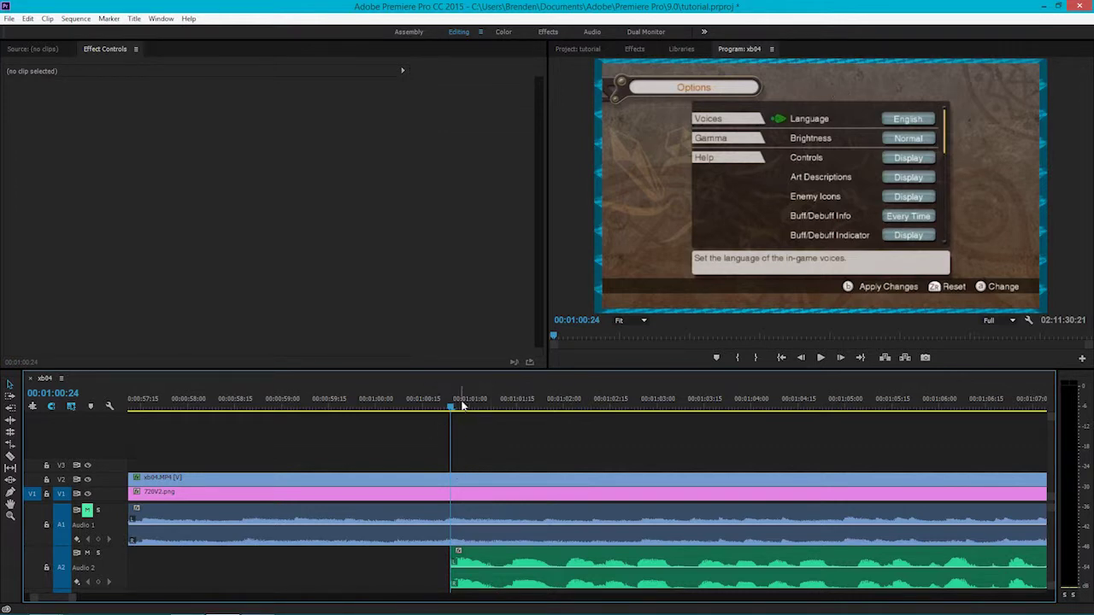
# Step: Place the playhead at 00:01:03:18, the frame where the game's menu cursor moves from Language to Brightness
pyautogui.moveTo(448, 408); pyautogui.dragTo(297, 418)
pyautogui.moveTo(299, 407); pyautogui.dragTo(701, 437)
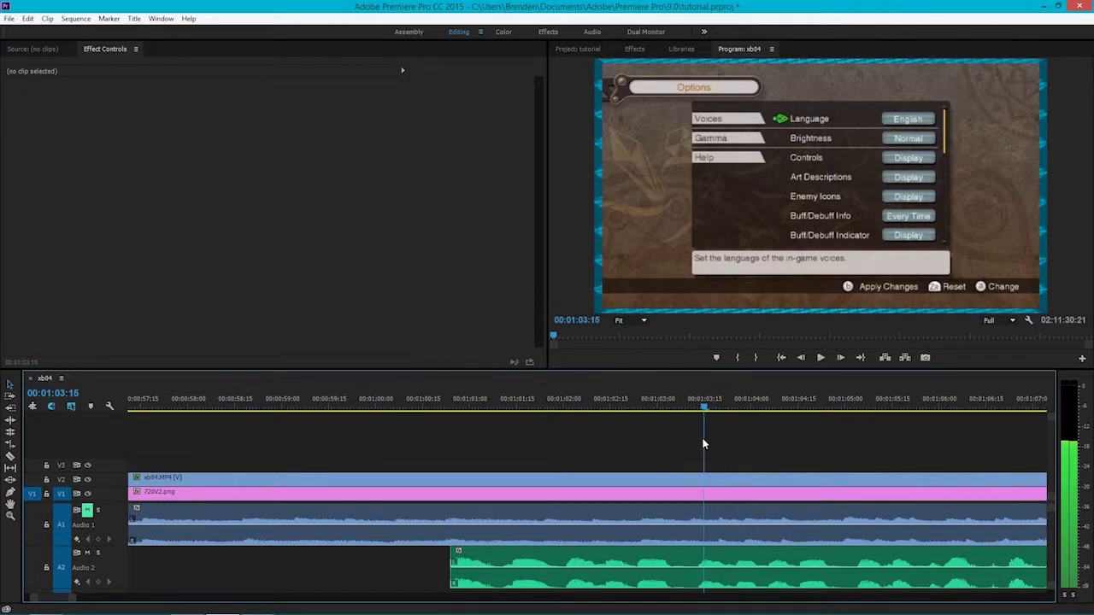
pyautogui.press('-')
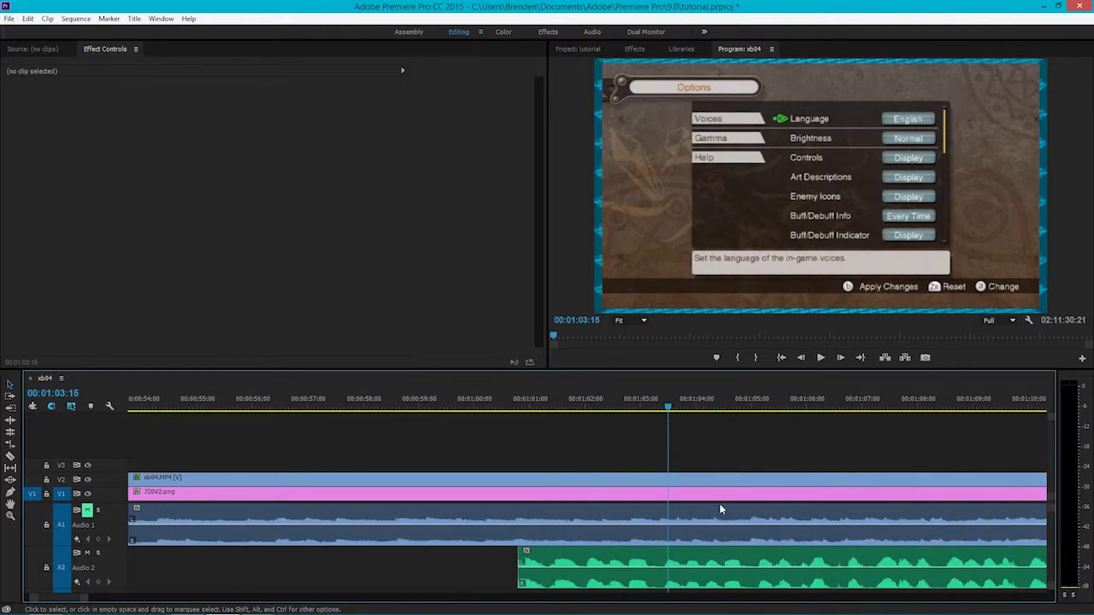
pyautogui.press('-')
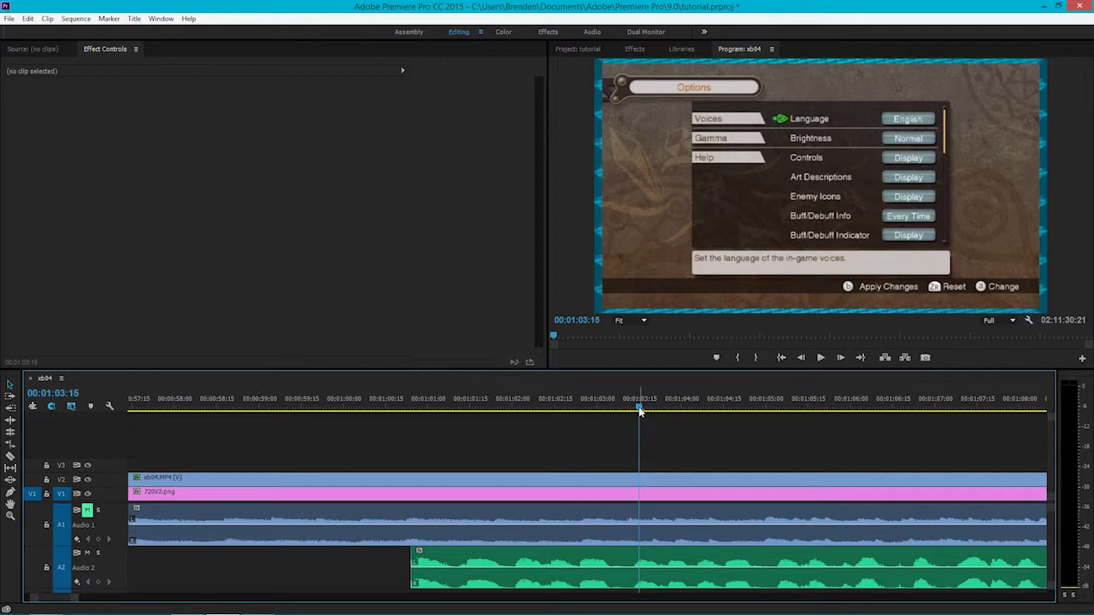
pyautogui.moveTo(640, 411); pyautogui.dragTo(646, 411)
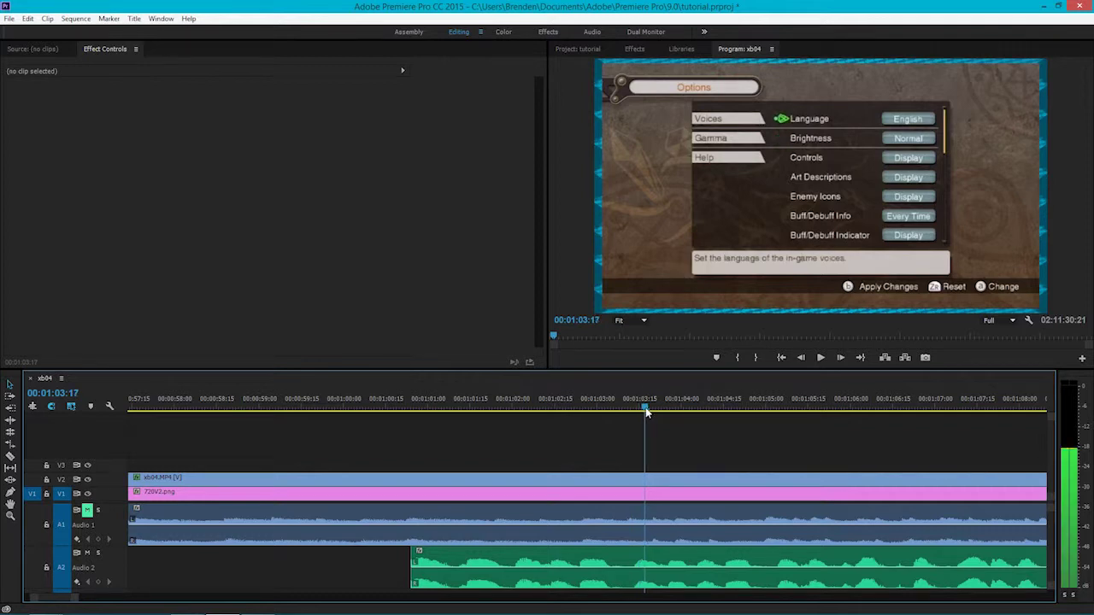
pyautogui.press('Left')
pyautogui.press('Left')
pyautogui.click(647, 411)
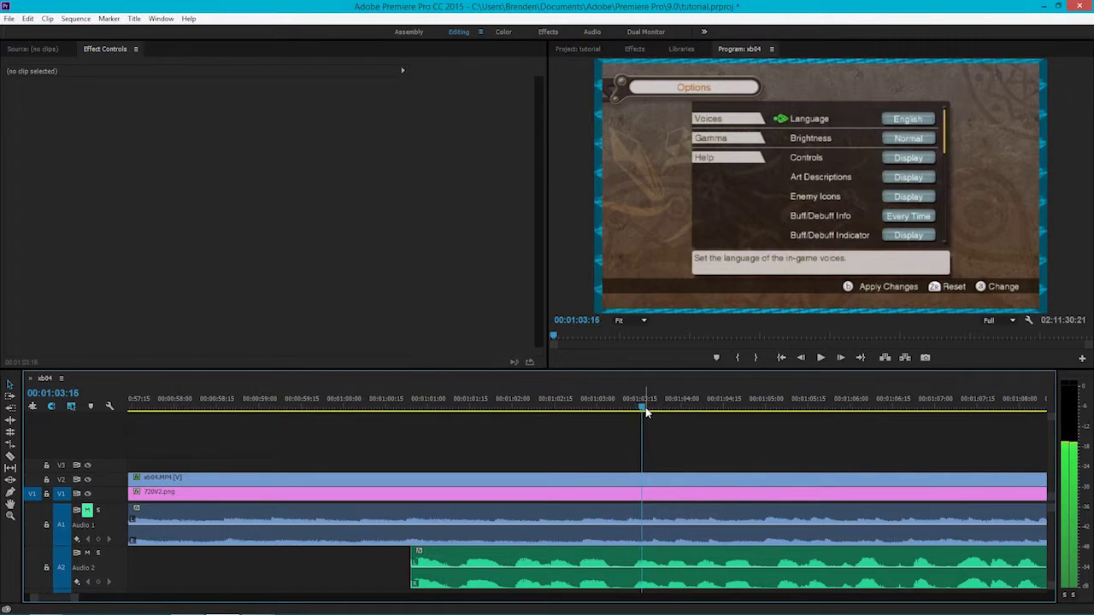
pyautogui.press('Left')
pyautogui.press('Right')
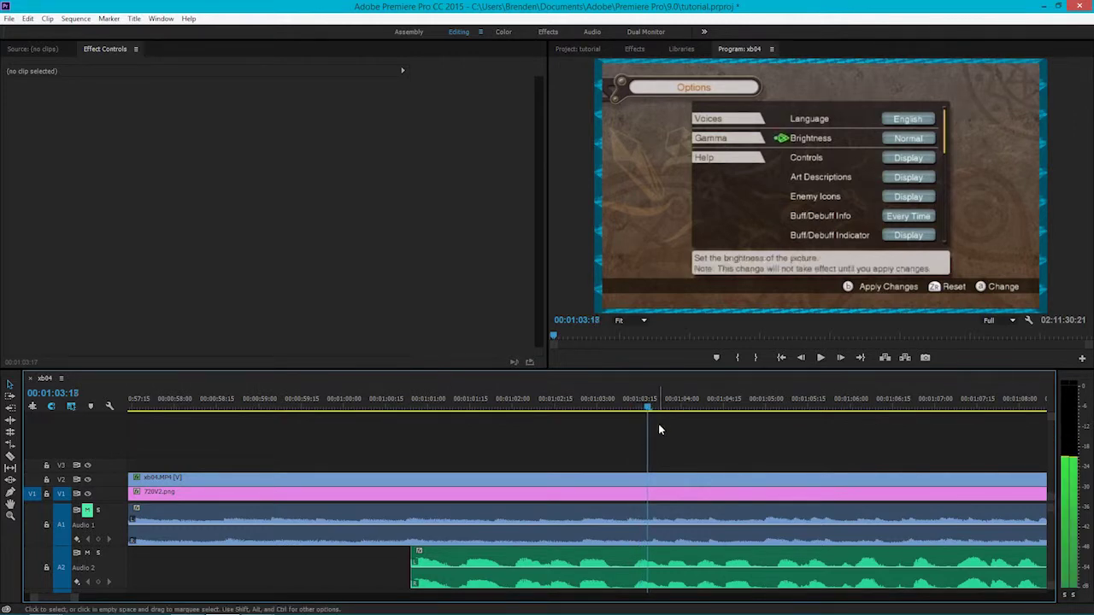
# Step: Cut the xb04.MP4 clip at 00:01:03:18, delete its earlier portion and move the remainder to start level with xb04.wav
pyautogui.click(669, 481)
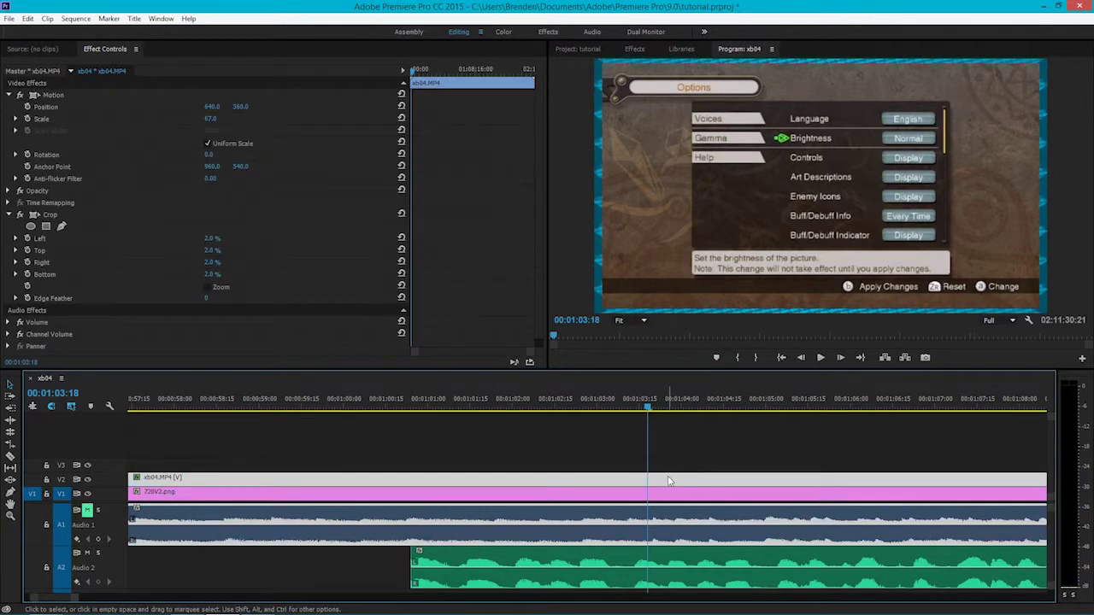
pyautogui.hotkey('ctrl', 'k')
pyautogui.press('Delete')
pyautogui.moveTo(687, 479); pyautogui.dragTo(462, 482)
# Step: Play the aligned clips from their shared start to check the sync, deselect the footage and unmute track Audio 1
pyautogui.click(410, 406)
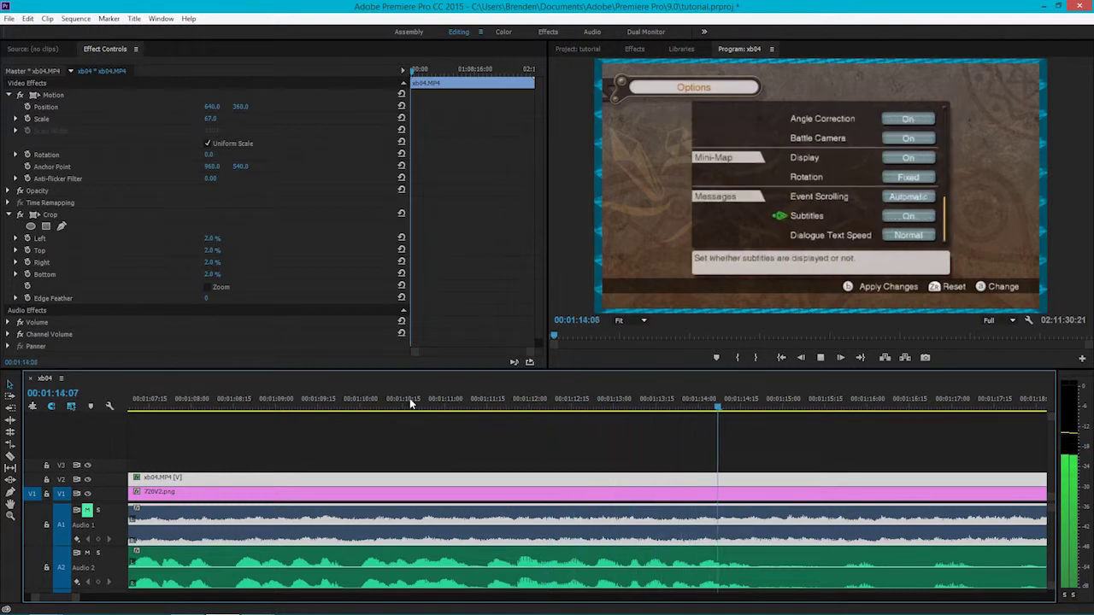
pyautogui.press('space')
pyautogui.scroll(-4, 355, 507)
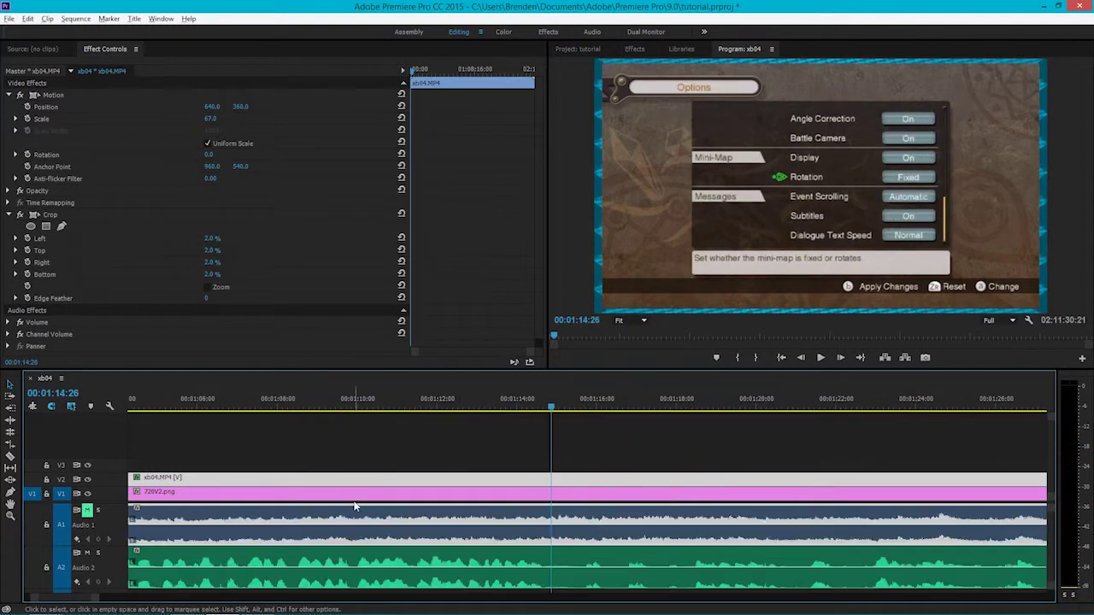
pyautogui.scroll(-3, 355, 507)
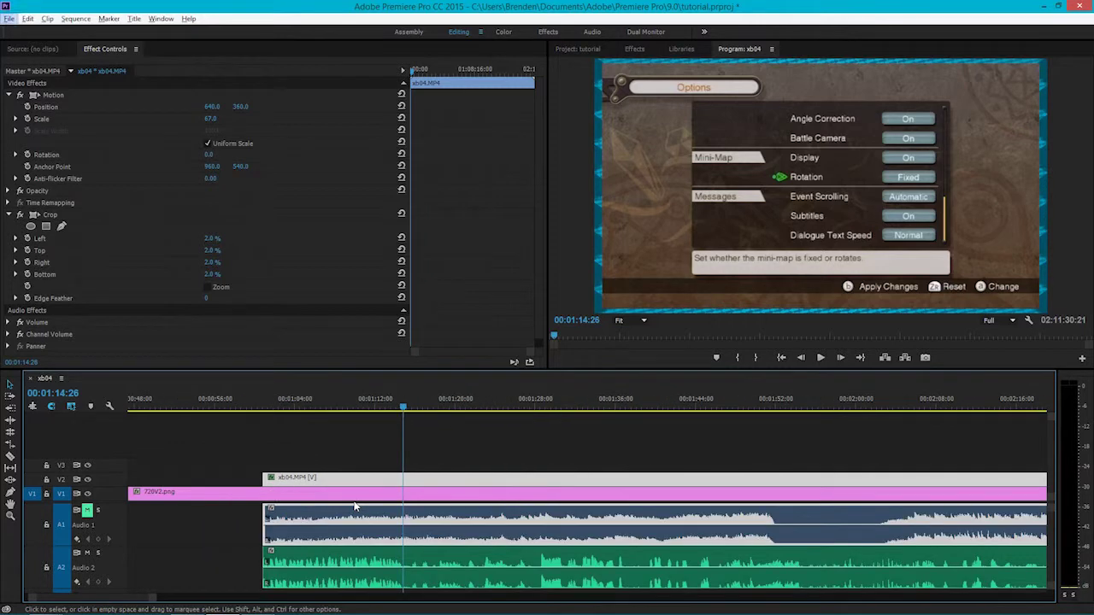
pyautogui.click(358, 470)
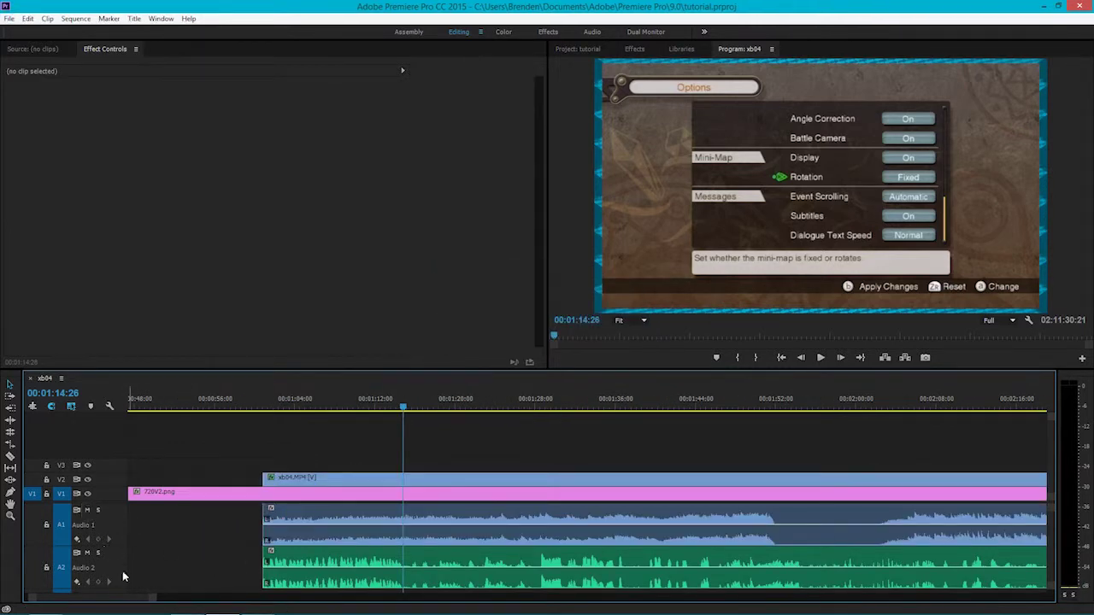
# Step: Move the playhead to 01:21:02:19 in the sequence and play both audio tracks together
pyautogui.press('\\')
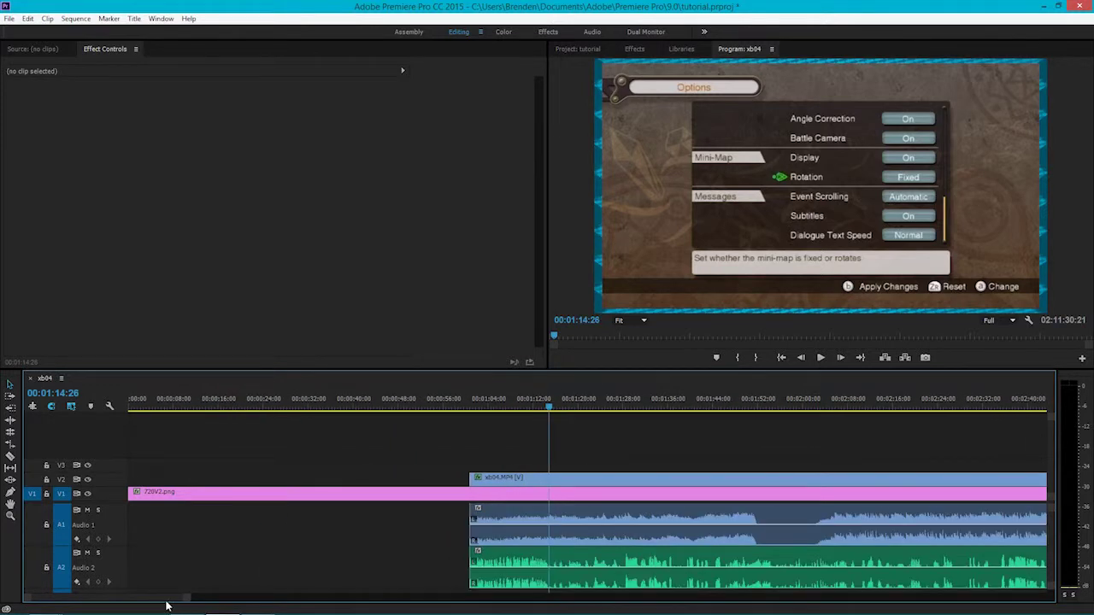
pyautogui.moveTo(165, 601); pyautogui.dragTo(244, 598)
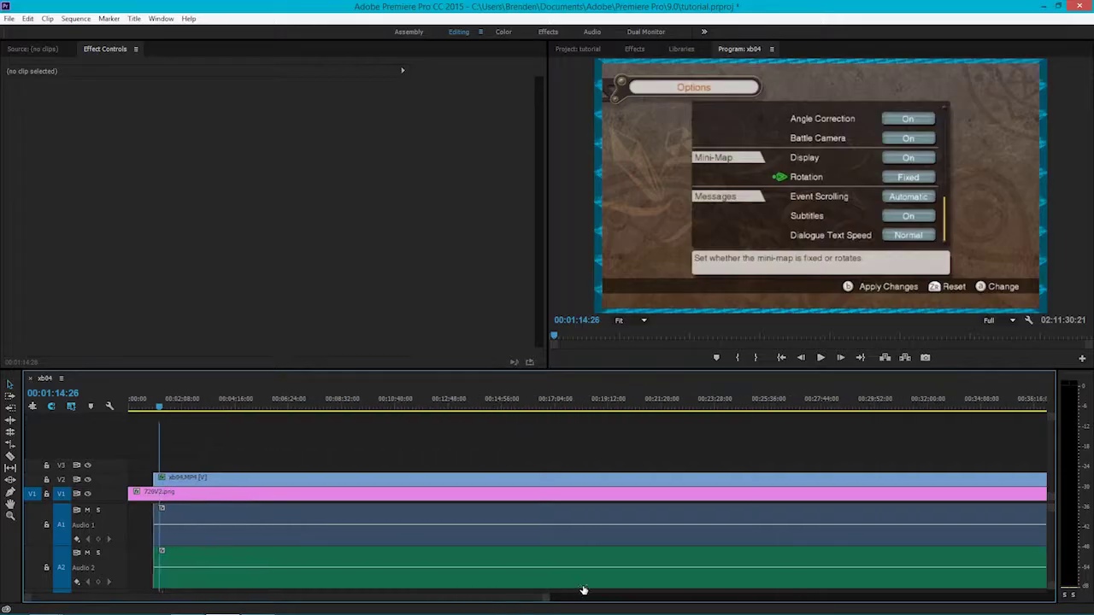
pyautogui.moveTo(586, 588); pyautogui.dragTo(974, 591)
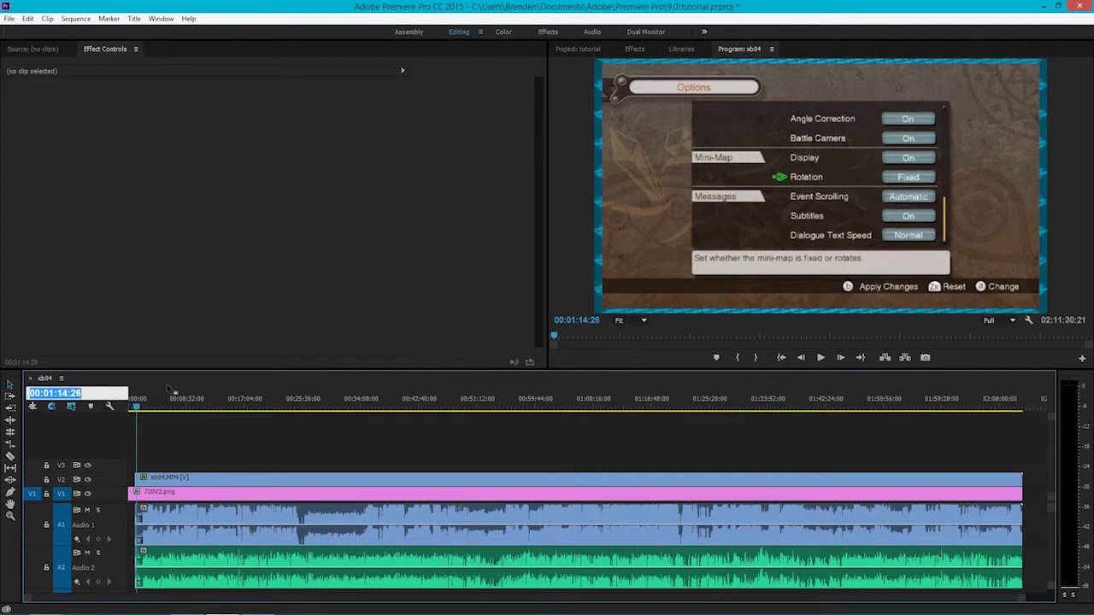
pyautogui.moveTo(663, 405)
pyautogui.mouseDown()
pyautogui.moveTo(697, 410)
pyautogui.moveTo(679, 415)
pyautogui.mouseUp()
pyautogui.moveTo(30, 599)
pyautogui.mouseDown()
pyautogui.moveTo(329, 593)
pyautogui.moveTo(272, 607)
pyautogui.mouseUp()
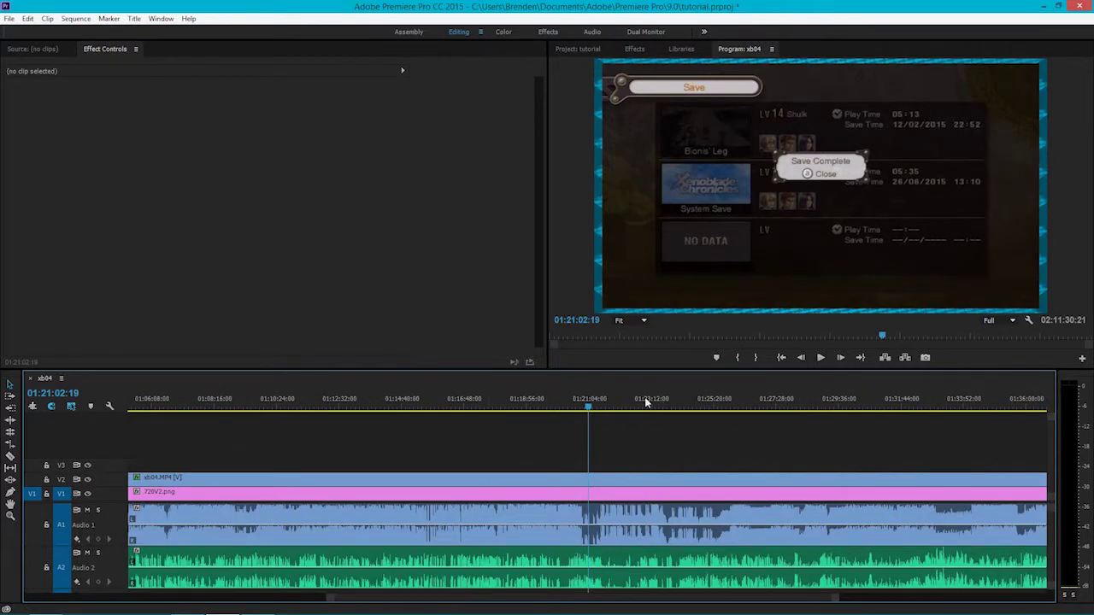
pyautogui.scroll(2, 782, 508)
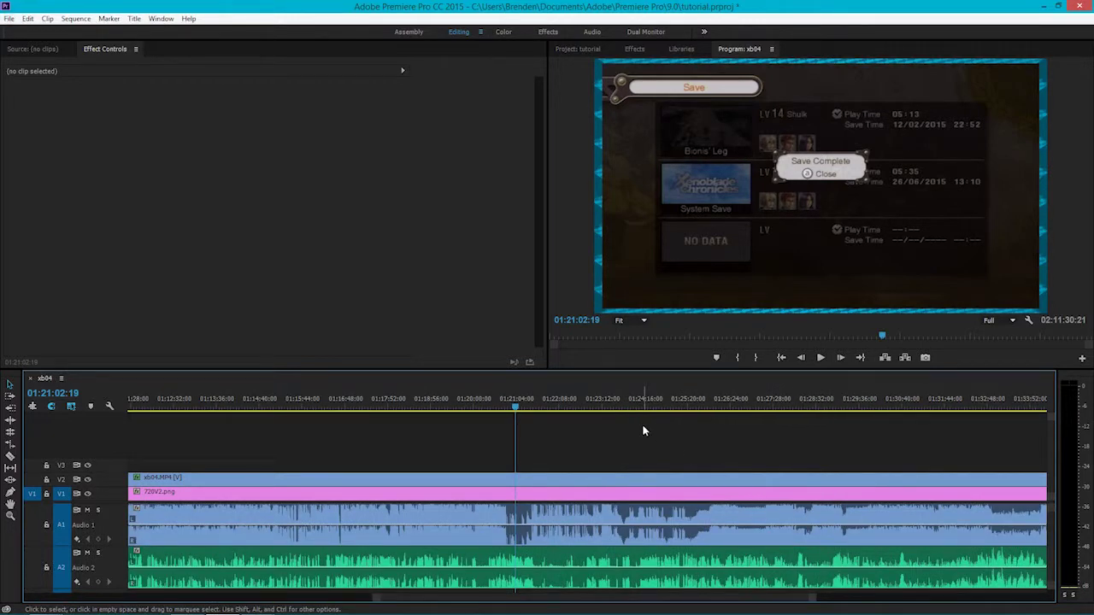
pyautogui.press('space')
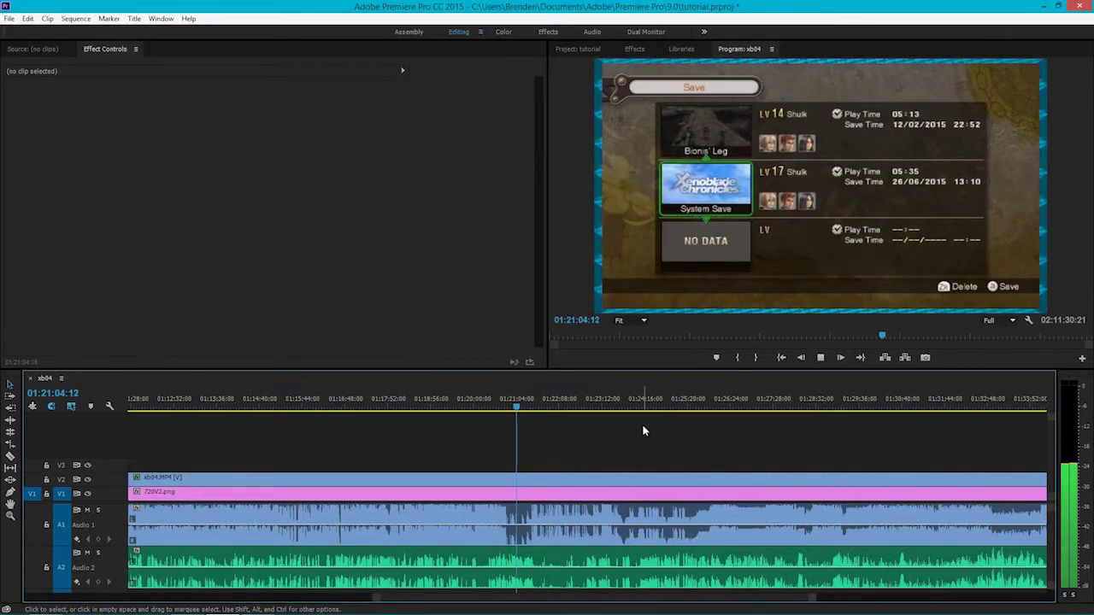
pyautogui.press('space')
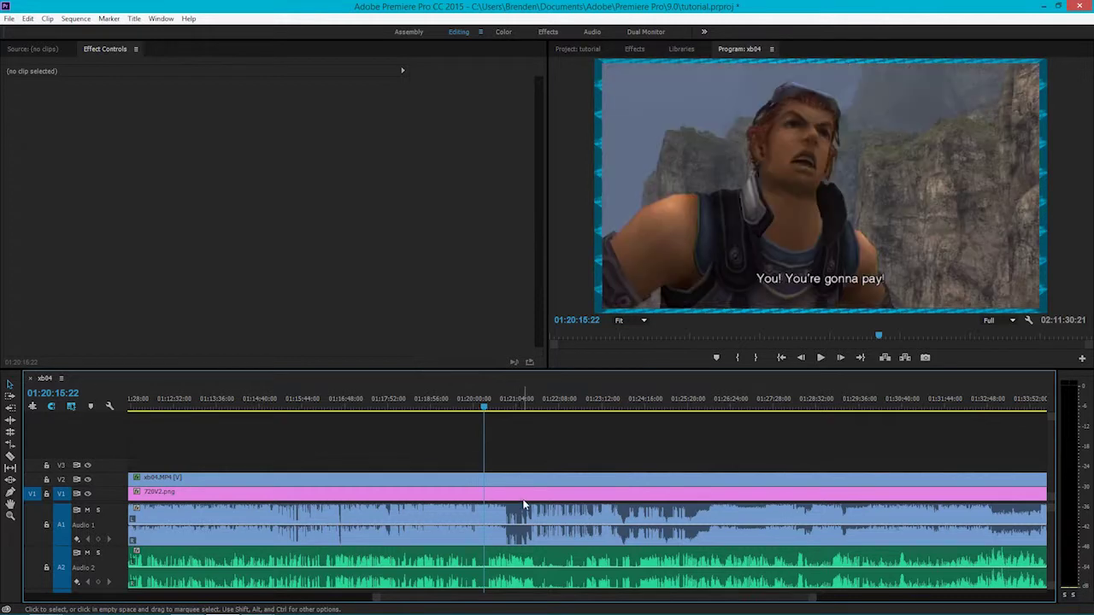
# Step: Play the cutscene from about 01:20:15 to compare the game audio's loudness with the recording
pyautogui.press('space')
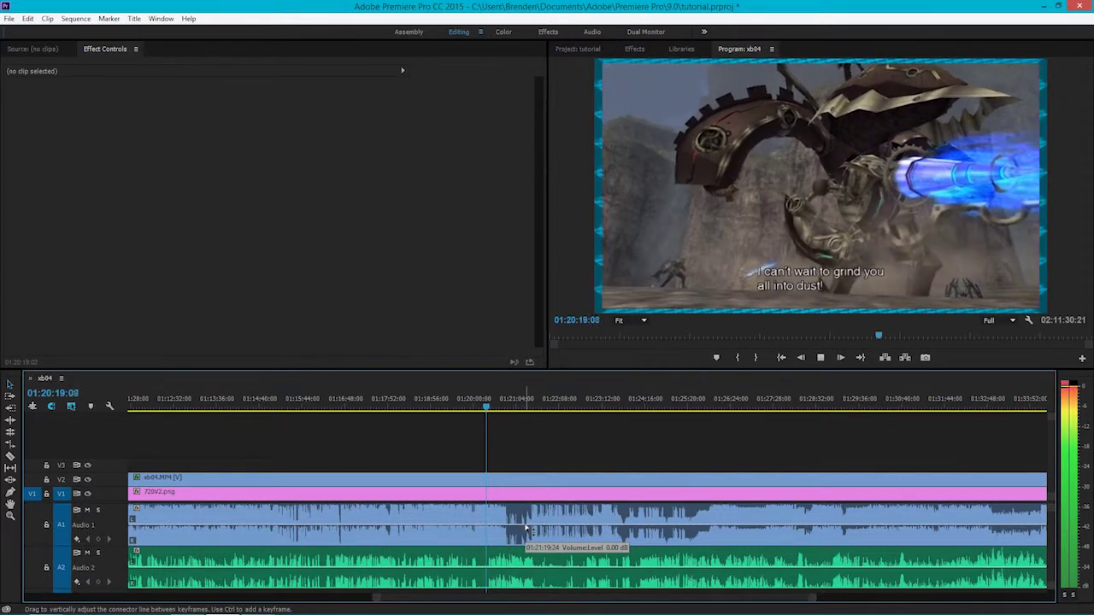
pyautogui.press('space')
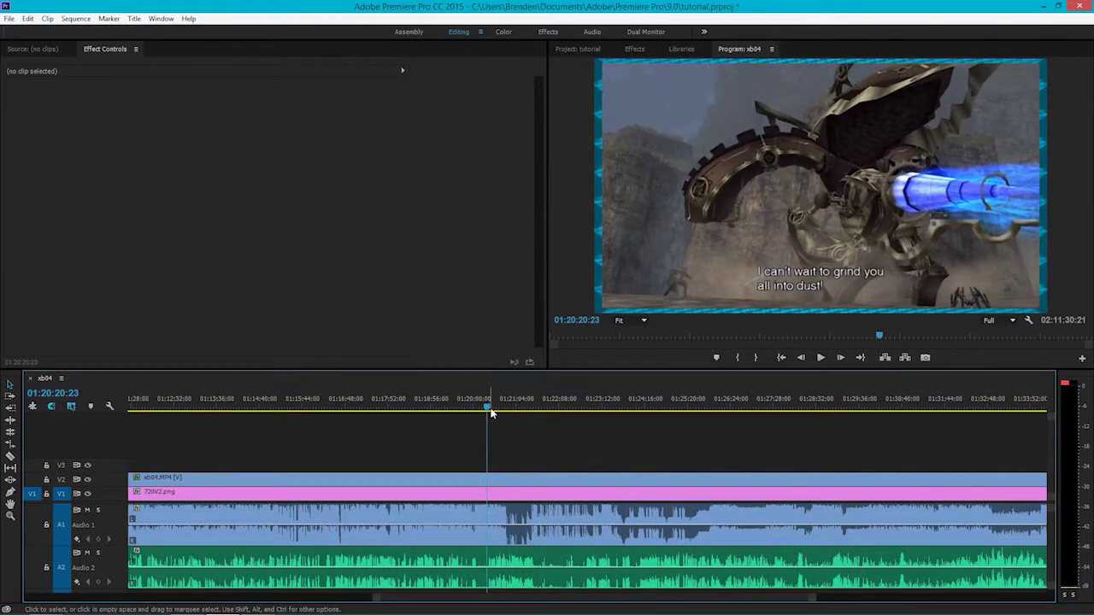
pyautogui.click(492, 411)
pyautogui.press('space')
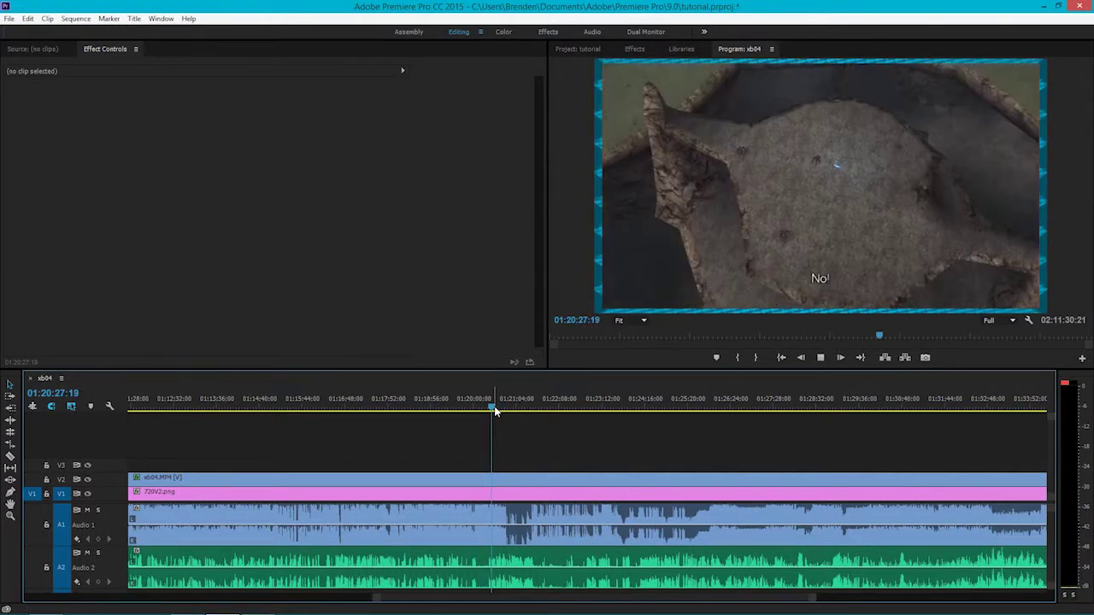
pyautogui.press('space')
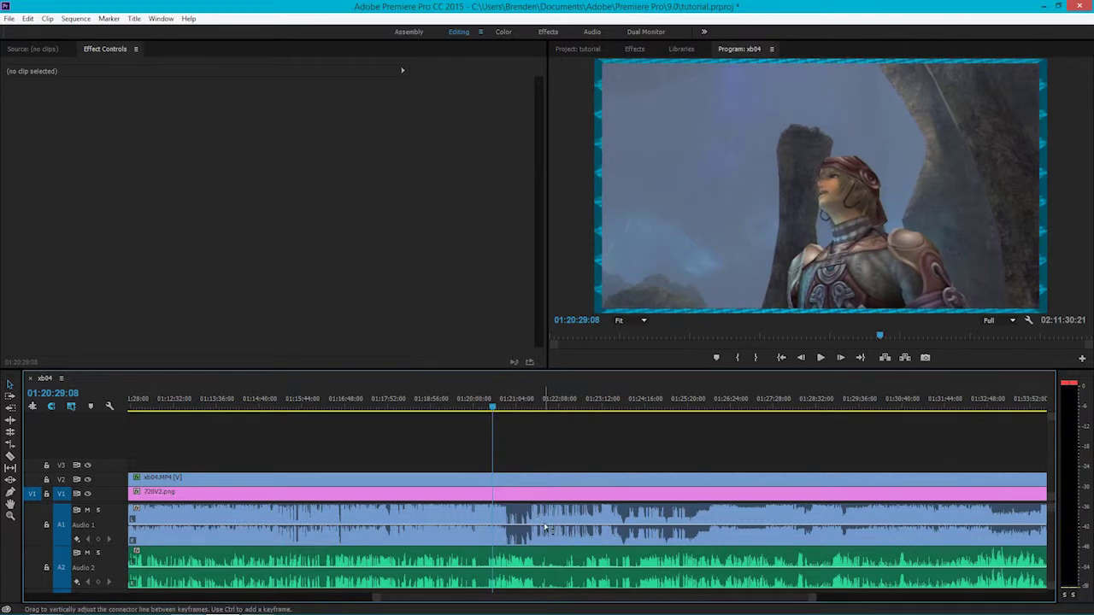
# Step: Lower the volume of the xb04.MP4 audio on Audio 1 by about 26 dB and play the cutscene to check the balance
pyautogui.click(549, 561)
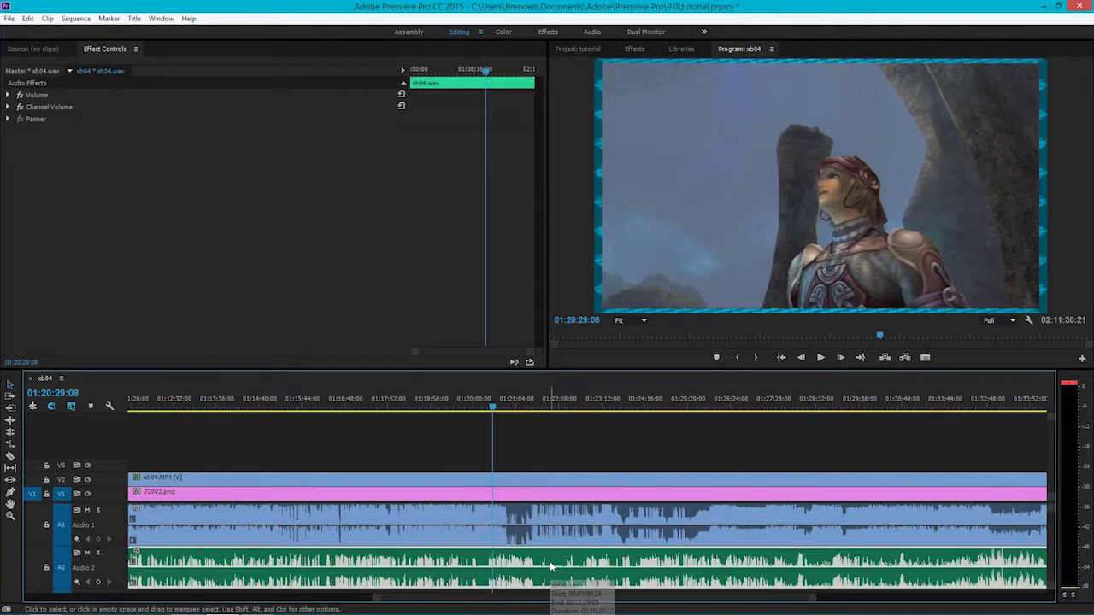
pyautogui.hotkey('ctrl', 'shift', 'a')
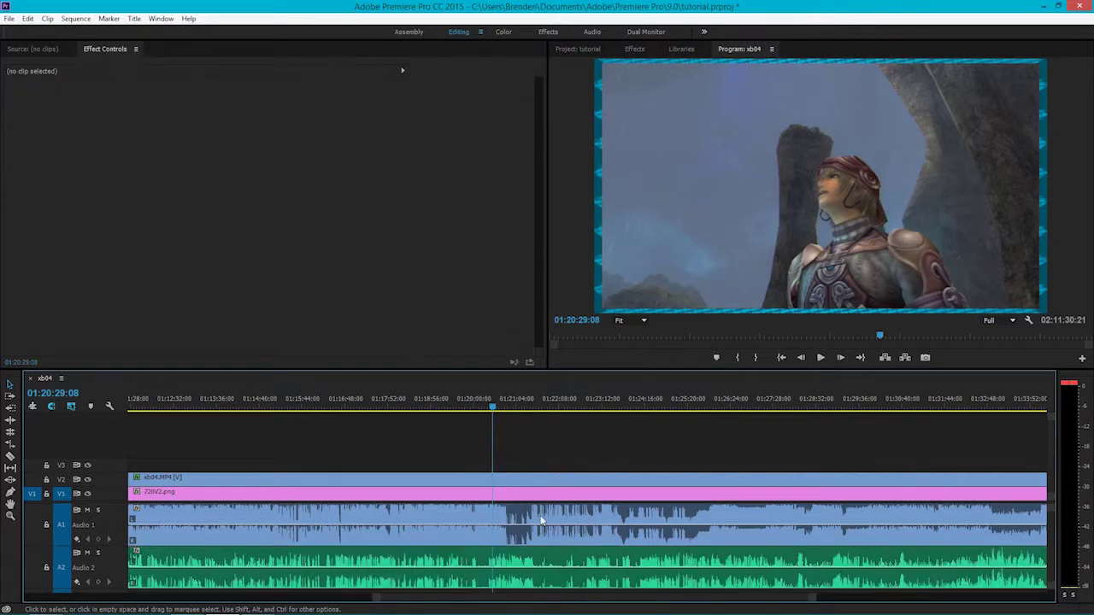
pyautogui.click(549, 531)
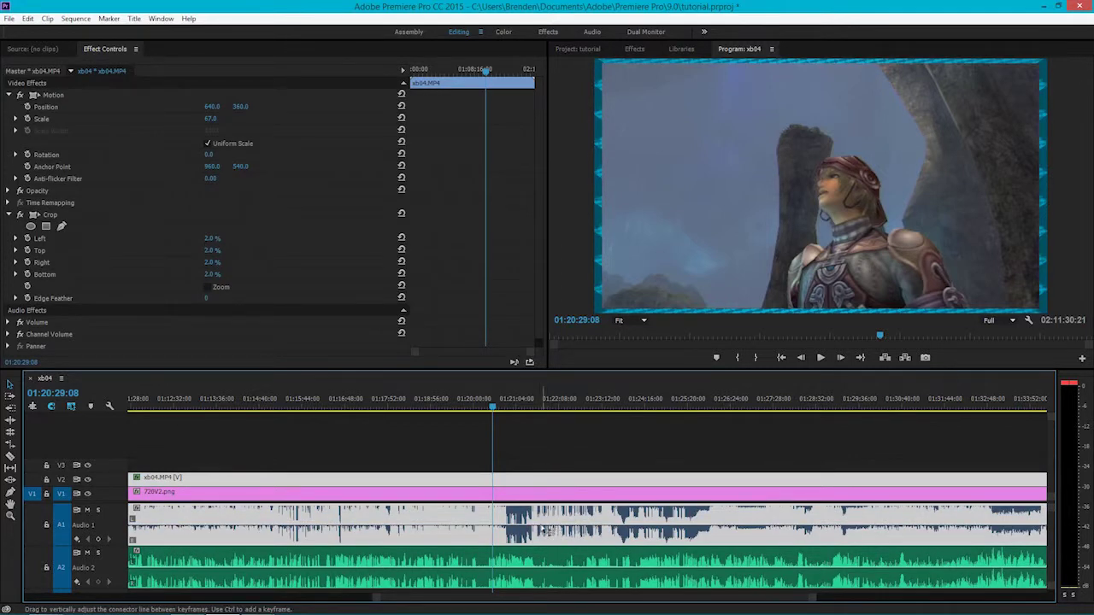
pyautogui.moveTo(501, 530); pyautogui.dragTo(503, 557)
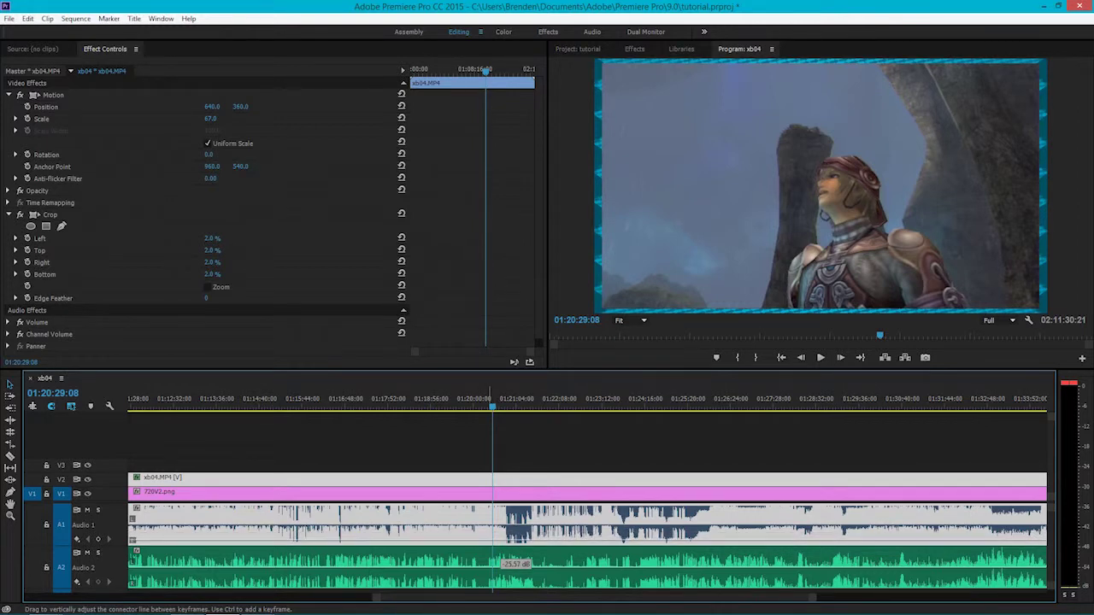
pyautogui.moveTo(503, 558); pyautogui.dragTo(502, 560)
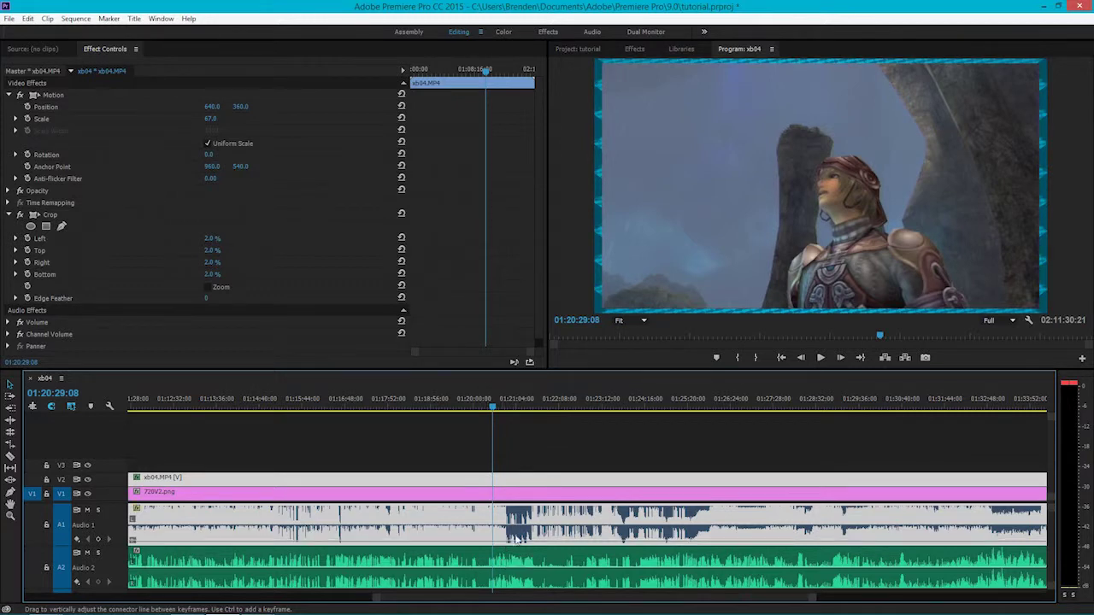
pyautogui.click(821, 358)
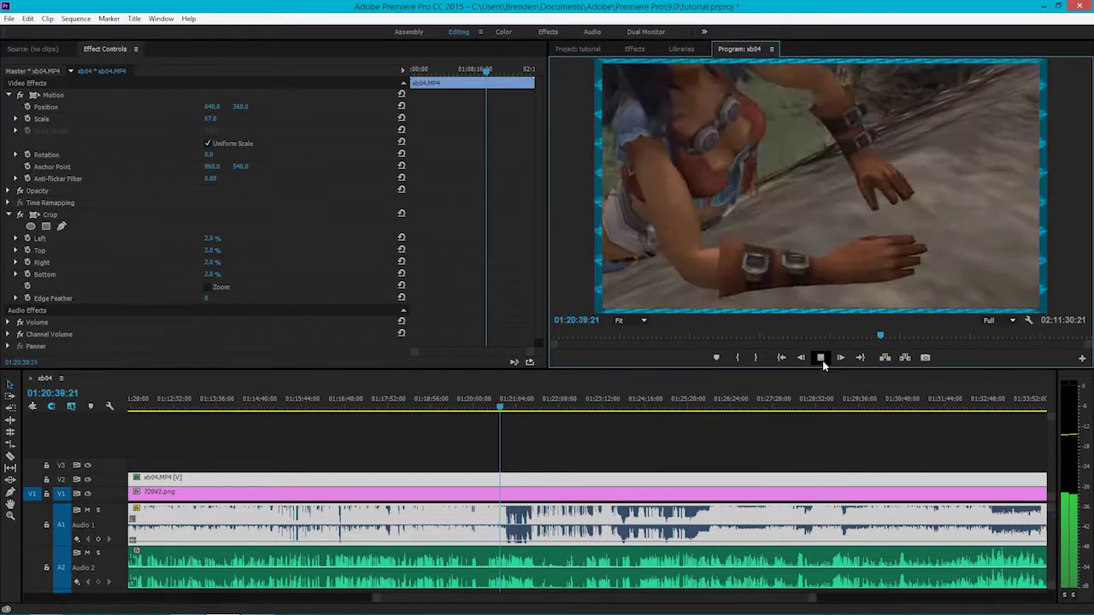
pyautogui.click(823, 362)
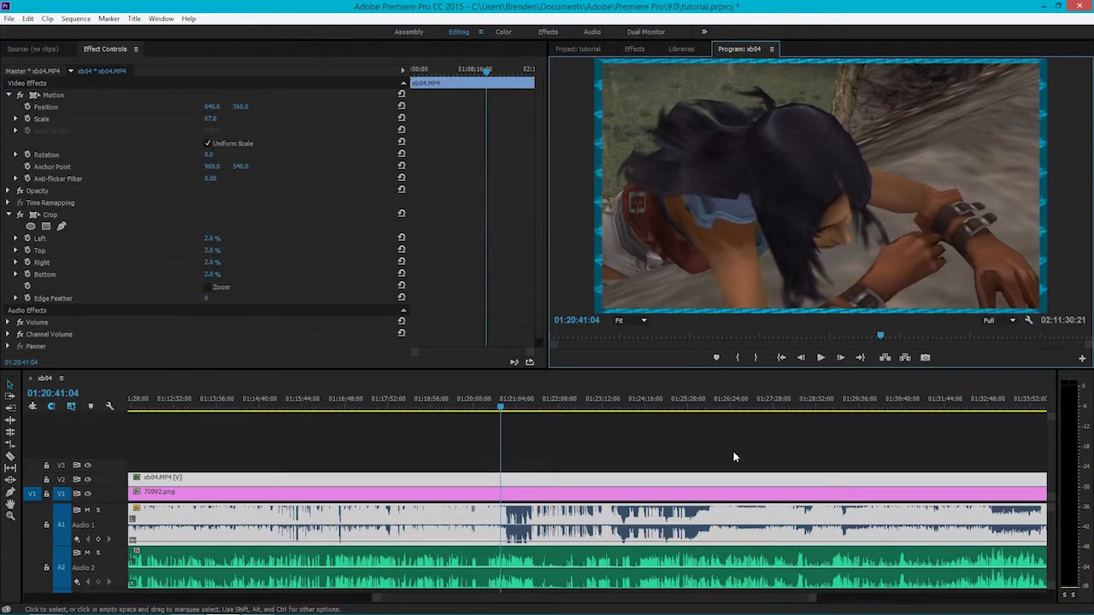
# Step: Move the playhead to 01:21:15:00, within the quiet stretch of the Audio 1 waveform
pyautogui.moveTo(503, 412); pyautogui.dragTo(530, 411)
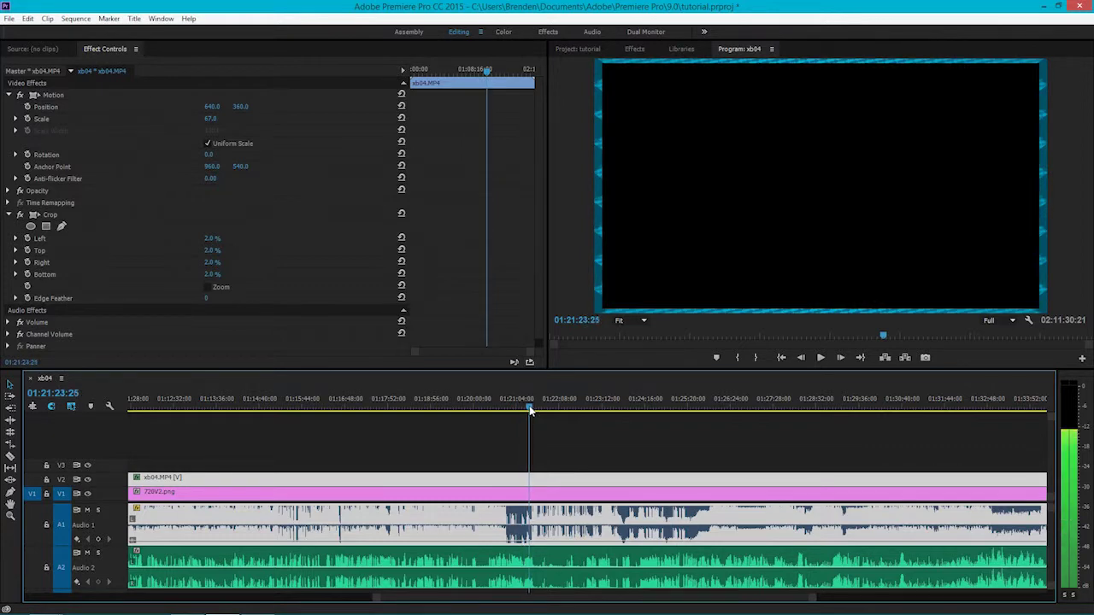
pyautogui.keyDown('alt'); pyautogui.scroll(2, 605, 586); pyautogui.keyUp('alt')
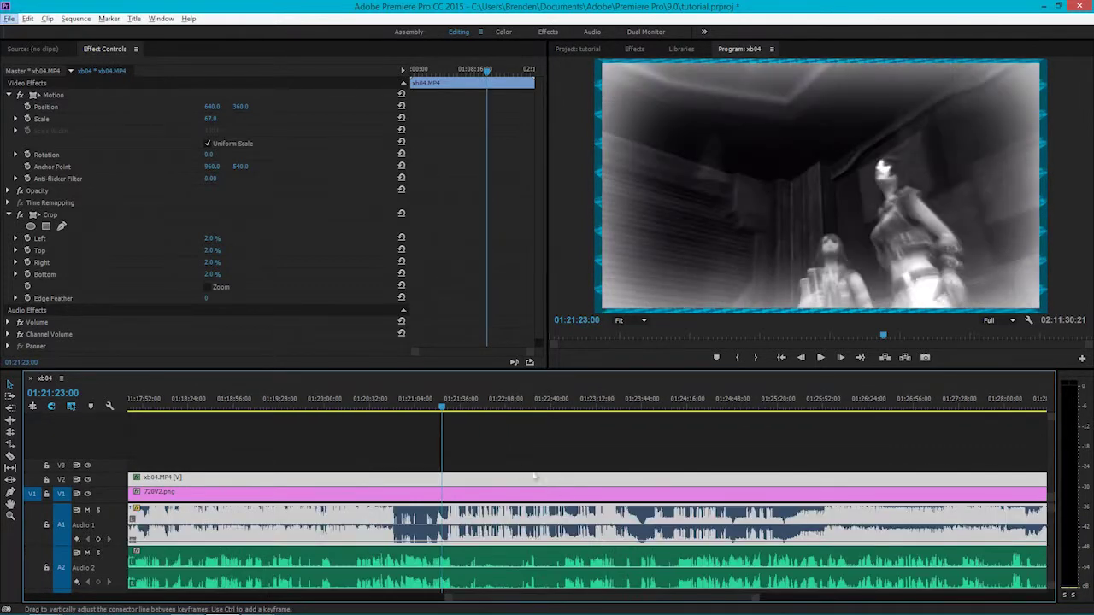
pyautogui.scroll(1, 453, 434)
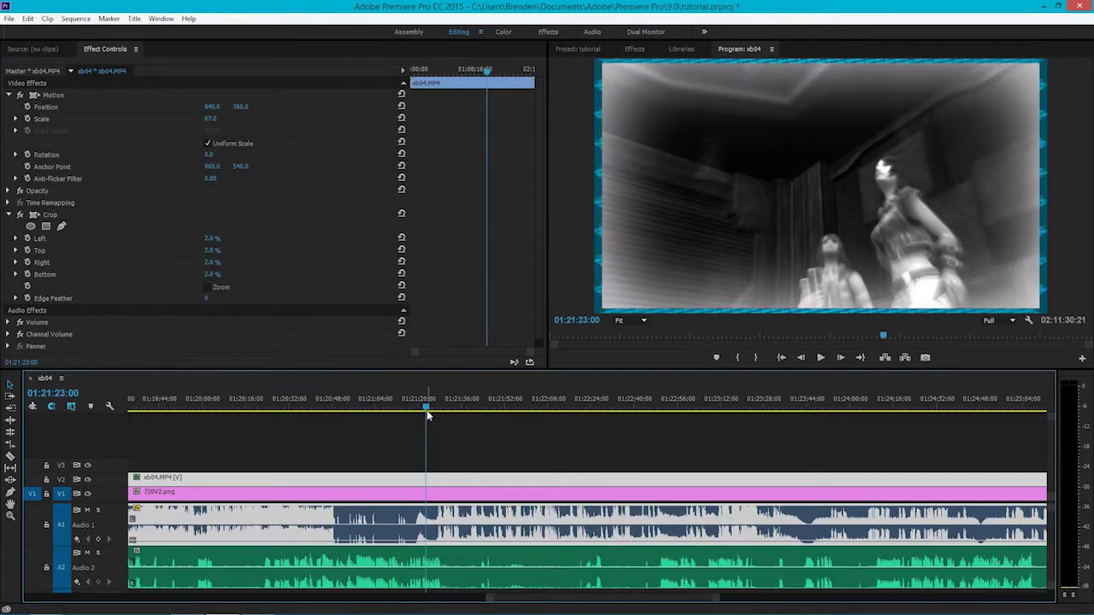
pyautogui.moveTo(426, 410); pyautogui.dragTo(406, 413)
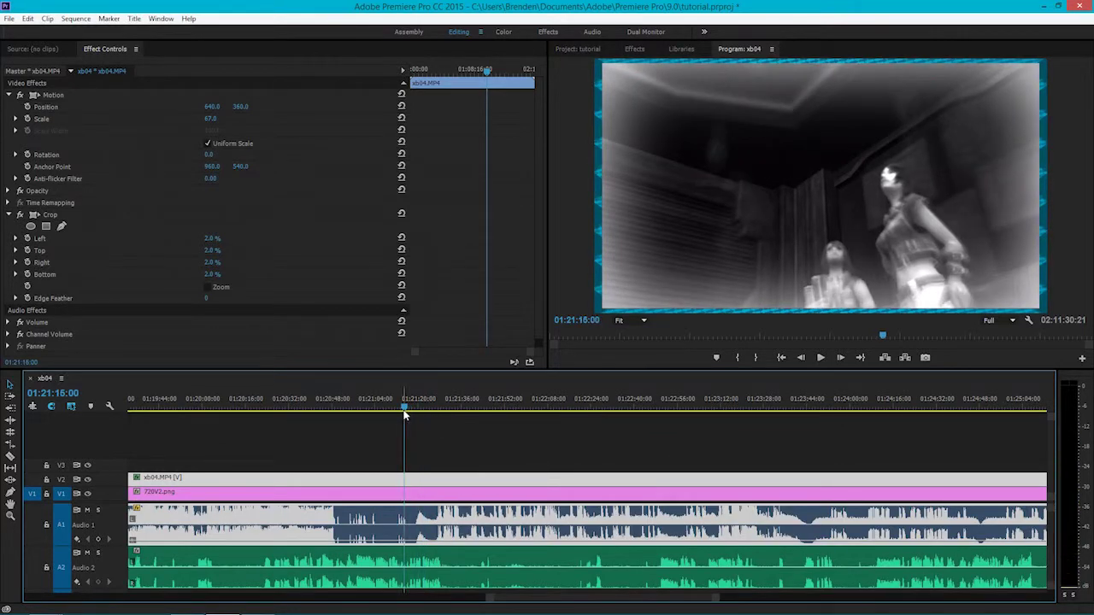
# Step: Play on from 01:21:15:00 to find the cut point and place the playhead at 01:21:21:21
pyautogui.click(442, 446)
pyautogui.press('space')
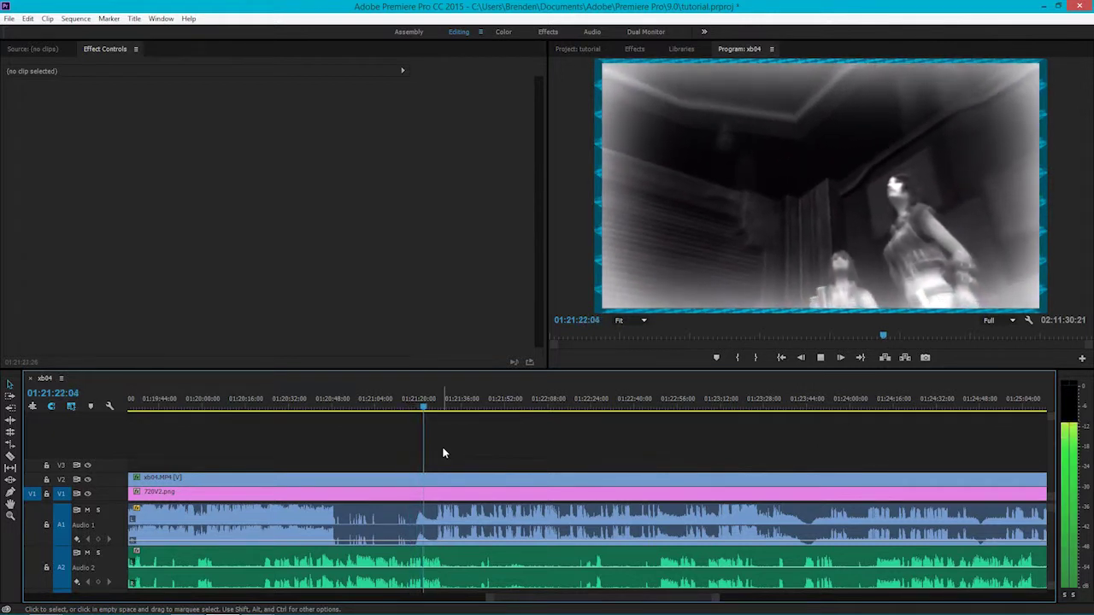
pyautogui.press('space')
pyautogui.press('=')
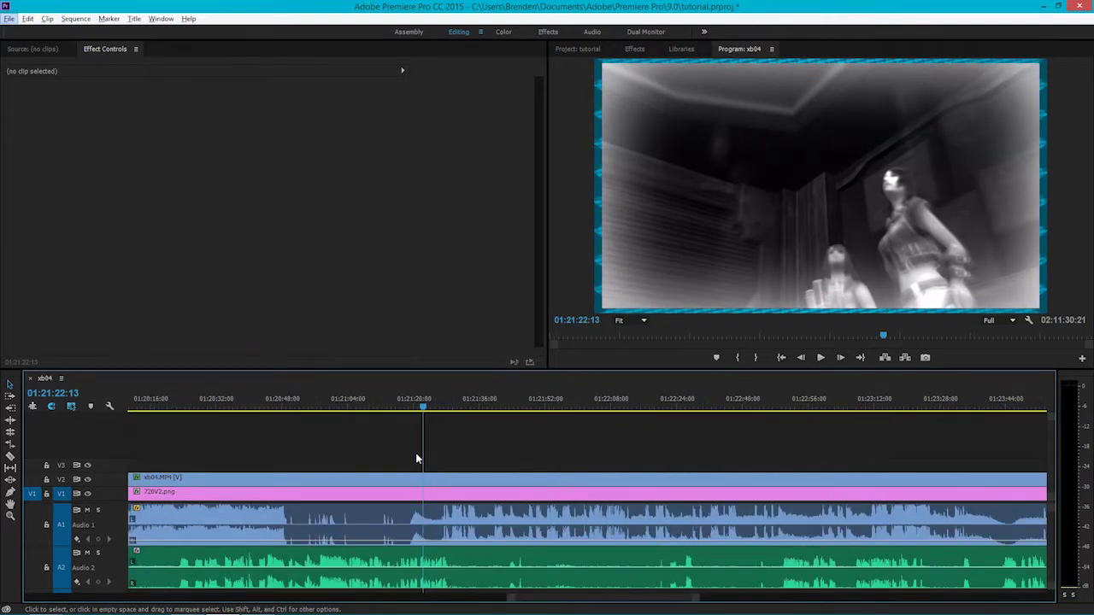
pyautogui.moveTo(424, 408); pyautogui.dragTo(420, 407)
pyautogui.press('=')
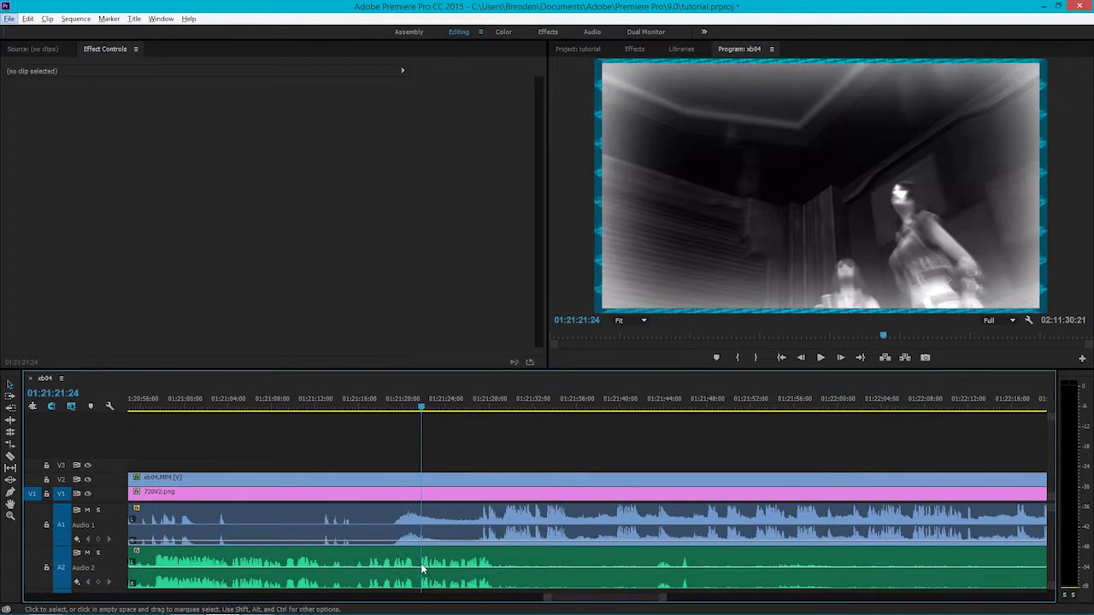
pyautogui.click(420, 407)
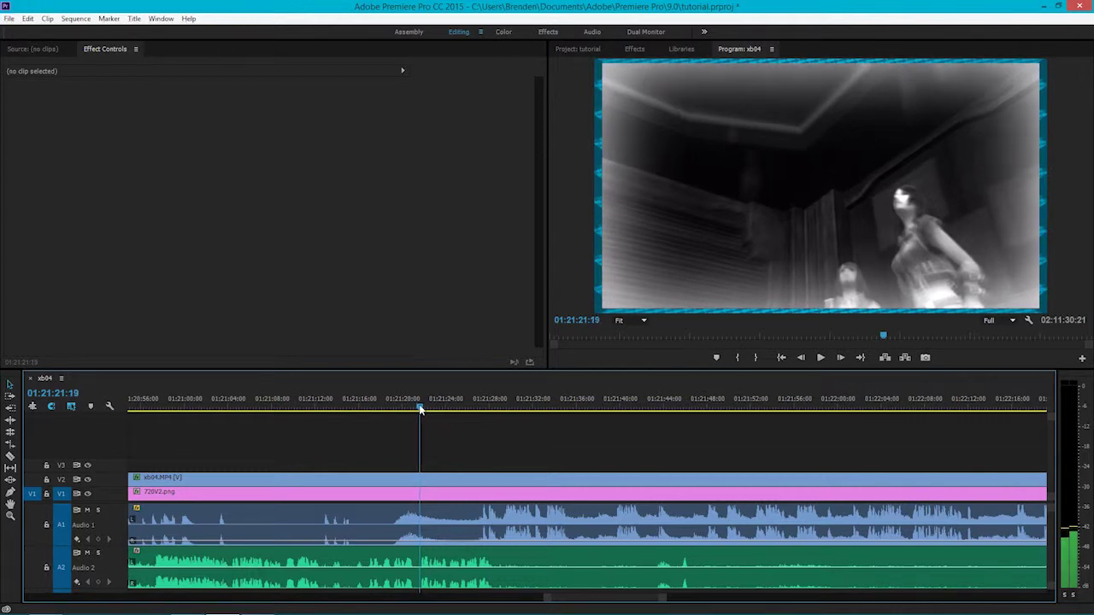
# Step: Split the clips on all video and audio tracks at 01:21:21:21, play past the cut and save the project
pyautogui.moveTo(453, 447); pyautogui.dragTo(453, 580)
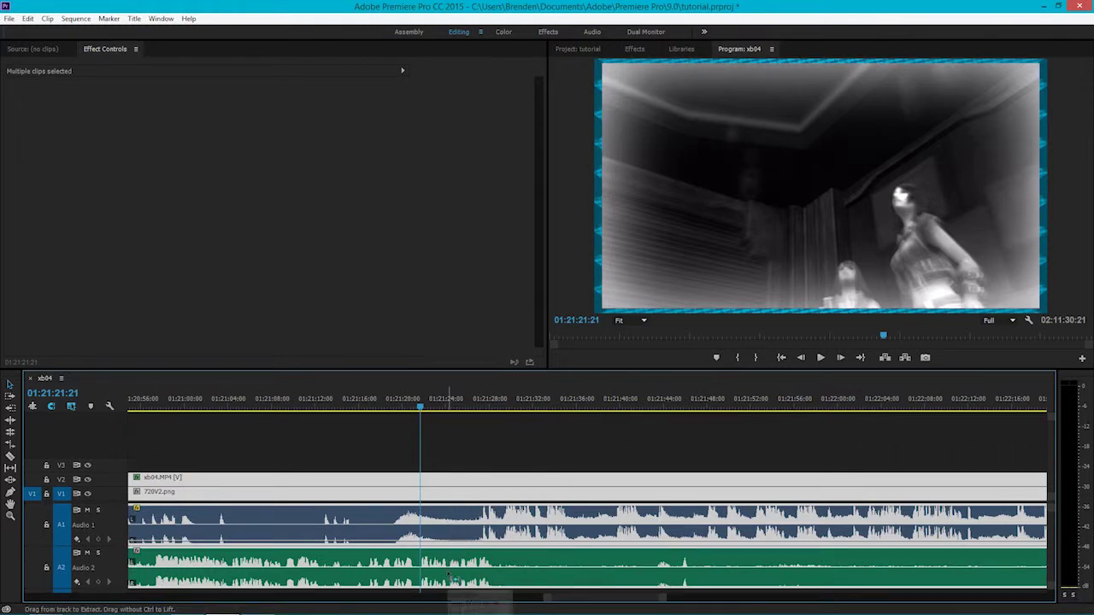
pyautogui.hotkey('ctrl', 'k')
pyautogui.press('space')
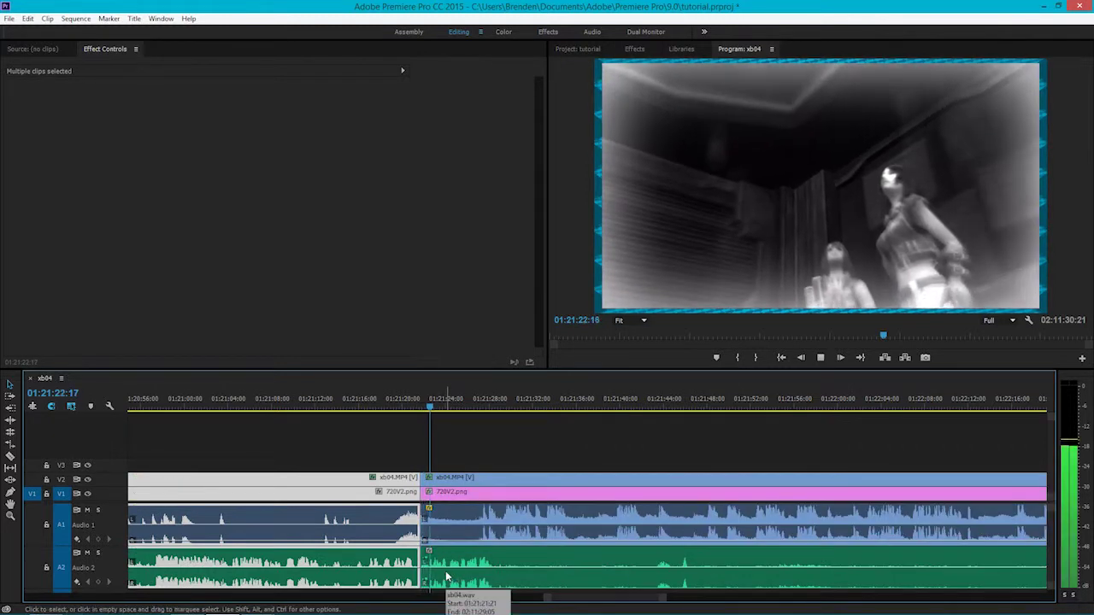
pyautogui.press('space')
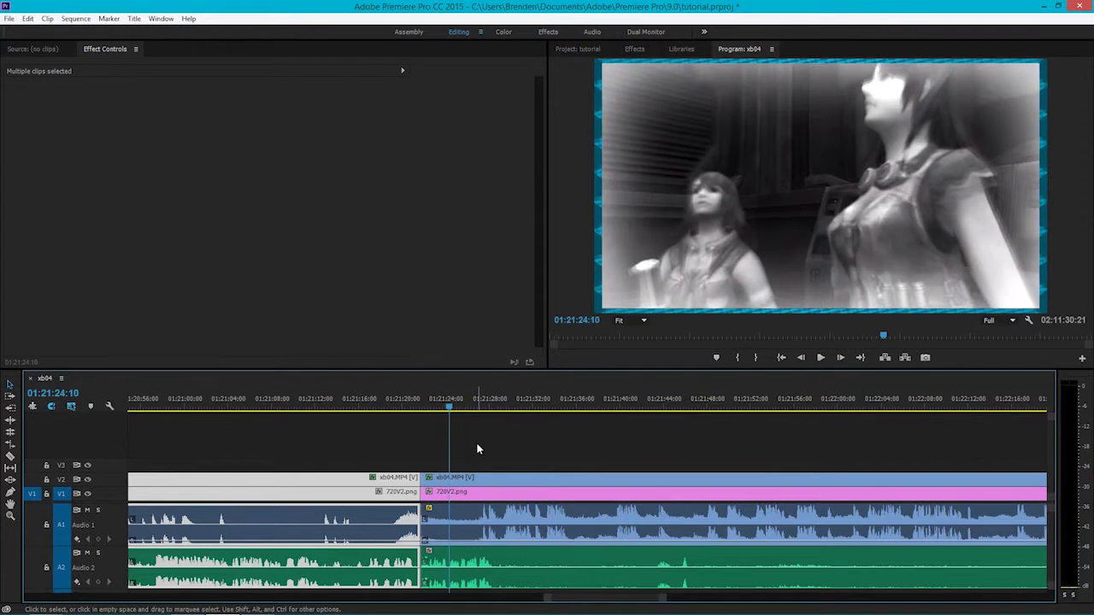
pyautogui.click(476, 442)
pyautogui.press('-')
pyautogui.scroll(-4, 389, 500)
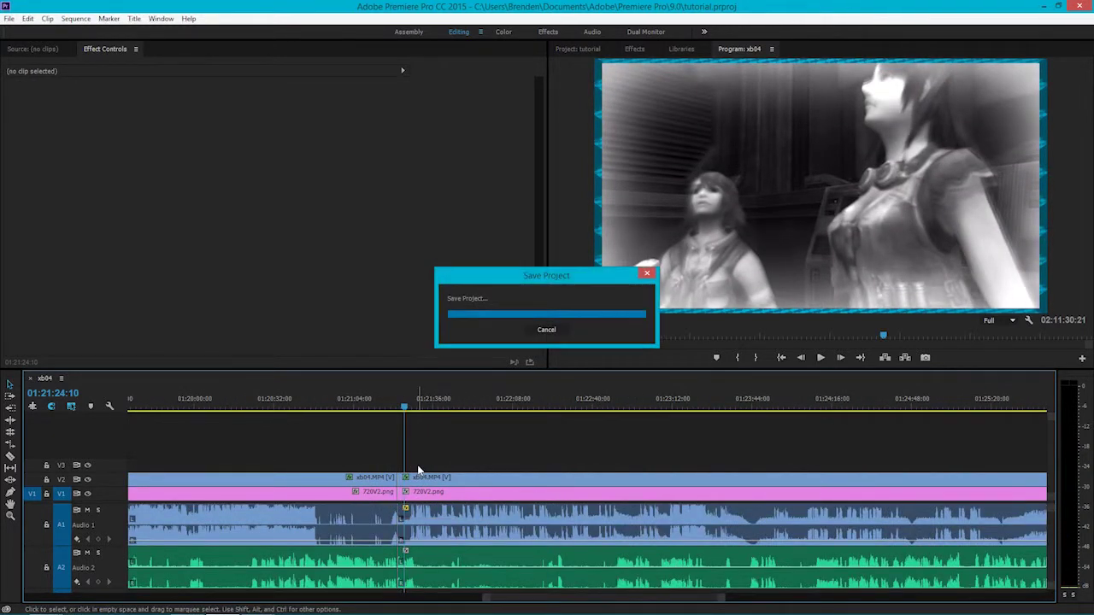
# Step: Move the playhead to 02:11:01:17, near the end of the sequence, and play the closing section
pyautogui.scroll(-2, 330, 503)
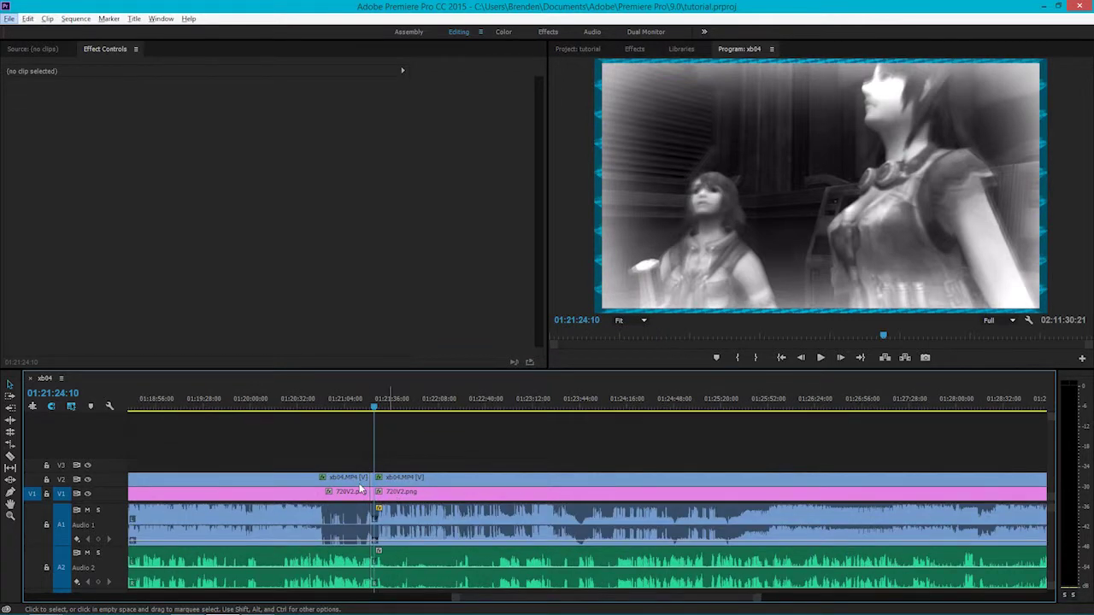
pyautogui.scroll(-6, 245, 528)
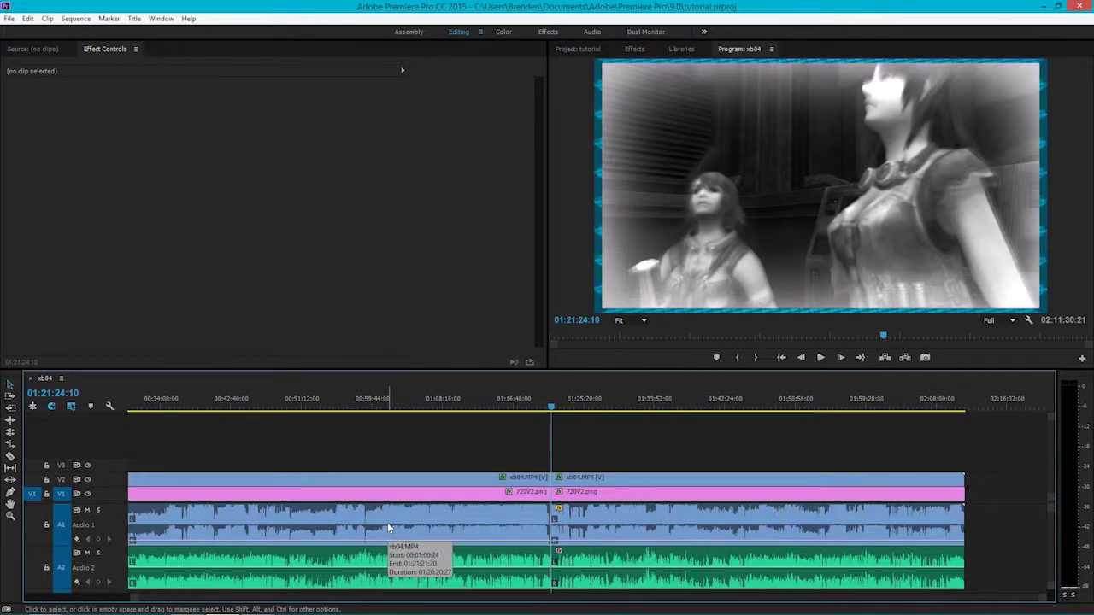
pyautogui.moveTo(902, 406); pyautogui.dragTo(963, 404)
pyautogui.scroll(8, 1003, 529)
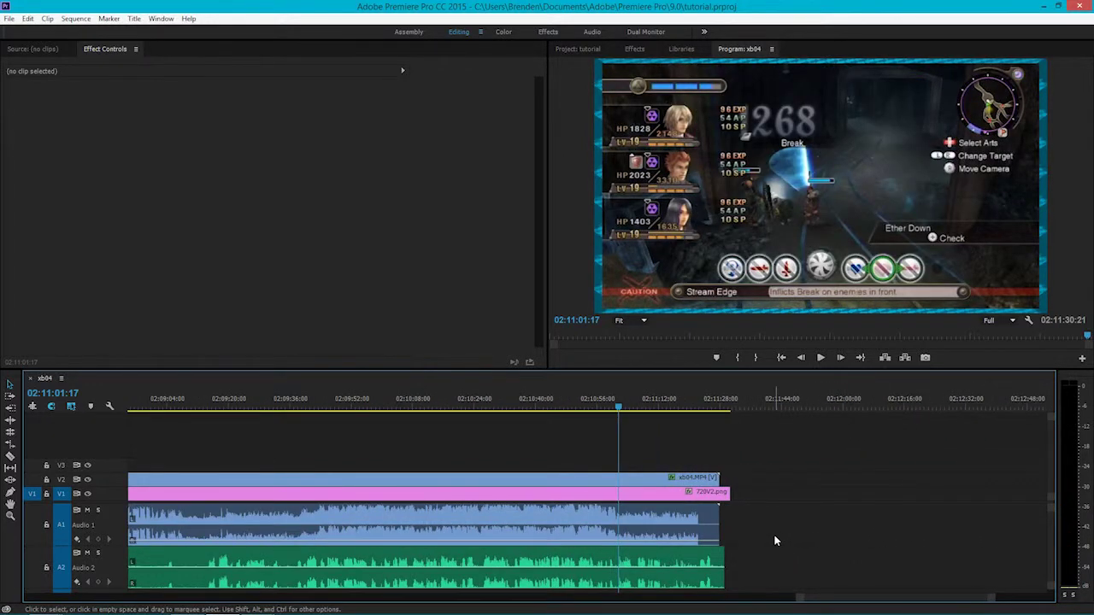
pyautogui.press('space')
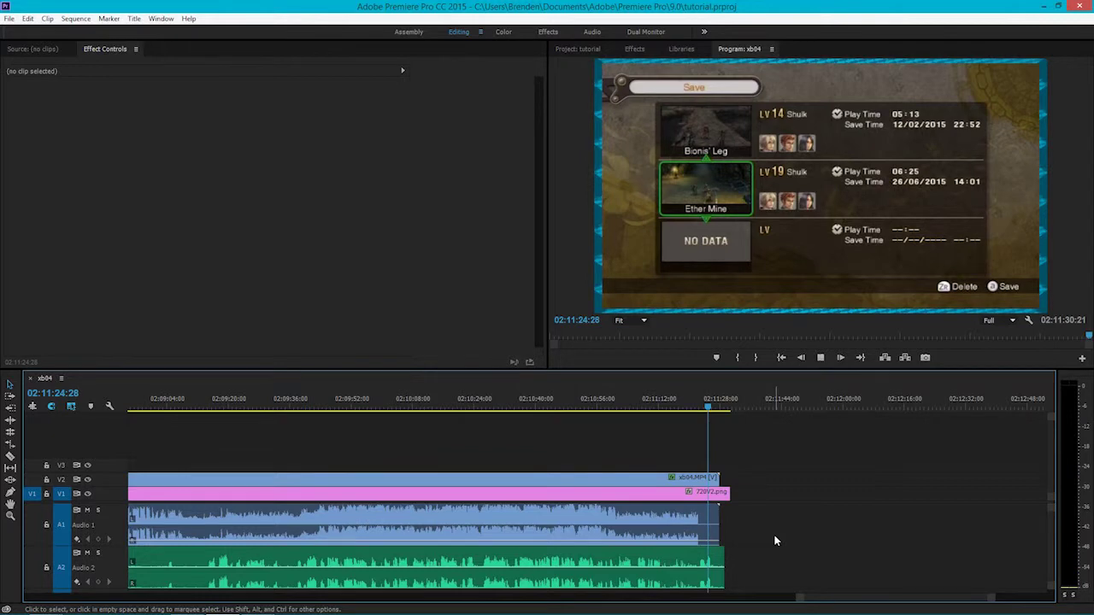
# Step: Narrow down the end cut point around 02:11:11 and set the playhead back to 02:11:10:07
pyautogui.moveTo(683, 407); pyautogui.dragTo(658, 410)
pyautogui.scroll(1, 806, 488)
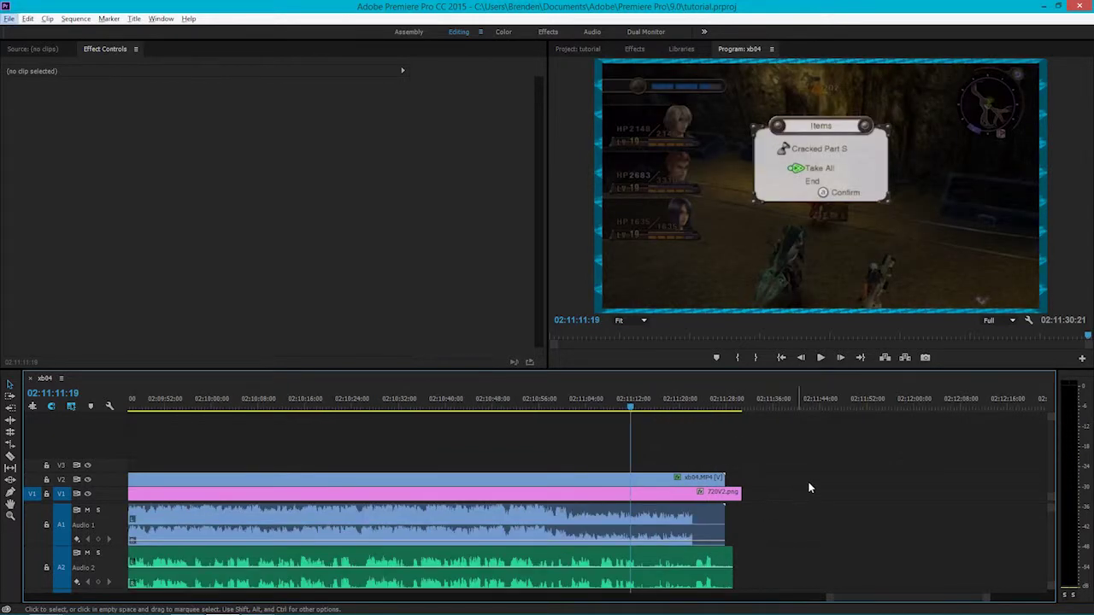
pyautogui.click(633, 410)
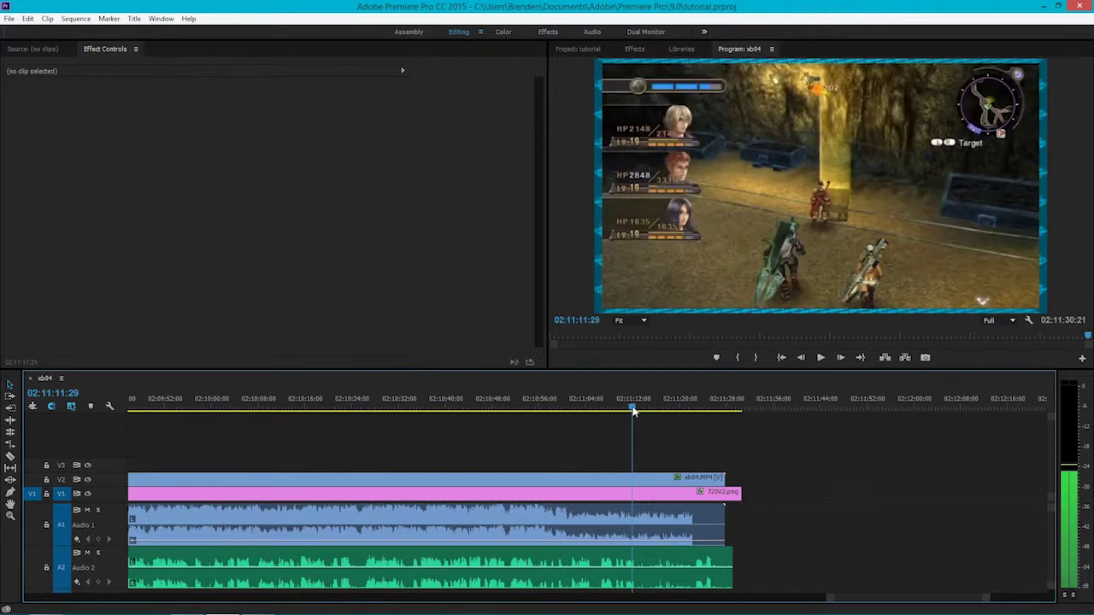
pyautogui.moveTo(633, 410); pyautogui.dragTo(631, 409)
pyautogui.scroll(1, 688, 572)
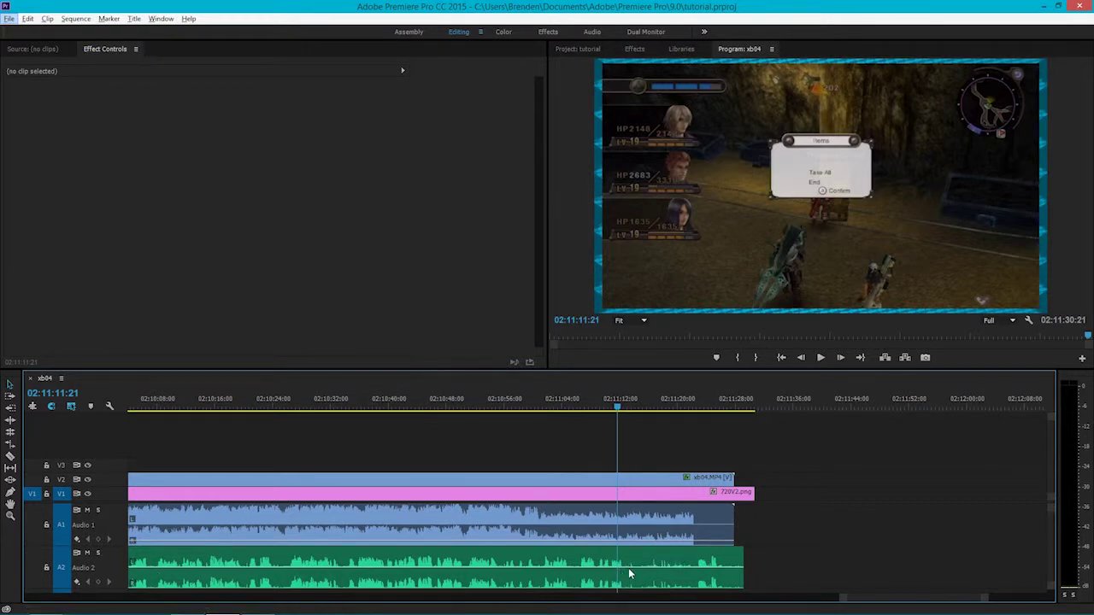
pyautogui.click(618, 412)
pyautogui.moveTo(600, 415); pyautogui.dragTo(607, 408)
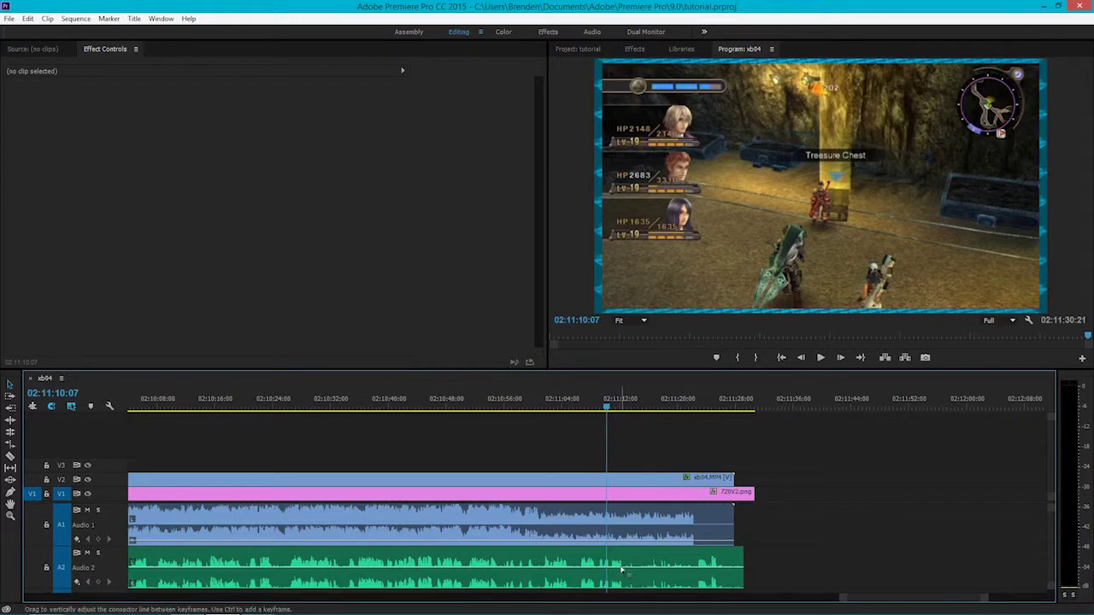
# Step: Play up to 02:11:12:14 and split the clips on all video and audio tracks there
pyautogui.press('space')
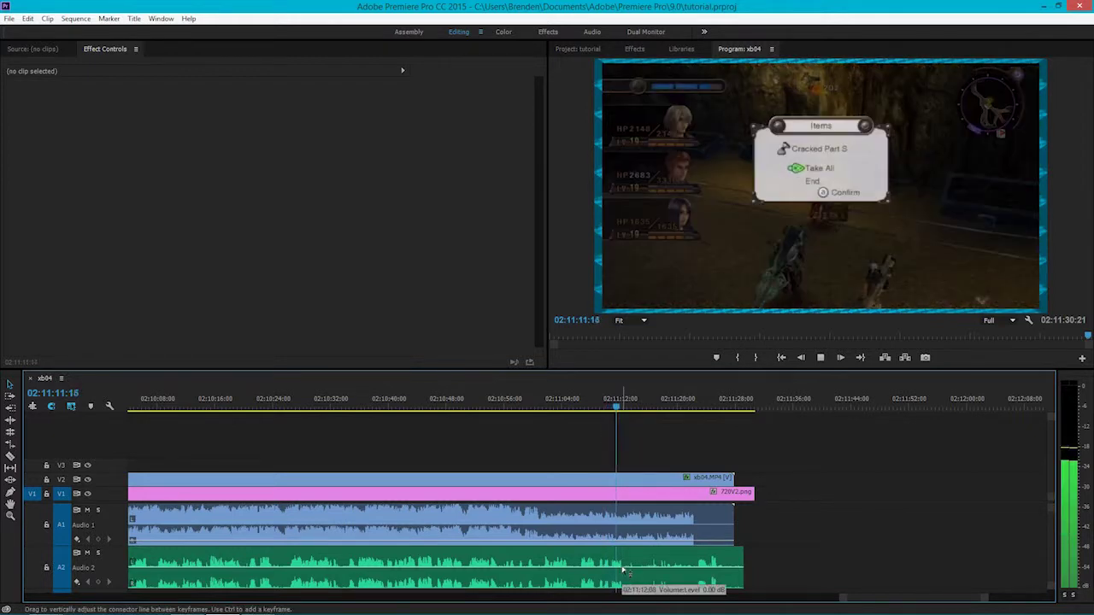
pyautogui.press('space')
pyautogui.moveTo(736, 471); pyautogui.dragTo(660, 581)
pyautogui.hotkey('ctrl', 'k')
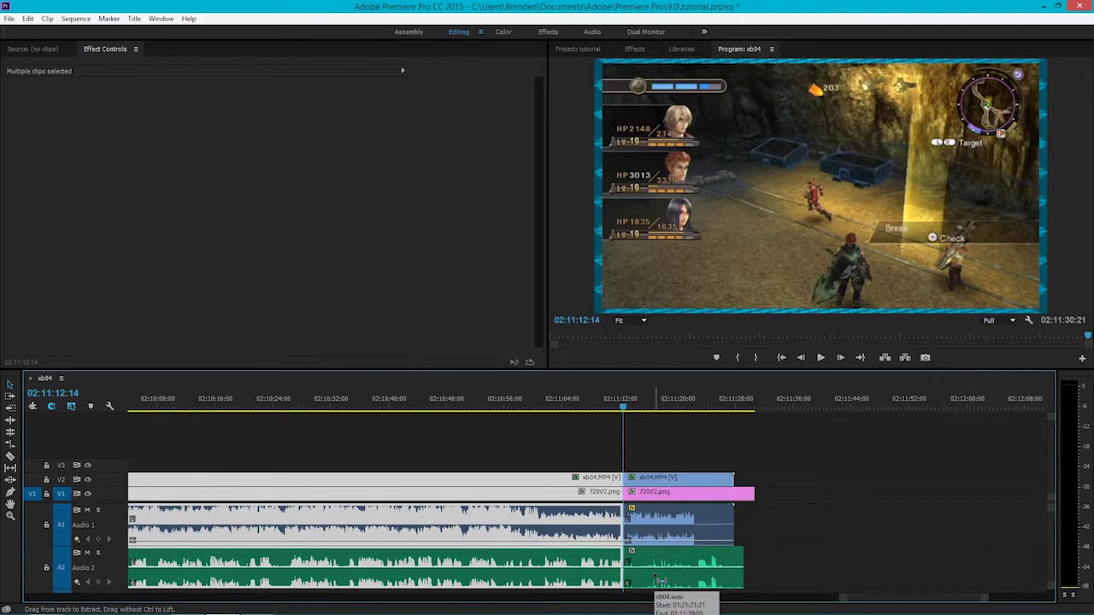
pyautogui.click(590, 455)
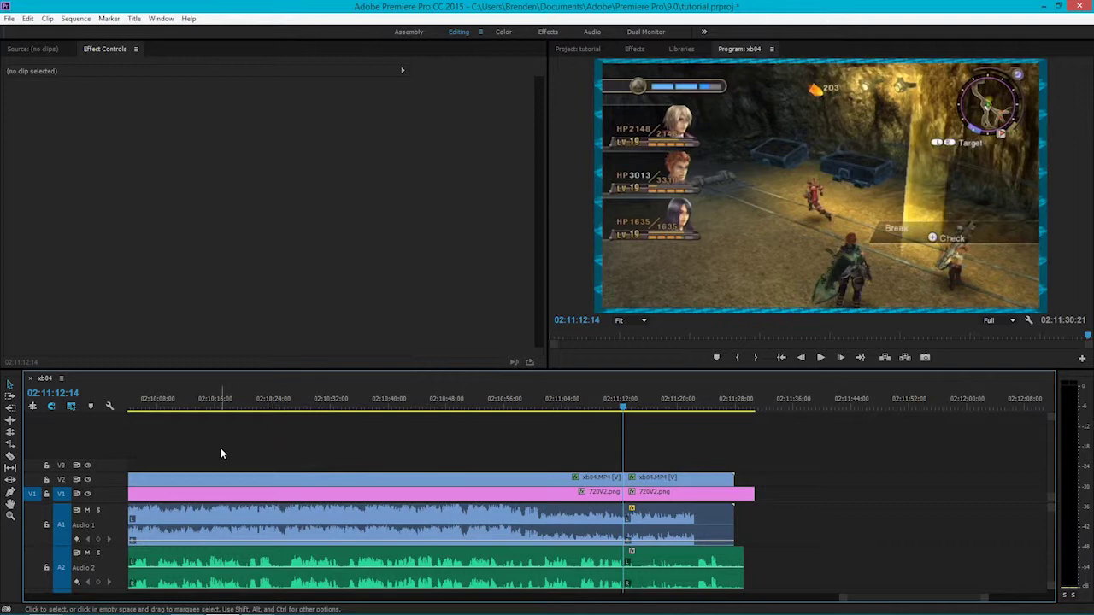
# Step: Select all clips between the two cuts and nest them as a sequence named xb04-4
pyautogui.moveTo(235, 422); pyautogui.dragTo(290, 572)
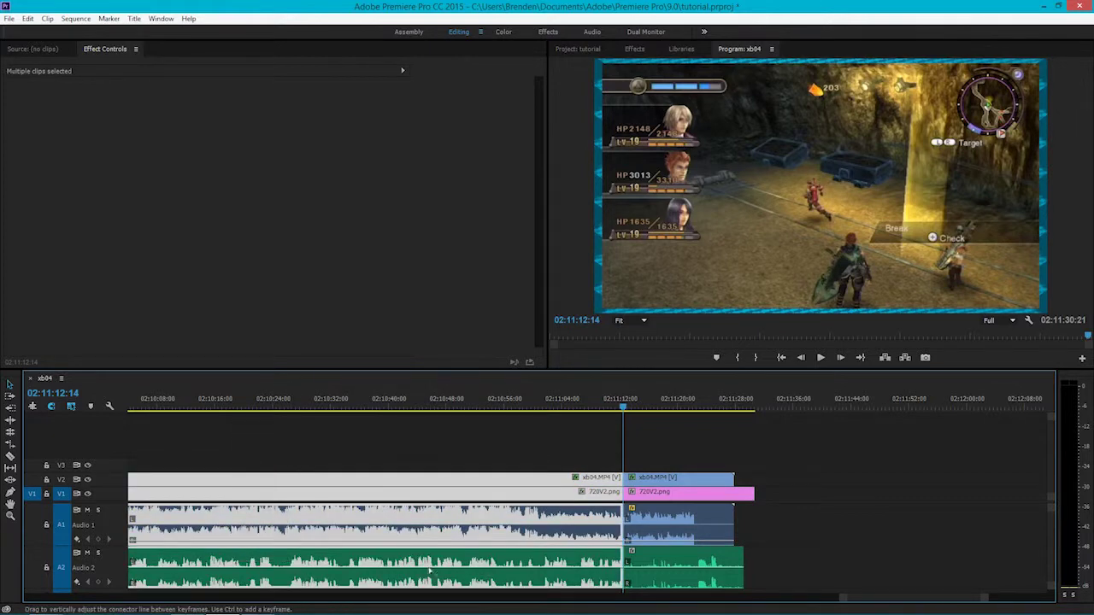
pyautogui.press('-')
pyautogui.press('-')
pyautogui.press('-')
pyautogui.press('-')
pyautogui.press('-')
pyautogui.press('-')
pyautogui.press('alt')
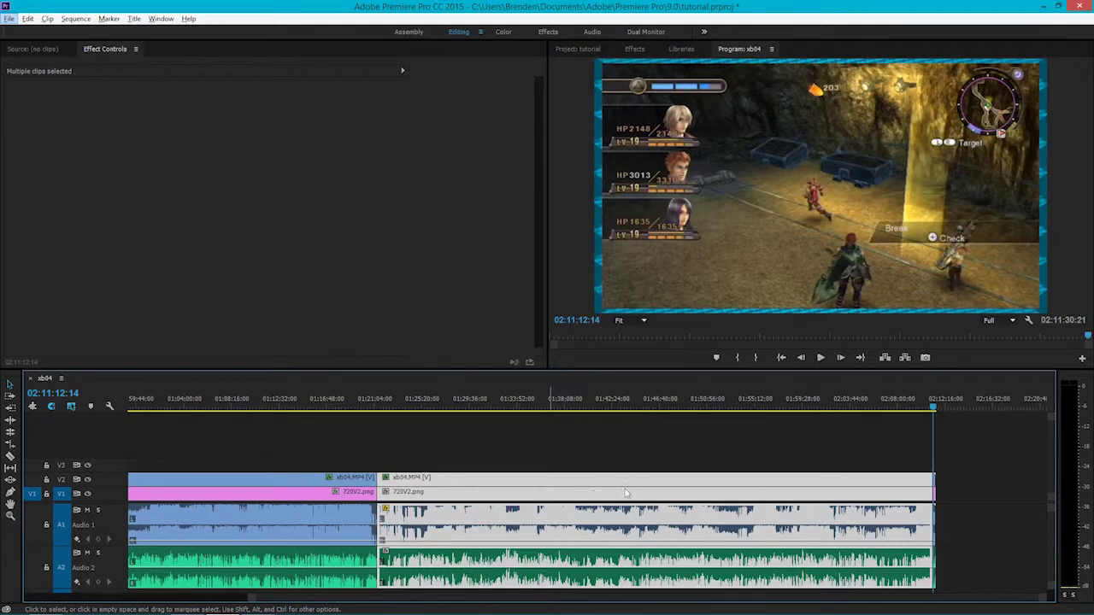
pyautogui.rightClick(636, 484)
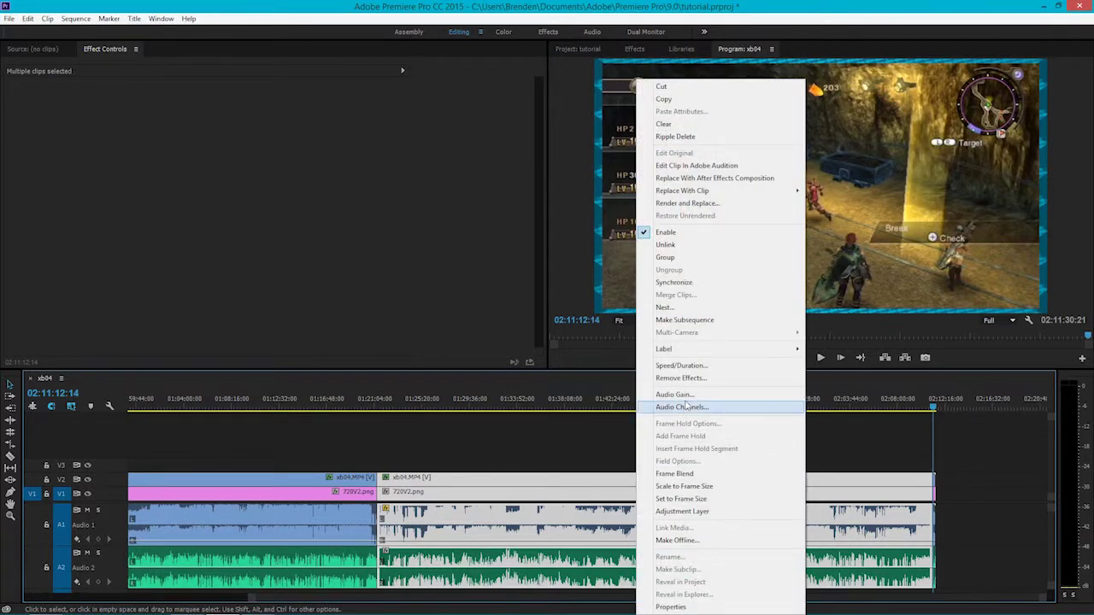
pyautogui.click(672, 309)
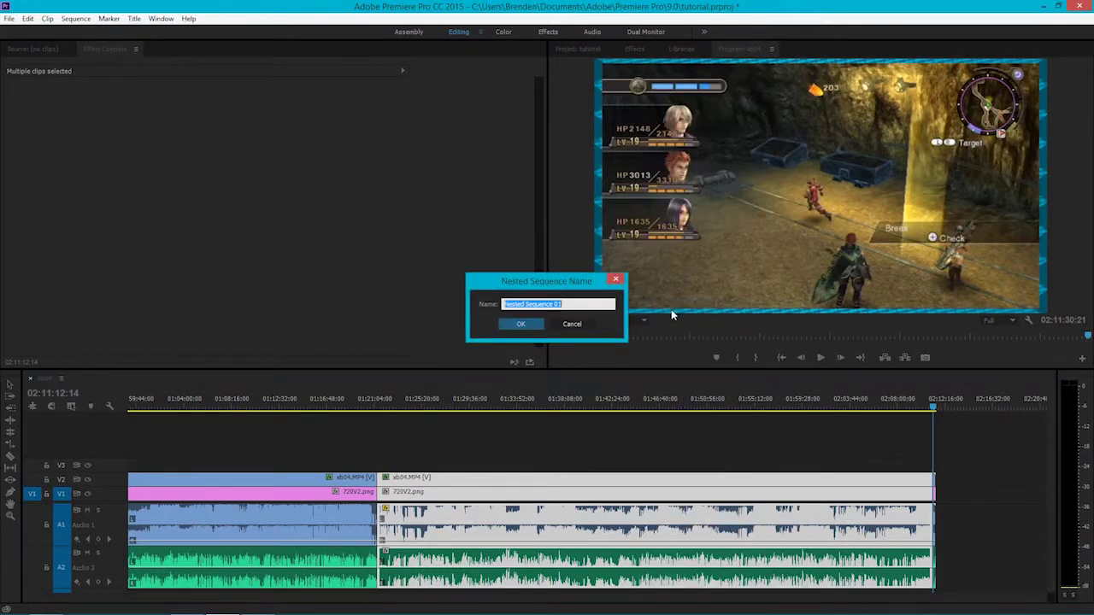
pyautogui.write('x')
pyautogui.write('b04-4')
pyautogui.click(520, 324)
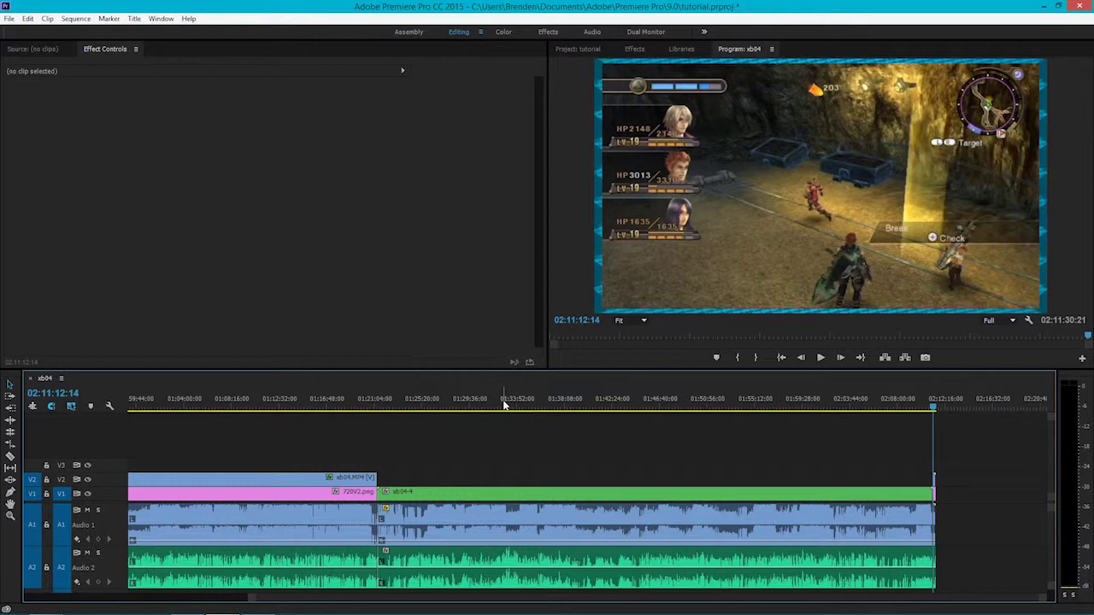
# Step: Move the playhead to 01:27:14:05 in the nested section and play it backward and forward
pyautogui.moveTo(460, 411); pyautogui.dragTo(444, 412)
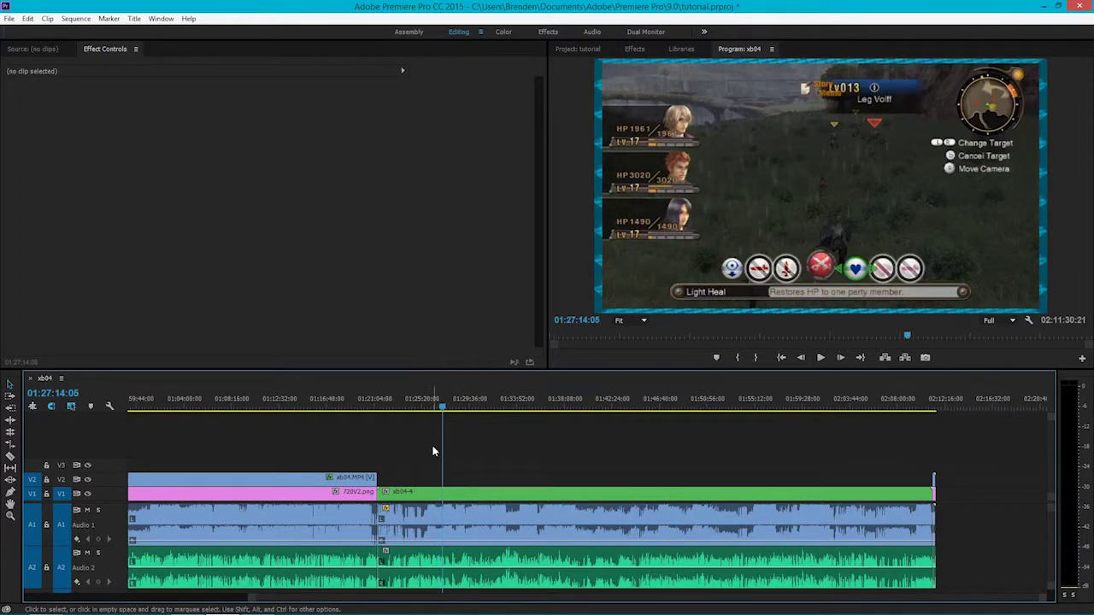
pyautogui.press('Left')
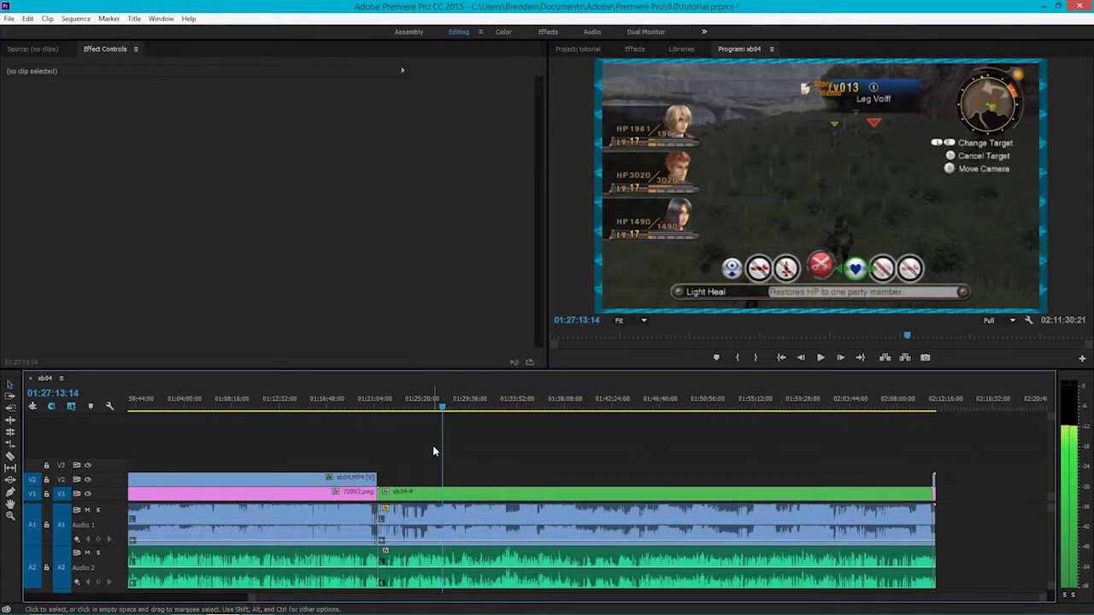
pyautogui.press('j')
pyautogui.press('l')
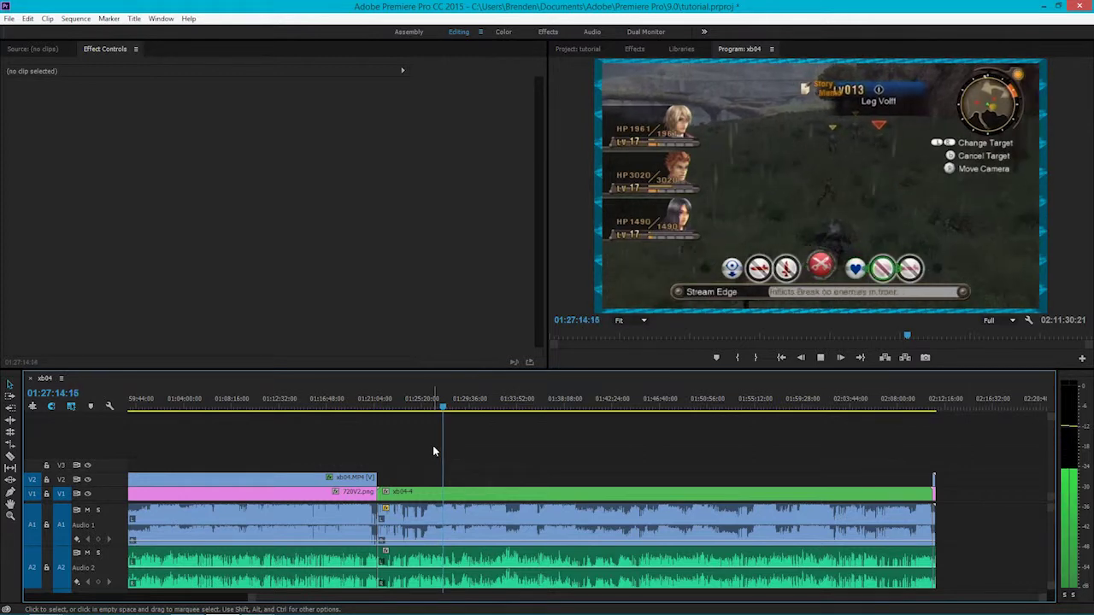
pyautogui.press('k')
# Step: Play the nested section from 01:27:04:29 to check its picture and both audio tracks
pyautogui.moveTo(442, 408); pyautogui.dragTo(441, 411)
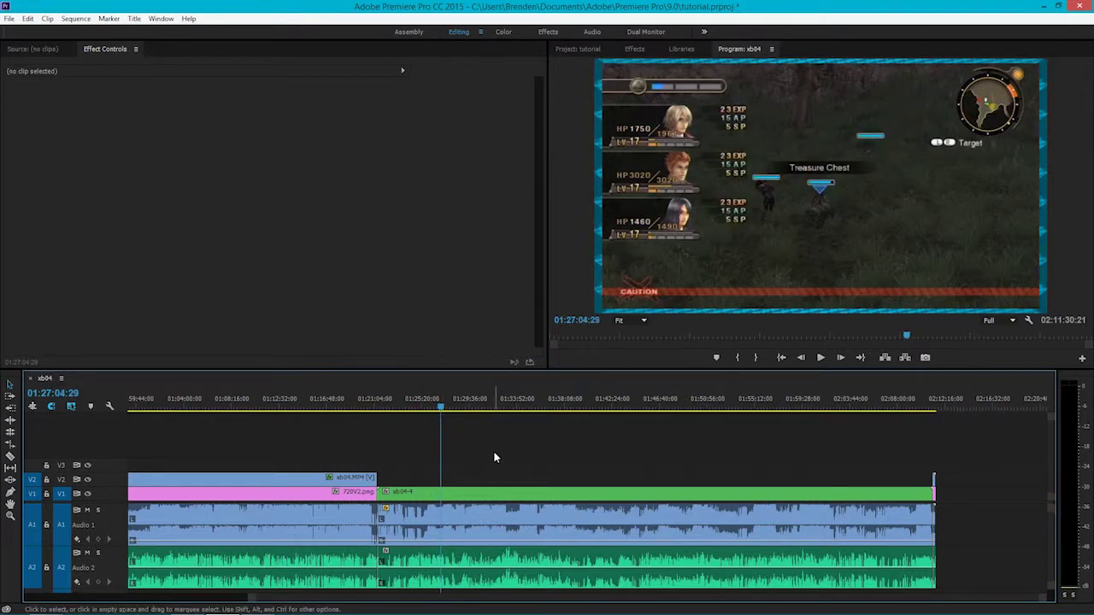
pyautogui.press('space')
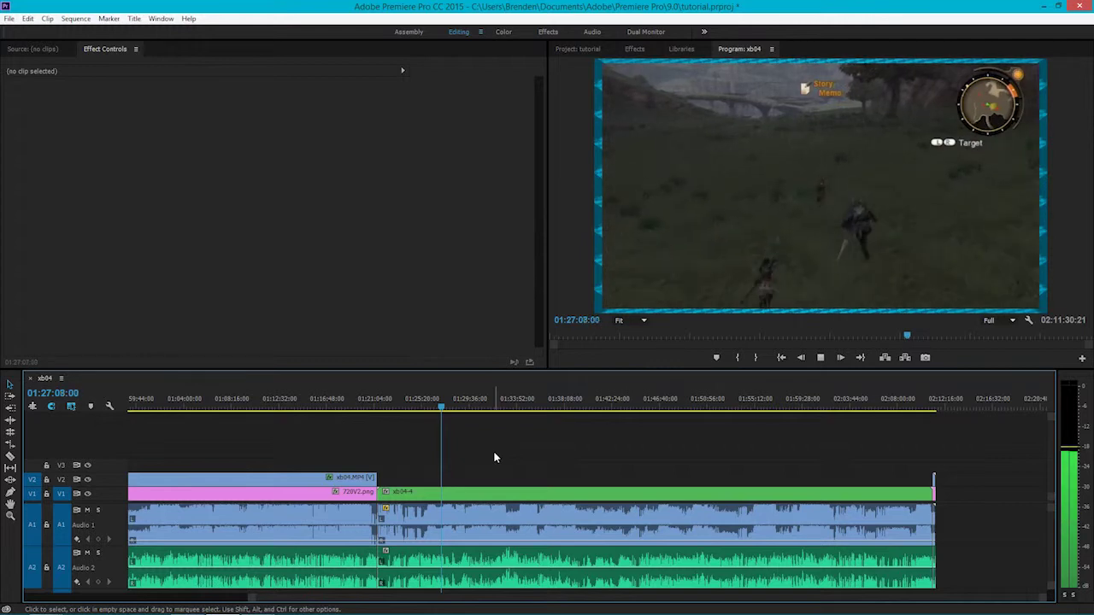
pyautogui.press('space')
pyautogui.scroll(3, 470, 535)
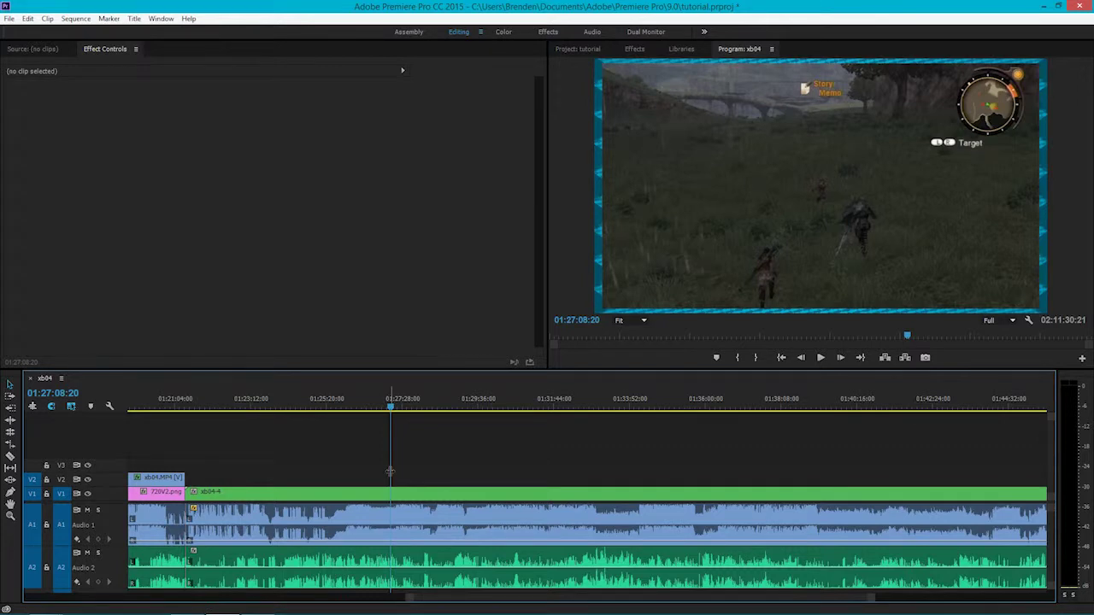
pyautogui.press('space')
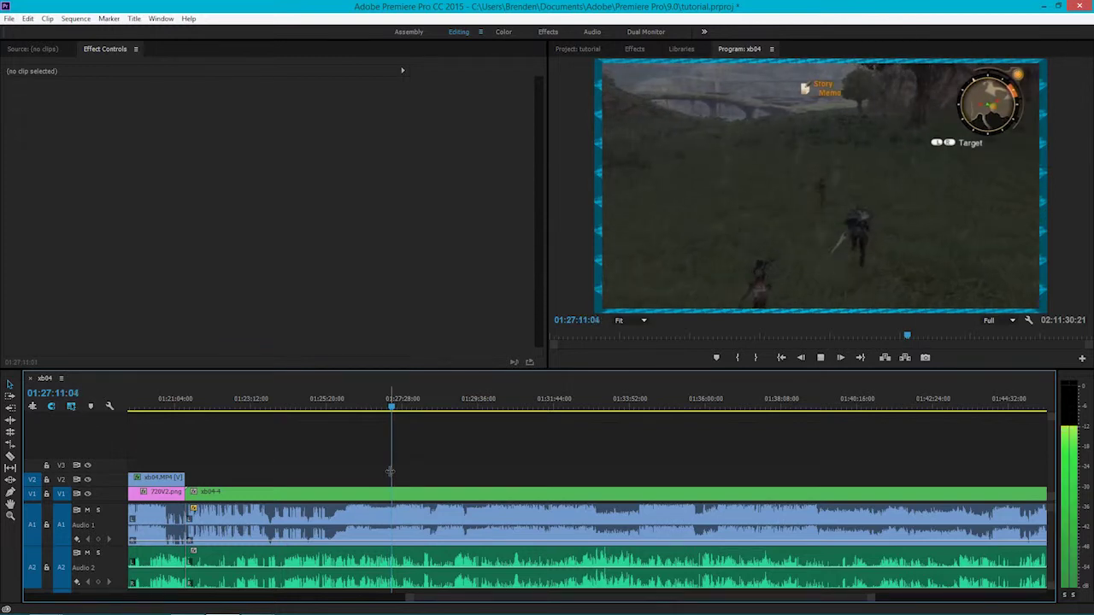
pyautogui.press('space')
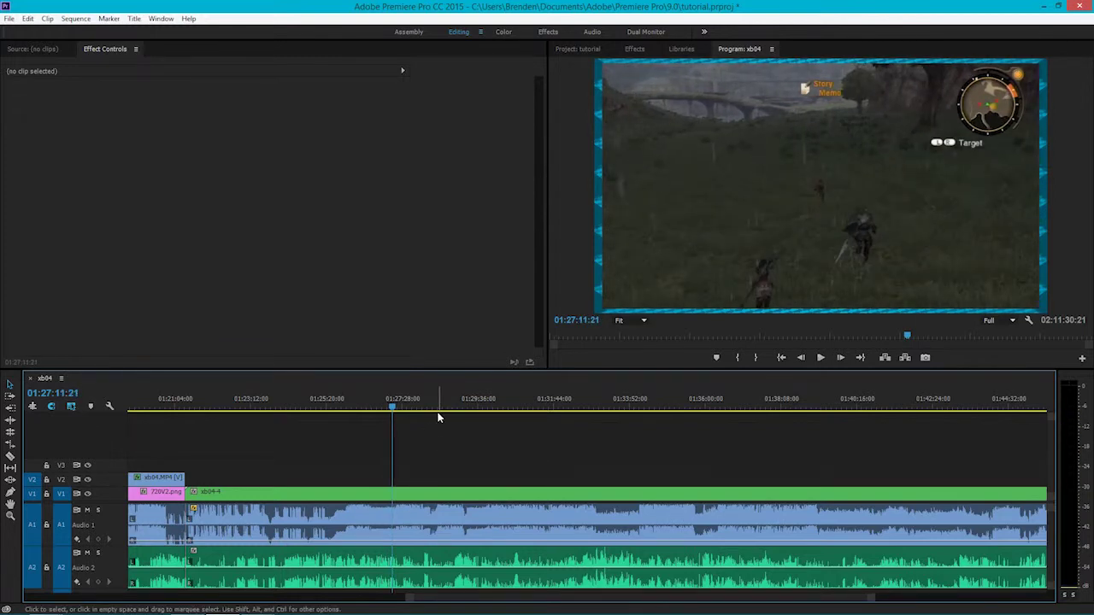
# Step: Select the xb04-4 nested clip on V1 without its audio clips
pyautogui.moveTo(433, 442); pyautogui.dragTo(454, 587)
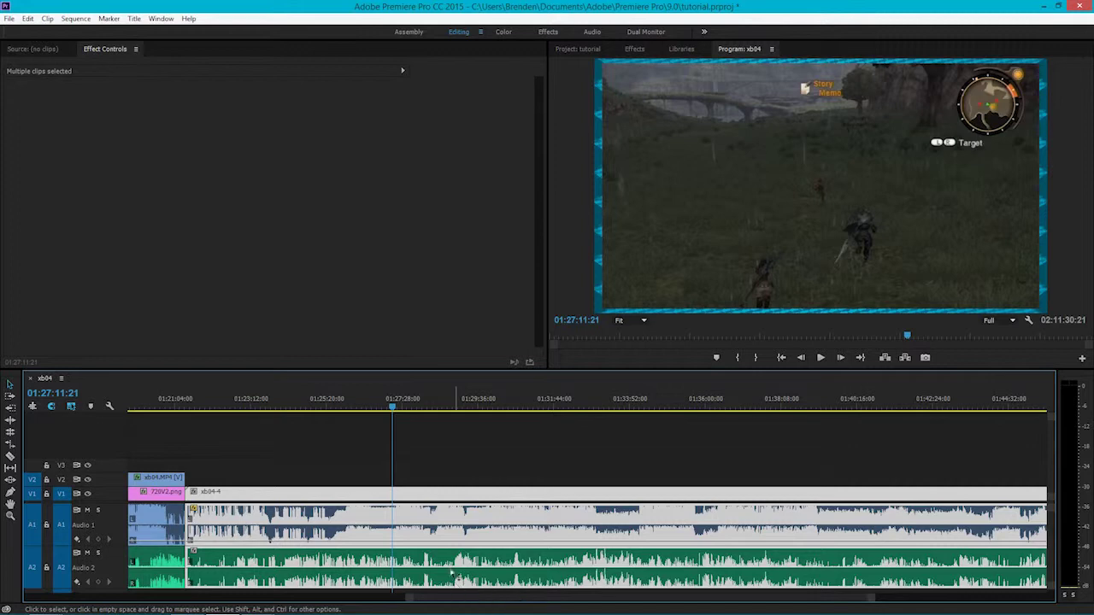
pyautogui.moveTo(434, 477); pyautogui.dragTo(408, 471)
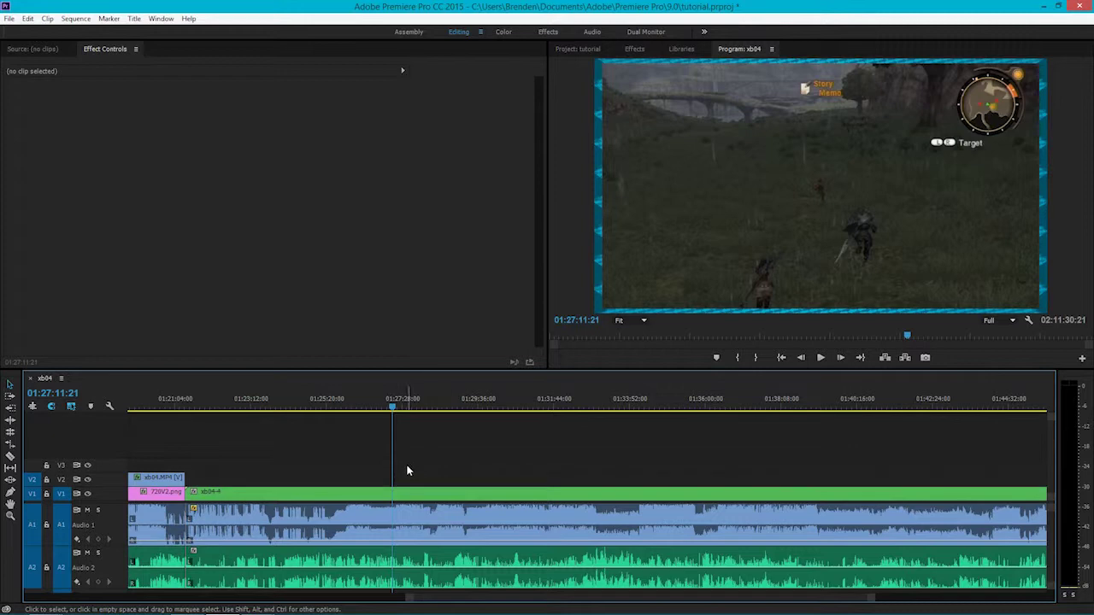
pyautogui.click(407, 494)
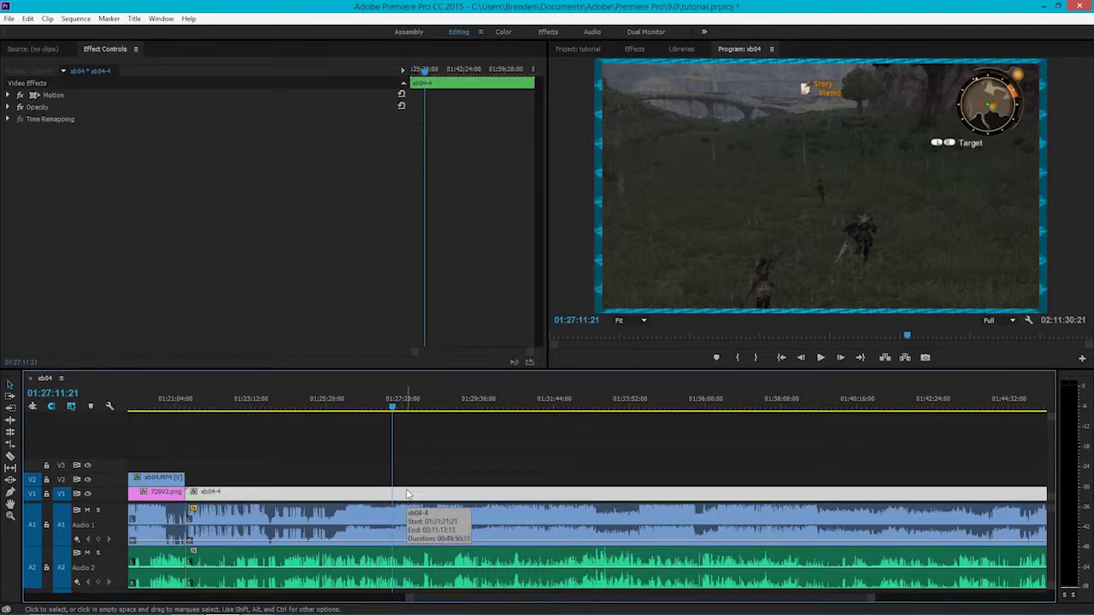
# Step: Add a marker to the nested xb04-4 clip at 01:27:11:21
pyautogui.click(405, 481)
pyautogui.click(410, 464)
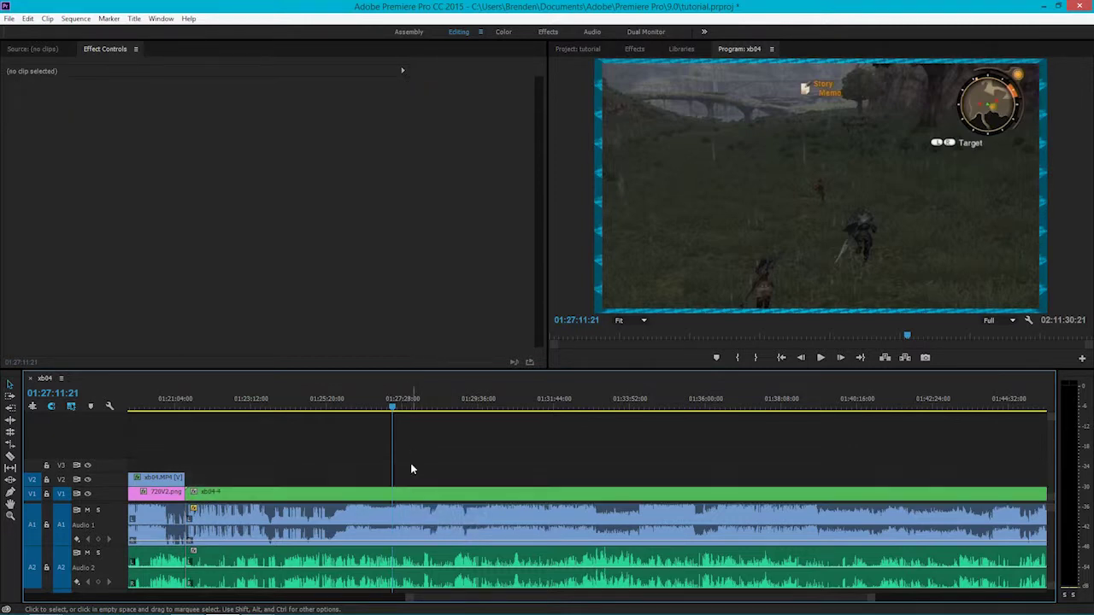
pyautogui.click(407, 494)
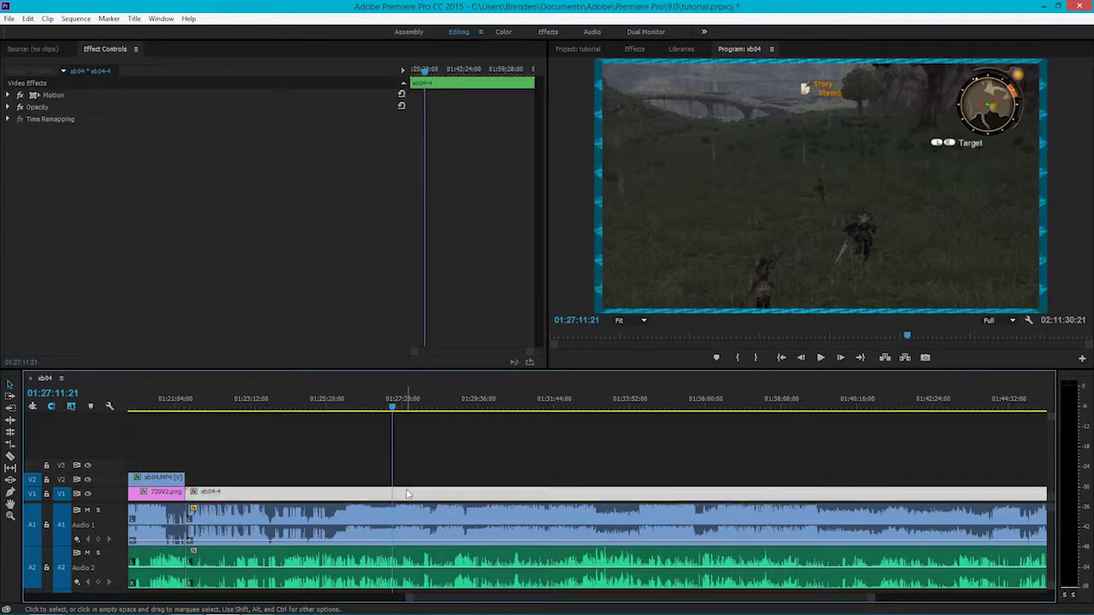
pyautogui.rightClick(393, 410)
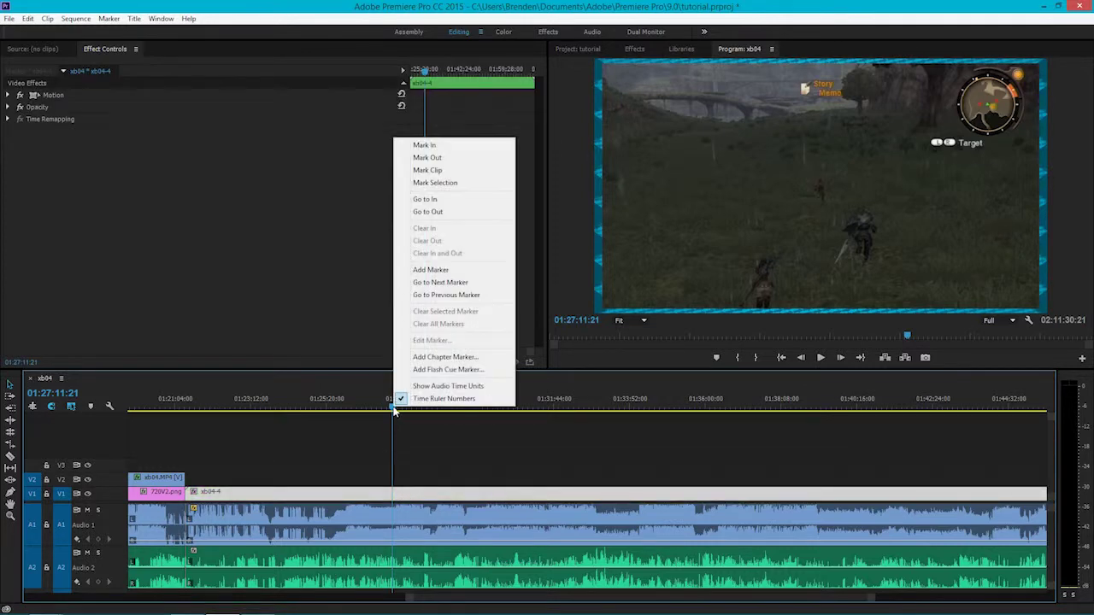
pyautogui.click(420, 269)
pyautogui.click(436, 464)
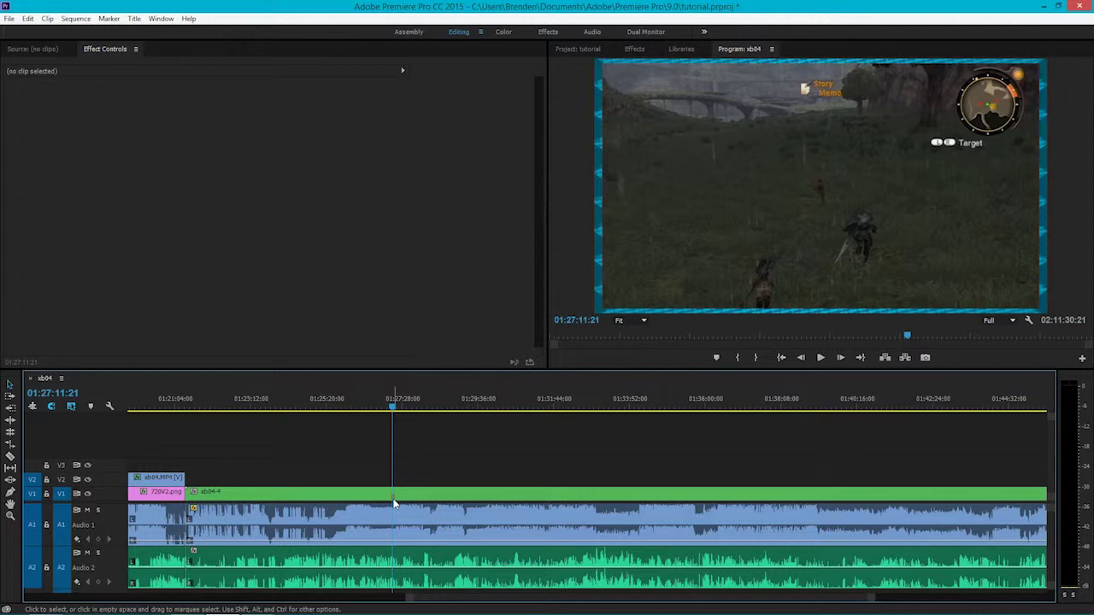
# Step: Move the playhead to 01:43:05:14 and play the nested section to find where the part to shorten should end
pyautogui.keyDown('alt'); pyautogui.scroll(-2, 311, 519); pyautogui.keyUp('alt')
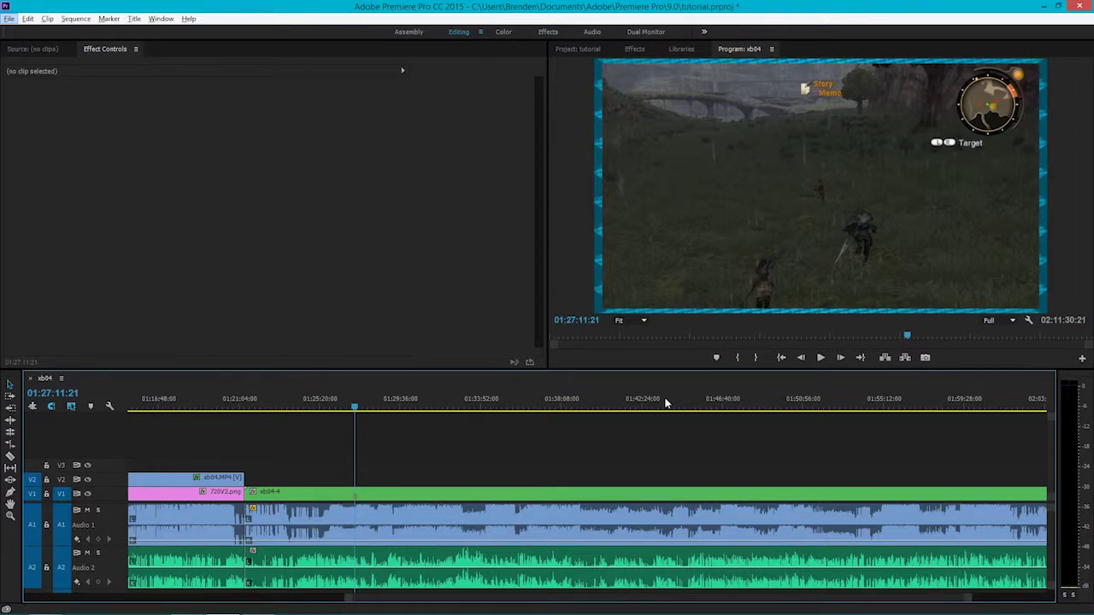
pyautogui.moveTo(669, 405); pyautogui.dragTo(656, 409)
pyautogui.press('=')
pyautogui.press('=')
pyautogui.press('=')
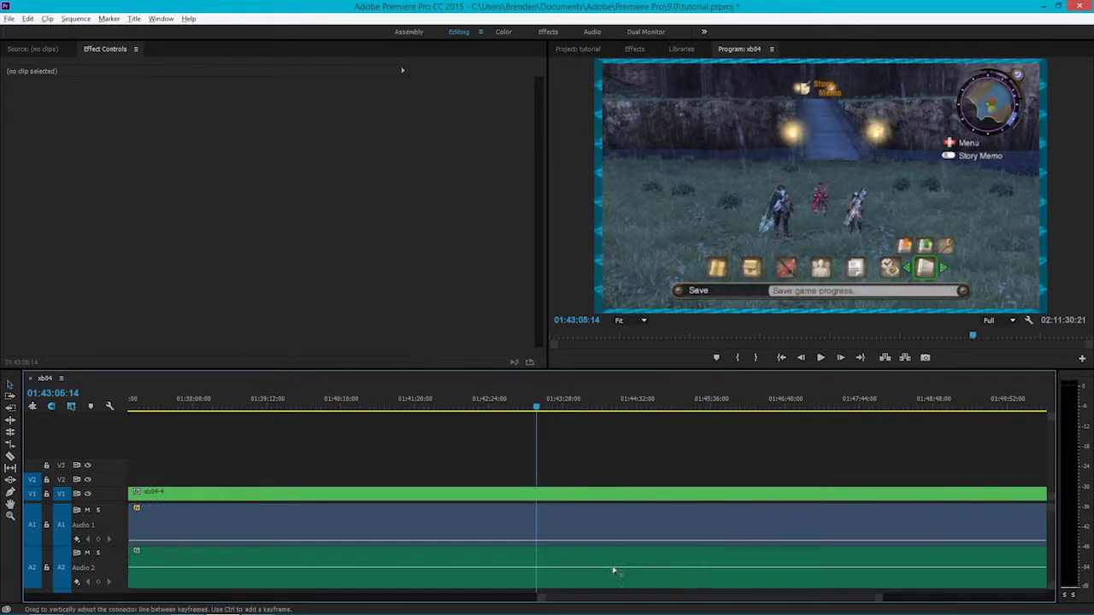
pyautogui.press('alt')
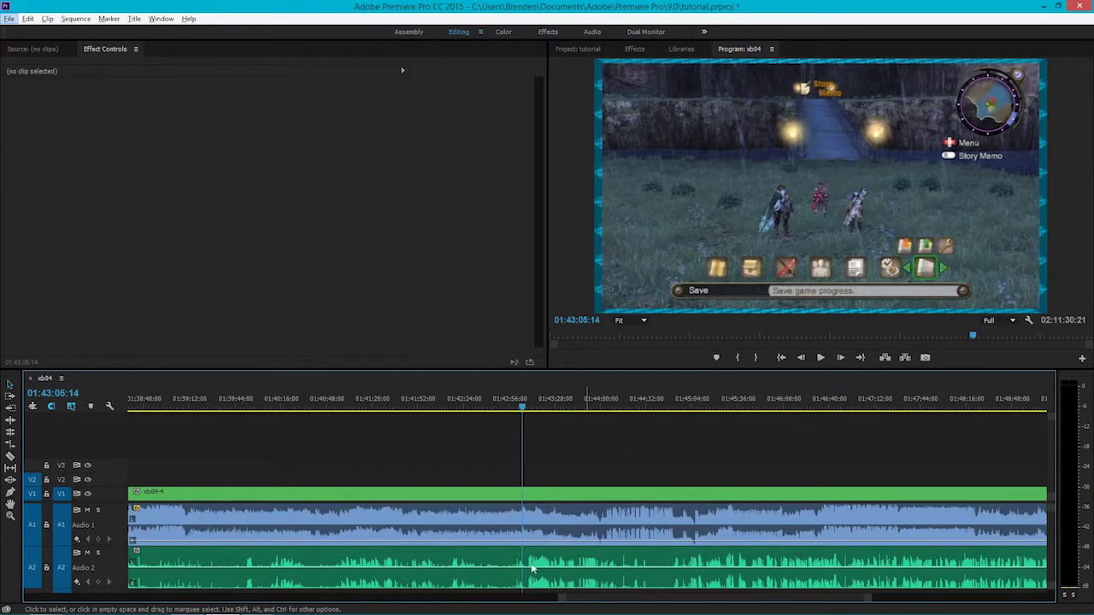
pyautogui.press('Down')
pyautogui.press('Escape')
pyautogui.press('space')
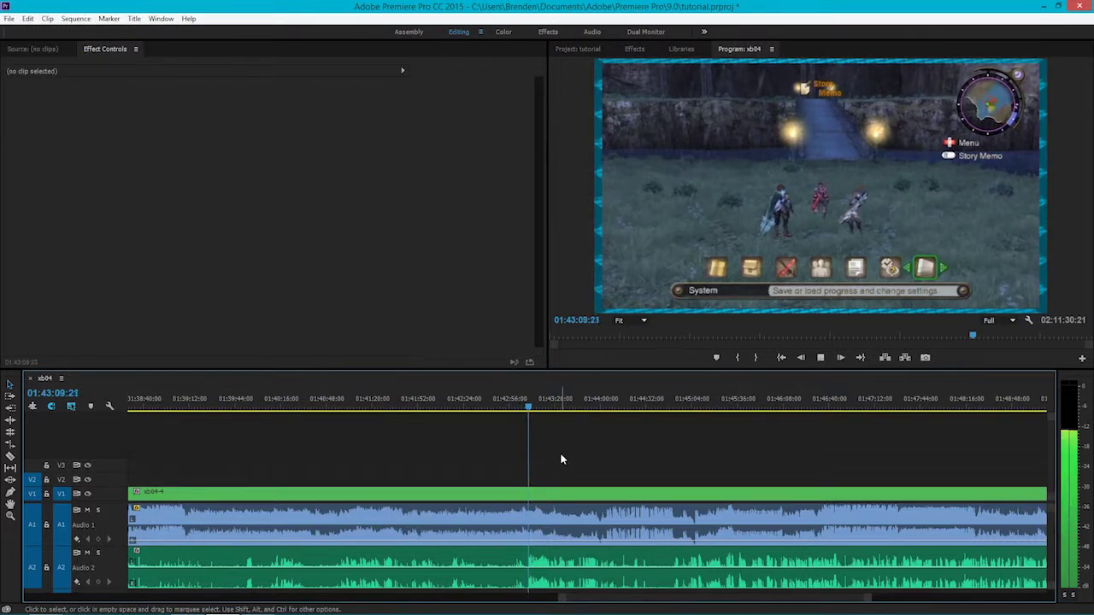
pyautogui.press('space')
# Step: Add a second marker to the nested xb04-4 clip at 01:43:09:14
pyautogui.press('=')
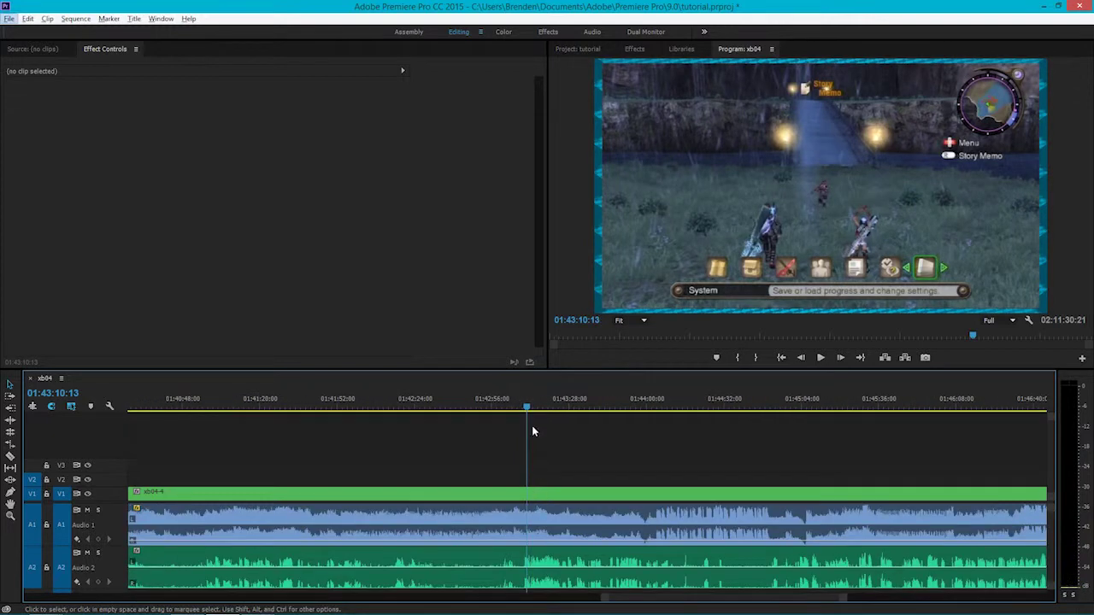
pyautogui.moveTo(527, 409); pyautogui.dragTo(525, 411)
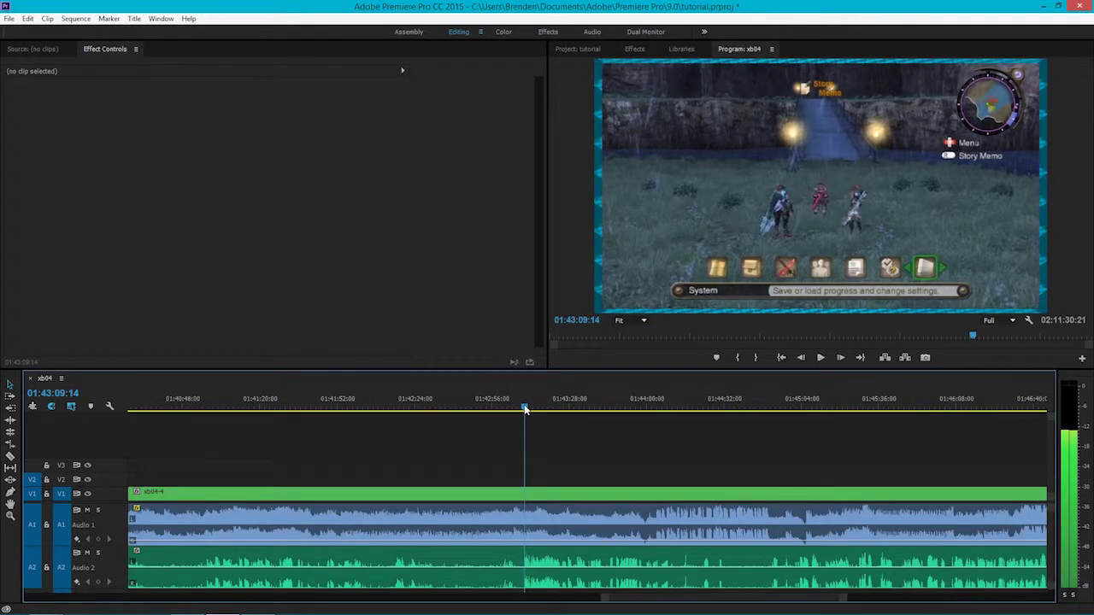
pyautogui.click(554, 496)
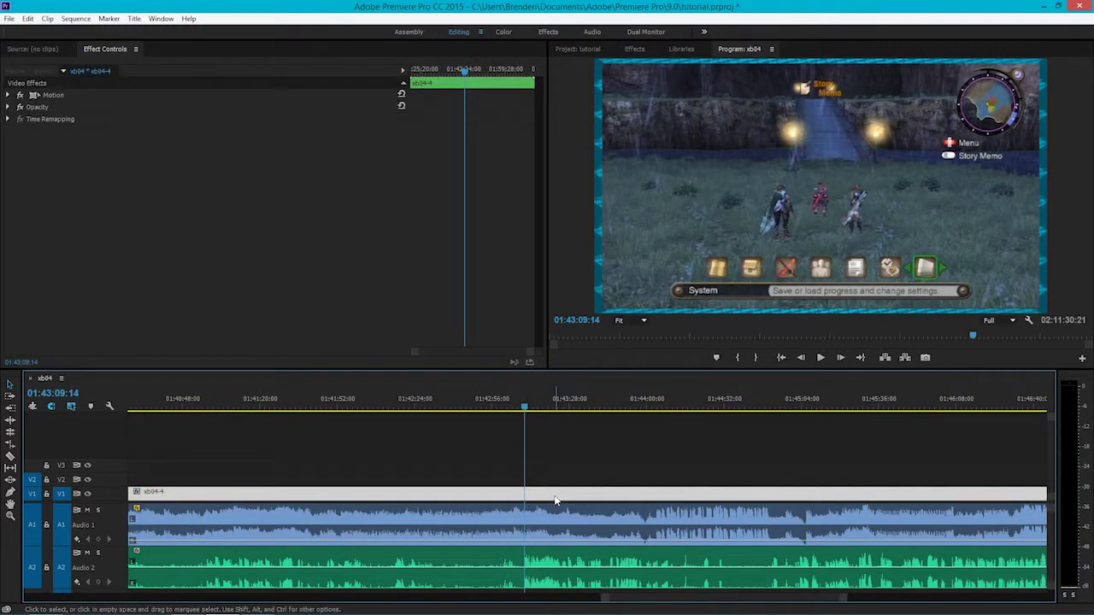
pyautogui.rightClick(527, 409)
pyautogui.press('Escape')
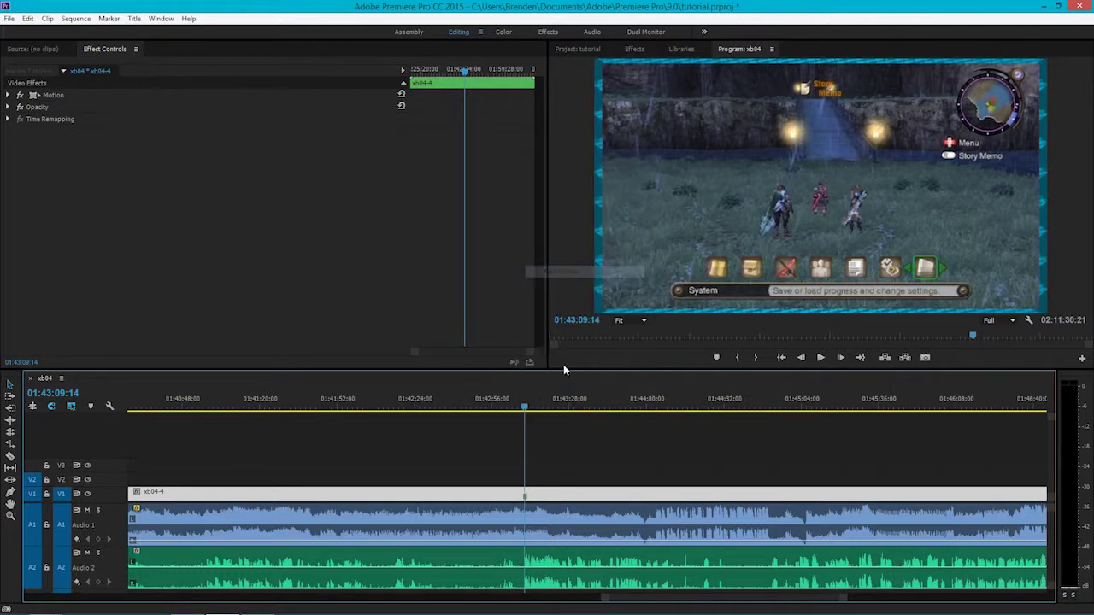
pyautogui.click(590, 442)
# Step: Open the nested xb04-4 sequence in the timeline and check the playhead position at each of its two markers
pyautogui.click(355, 491)
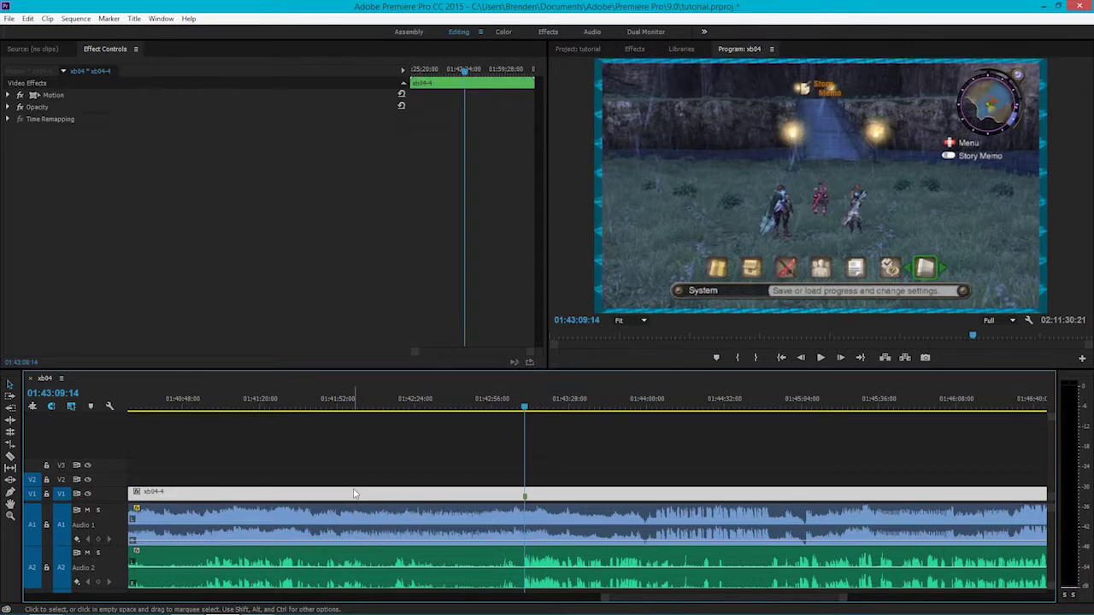
pyautogui.doubleClick(355, 493)
pyautogui.click(45, 377)
pyautogui.click(91, 378)
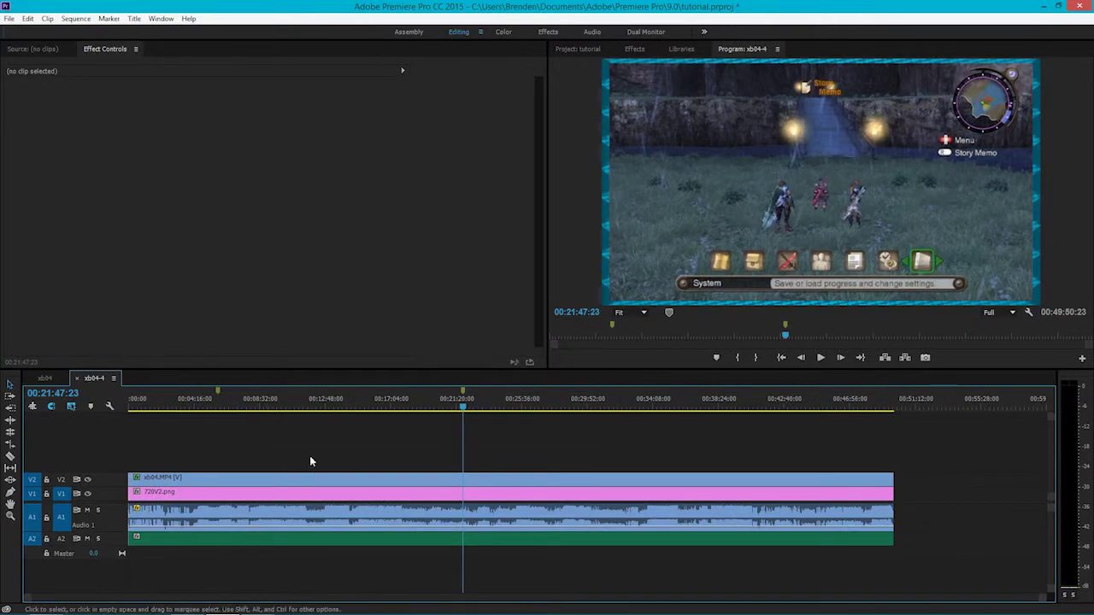
pyautogui.click(219, 398)
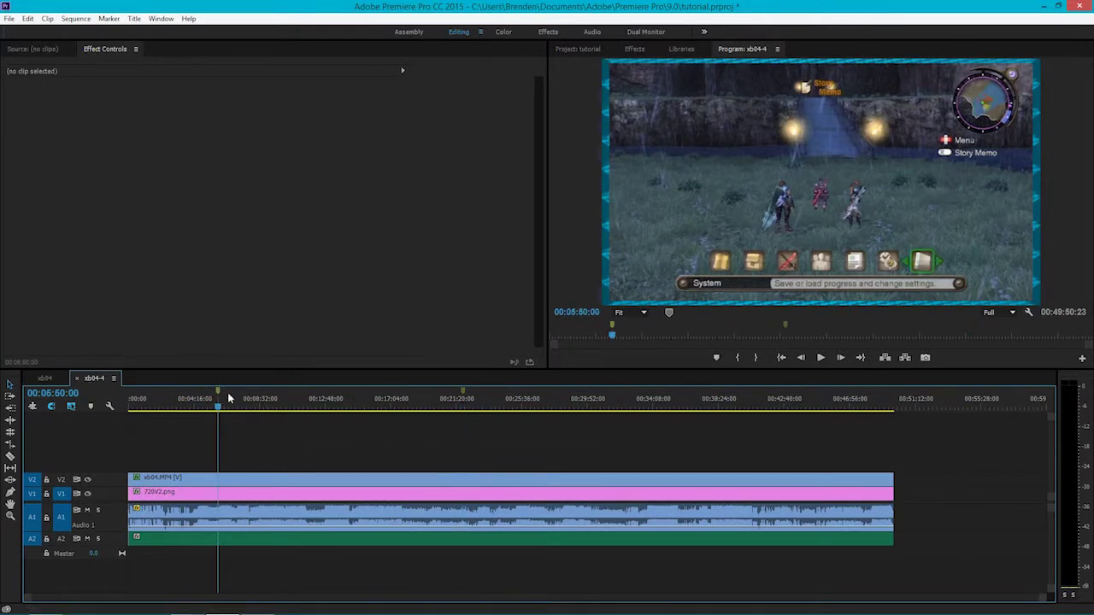
pyautogui.click(462, 393)
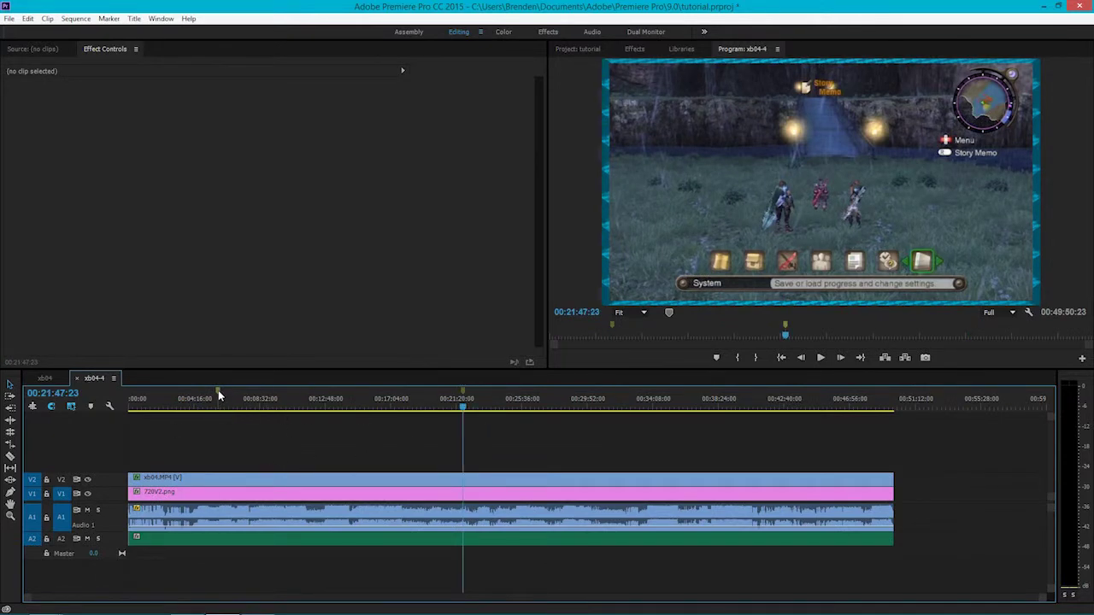
# Step: Cut all video and audio clips in xb04-4 at both markers, 00:05:50:00 and 00:21:47:23
pyautogui.click(219, 398)
pyautogui.moveTo(252, 432); pyautogui.dragTo(255, 547)
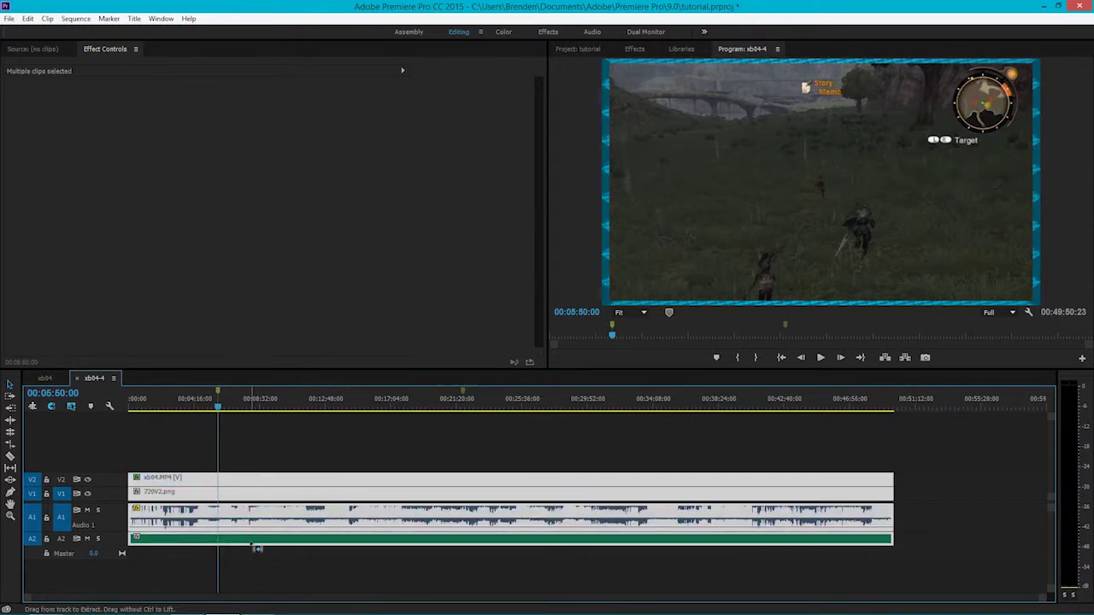
pyautogui.hotkey('ctrl', 'k')
pyautogui.click(445, 445)
pyautogui.click(462, 393)
pyautogui.moveTo(493, 440); pyautogui.dragTo(499, 549)
pyautogui.hotkey('ctrl', 'k')
pyautogui.click(384, 456)
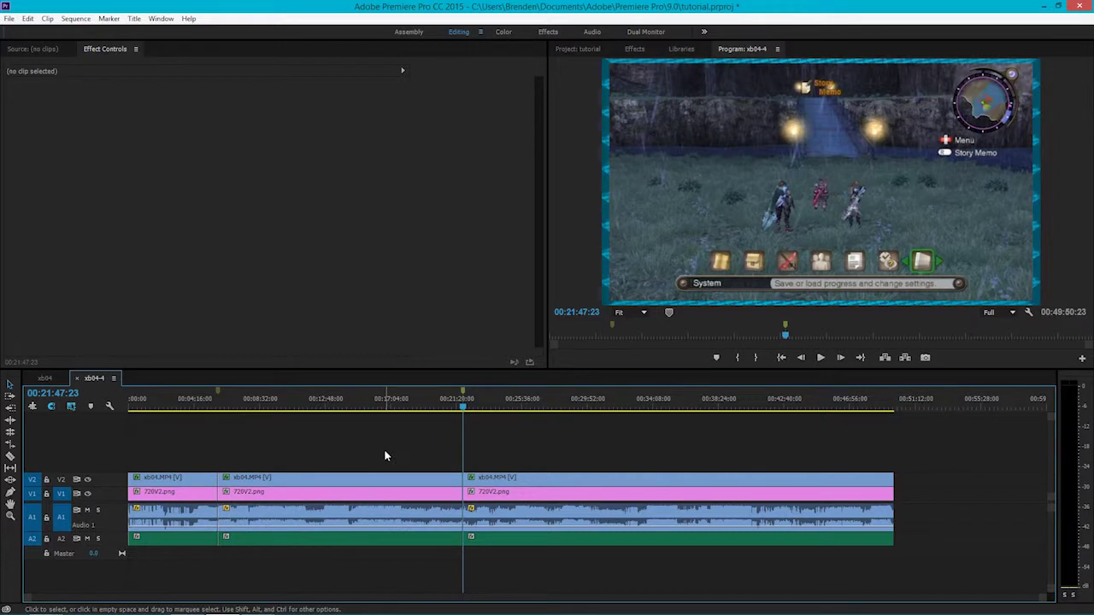
# Step: Expand the Audio 2 track and move the playhead to 00:10:18:11 in the section between the two cuts
pyautogui.doubleClick(115, 541)
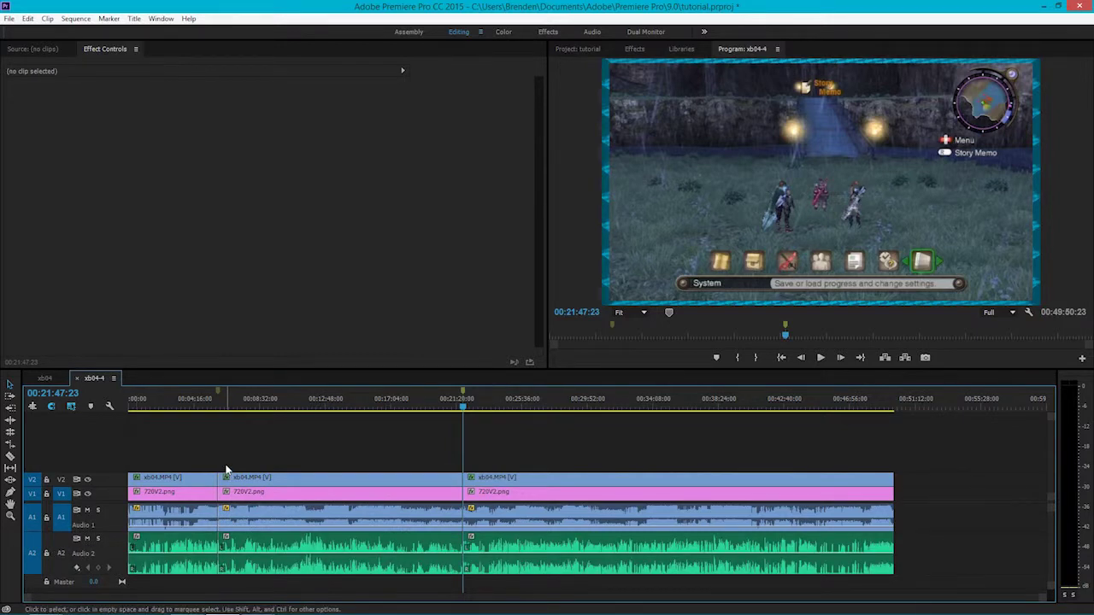
pyautogui.moveTo(249, 399); pyautogui.dragTo(287, 400)
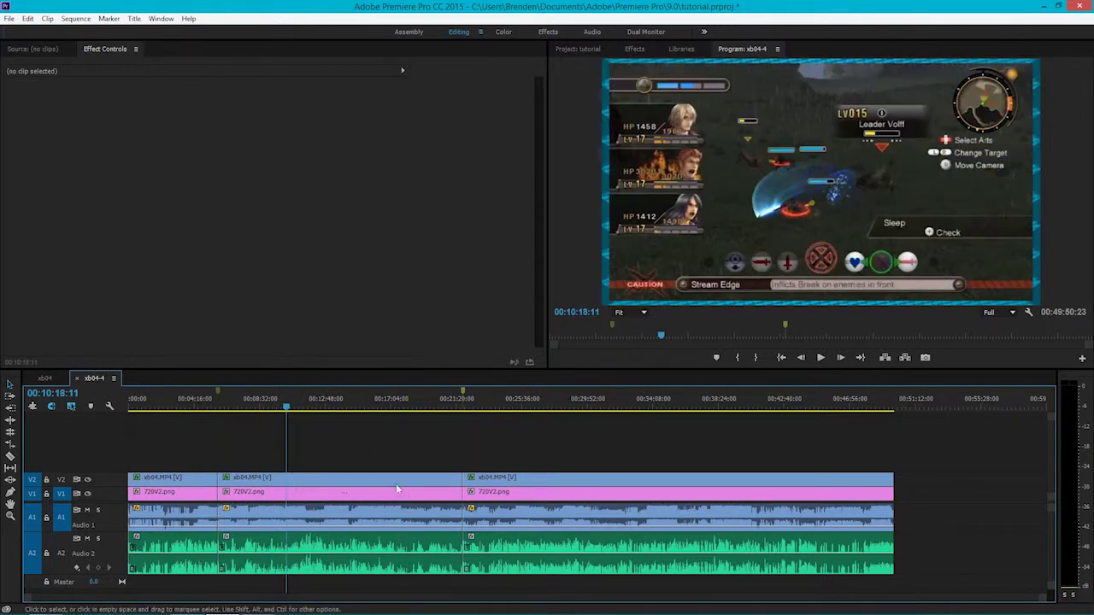
pyautogui.click(306, 486)
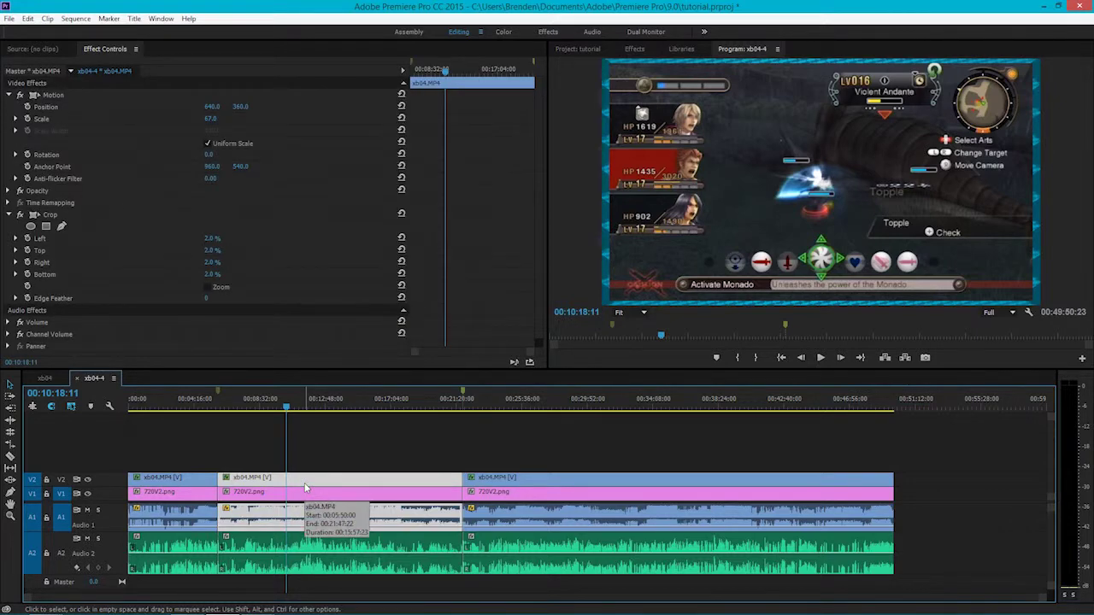
pyautogui.click(309, 453)
pyautogui.click(316, 479)
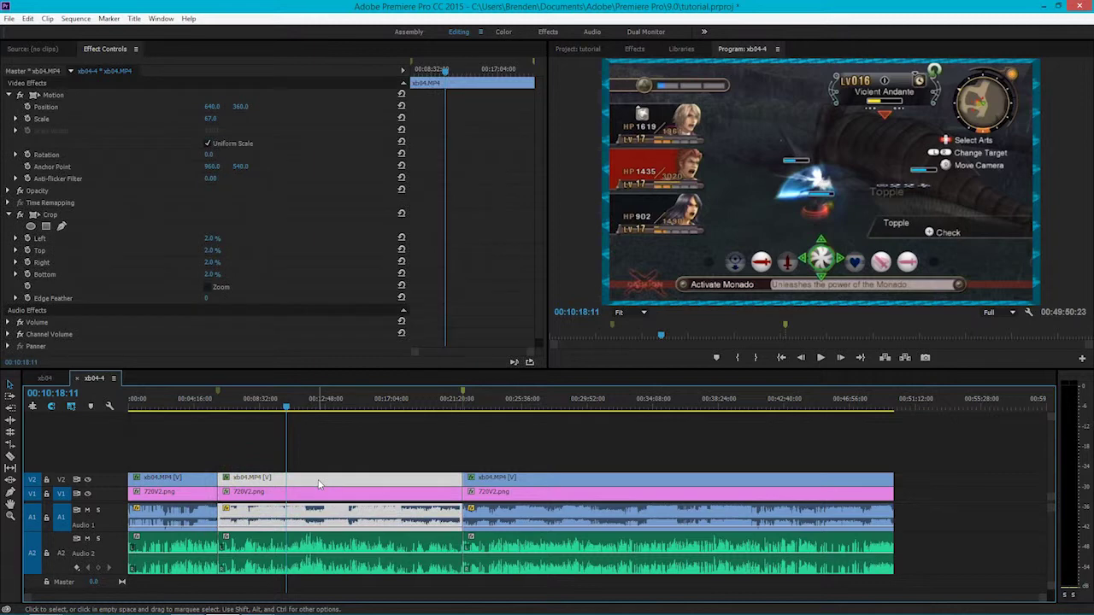
pyautogui.click(324, 452)
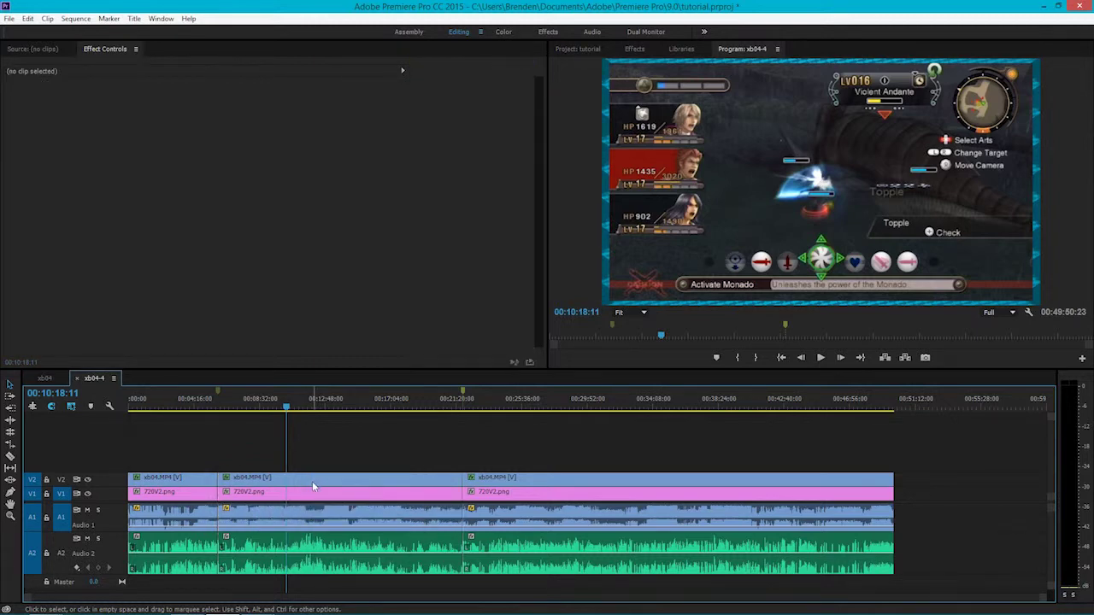
# Step: Set the speed of the middle xb04.MP4 clip between the two cuts to 10000 %
pyautogui.click(312, 484)
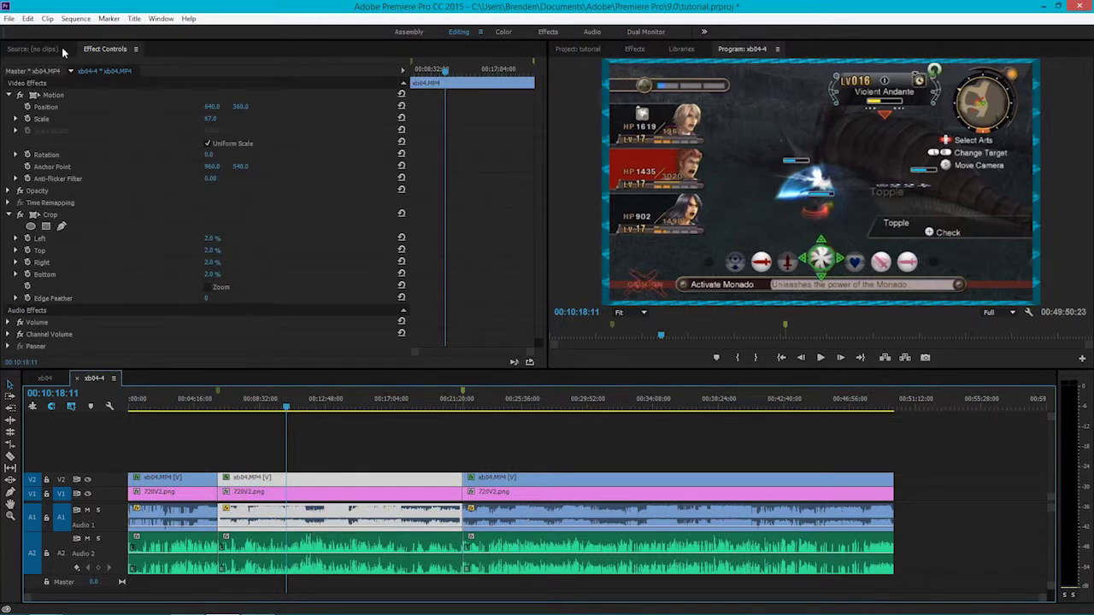
pyautogui.click(46, 19)
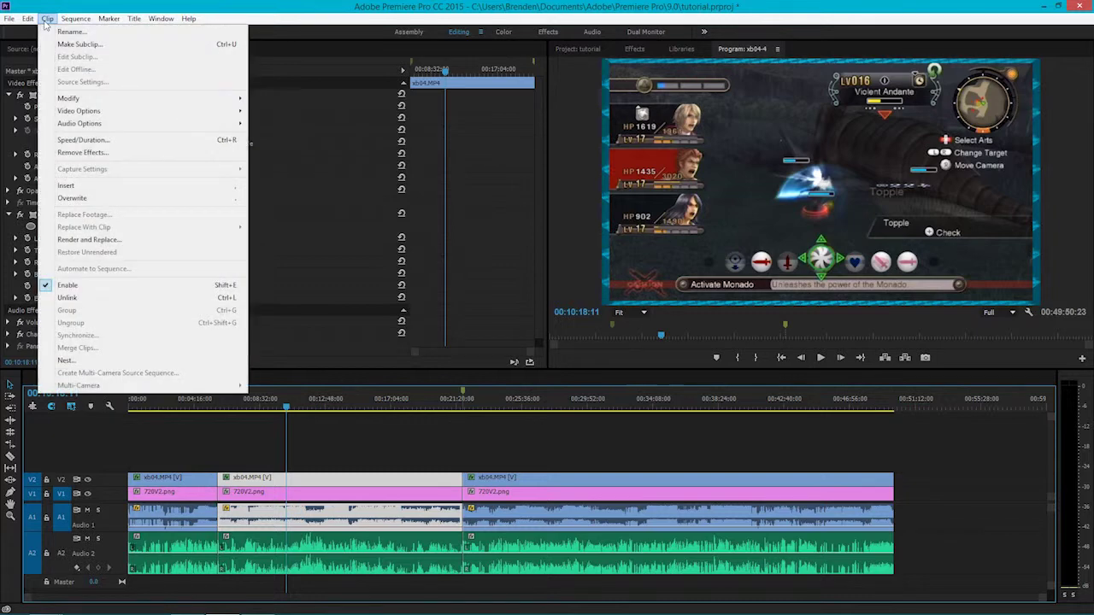
pyautogui.click(82, 140)
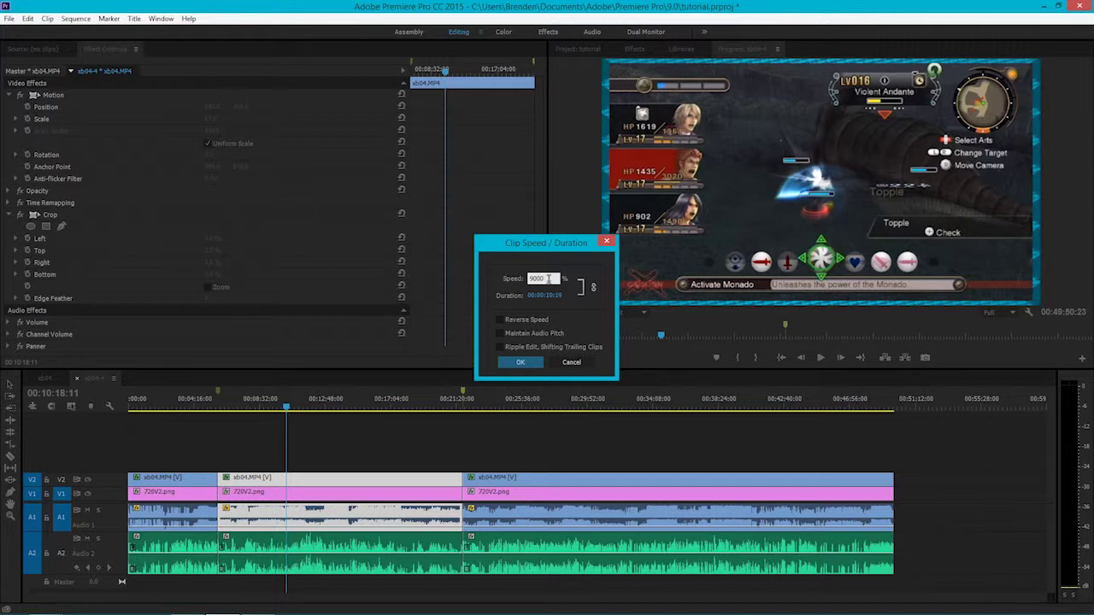
pyautogui.moveTo(548, 278); pyautogui.dragTo(526, 290)
pyautogui.write('51.11')
pyautogui.click(533, 361)
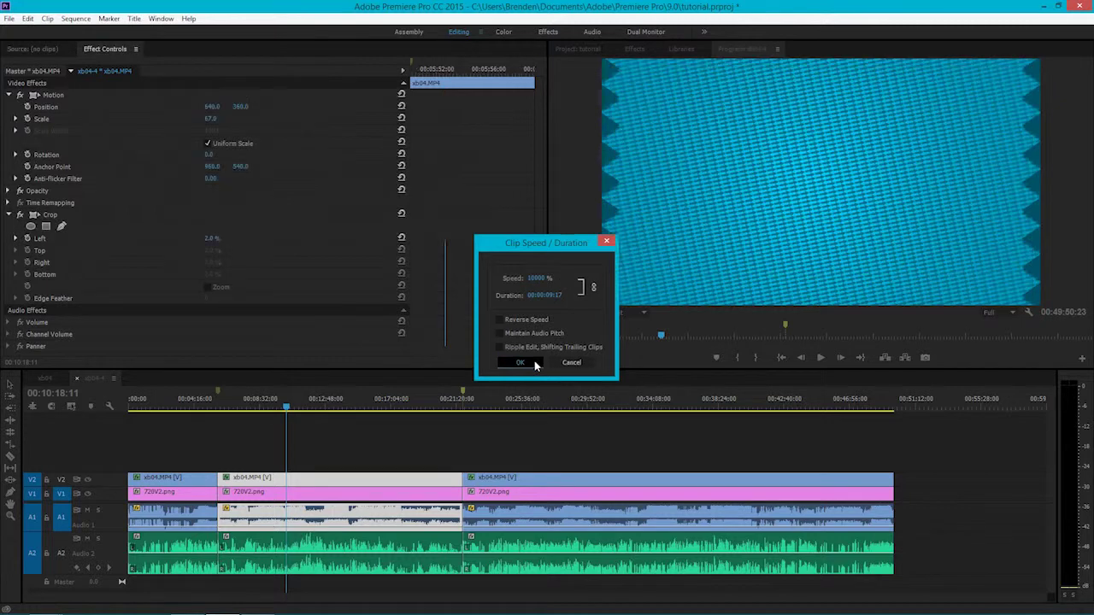
# Step: Delete the middle xb04.wav clip between the two cuts on Audio 2
pyautogui.click(403, 521)
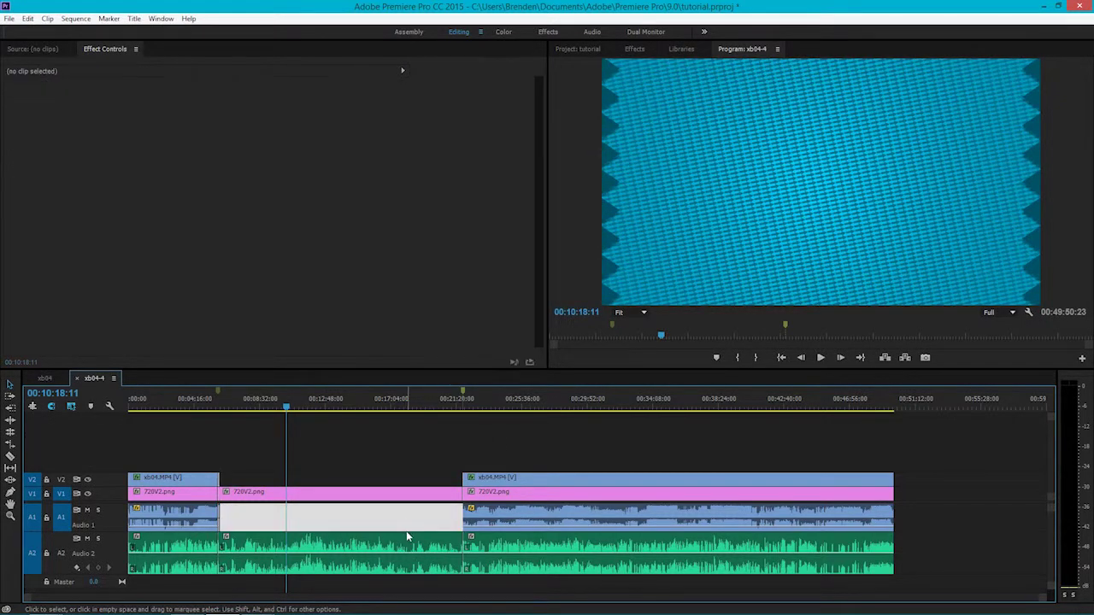
pyautogui.click(248, 480)
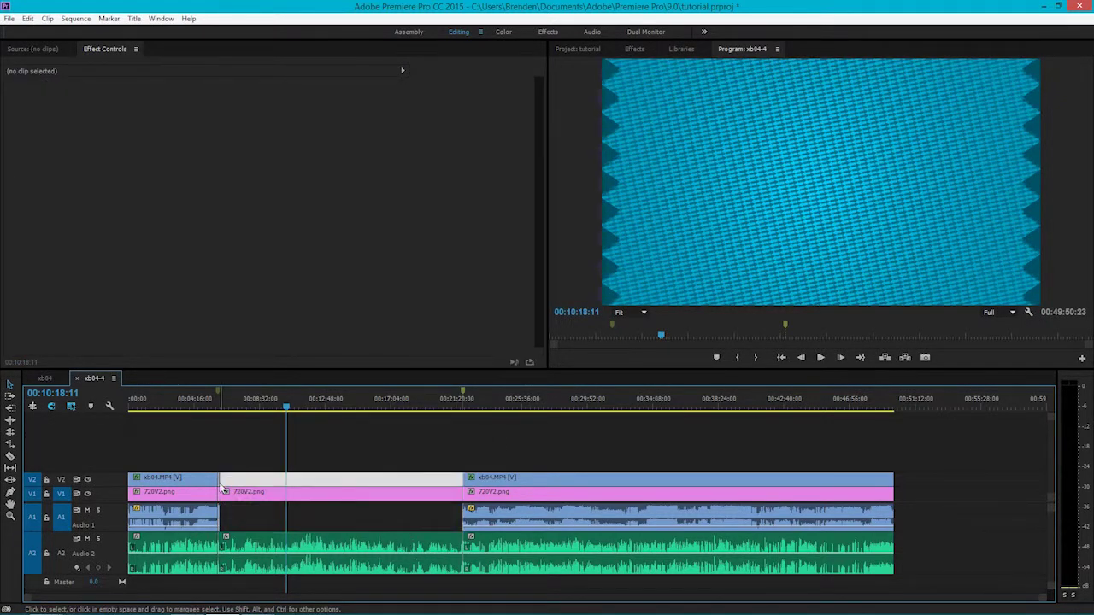
pyautogui.click(224, 483)
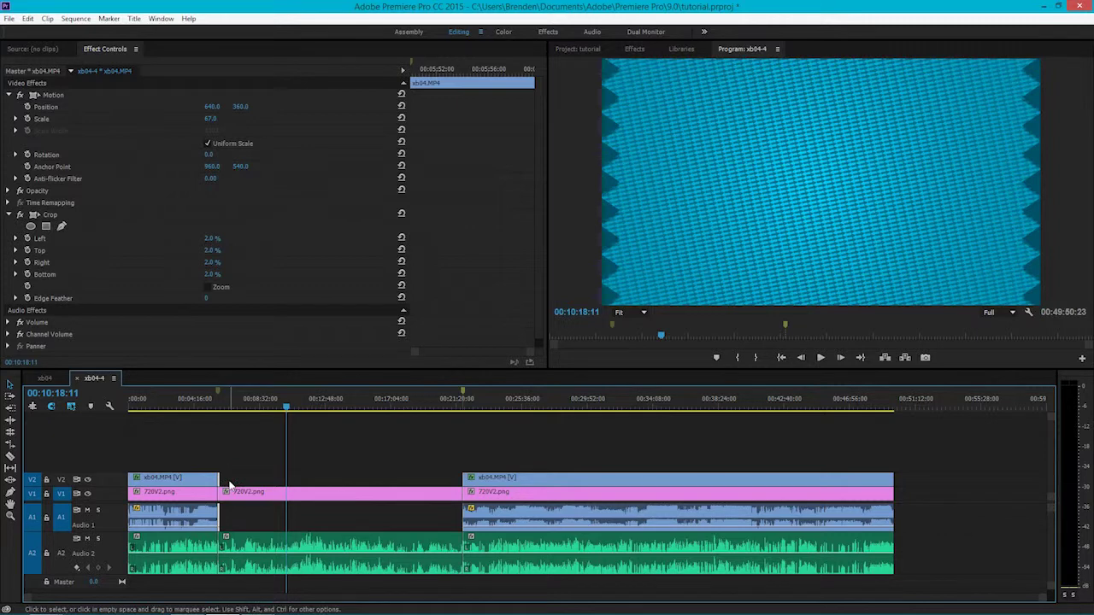
pyautogui.click(229, 484)
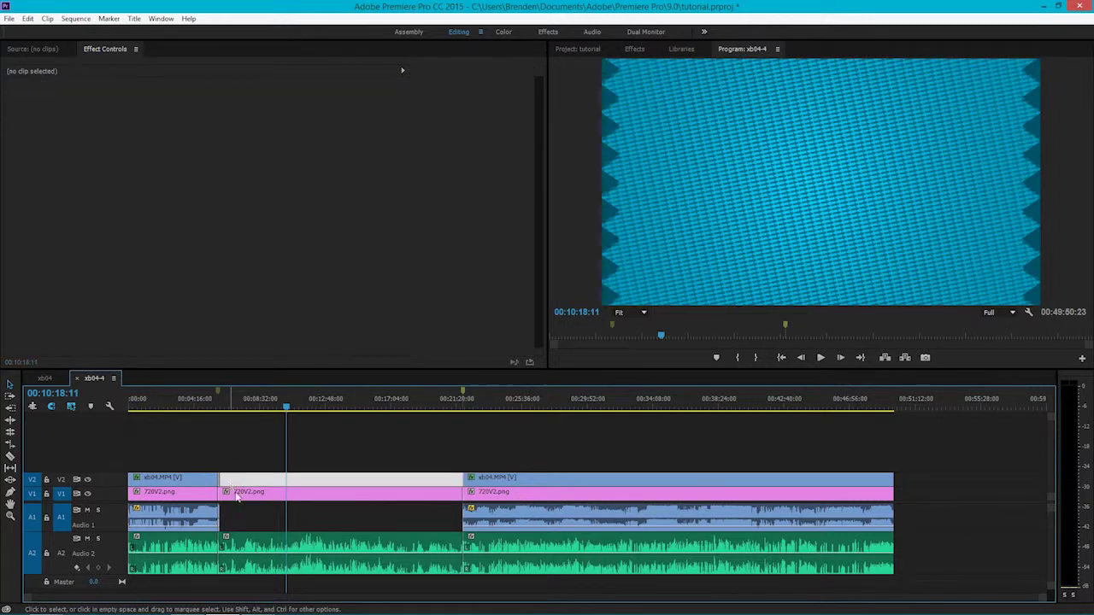
pyautogui.click(299, 554)
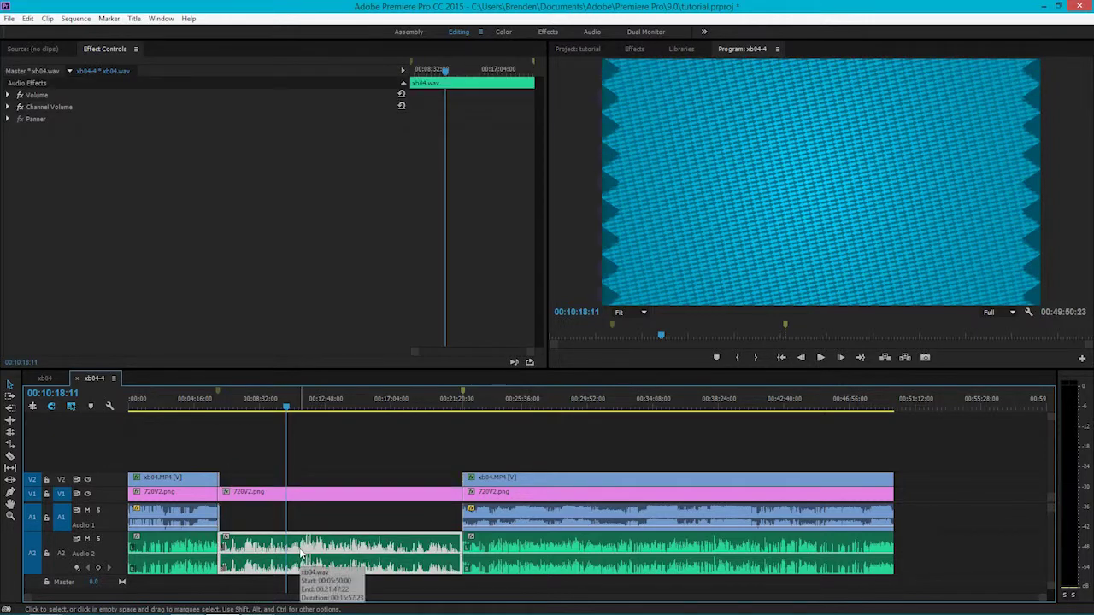
pyautogui.press('Delete')
# Step: Trim the end of the middle 720V2.png clip back to the end of the sped-up gameplay clip
pyautogui.click(369, 521)
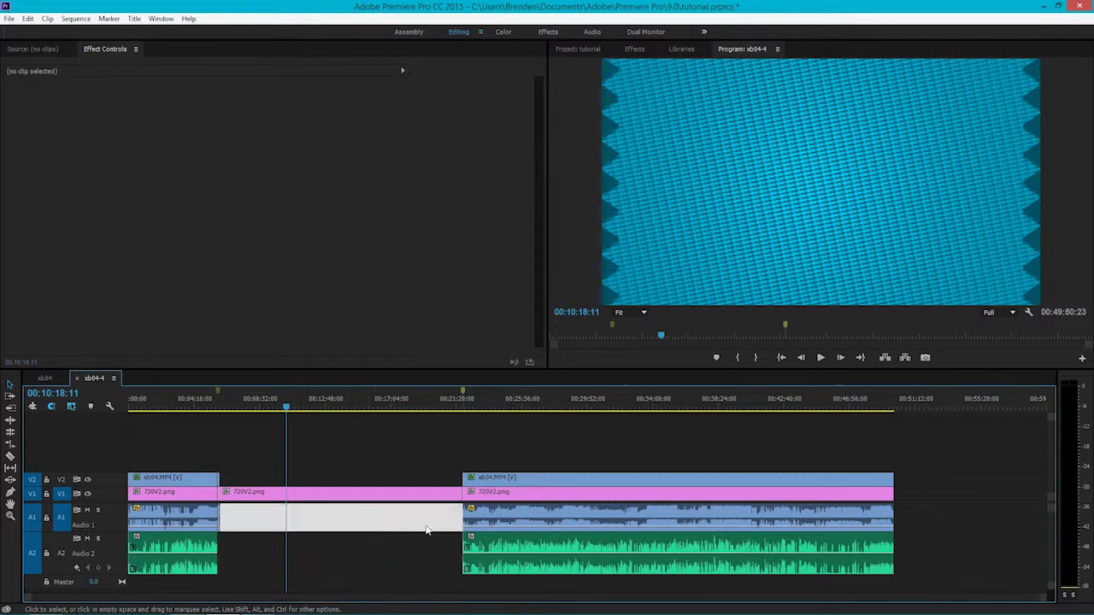
pyautogui.click(444, 480)
pyautogui.moveTo(461, 493); pyautogui.dragTo(221, 497)
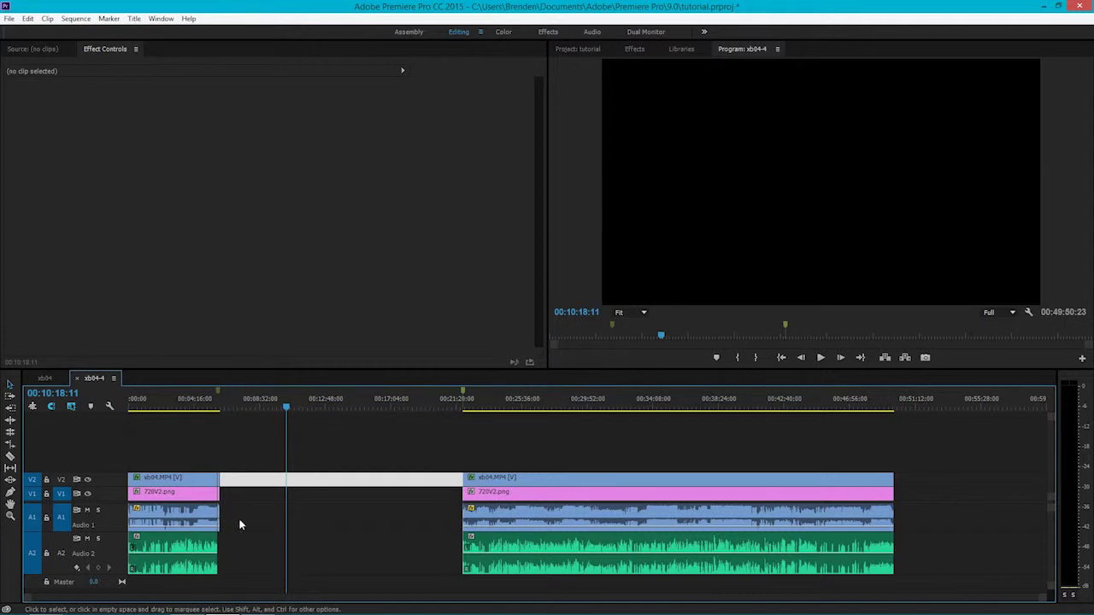
# Step: Select all clips after the second cut and move them together to close the gap behind the sped-up section
pyautogui.click(397, 533)
pyautogui.click(488, 443)
pyautogui.moveTo(478, 441); pyautogui.dragTo(506, 551)
pyautogui.moveTo(523, 493); pyautogui.dragTo(214, 506)
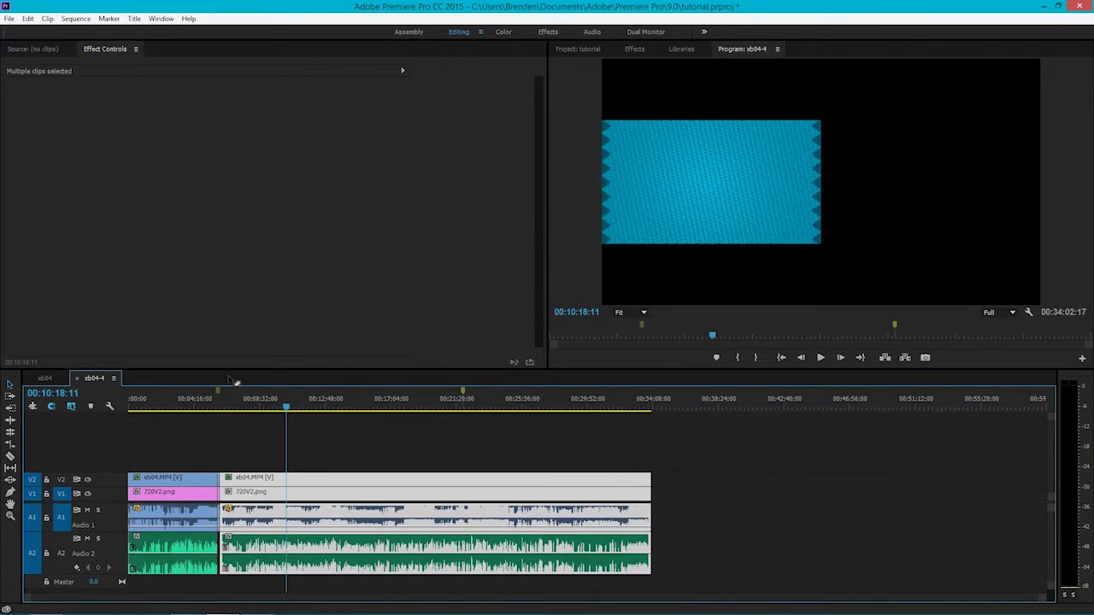
# Step: Deselect all clips in the xb04-4 sequence and save the project
pyautogui.click(226, 404)
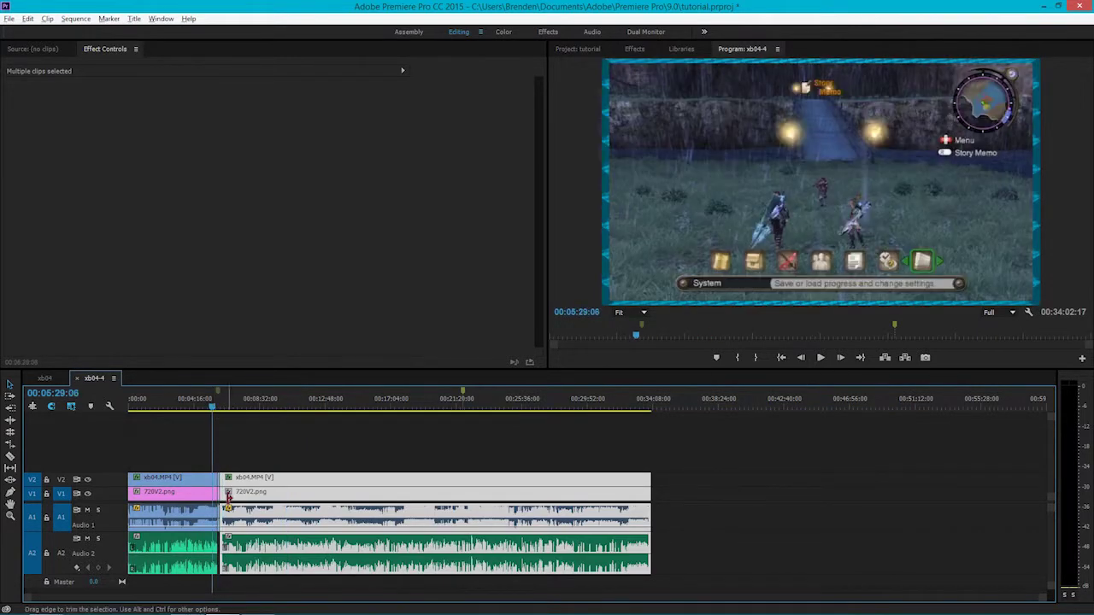
pyautogui.press('=')
pyautogui.press('=')
pyautogui.click(369, 458)
pyautogui.hotkey('ctrl', 's')
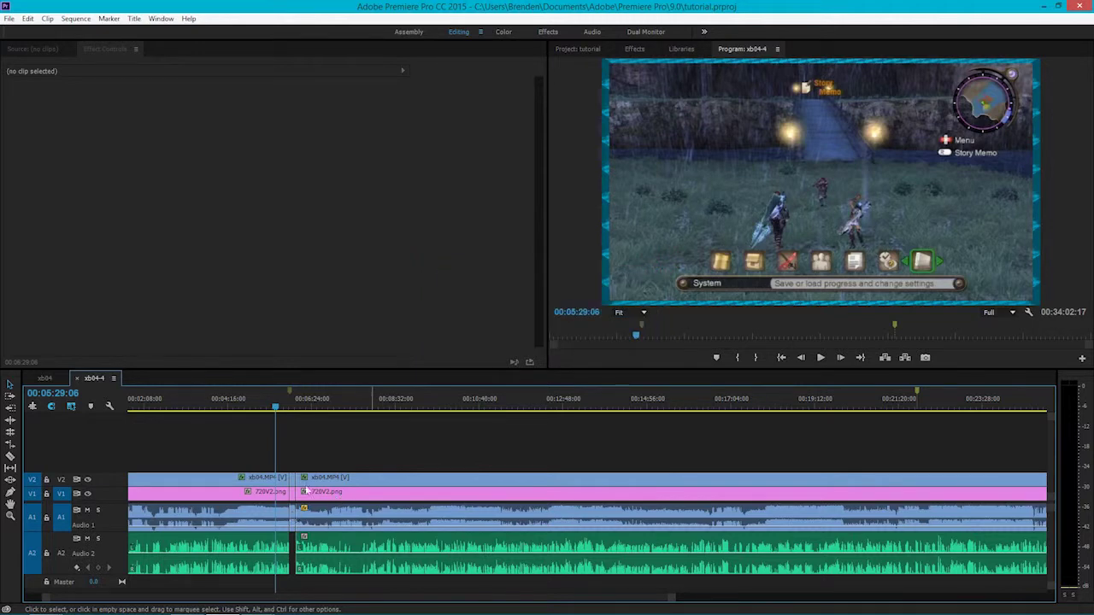
# Step: Lower the volume of the sped-up xb04.MP4 clip's audio and place the playhead at that clip's start
pyautogui.press('=')
pyautogui.click(248, 523)
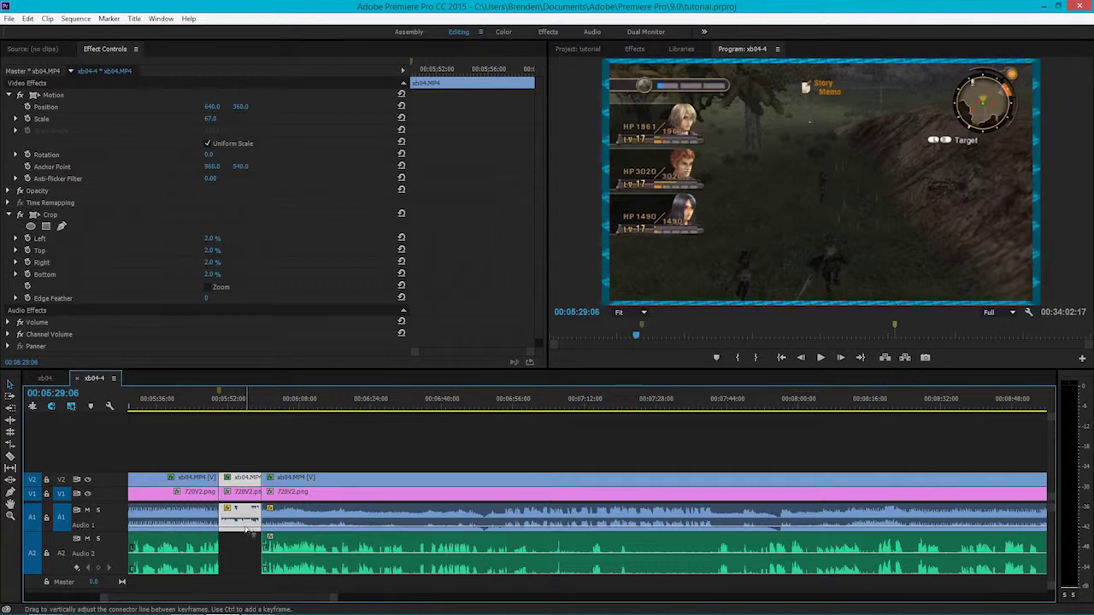
pyautogui.moveTo(246, 530); pyautogui.dragTo(247, 537)
pyautogui.press('-')
pyautogui.click(419, 405)
pyautogui.moveTo(419, 406); pyautogui.dragTo(418, 405)
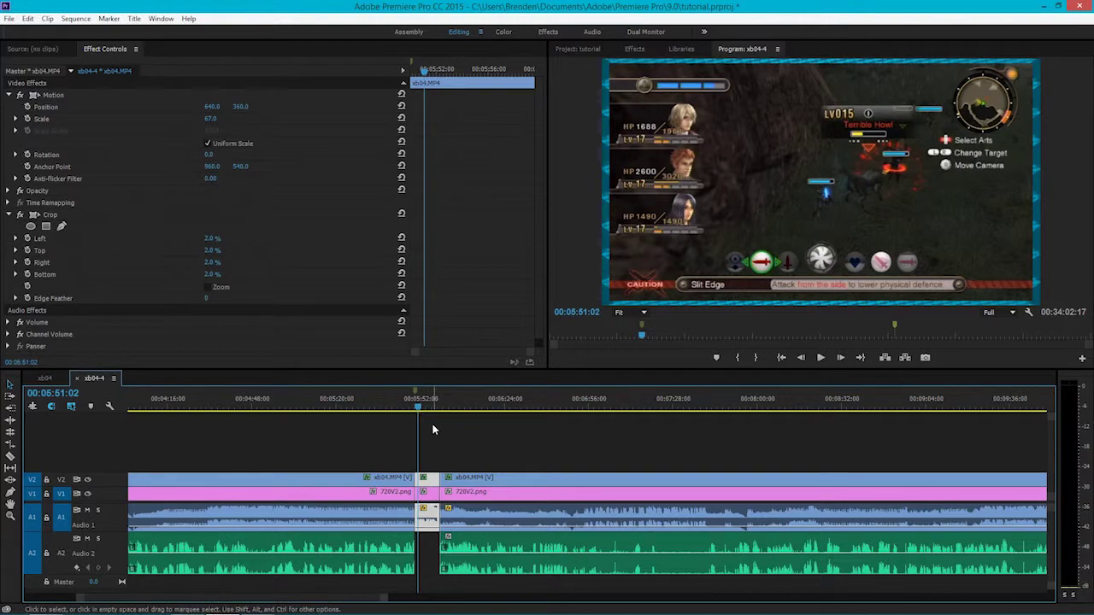
# Step: Switch to File Explorer and browse from Dropbox through Xidon, Sounds and Music to the AudioBlocks folder
pyautogui.moveTo(45, 604)
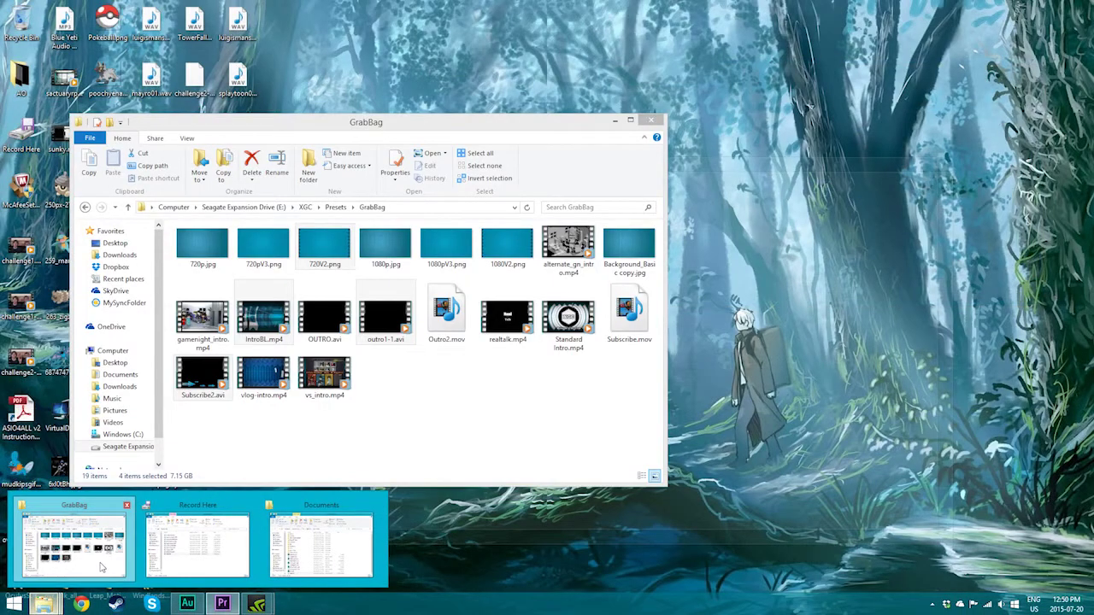
pyautogui.click(73, 544)
pyautogui.click(116, 267)
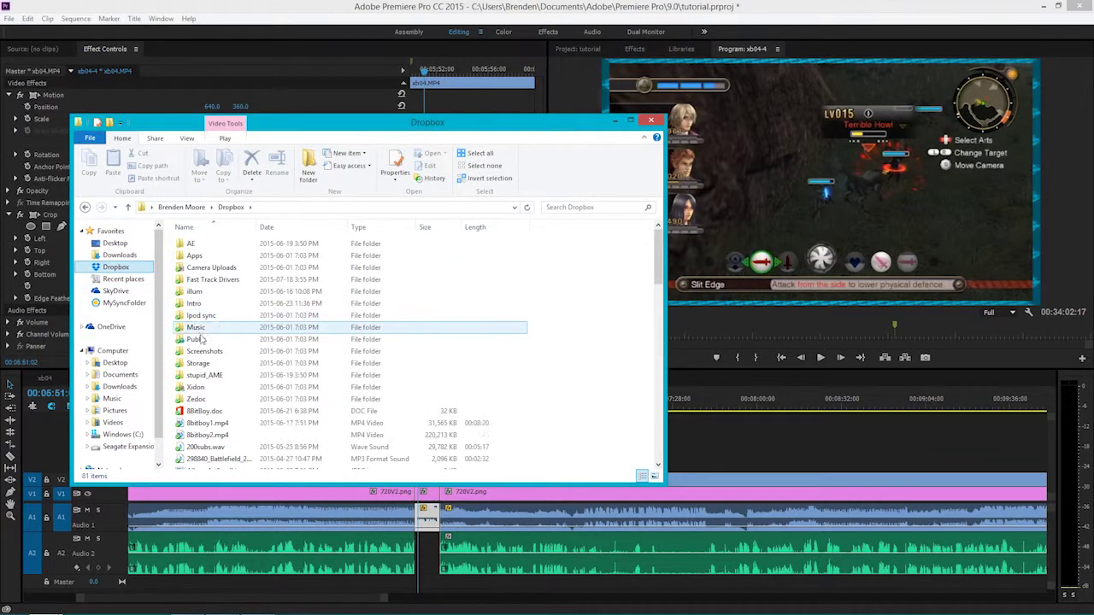
pyautogui.doubleClick(208, 389)
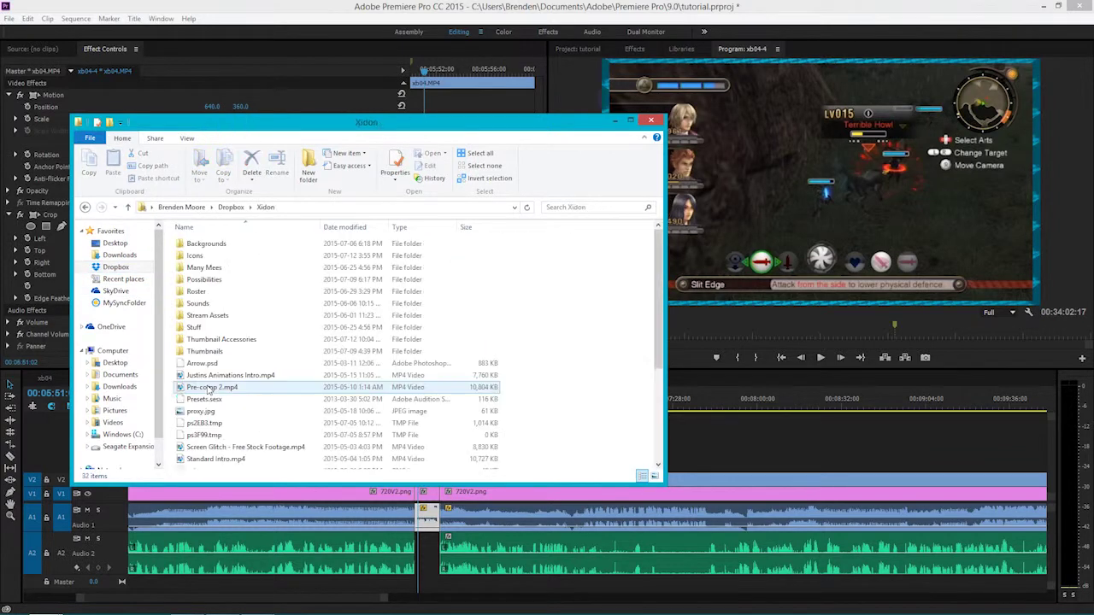
pyautogui.doubleClick(205, 304)
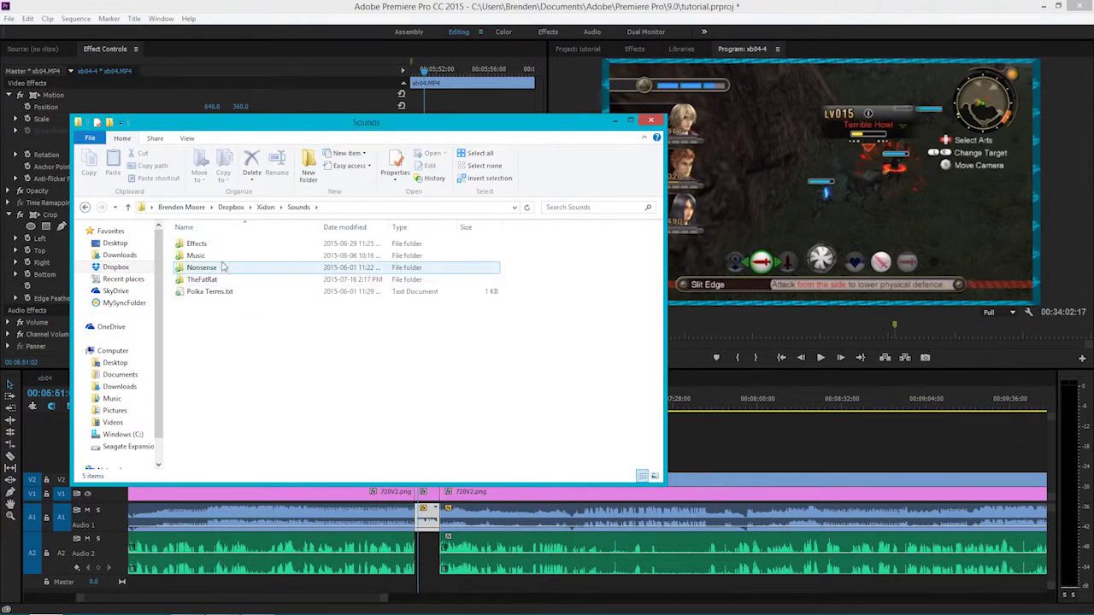
pyautogui.doubleClick(205, 244)
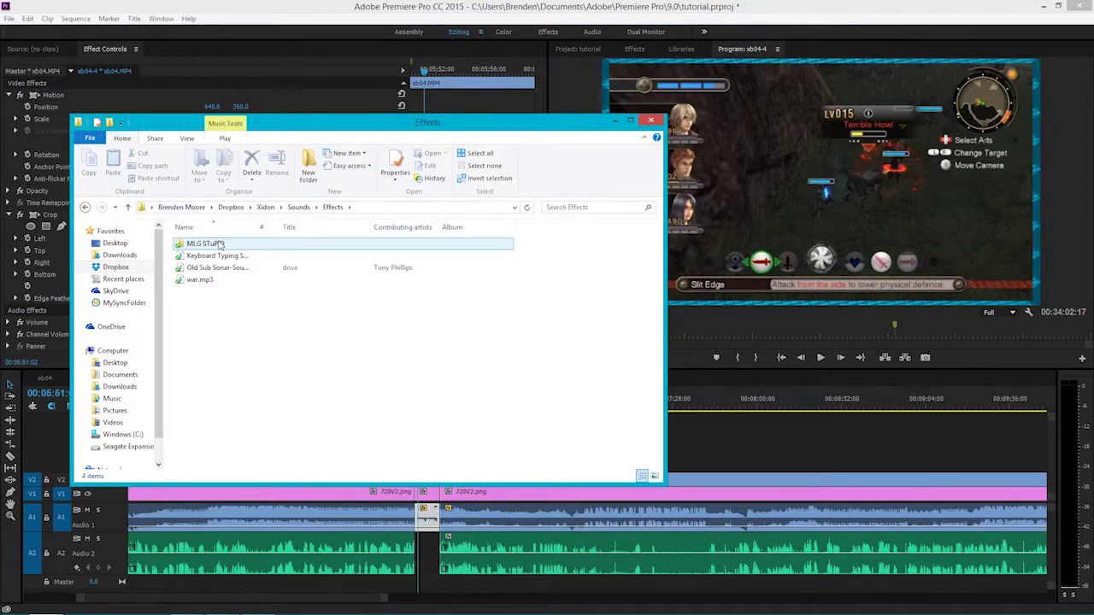
pyautogui.click(85, 206)
pyautogui.doubleClick(205, 256)
pyautogui.doubleClick(206, 244)
pyautogui.click(239, 339)
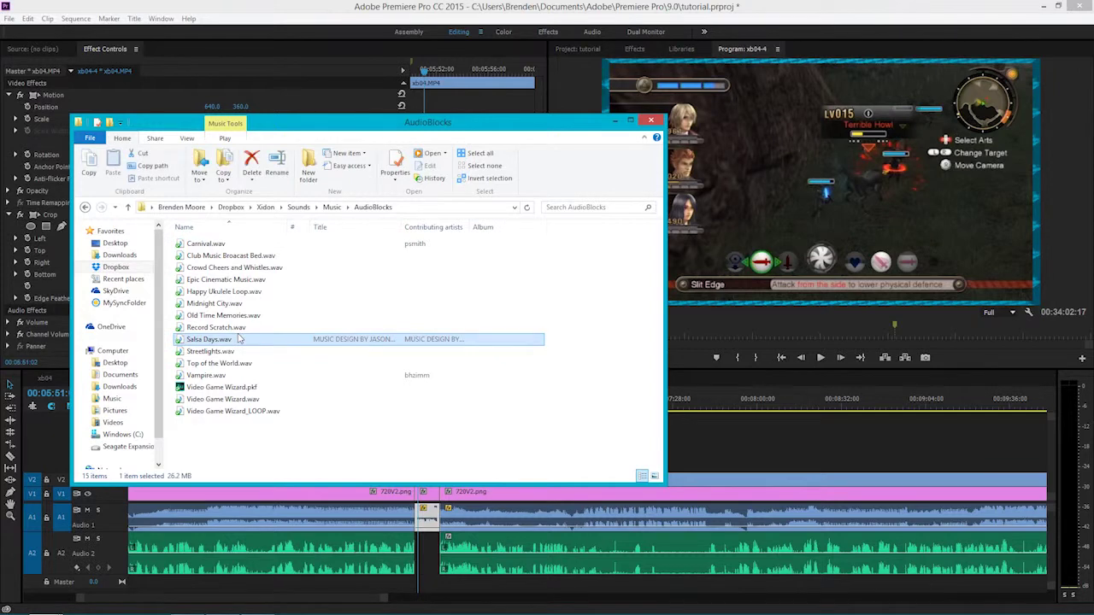
# Step: Preview Happy Ukulele Loop.wav and Carnival.wav, lowering the media player's volume to 14
pyautogui.click(235, 292)
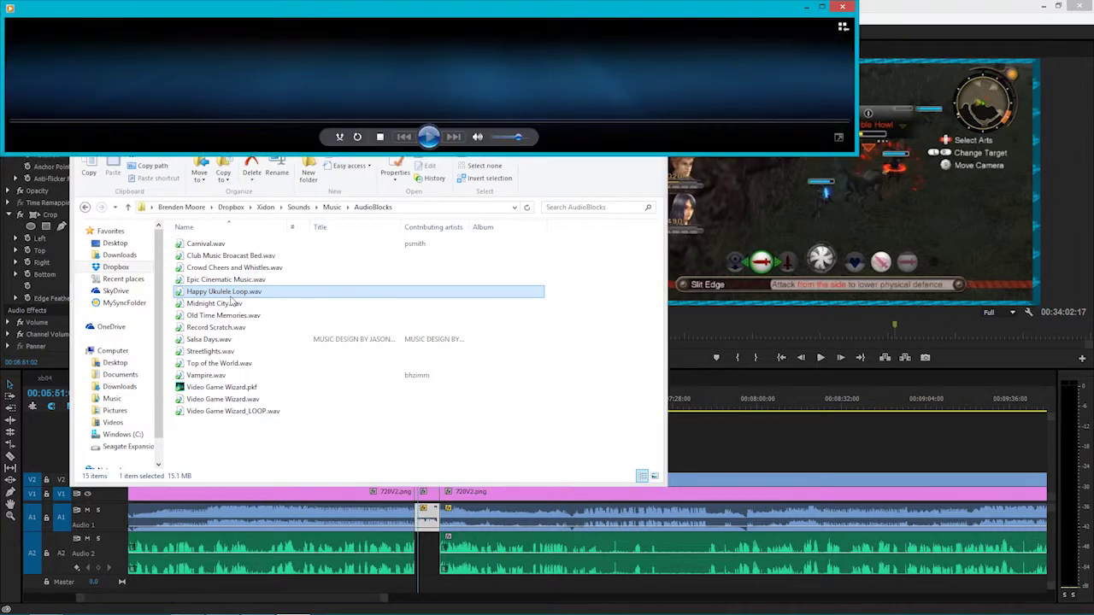
pyautogui.click(844, 8)
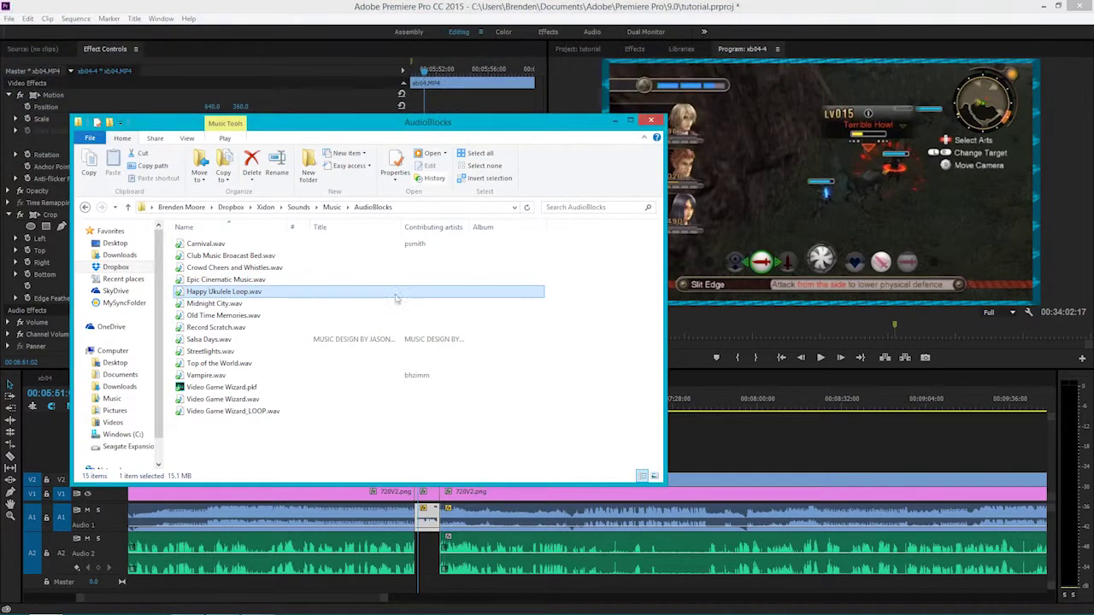
pyautogui.doubleClick(238, 246)
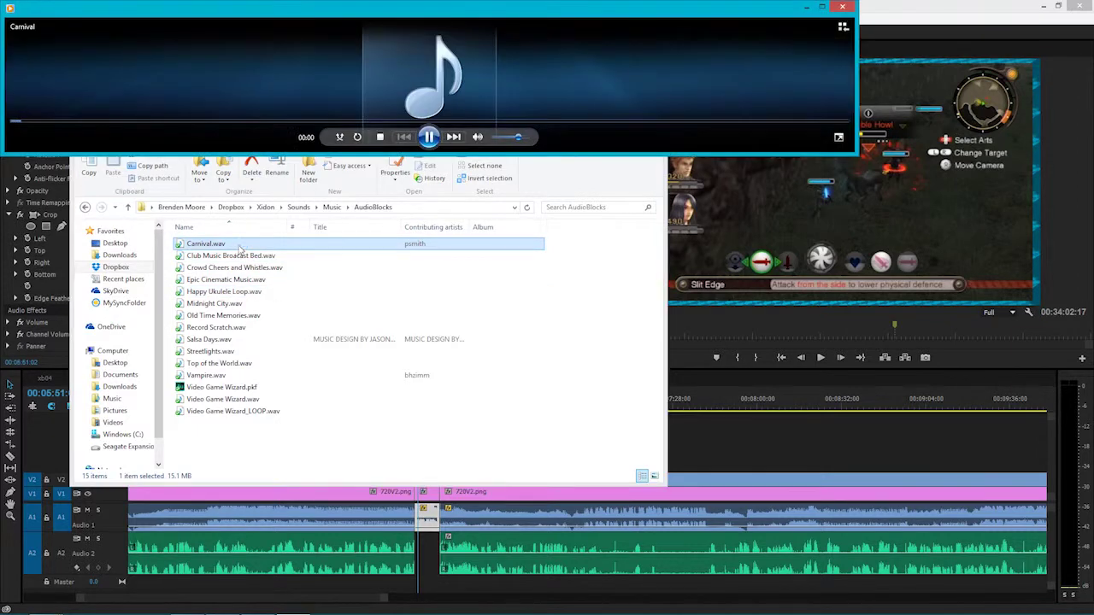
pyautogui.click(500, 138)
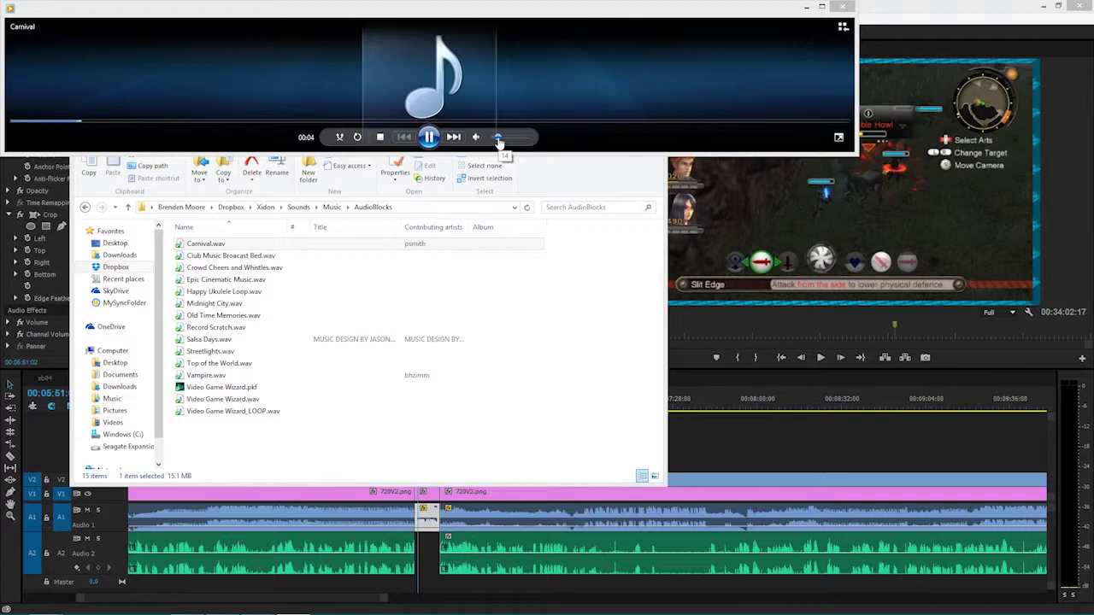
pyautogui.click(844, 7)
# Step: Preview Club Music Broacast Bed.wav and Crowd Cheers and Whistles.wav, closing the player after each
pyautogui.doubleClick(247, 255)
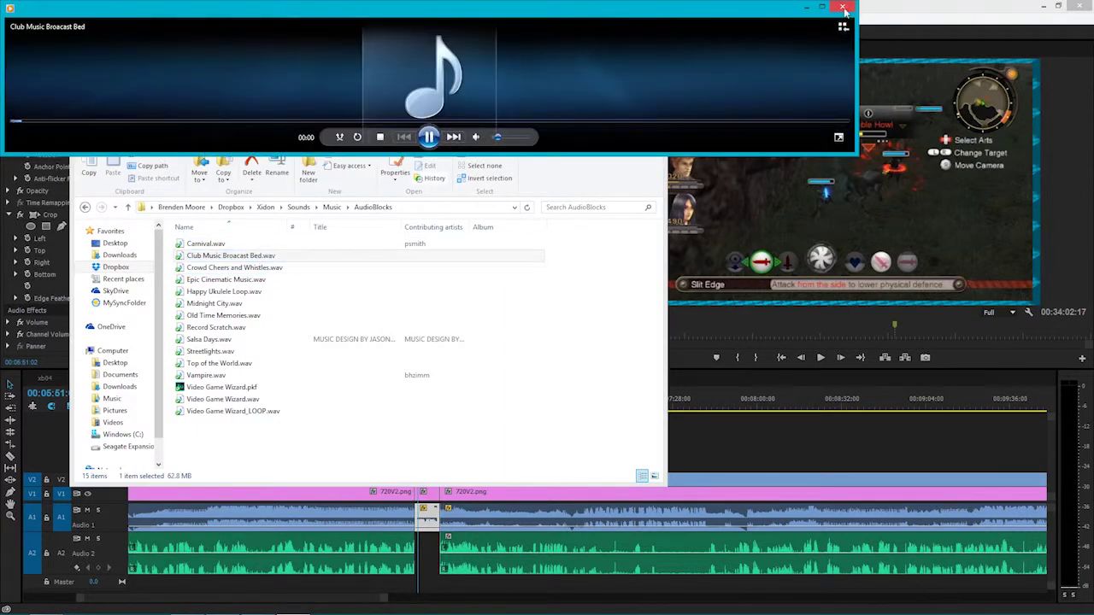
pyautogui.click(845, 8)
pyautogui.doubleClick(247, 268)
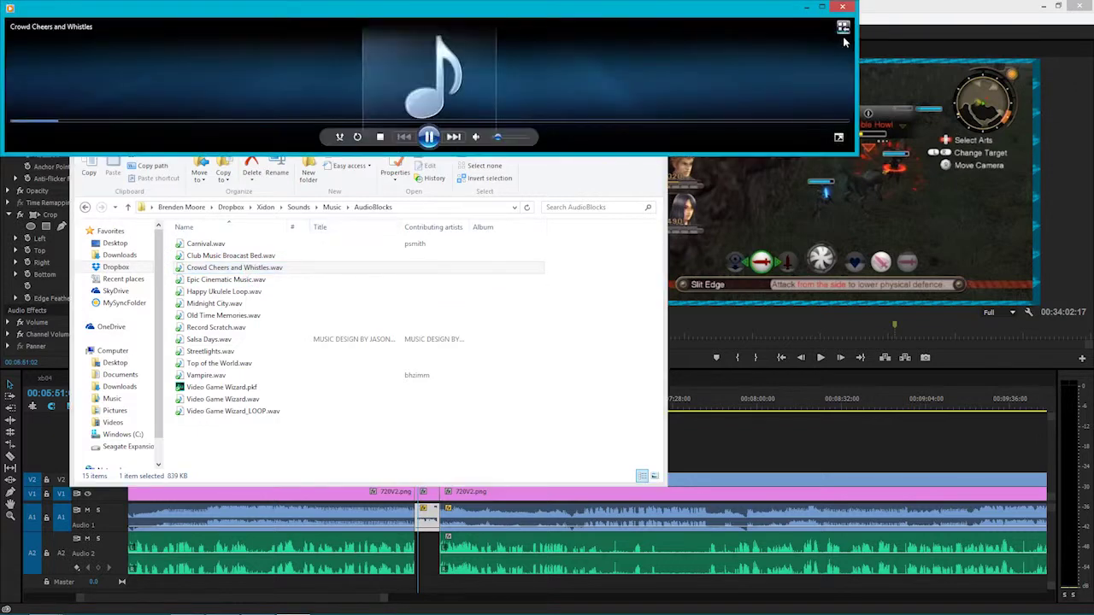
pyautogui.click(843, 8)
# Step: Preview Salsa Days.wav, Streetlights.wav and Video Game Wizard.wav, closing the player after each
pyautogui.click(271, 340)
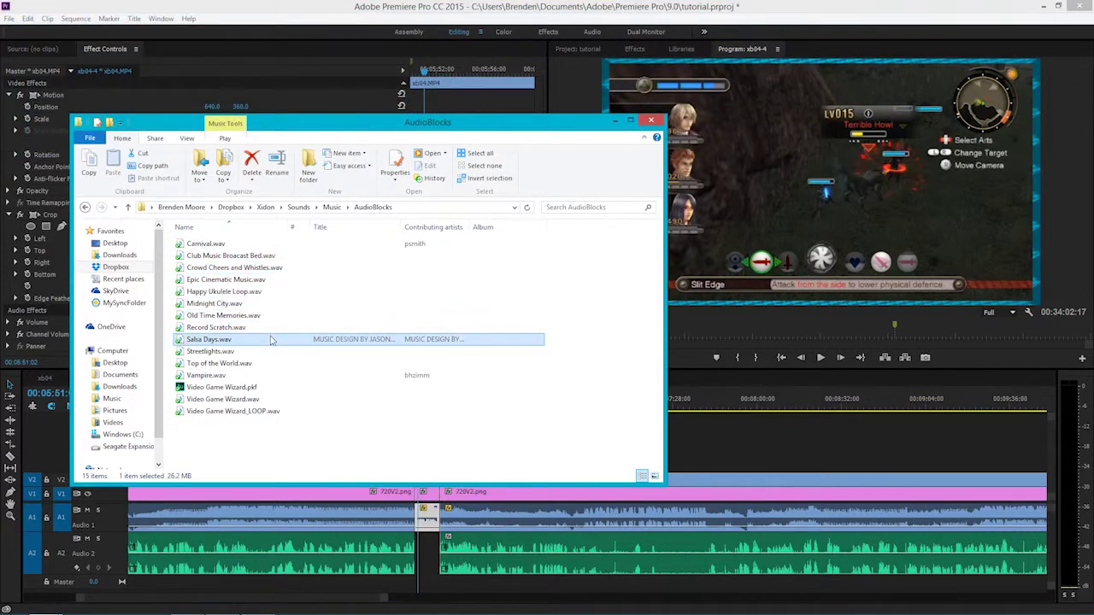
pyautogui.doubleClick(271, 339)
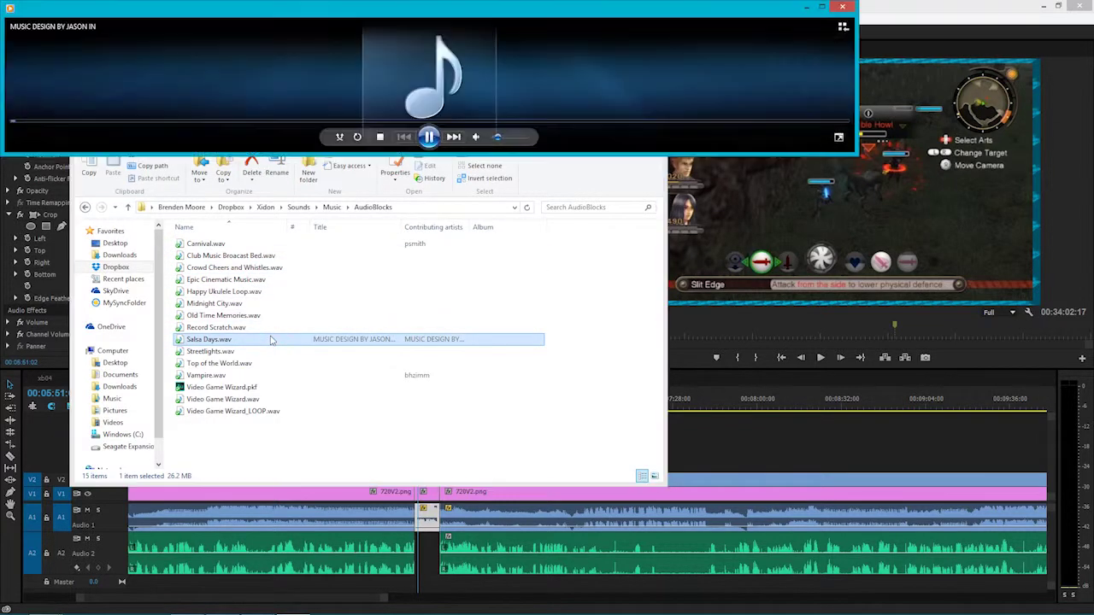
pyautogui.click(844, 8)
pyautogui.doubleClick(299, 352)
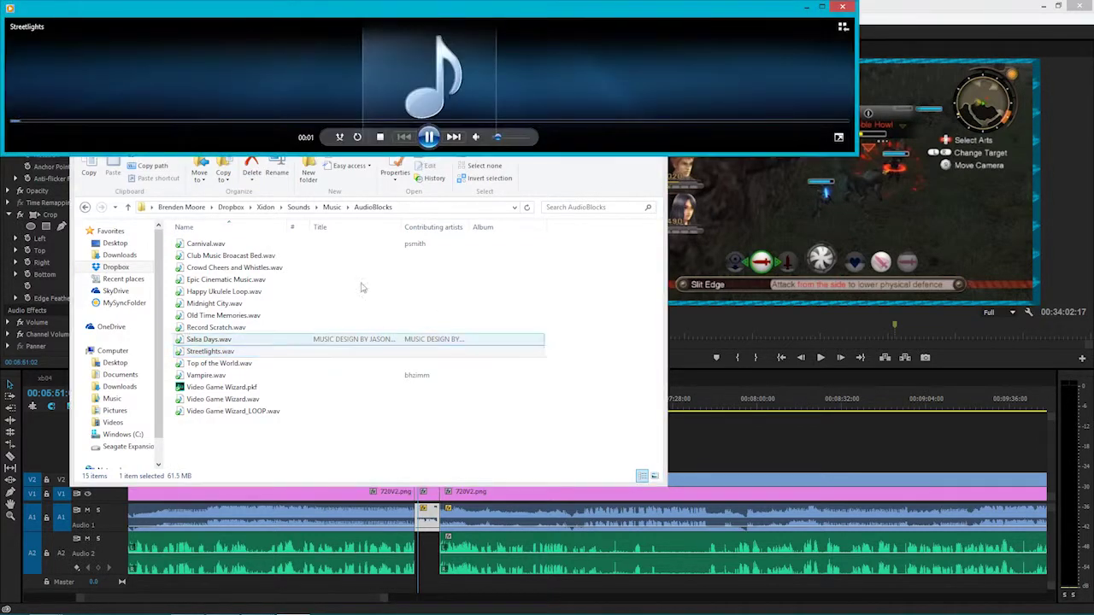
pyautogui.click(842, 7)
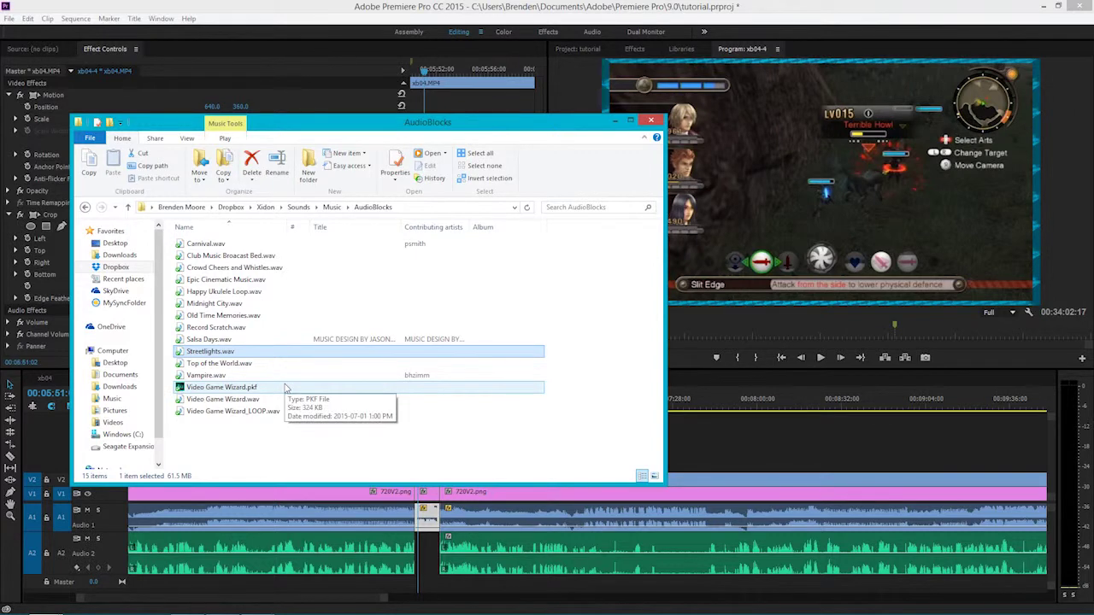
pyautogui.doubleClick(256, 399)
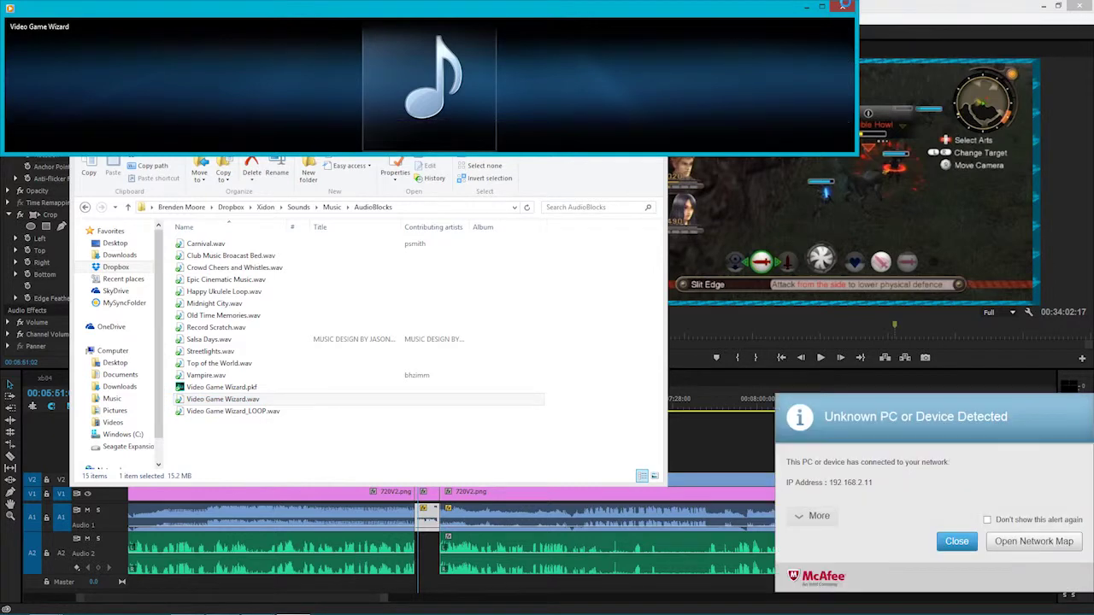
pyautogui.click(847, 7)
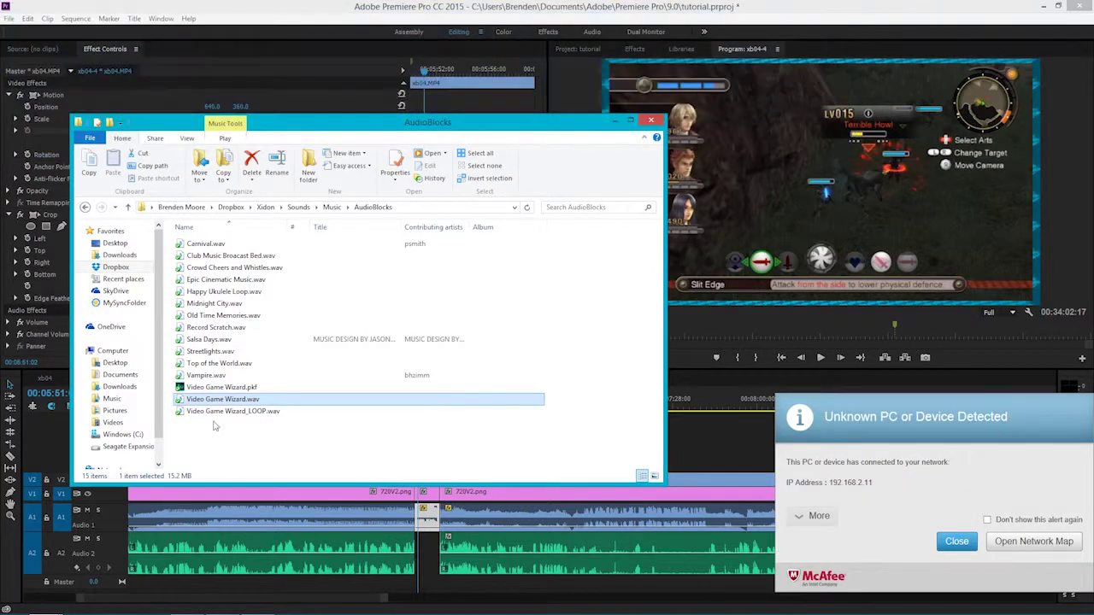
# Step: Dismiss the McAfee network alert and import Video Game Wizard.wav from the AudioBlocks folder into the Premiere Pro project
pyautogui.click(577, 49)
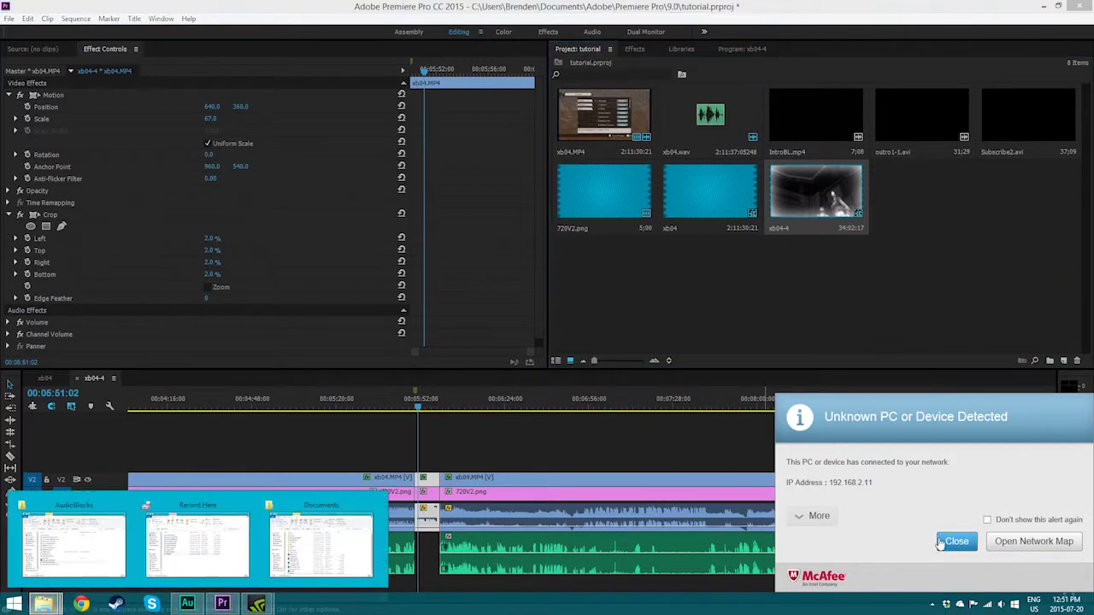
pyautogui.click(941, 544)
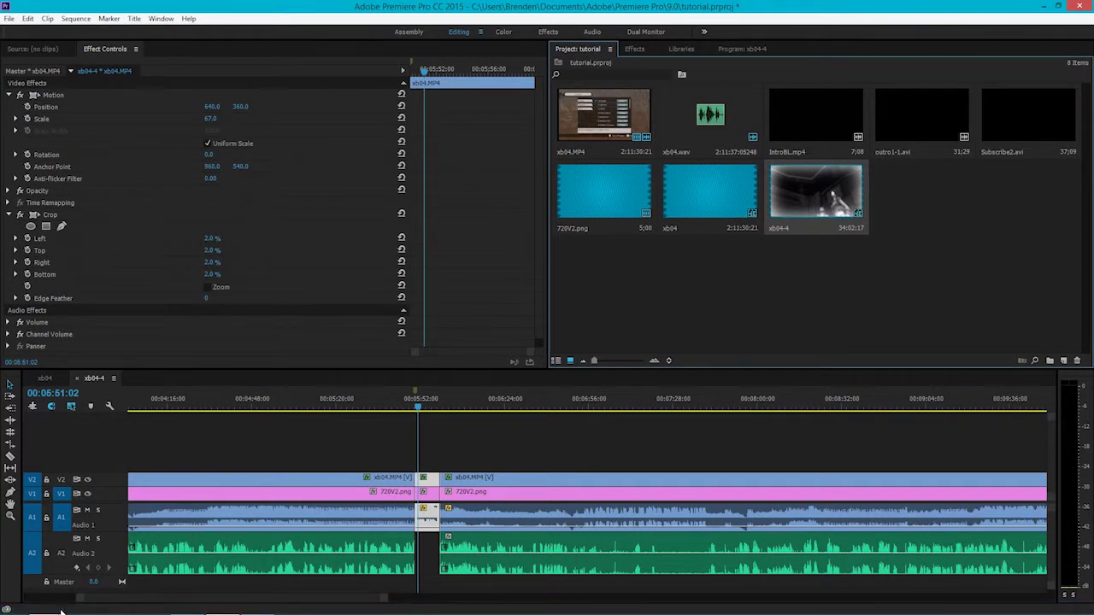
pyautogui.moveTo(43, 603)
pyautogui.click(85, 543)
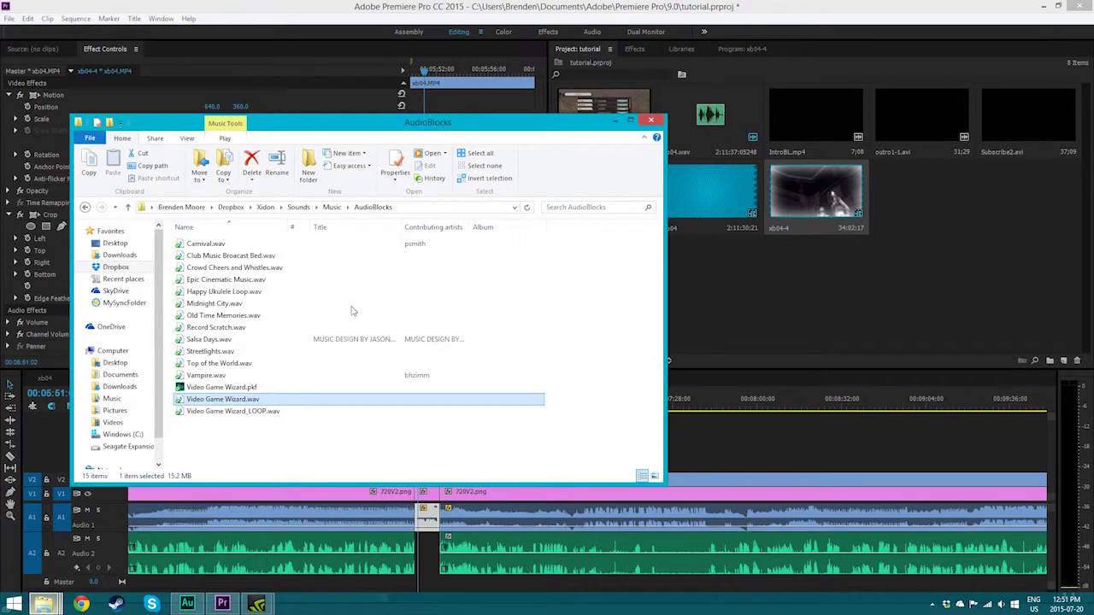
pyautogui.moveTo(222, 399); pyautogui.dragTo(795, 283)
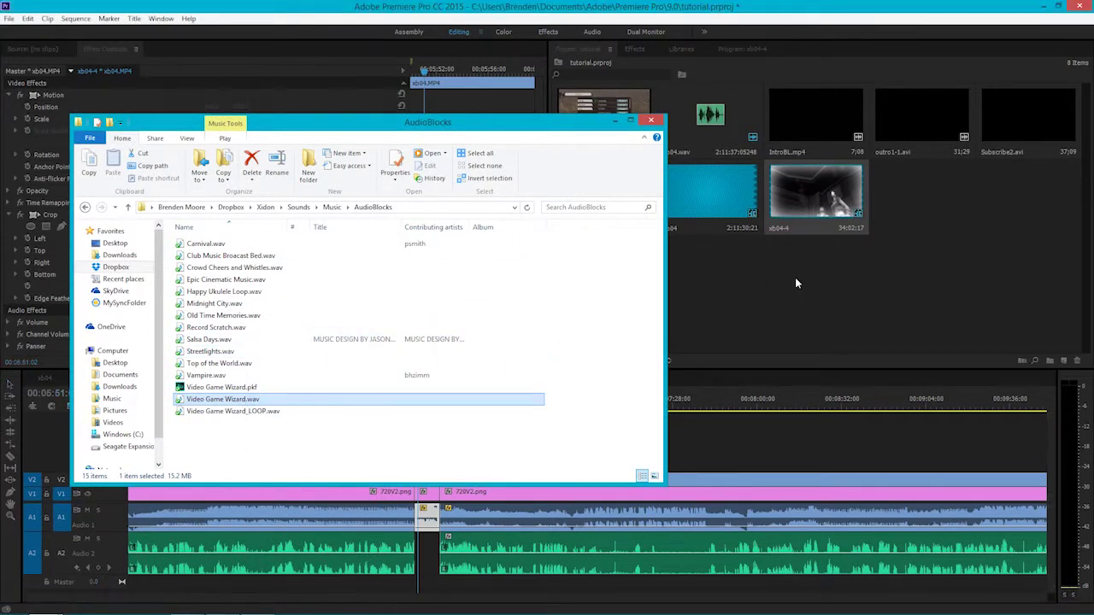
pyautogui.click(793, 278)
# Step: Add an empty audio track above the existing audio tracks in the xb04-4 sequence
pyautogui.moveTo(925, 203); pyautogui.dragTo(680, 345)
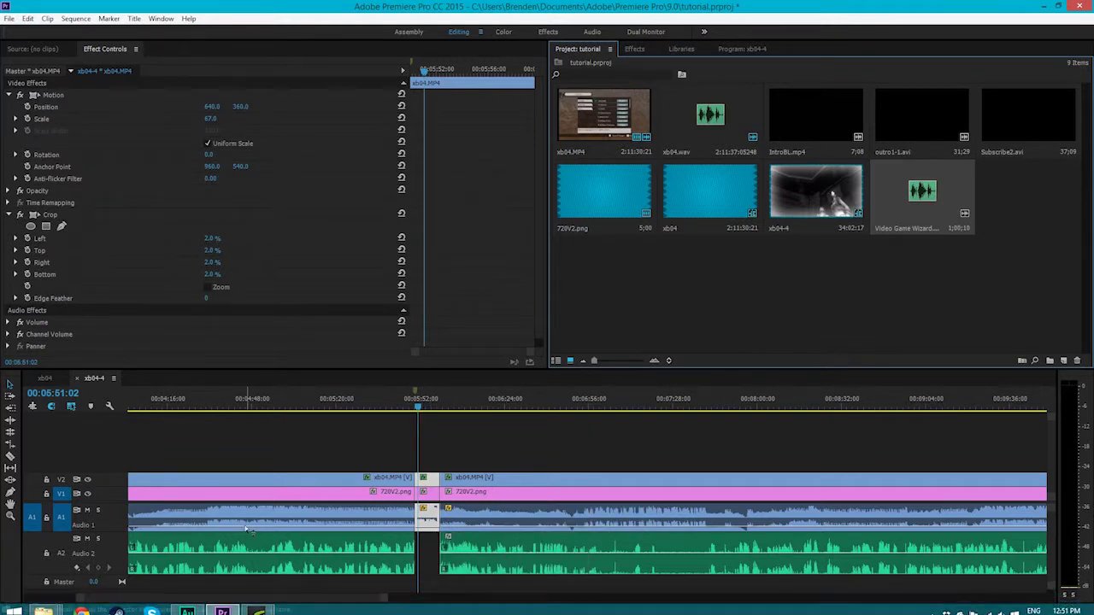
pyautogui.rightClick(112, 584)
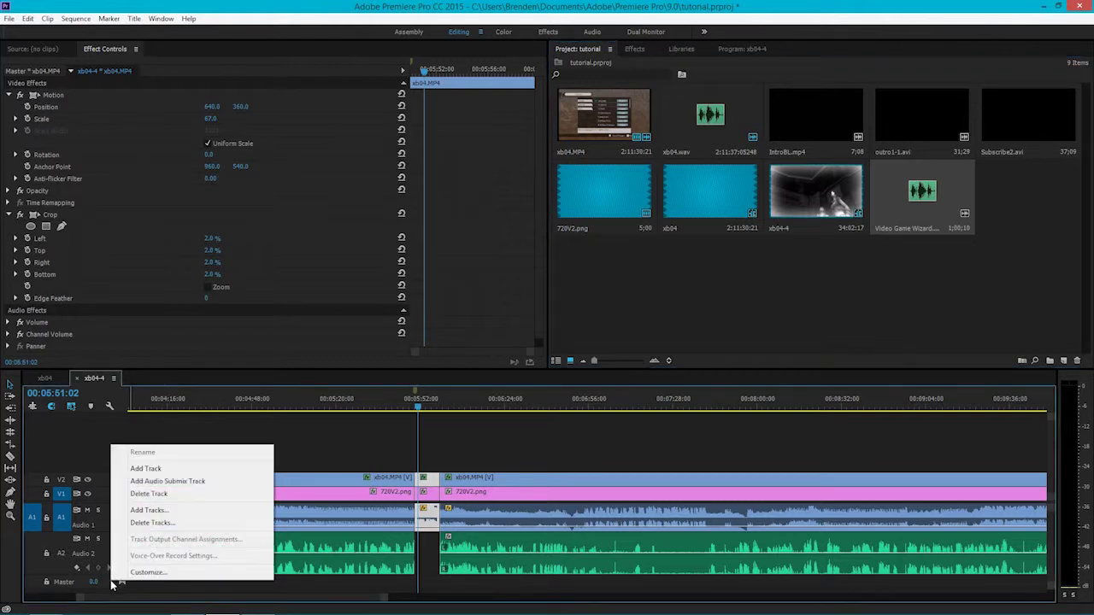
pyautogui.click(159, 468)
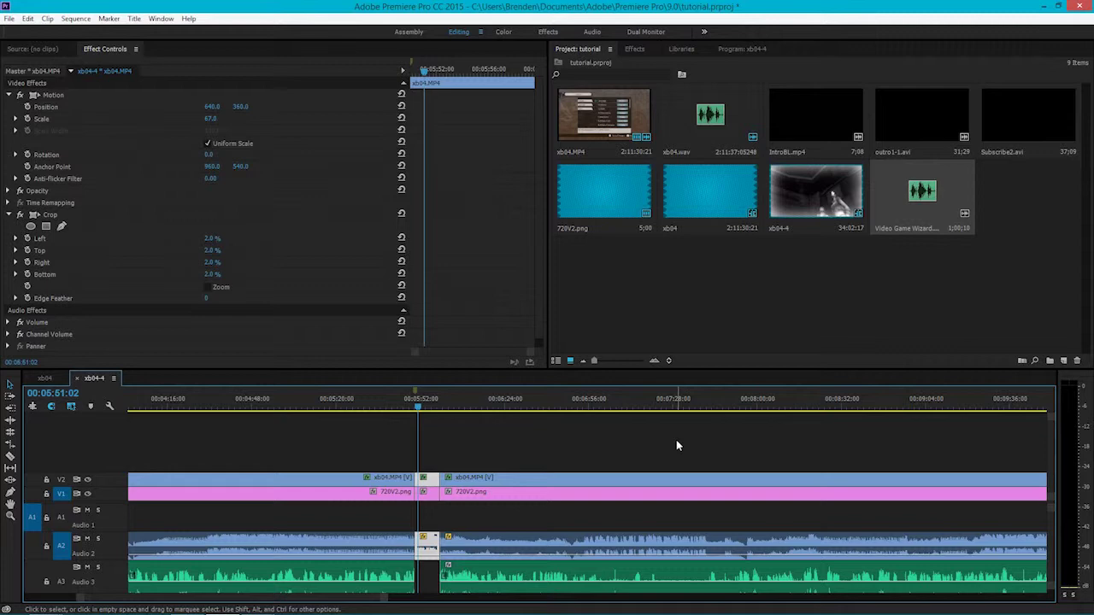
pyautogui.scroll(-1, 1054, 529)
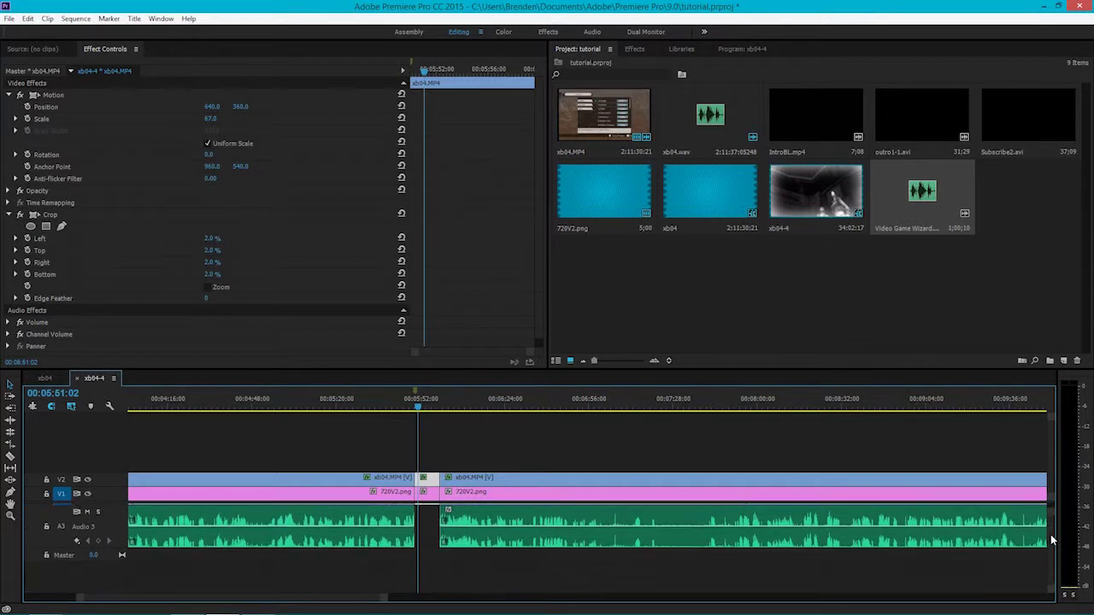
pyautogui.scroll(1, 1056, 523)
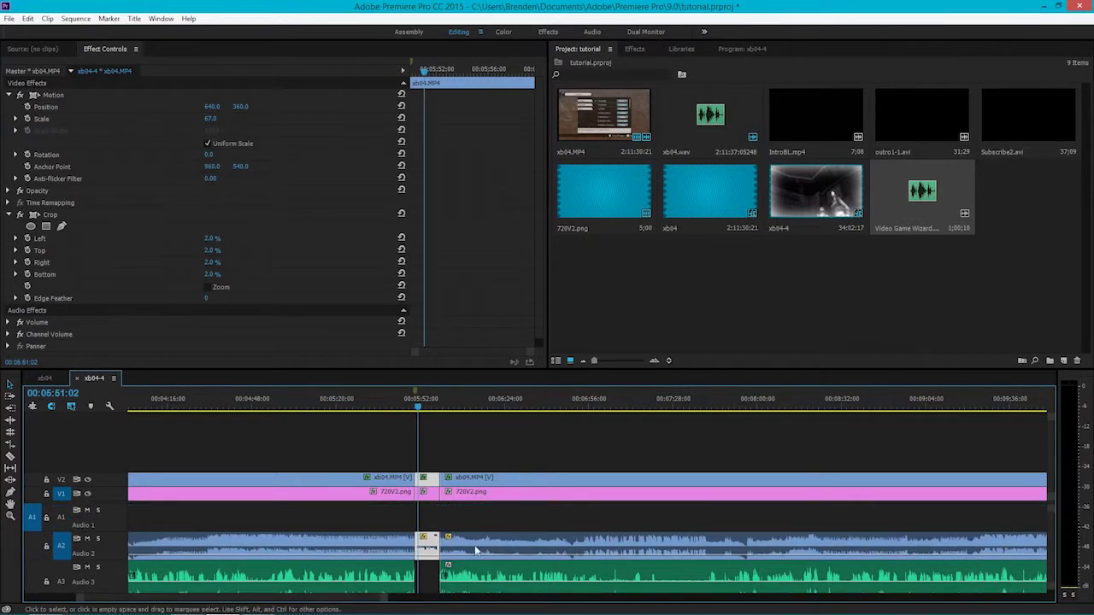
# Step: Place Video Game Wizard.wav on Audio 1, aligned with the start of the sped-up xb04.MP4 clip
pyautogui.moveTo(889, 198); pyautogui.dragTo(416, 524)
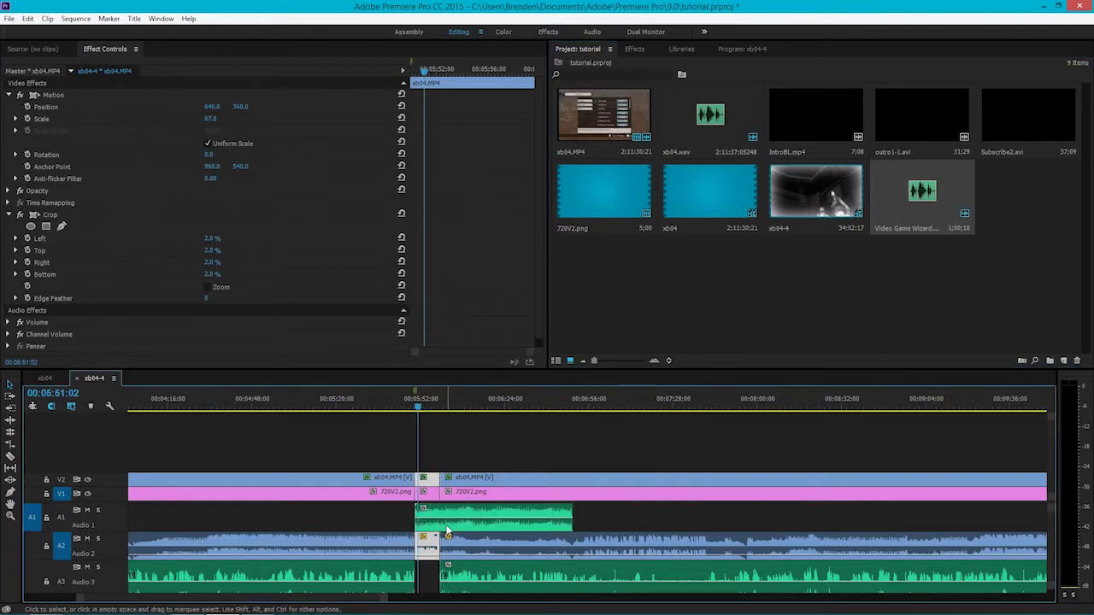
pyautogui.press('=')
pyautogui.press('=')
pyautogui.click(425, 449)
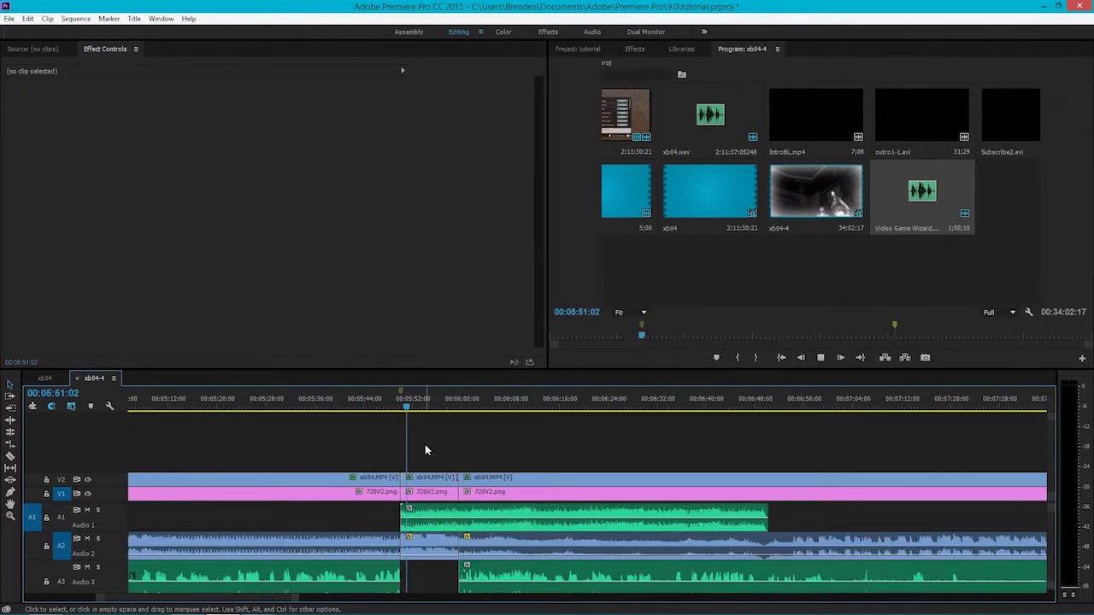
# Step: Turn off the track output of video track V2
pyautogui.click(87, 480)
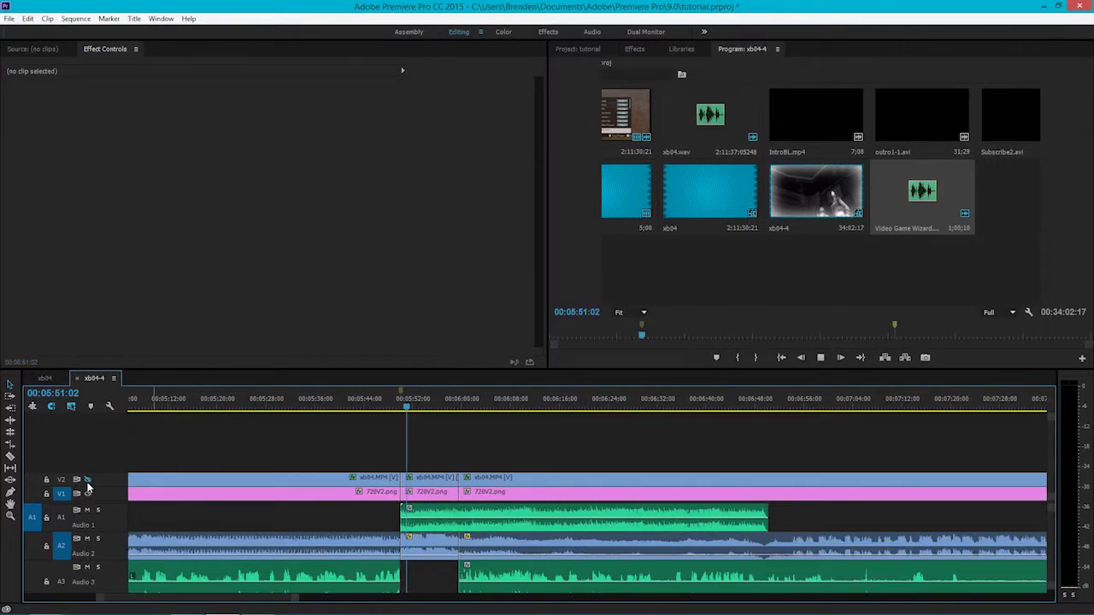
pyautogui.click(571, 51)
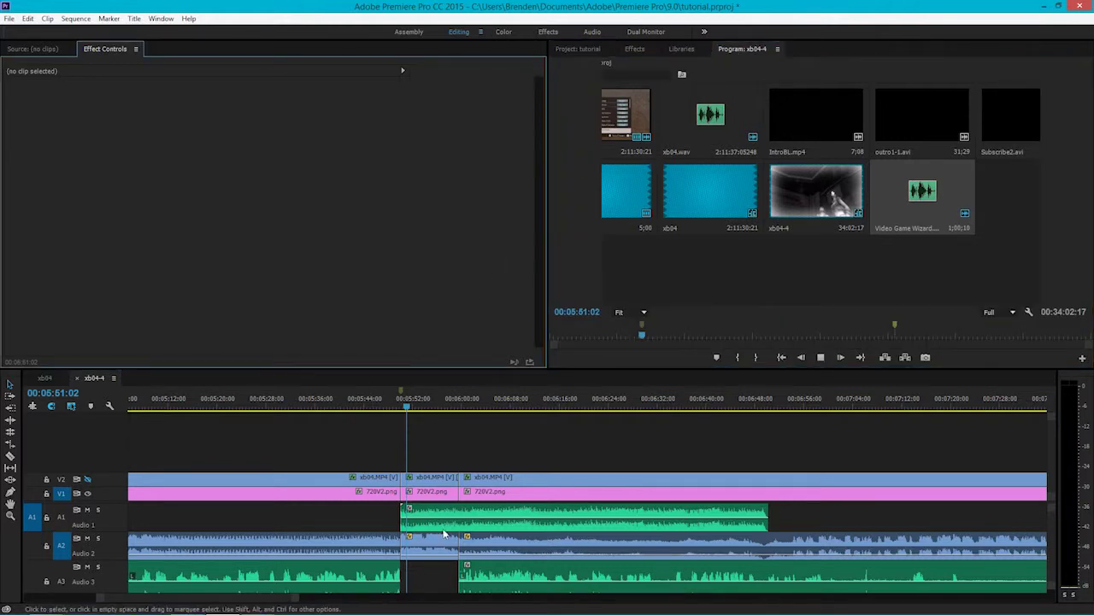
# Step: Cut Video Game Wizard.wav at 00:05:53:12, delete its opening part and move the remainder back to the start of the sped-up clip
pyautogui.press('space')
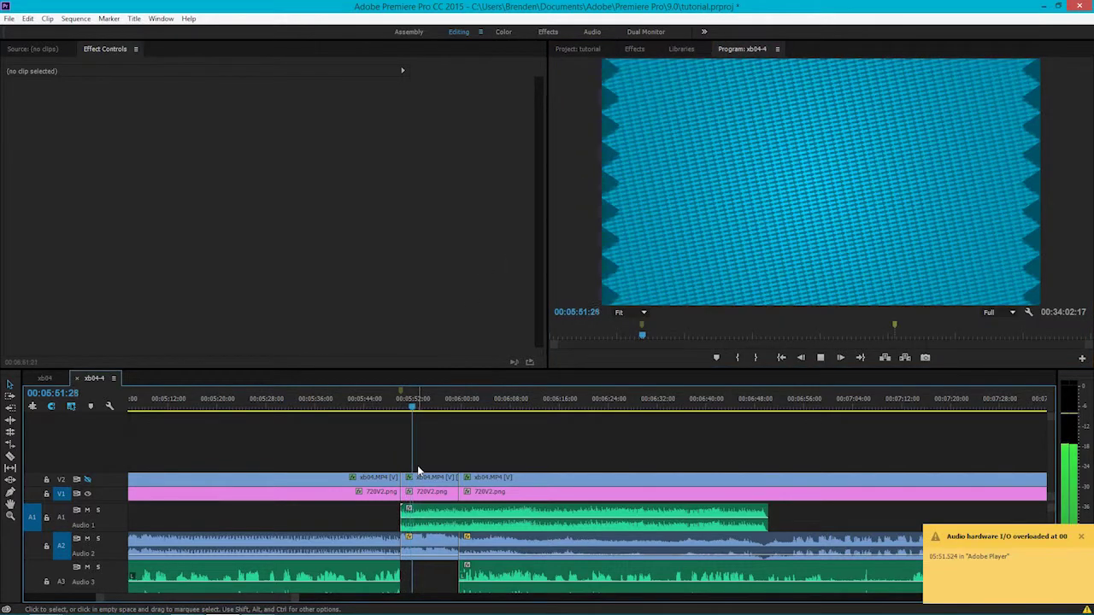
pyautogui.press('space')
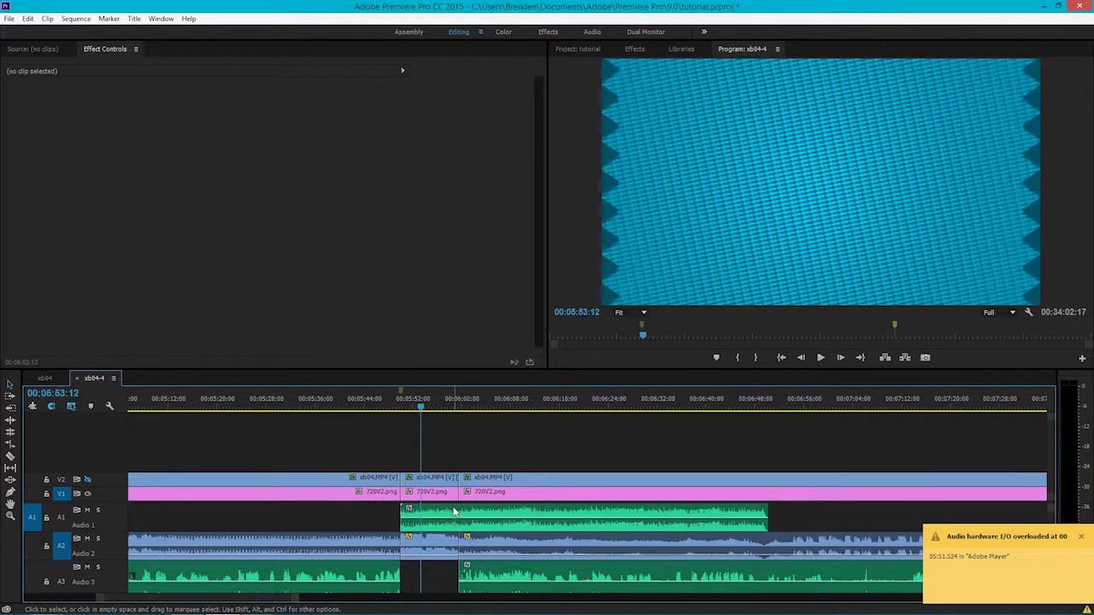
pyautogui.click(456, 511)
pyautogui.hotkey('ctrl', 'k')
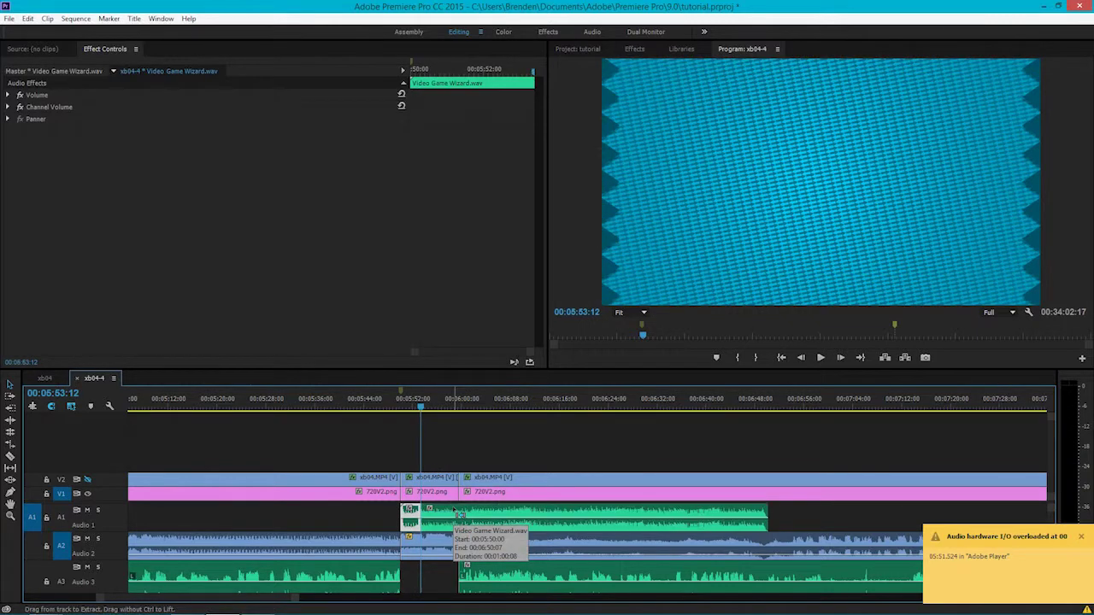
pyautogui.press('Delete')
pyautogui.moveTo(454, 511); pyautogui.dragTo(435, 511)
# Step: Position the playhead at the end of the sped-up clip, at 00:05:59:17, and turn the track output of V2 back on
pyautogui.click(460, 409)
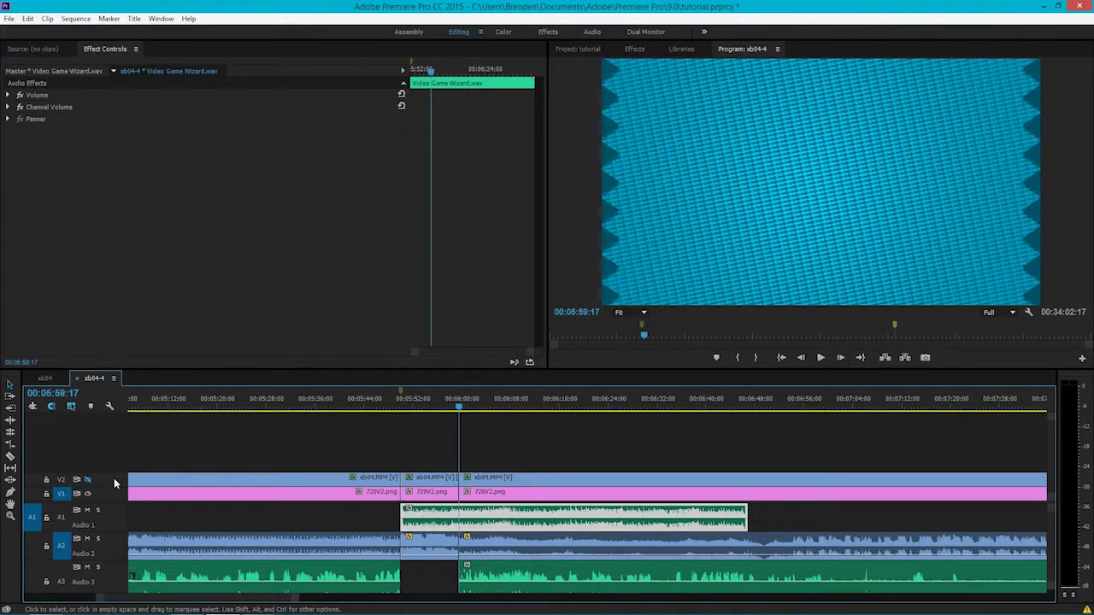
pyautogui.click(87, 480)
pyautogui.press('=')
pyautogui.press('=')
pyautogui.press('=')
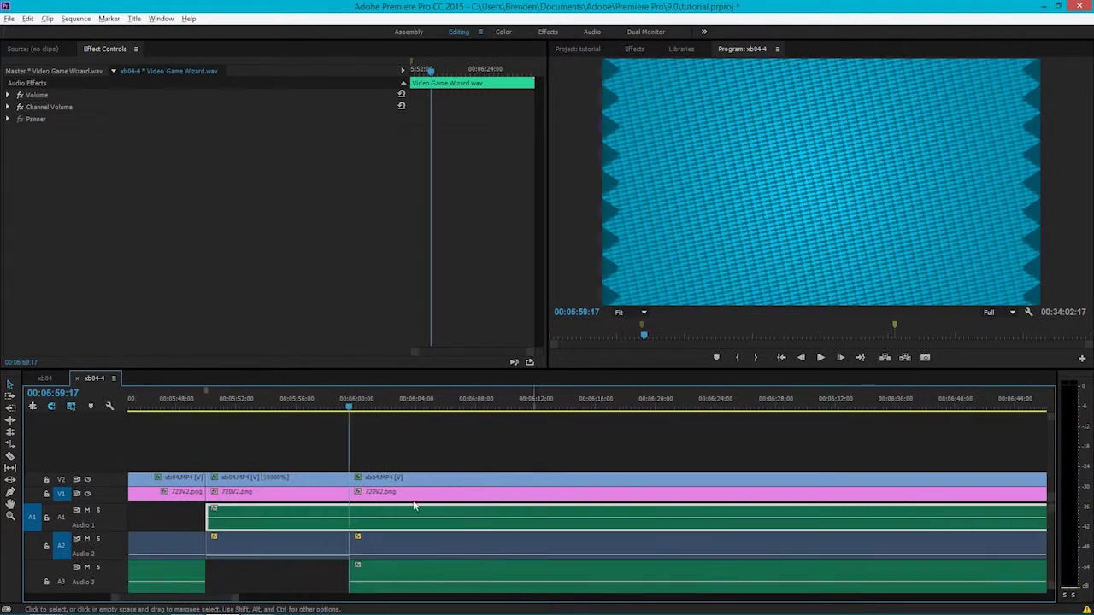
pyautogui.scroll(1, 356, 497)
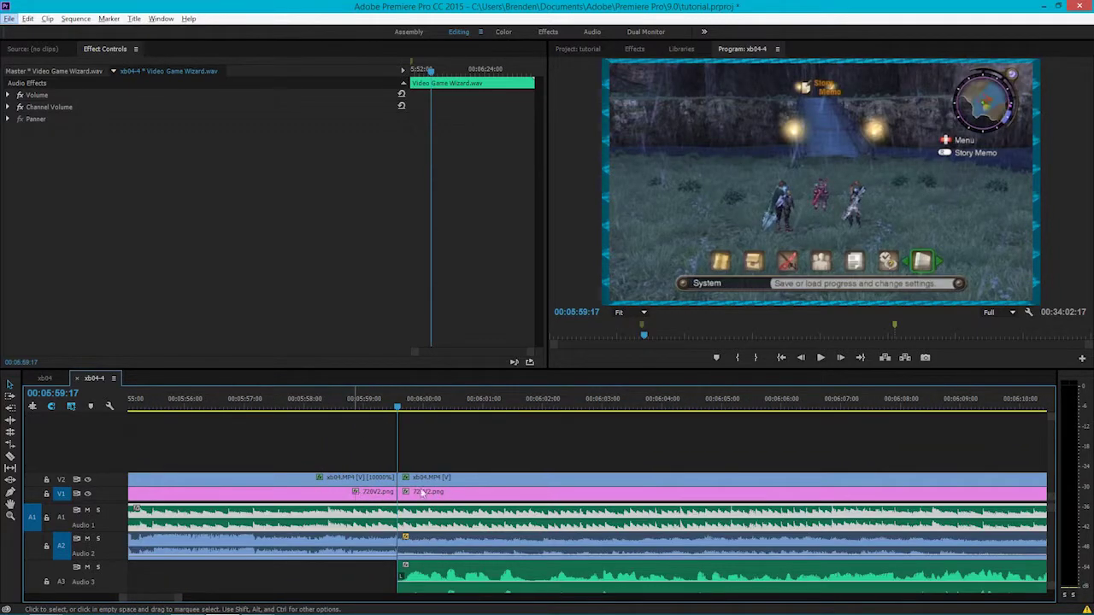
# Step: Split Video Game Wizard.wav where the sped-up clip ends and delete the music beyond that point
pyautogui.click(435, 448)
pyautogui.press('Left')
pyautogui.press('Right')
pyautogui.click(408, 521)
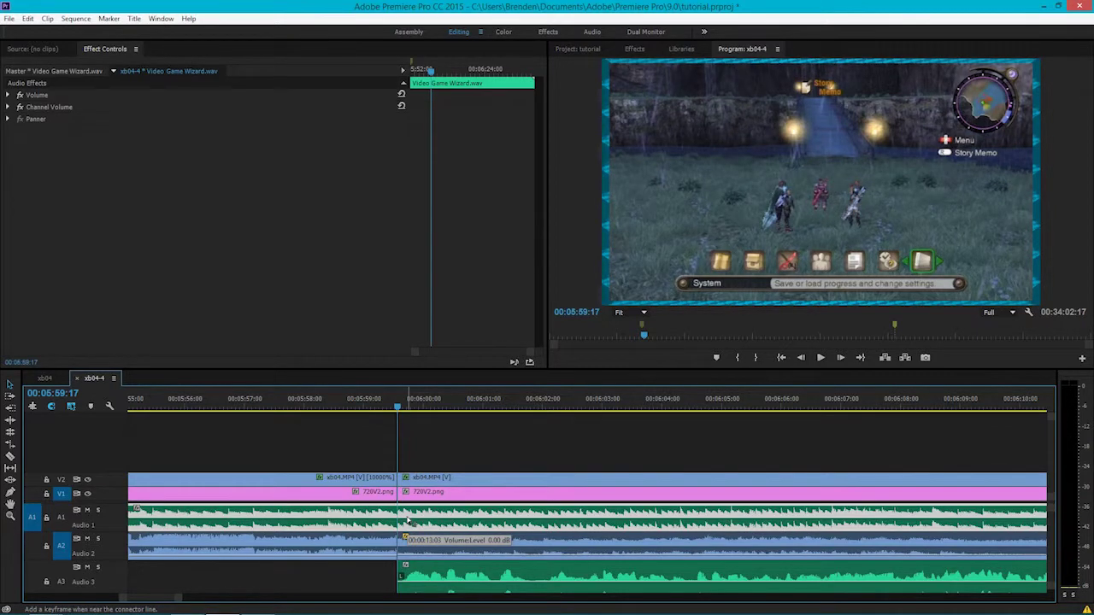
pyautogui.click(409, 521)
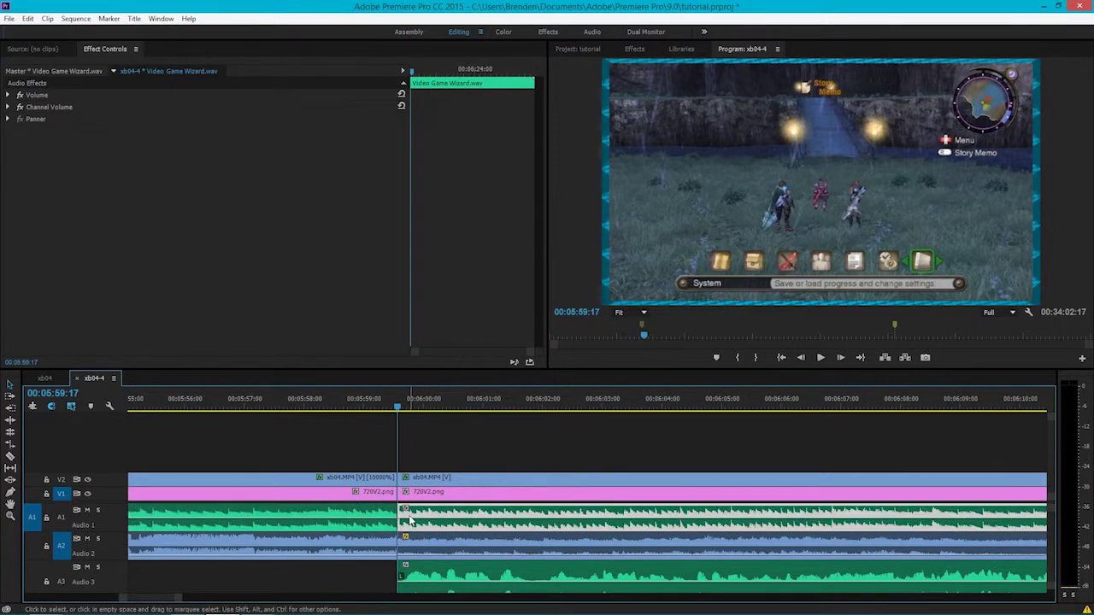
pyautogui.press('Delete')
pyautogui.press('-')
pyautogui.press('-')
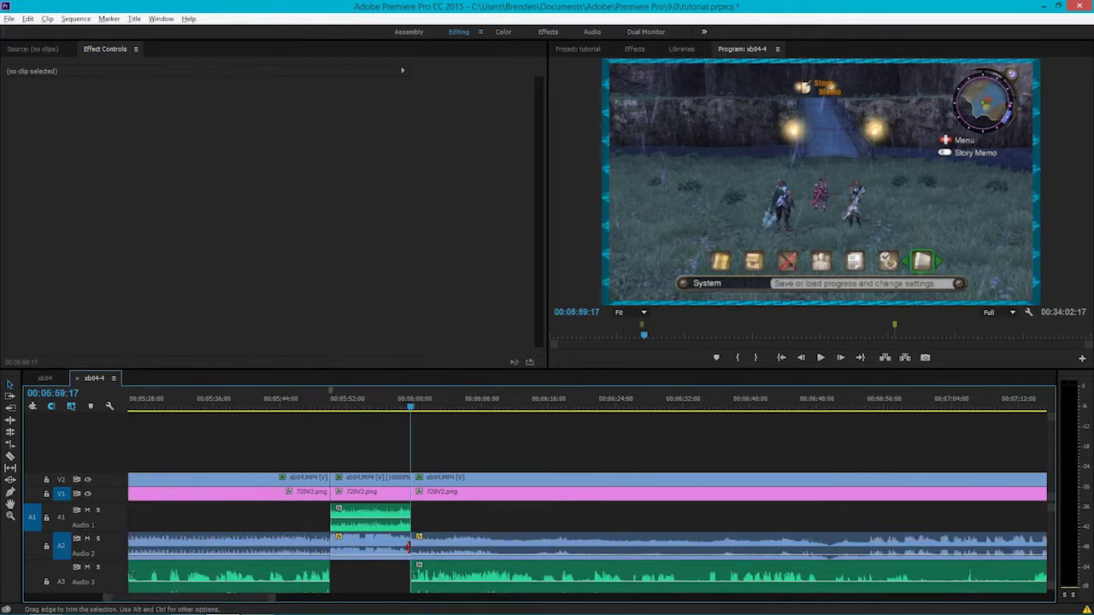
# Step: Play the sped-up section with its background music from its beginning
pyautogui.click(340, 405)
pyautogui.moveTo(334, 407); pyautogui.dragTo(330, 407)
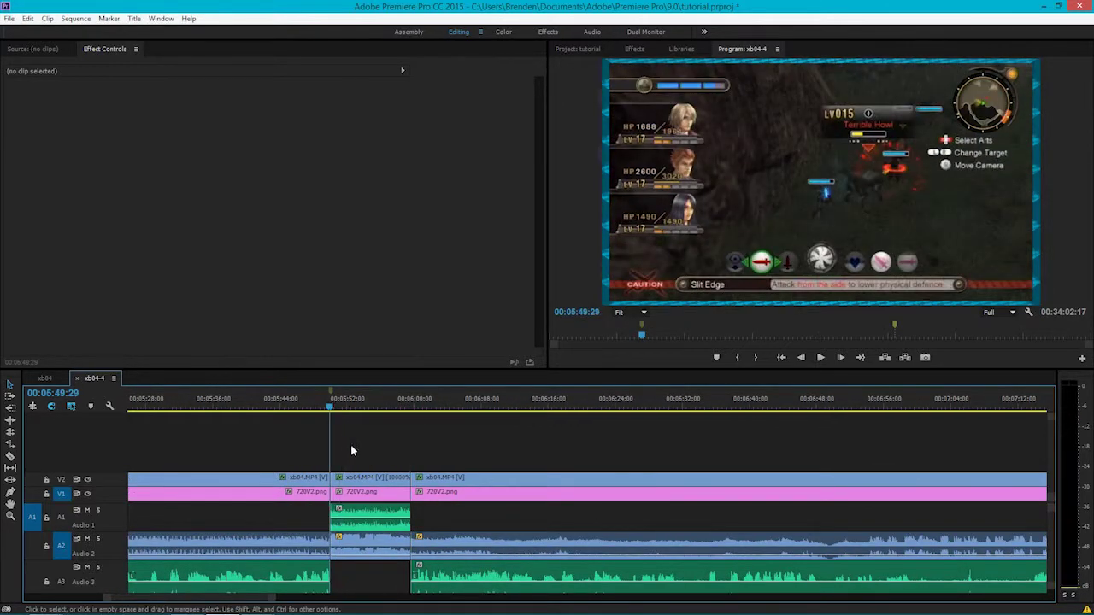
pyautogui.press('space')
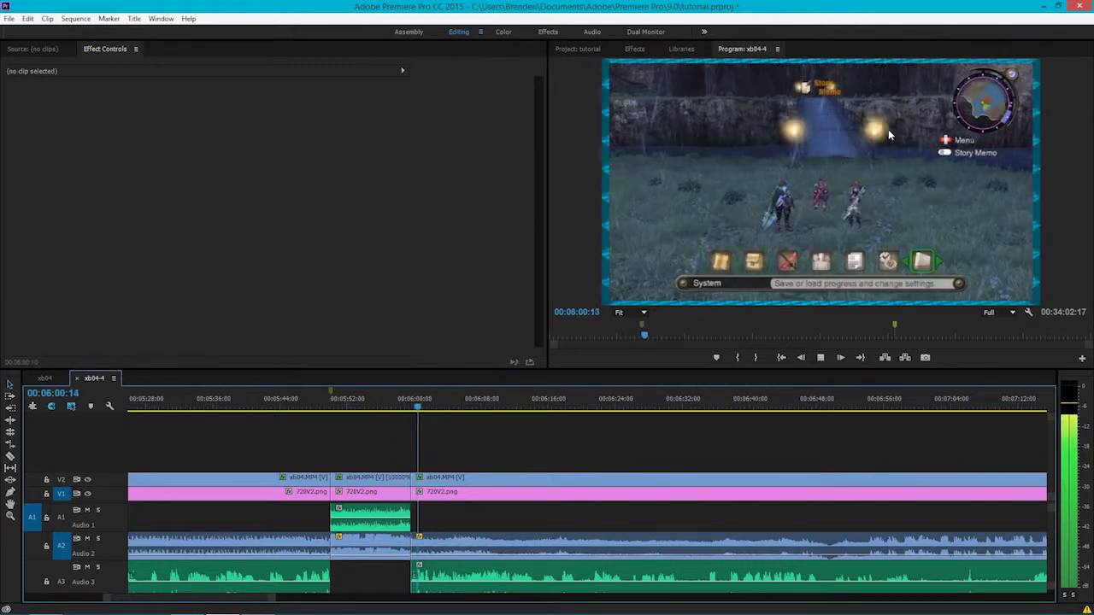
pyautogui.press('space')
# Step: Save the project and apply the Fast Forward effect preset to the sped-up xb04.MP4 clip
pyautogui.click(381, 480)
pyautogui.hotkey('ctrl', 's')
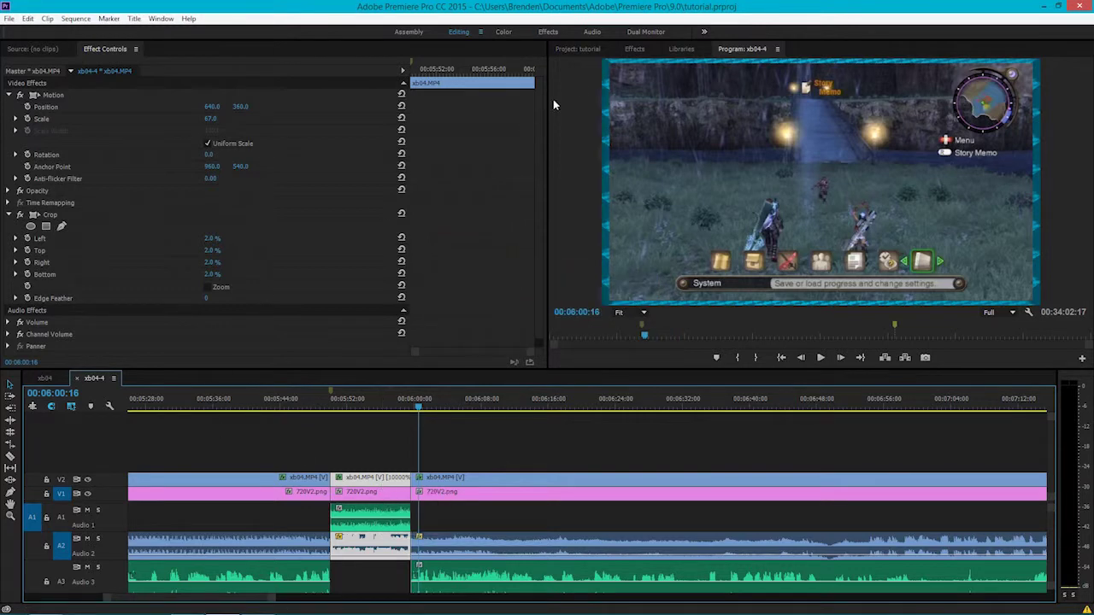
pyautogui.click(644, 52)
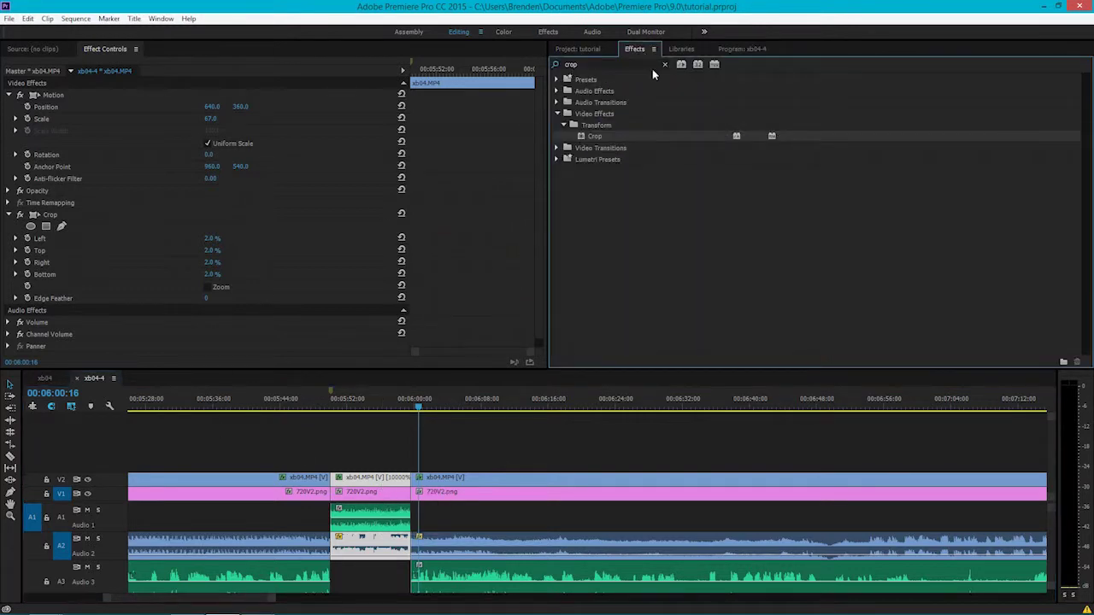
pyautogui.click(664, 67)
pyautogui.click(556, 80)
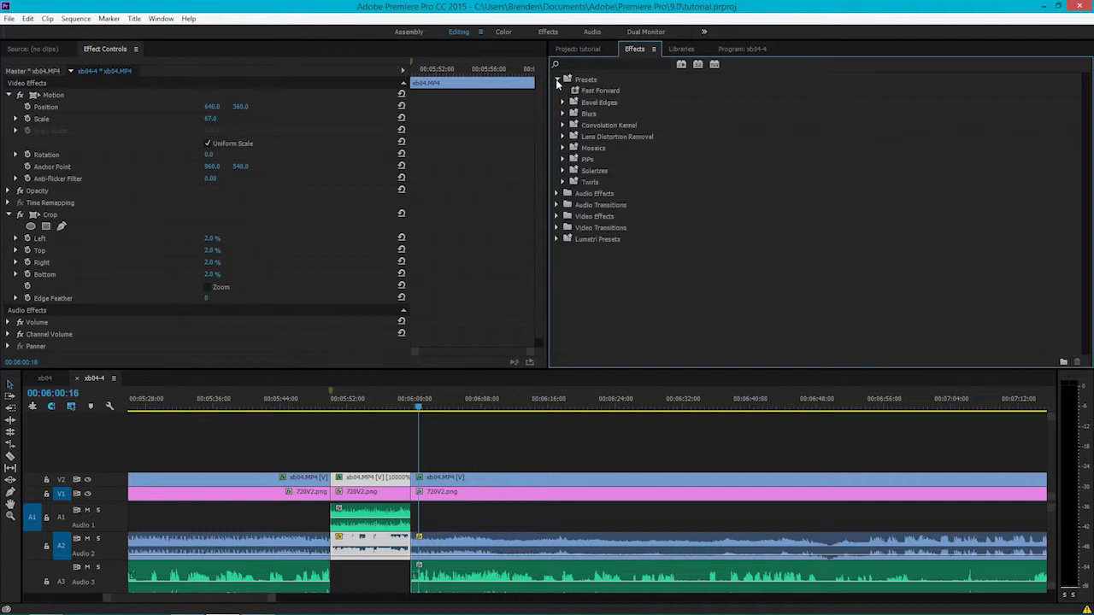
pyautogui.click(604, 89)
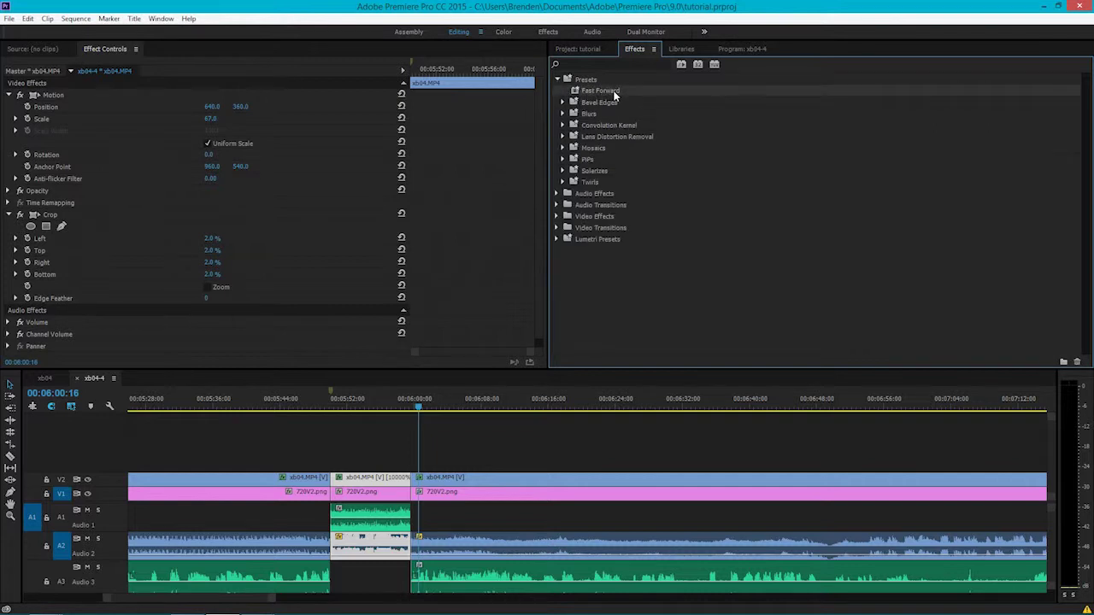
pyautogui.click(613, 93)
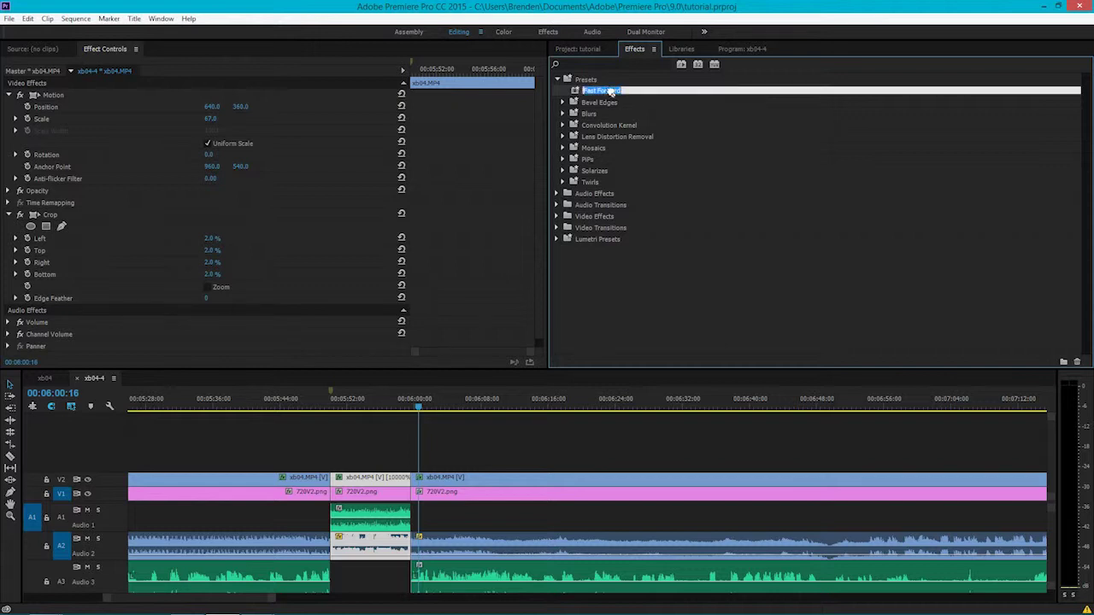
pyautogui.click(628, 275)
pyautogui.click(611, 92)
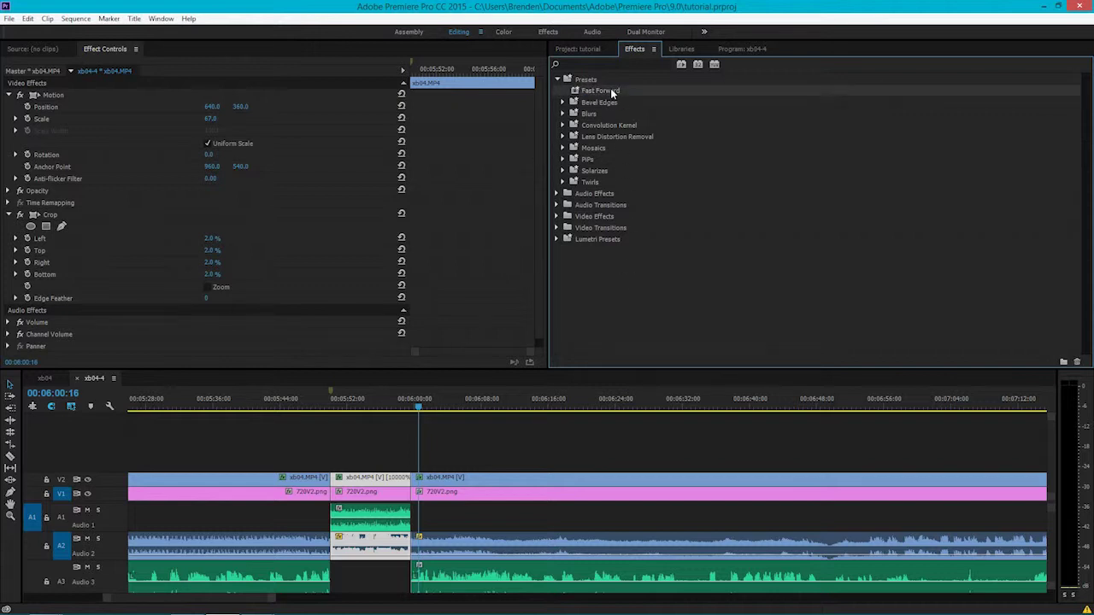
pyautogui.moveTo(409, 373); pyautogui.dragTo(363, 481)
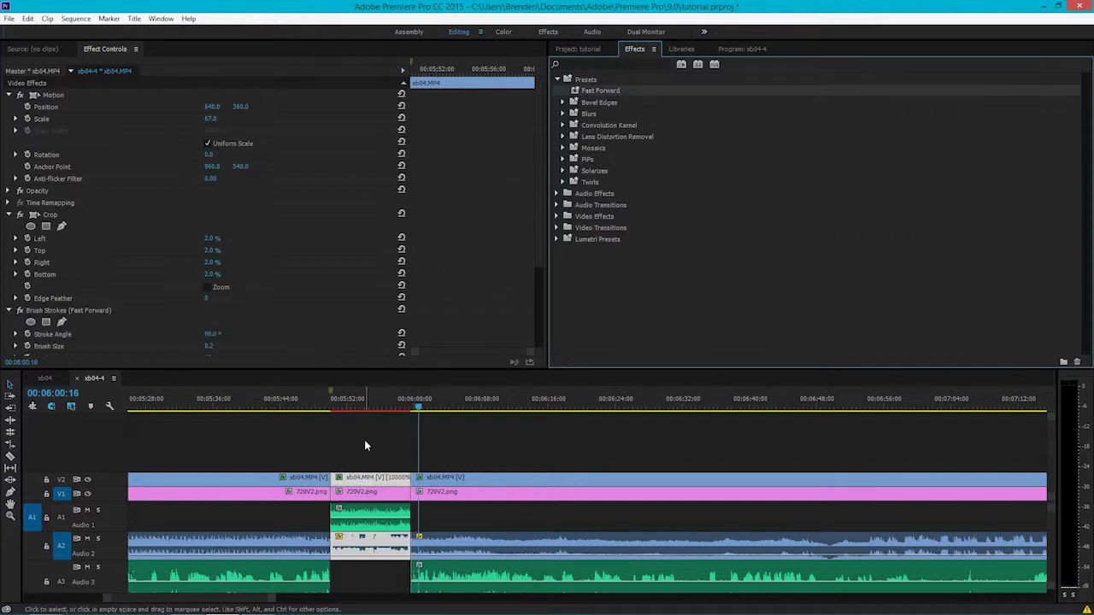
# Step: Inspect the Fast Forward effect at 00:05:54:04 in an enlarged program view and save the project
pyautogui.click(365, 405)
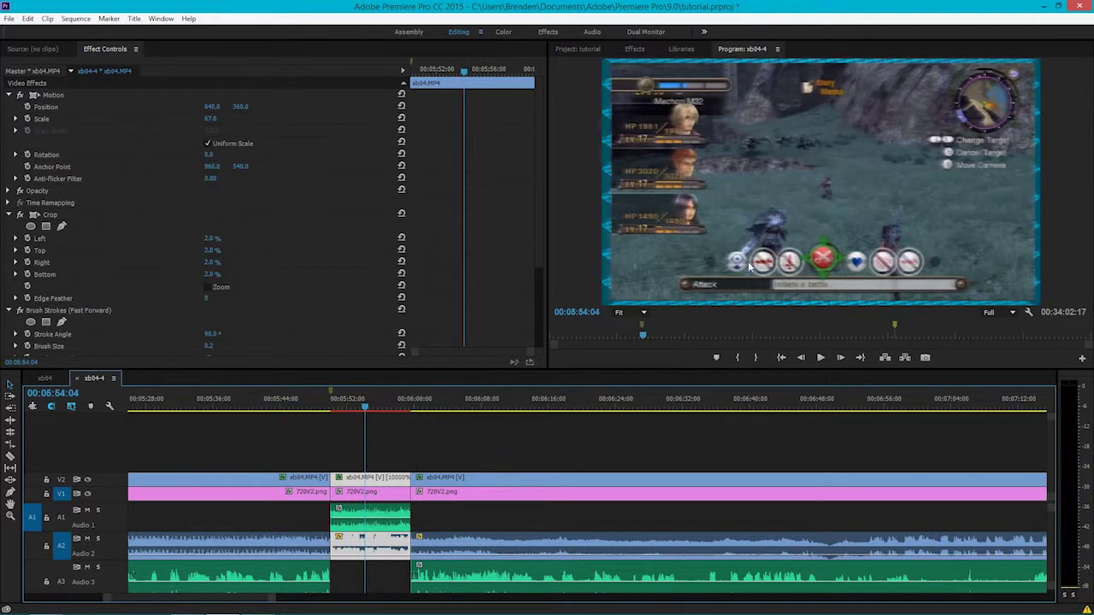
pyautogui.press('`')
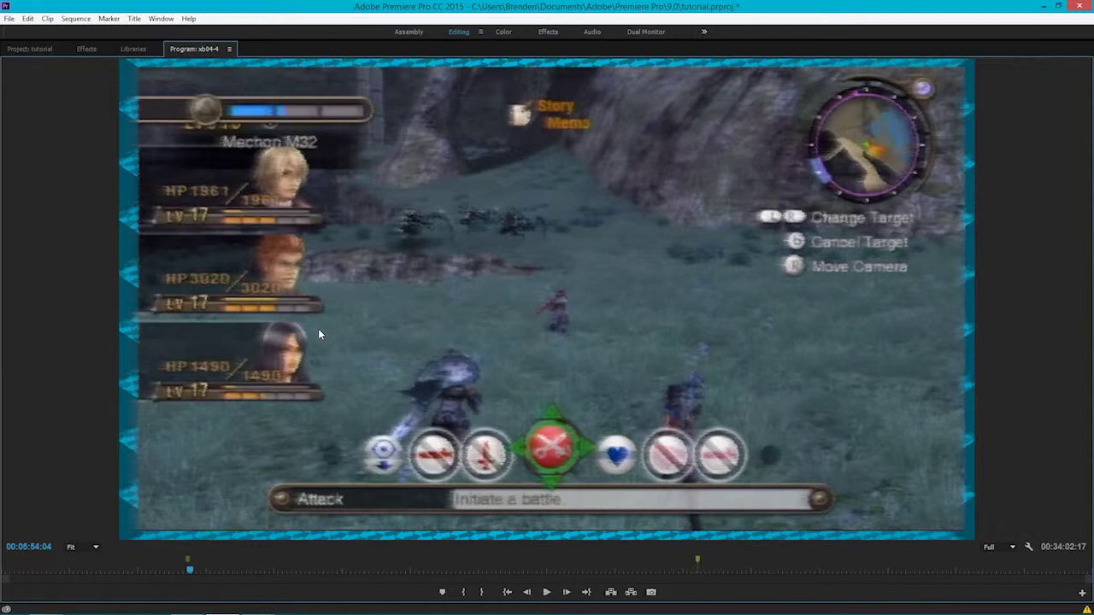
pyautogui.press('`')
pyautogui.hotkey('ctrl', 's')
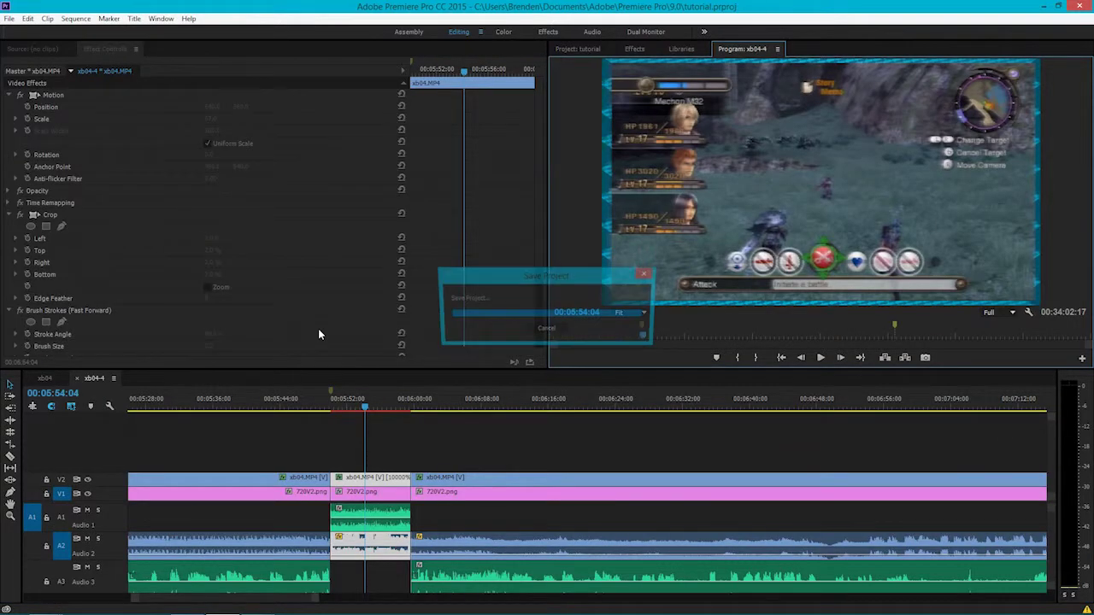
# Step: Move all clips in xb04-4 about 1 minute 15 seconds later to open a gap, and return the playhead to 00:00:00:00
pyautogui.scroll(-5, 406, 422)
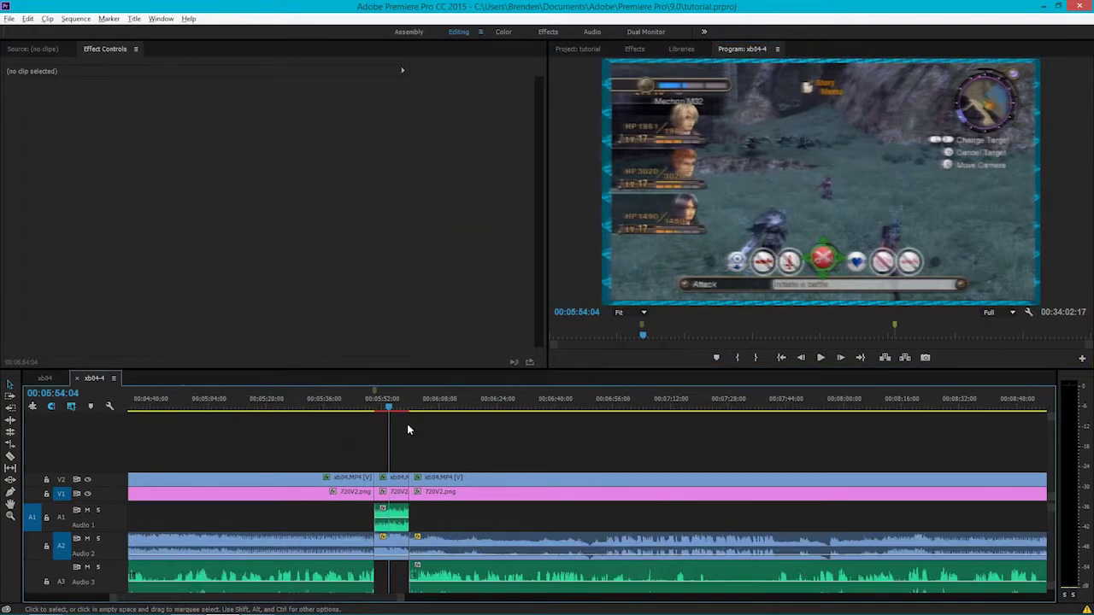
pyautogui.press('-')
pyautogui.press('-')
pyautogui.press('-')
pyautogui.press('-')
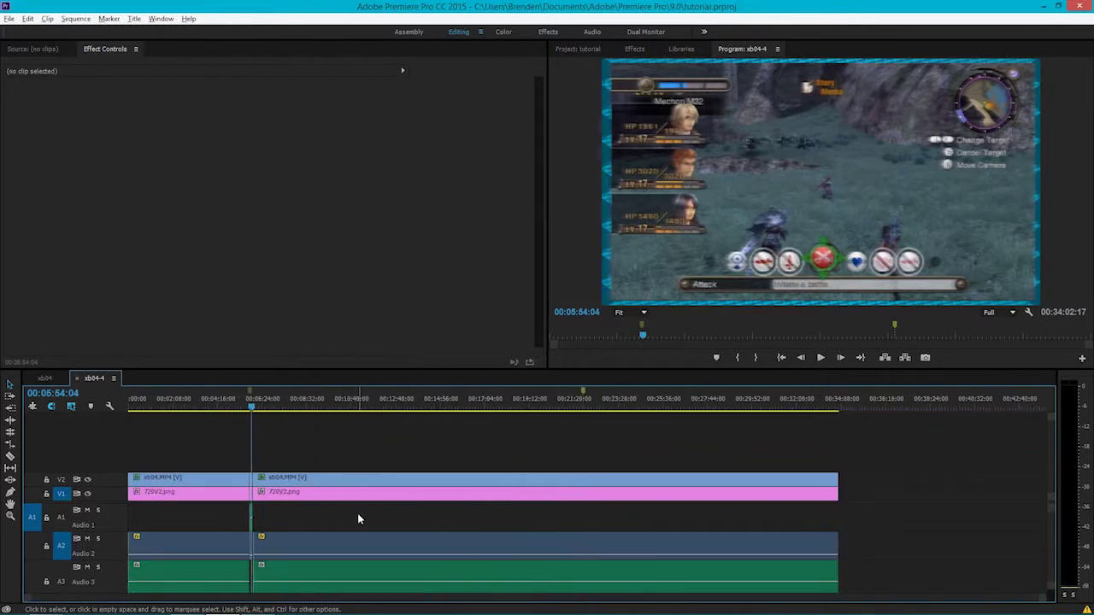
pyautogui.moveTo(158, 448); pyautogui.dragTo(317, 581)
pyautogui.moveTo(196, 486); pyautogui.dragTo(222, 486)
pyautogui.click(137, 400)
# Step: Place IntroBL.mp4 at the very start of the sequence on V2 and Audio 2
pyautogui.click(575, 49)
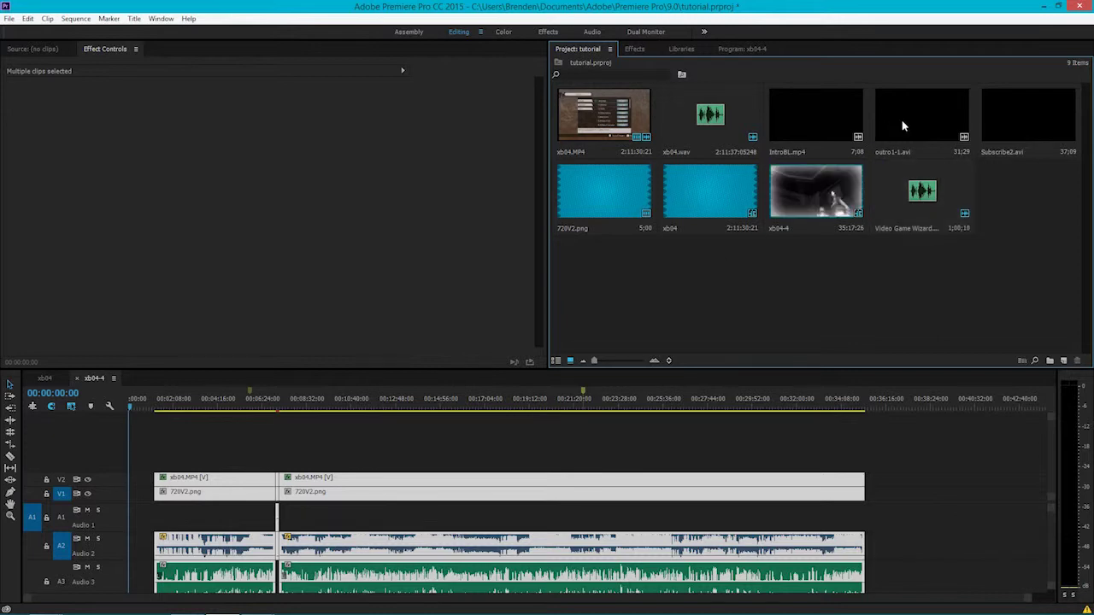
pyautogui.moveTo(823, 114); pyautogui.dragTo(633, 261)
pyautogui.moveTo(144, 515); pyautogui.dragTo(132, 515)
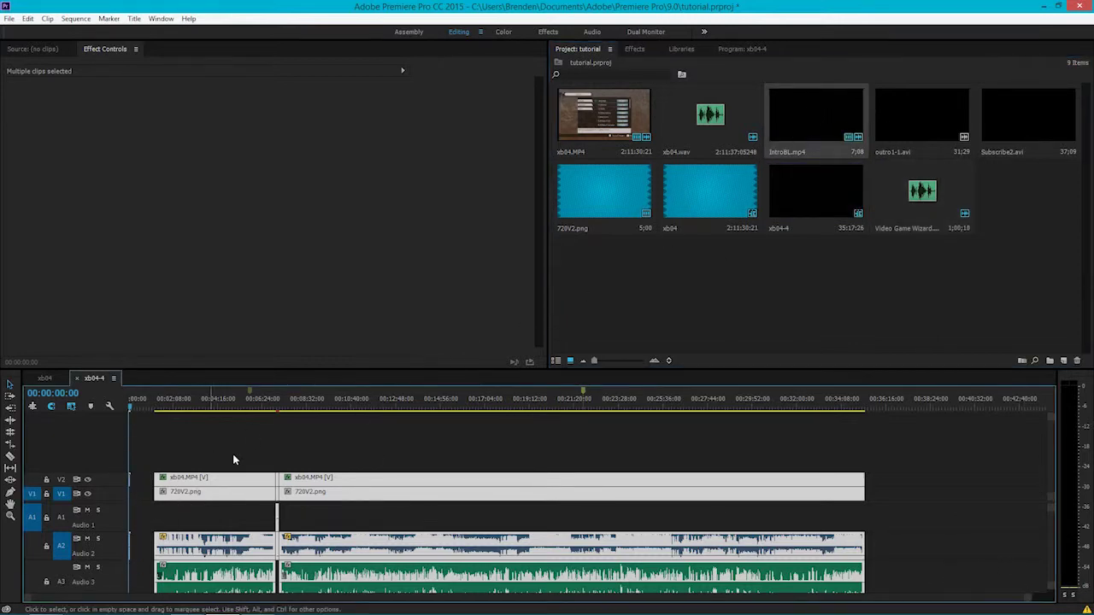
# Step: Close the gap after the intro by moving all the gameplay clips back against the end of IntroBL.mp4
pyautogui.press('=')
pyautogui.press('=')
pyautogui.press('=')
pyautogui.press('=')
pyautogui.press('=')
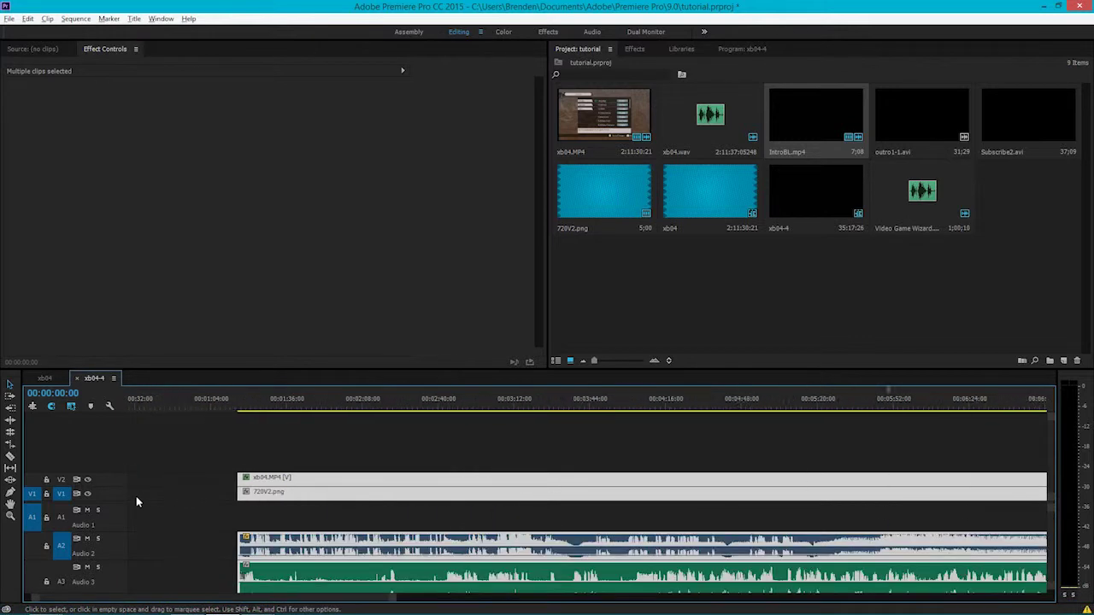
pyautogui.moveTo(473, 486); pyautogui.dragTo(195, 487)
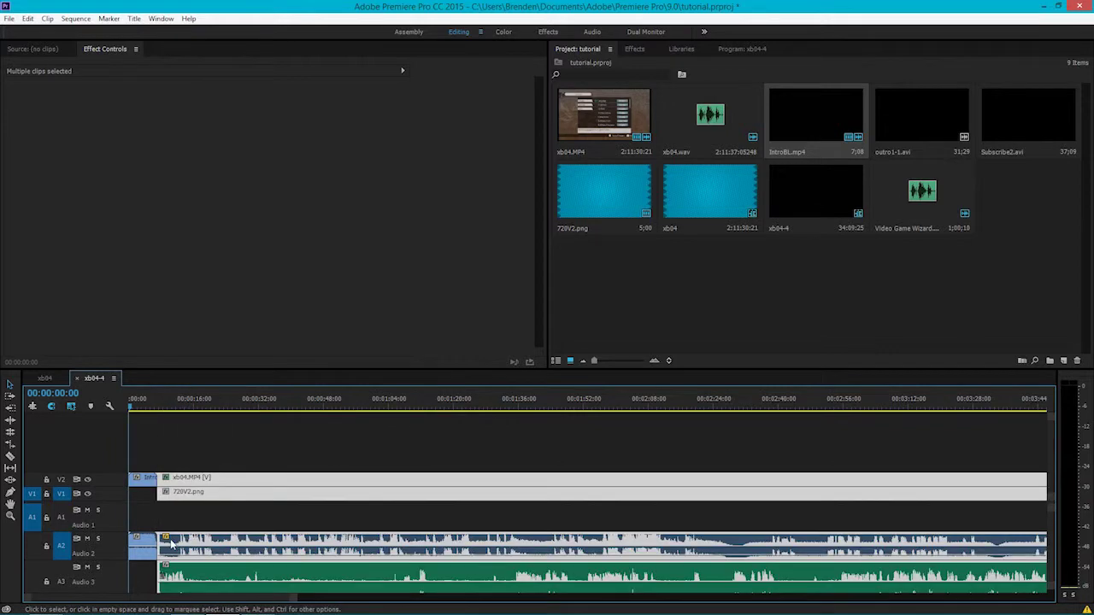
# Step: Make the Audio 2 track taller and lower the volume level of IntroBL.mp4 to about -19 dB
pyautogui.click(136, 522)
pyautogui.moveTo(117, 561); pyautogui.dragTo(117, 569)
pyautogui.click(137, 495)
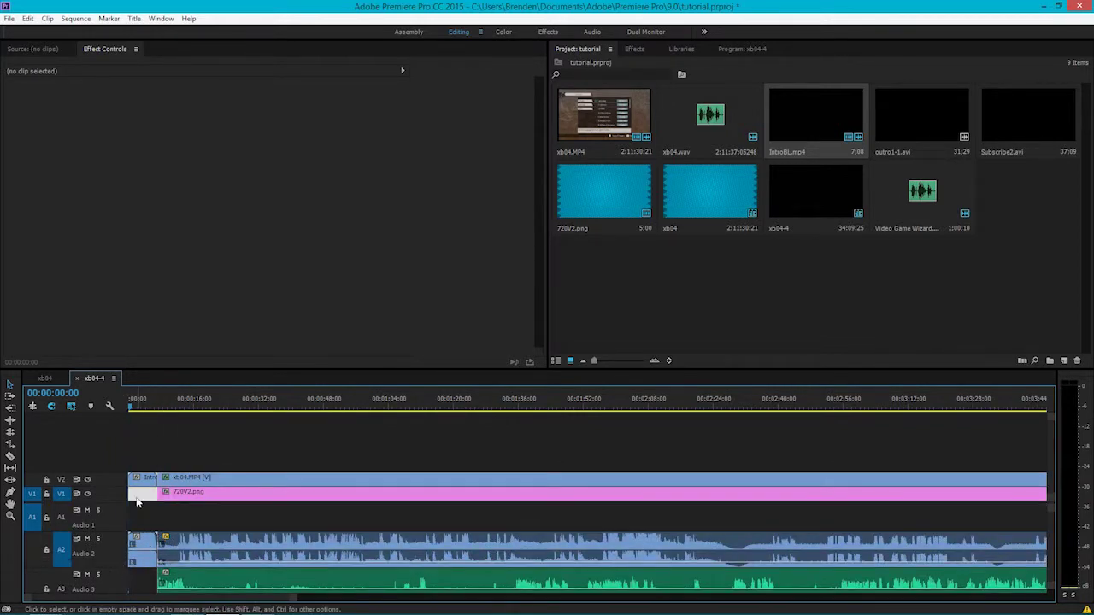
pyautogui.click(146, 555)
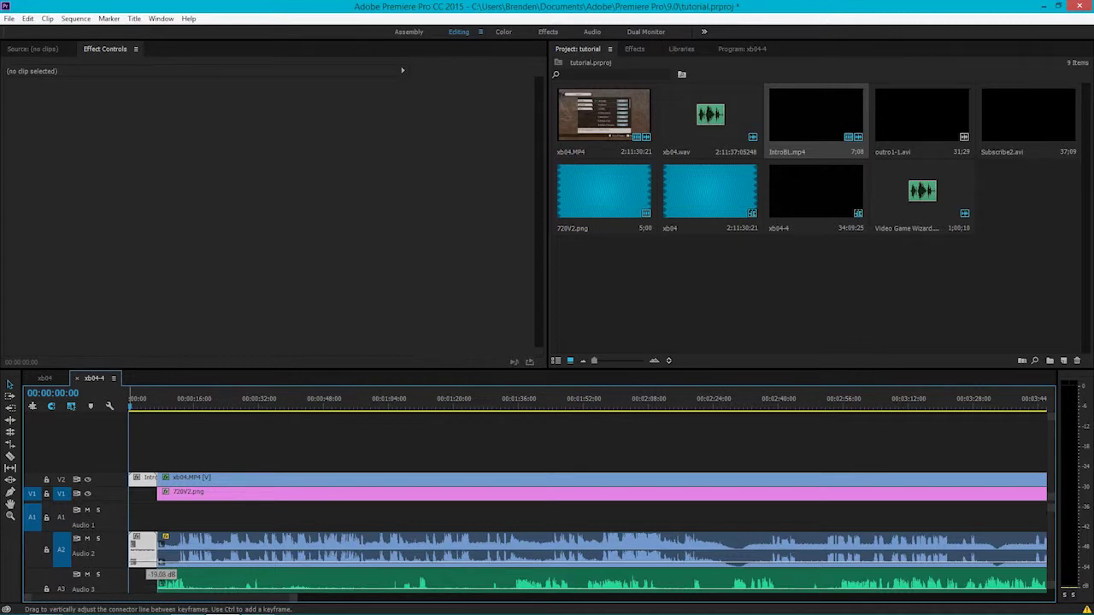
pyautogui.click(152, 564)
pyautogui.doubleClick(114, 564)
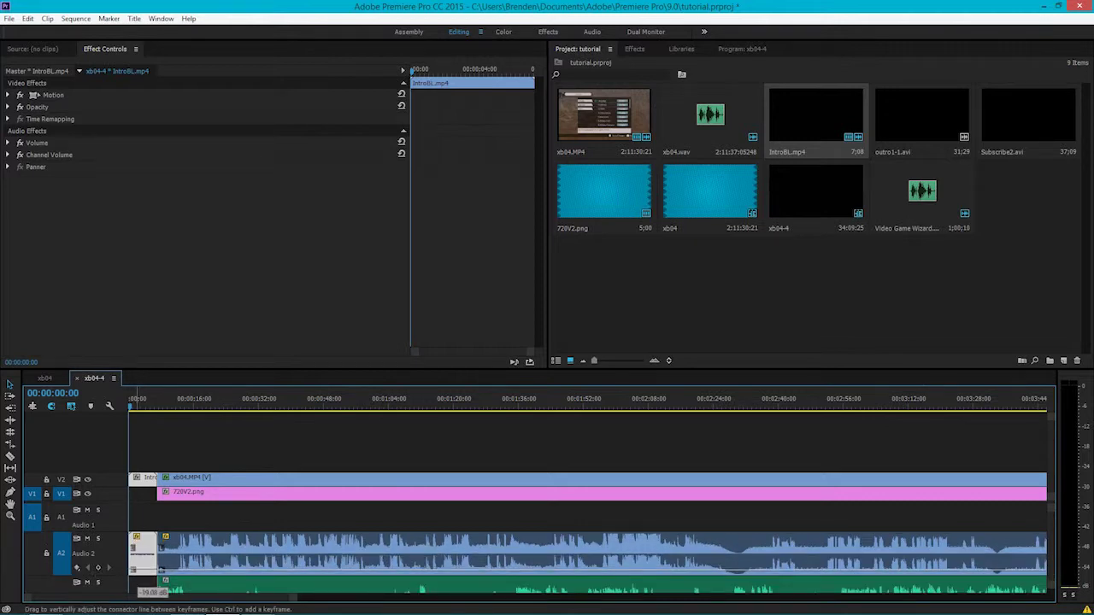
pyautogui.click(150, 495)
# Step: Play the sequence from the start through the intro into the gameplay, and save the project
pyautogui.click(737, 48)
pyautogui.press('space')
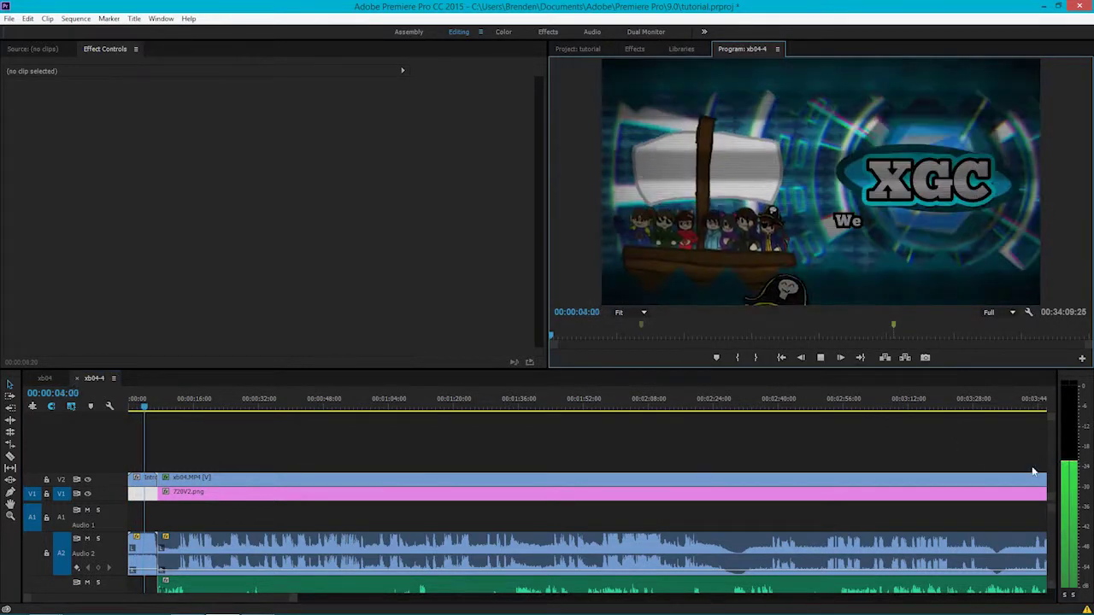
pyautogui.press('space')
pyautogui.scroll(-3, 1056, 535)
pyautogui.press('space')
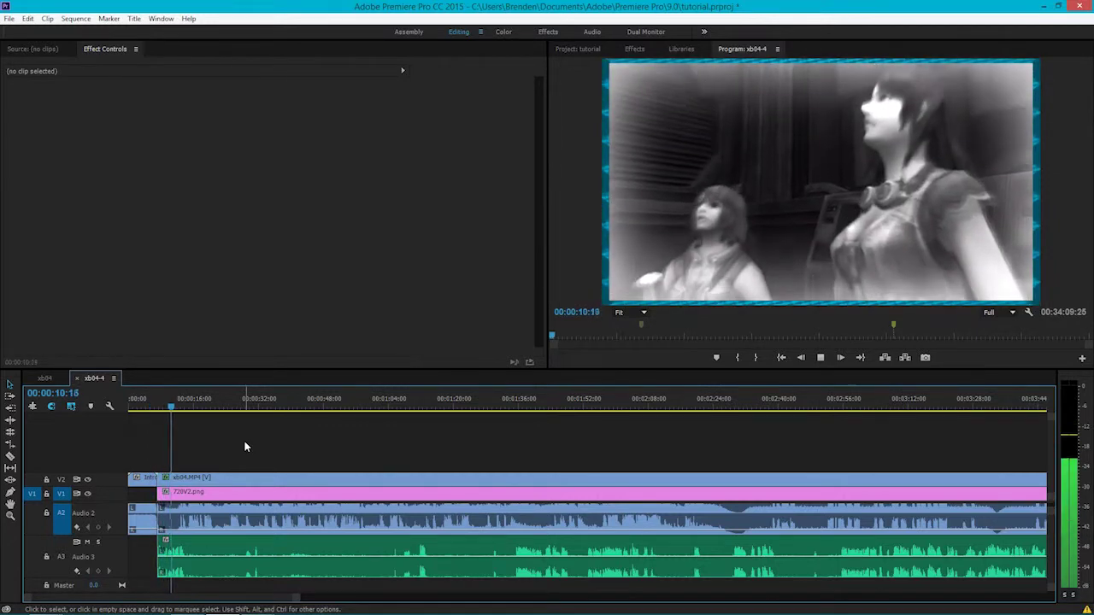
pyautogui.hotkey('ctrl', 's')
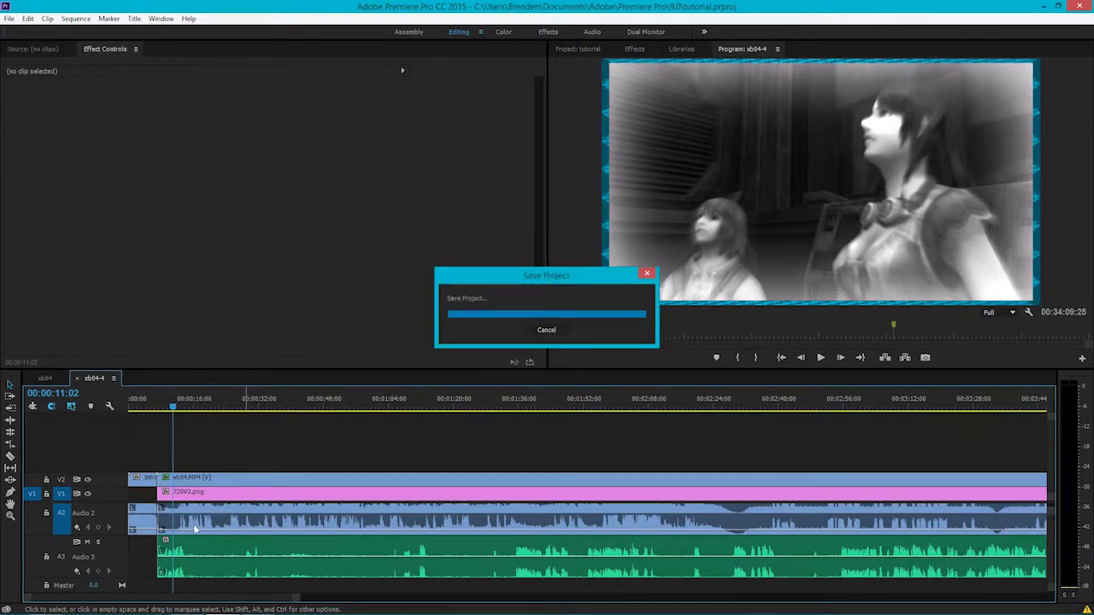
# Step: Play the final minute of the gameplay from about 00:33:11 and stop at 00:33:20:04
pyautogui.press('-')
pyautogui.press('-')
pyautogui.press('-')
pyautogui.press('-')
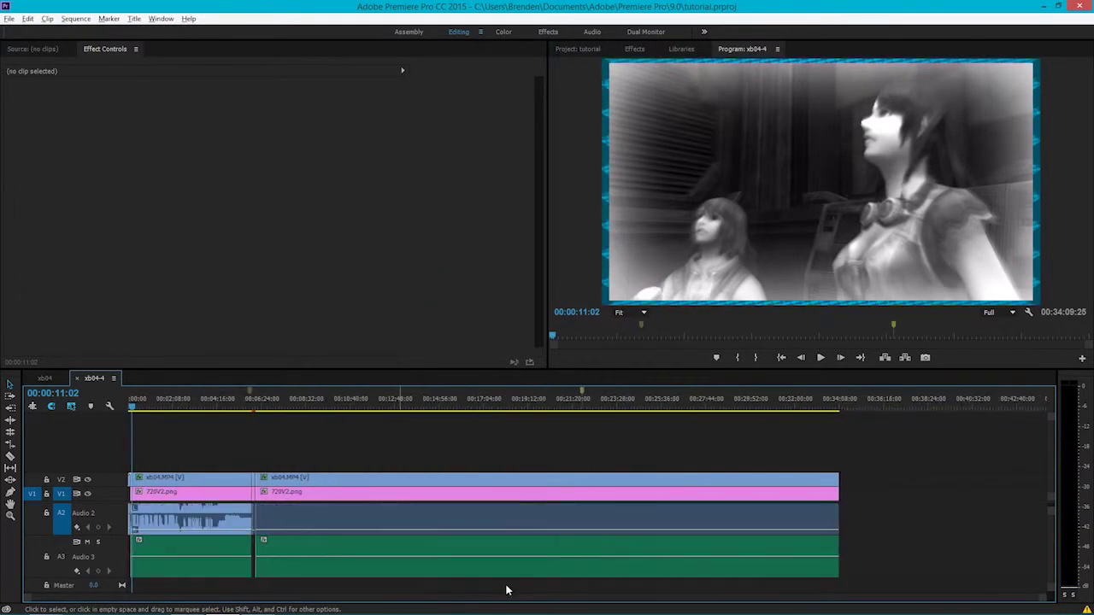
pyautogui.click(817, 405)
pyautogui.press('=')
pyautogui.scroll(4, 852, 481)
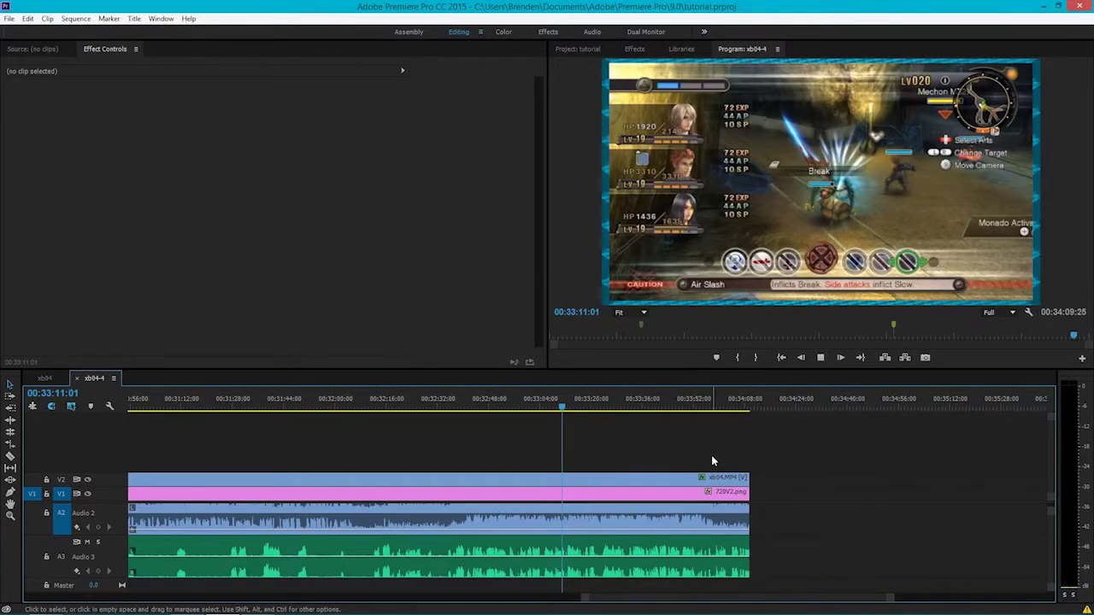
pyautogui.press('space')
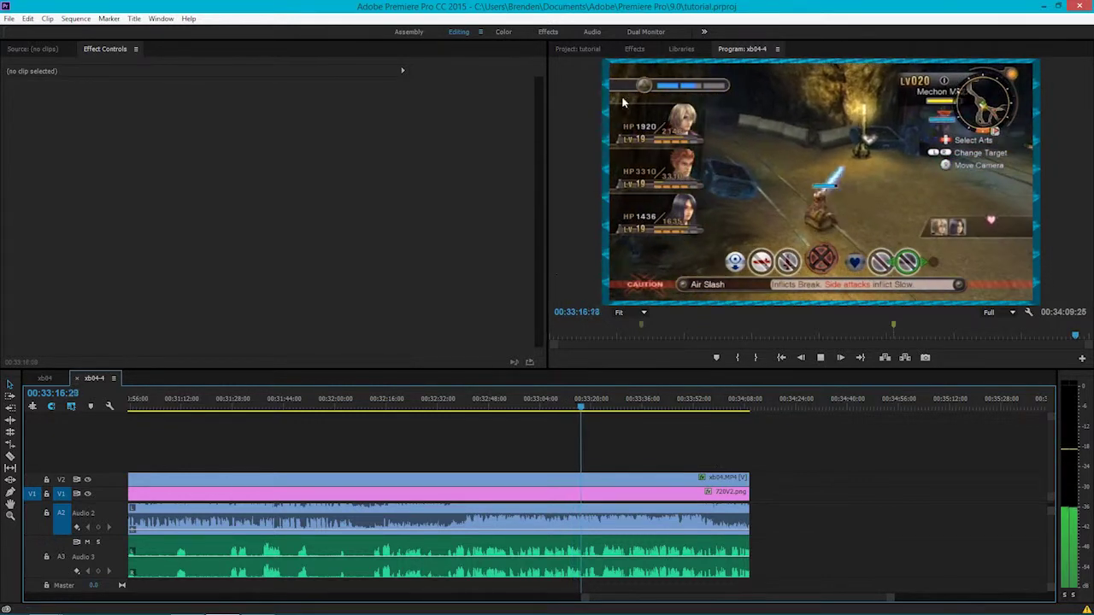
pyautogui.click(609, 54)
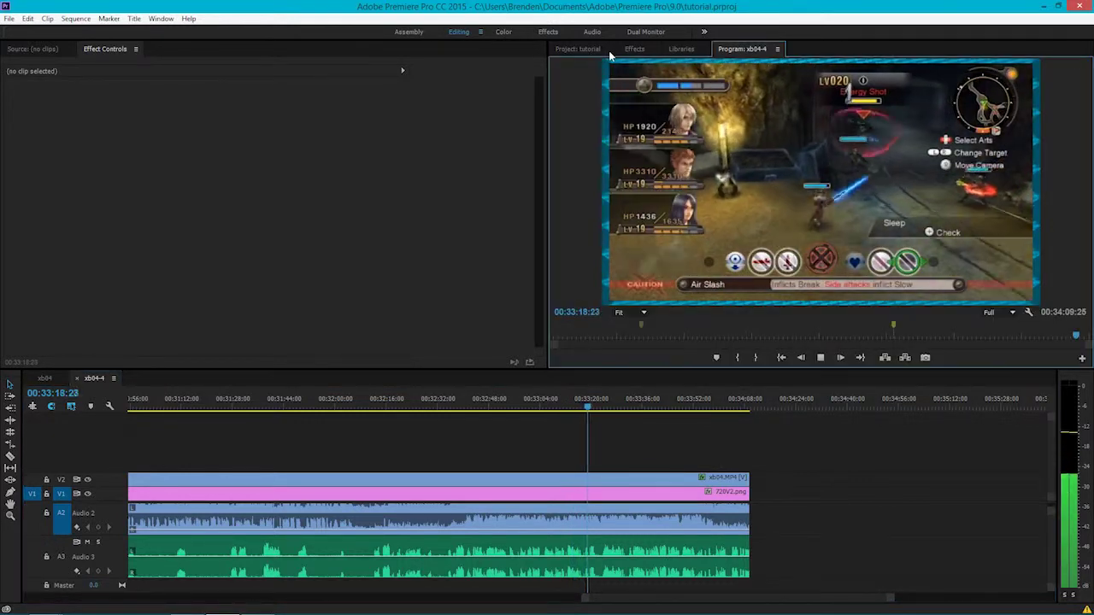
pyautogui.press('space')
# Step: Place Subscribe2.avi on a new V3 track above the gameplay, starting at 00:33:20:04, and select it
pyautogui.click(574, 49)
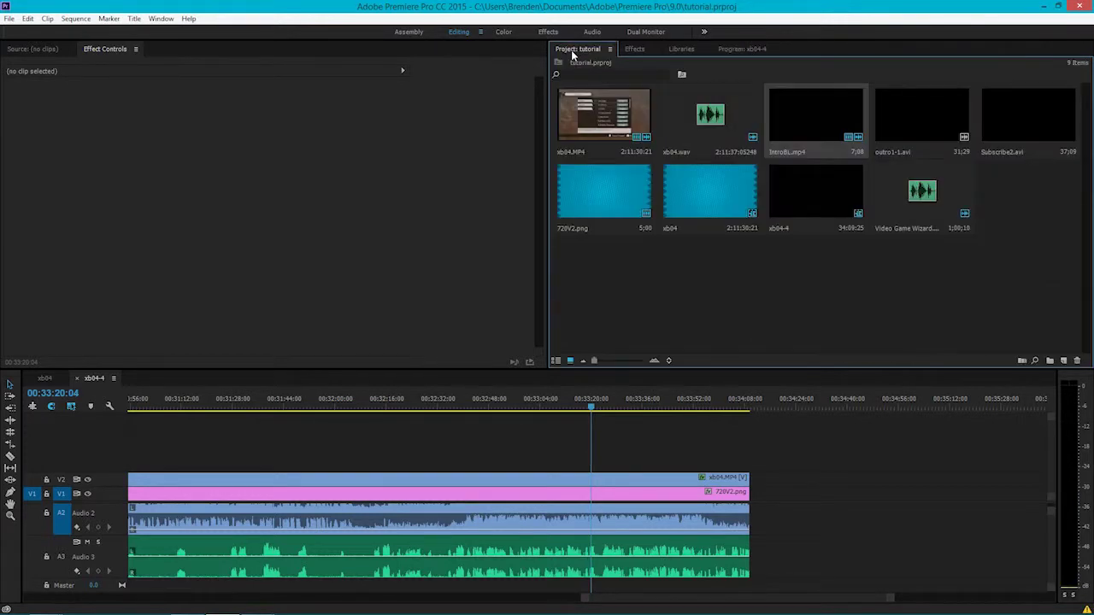
pyautogui.click(696, 290)
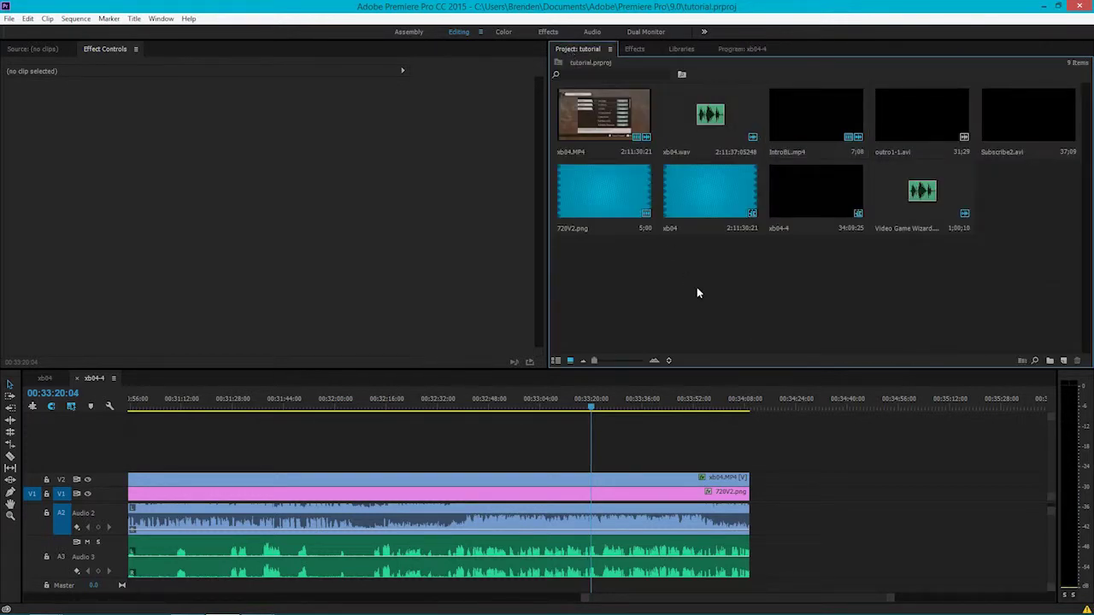
pyautogui.click(1039, 130)
pyautogui.moveTo(1041, 111); pyautogui.dragTo(597, 462)
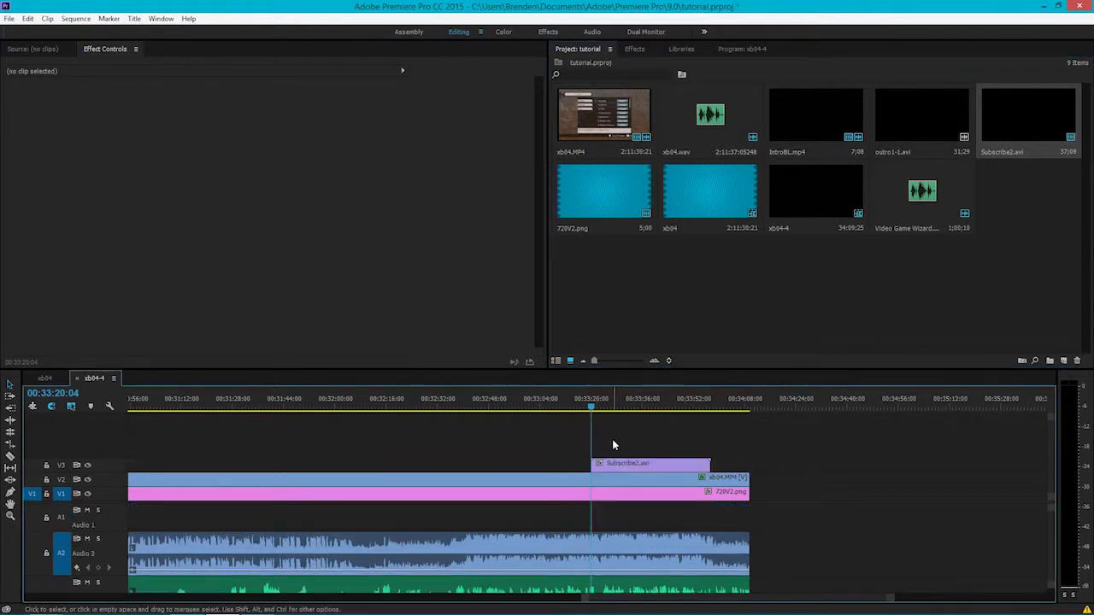
pyautogui.click(622, 468)
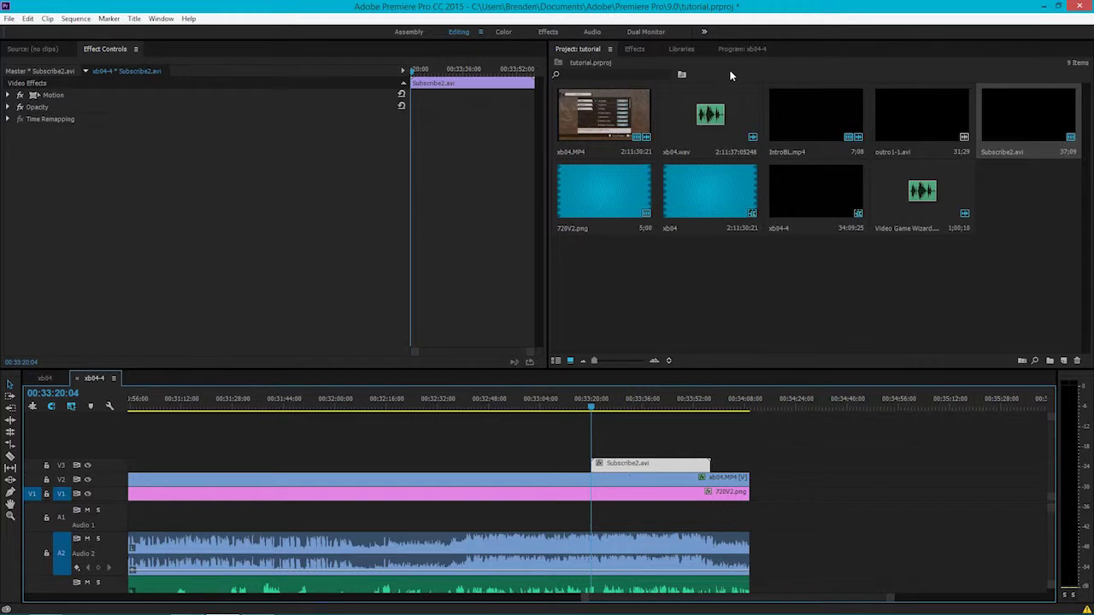
# Step: Play the Subscribe overlay over the gameplay from its start and stop at 00:33:31:23
pyautogui.click(742, 49)
pyautogui.click(819, 358)
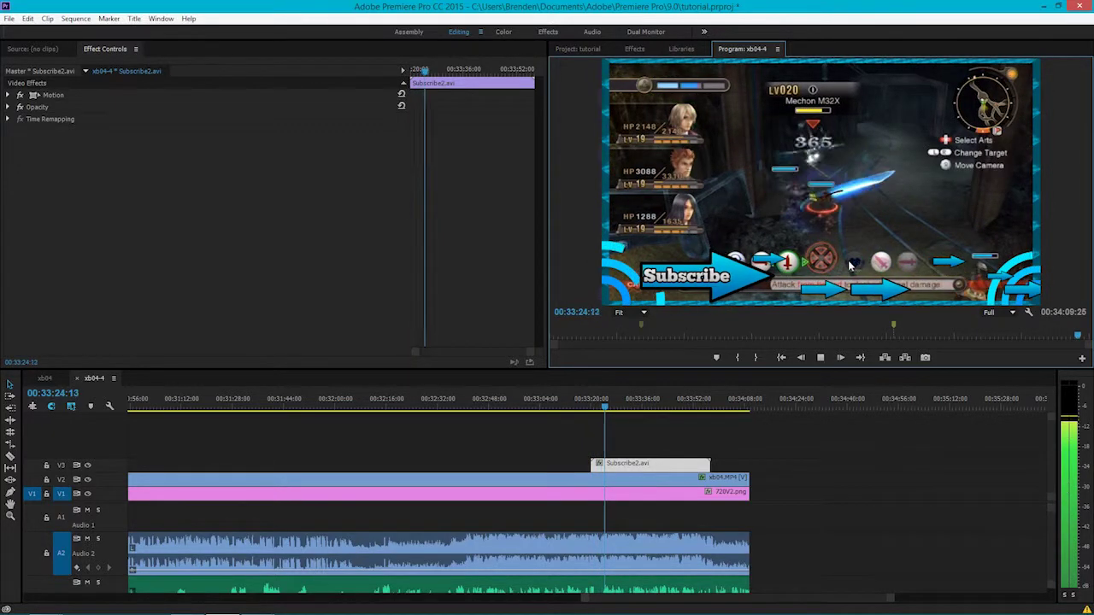
pyautogui.click(819, 359)
# Step: Move Subscribe2.avi on V3 so that it ends flush with the end of the gameplay clips
pyautogui.moveTo(688, 466); pyautogui.dragTo(730, 465)
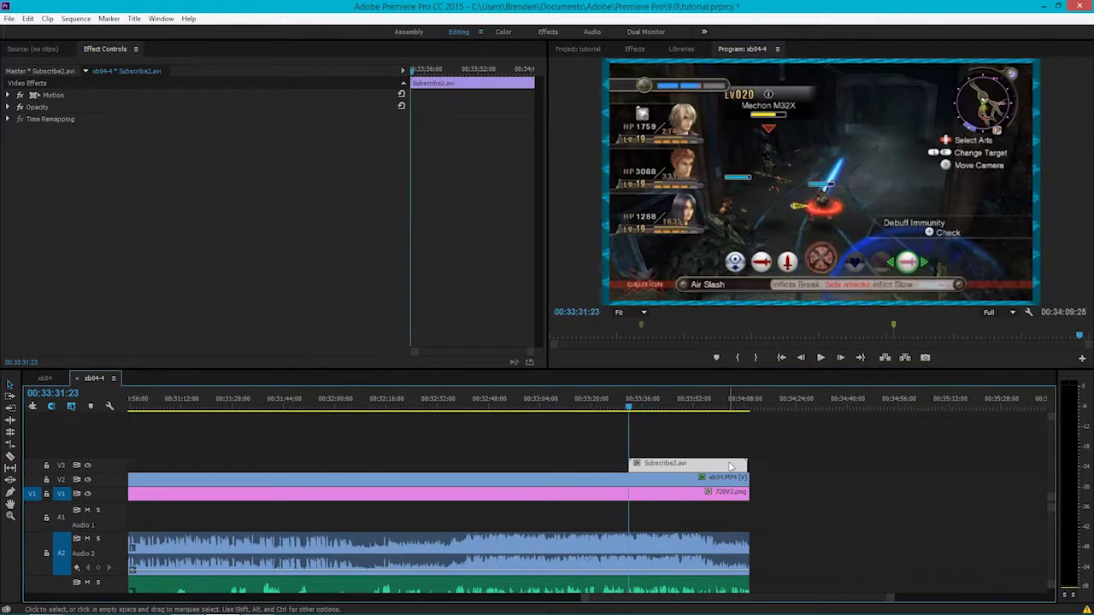
pyautogui.click(821, 358)
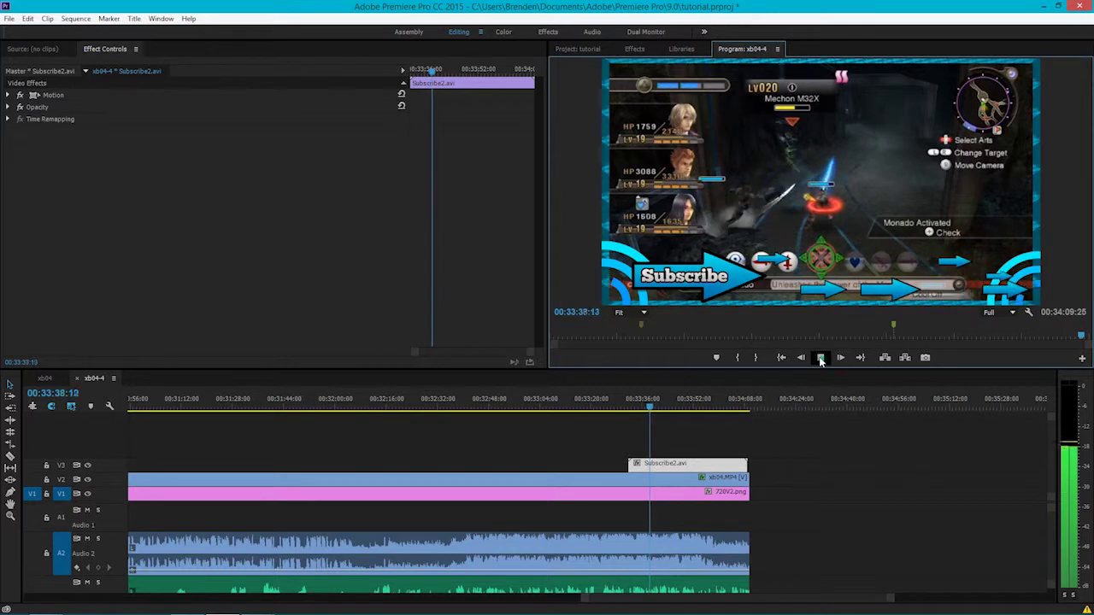
pyautogui.click(820, 358)
pyautogui.moveTo(719, 466); pyautogui.dragTo(722, 466)
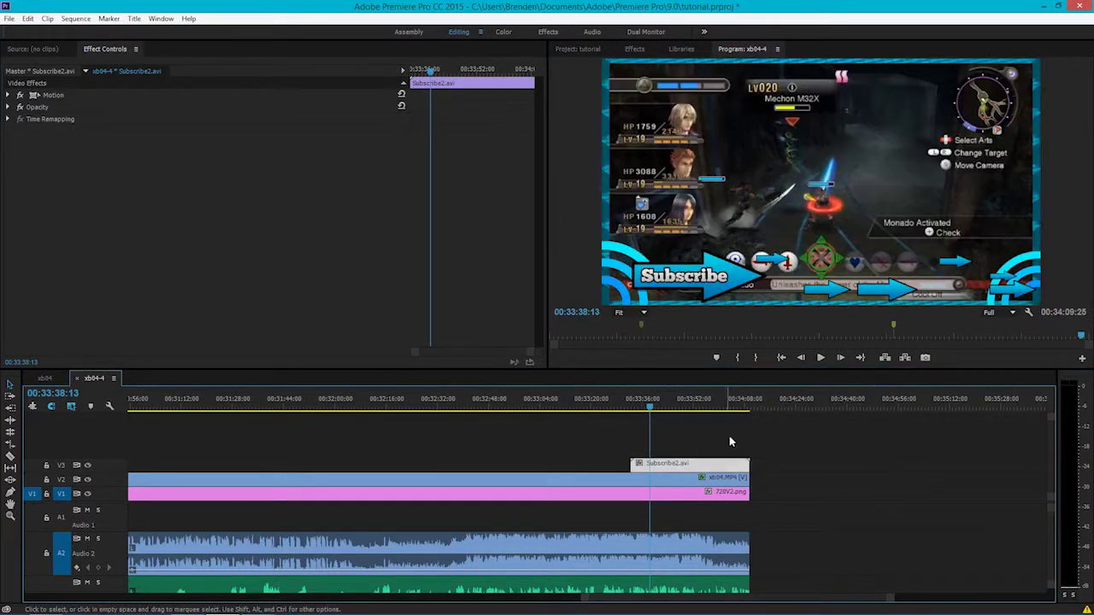
# Step: Play the repositioned Subscribe overlay briefly, save the project, and deselect the clip
pyautogui.click(821, 358)
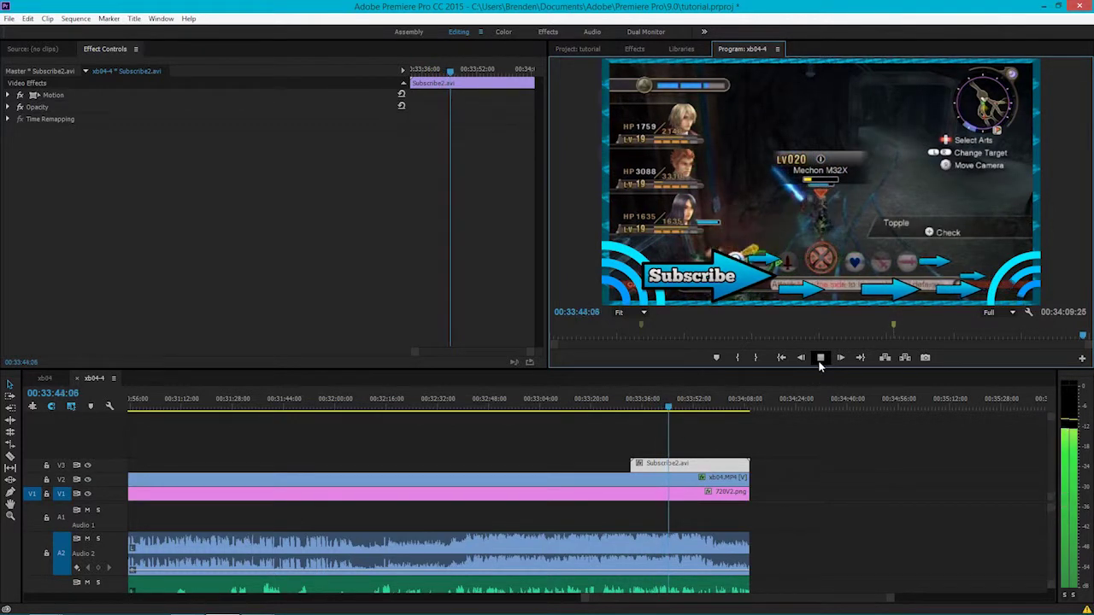
pyautogui.click(819, 362)
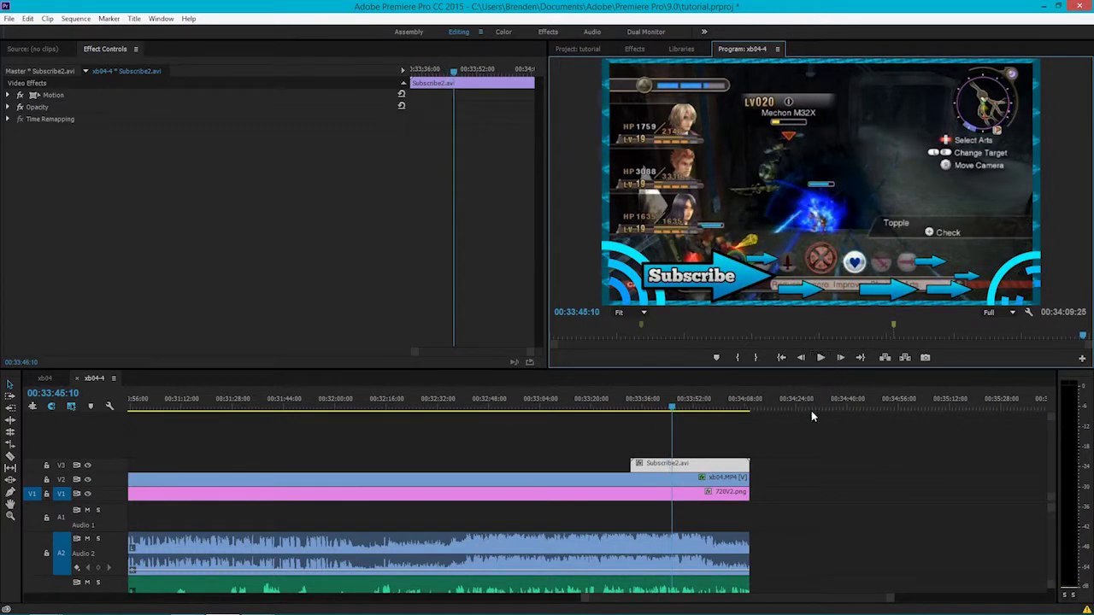
pyautogui.hotkey('ctrl', 's')
pyautogui.click(808, 457)
# Step: Move the playhead to the exact end of the gameplay clips at 00:34:09:25
pyautogui.scroll(1, 782, 457)
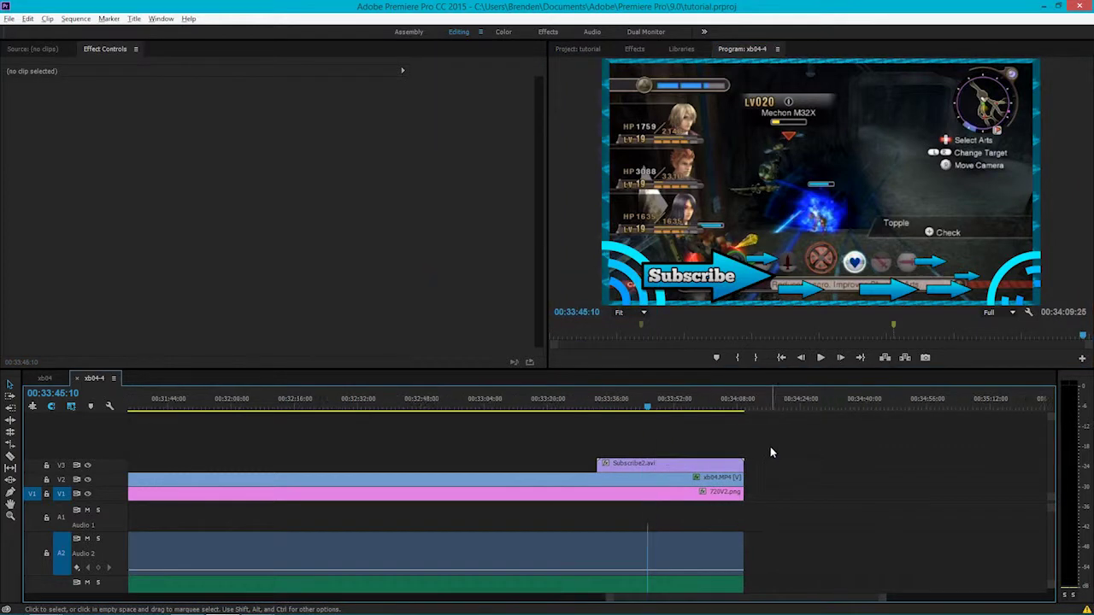
pyautogui.scroll(1, 770, 453)
pyautogui.click(715, 411)
pyautogui.moveTo(709, 410); pyautogui.dragTo(709, 410)
pyautogui.press('space')
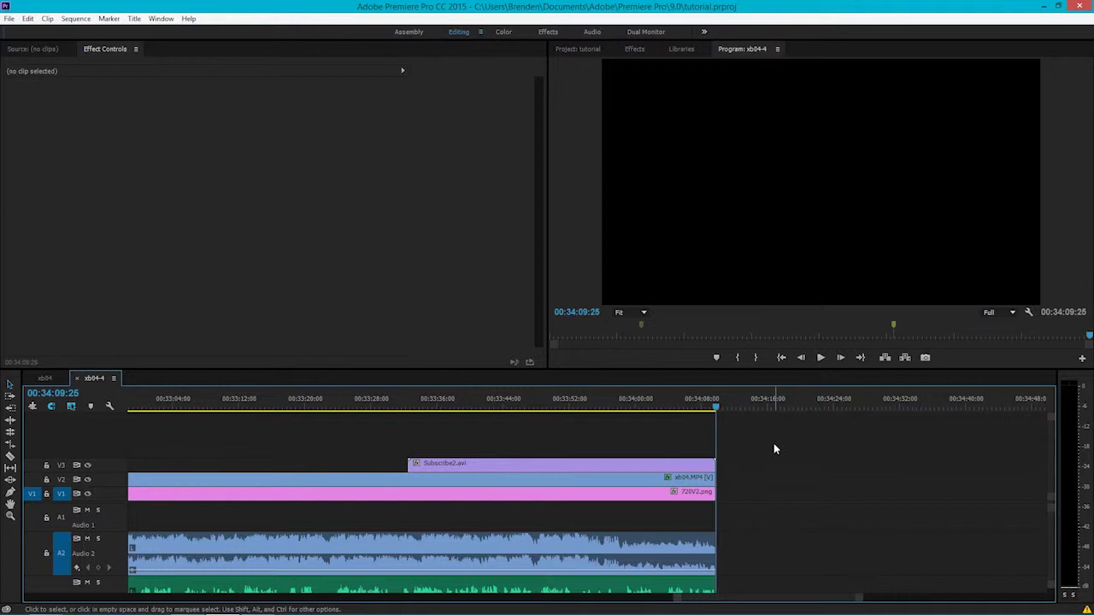
pyautogui.press('Left')
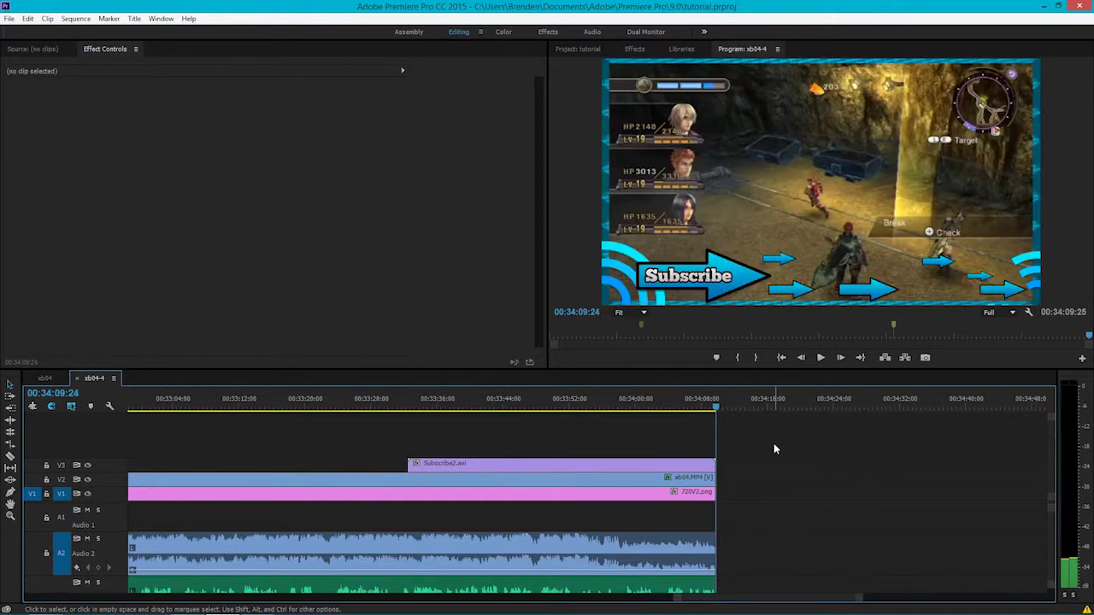
pyautogui.press('Right')
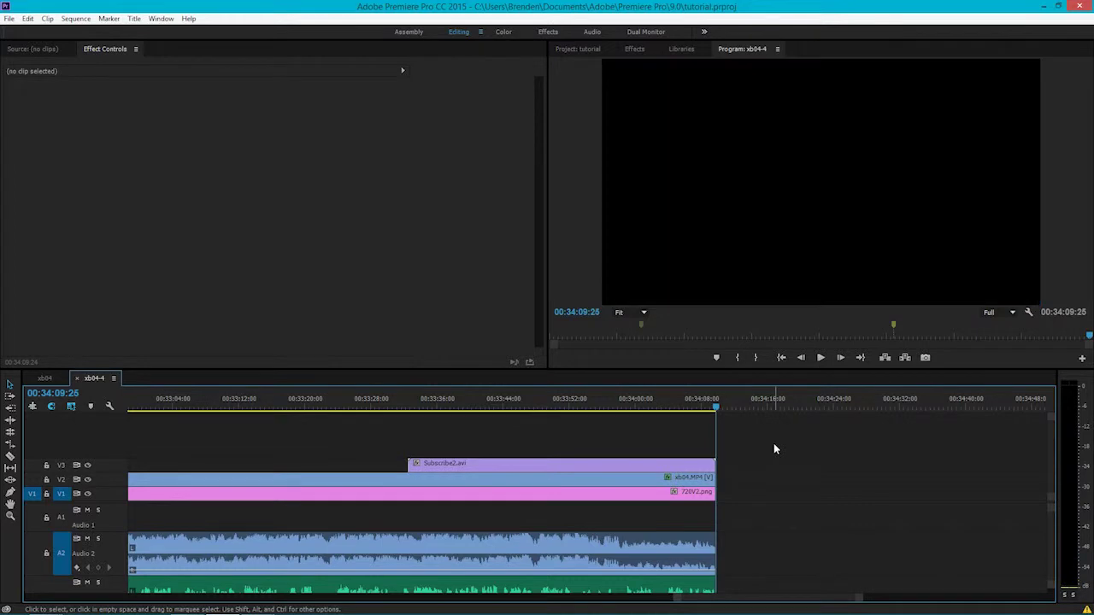
# Step: Place outro1-1.avi on a new V4 track at about 00:33:53, overlapping the end of the gameplay
pyautogui.click(582, 52)
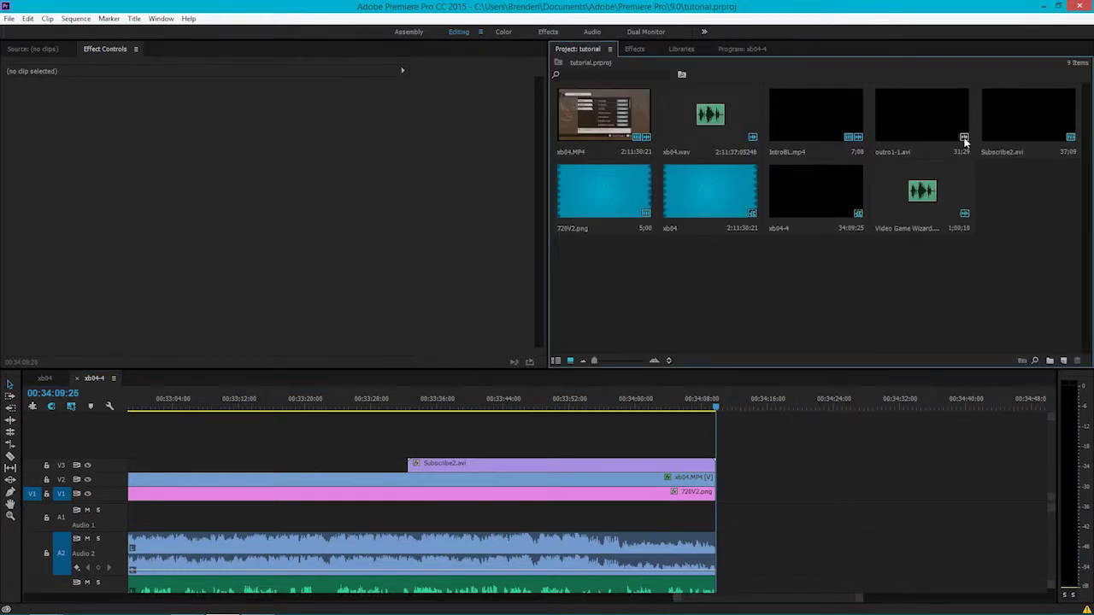
pyautogui.click(947, 112)
pyautogui.moveTo(919, 135); pyautogui.dragTo(581, 457)
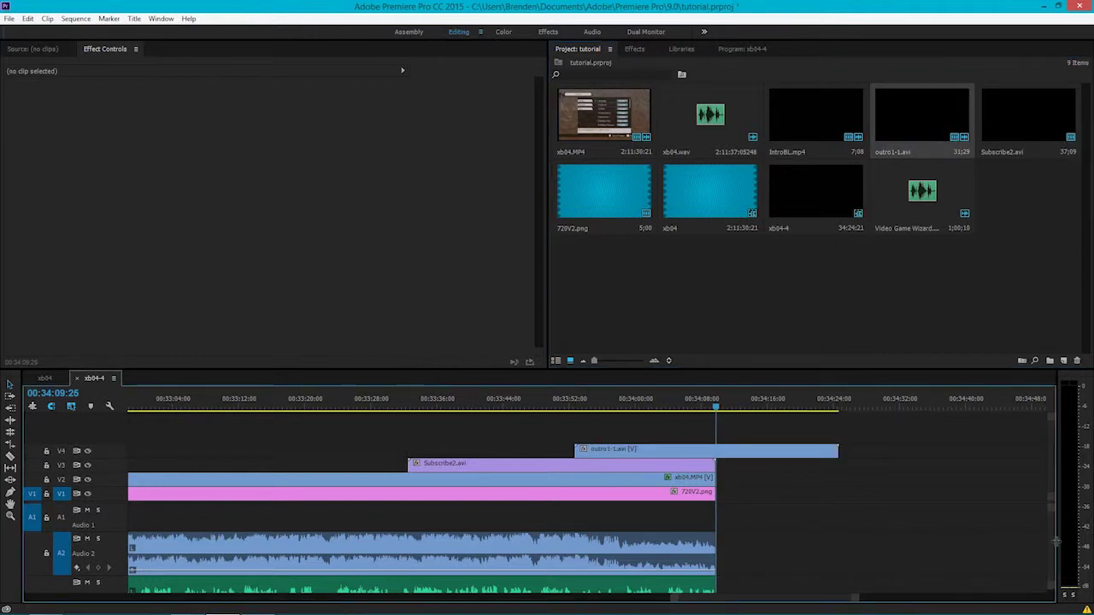
# Step: Make the Audio 4 track taller and lower the volume level of outro1-1.avi almost to the bottom of the clip
pyautogui.scroll(-2, 1049, 552)
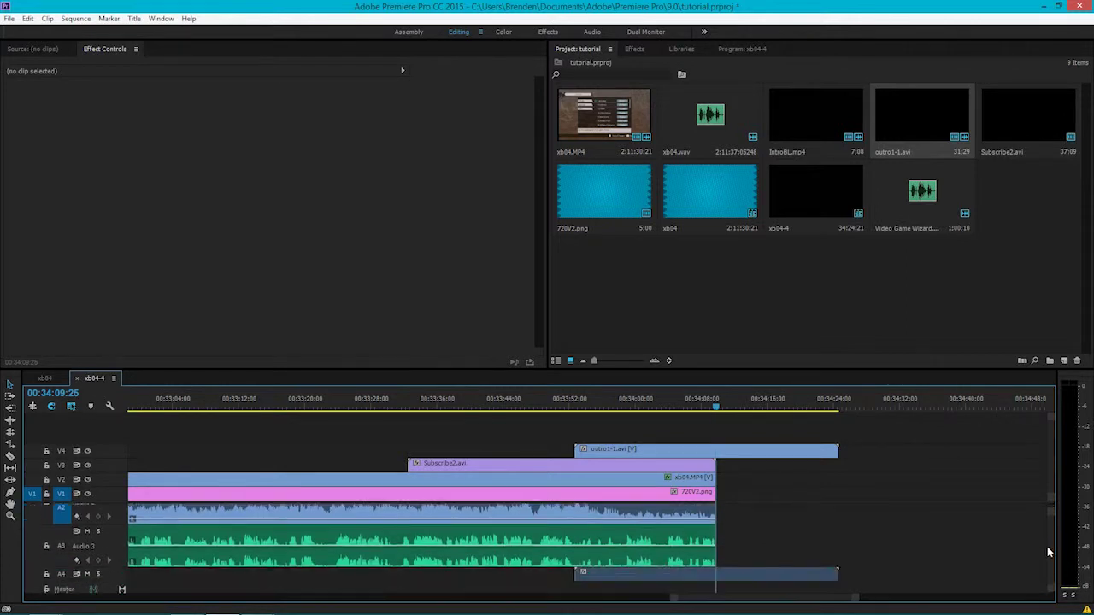
pyautogui.scroll(-1, 1050, 551)
pyautogui.doubleClick(109, 557)
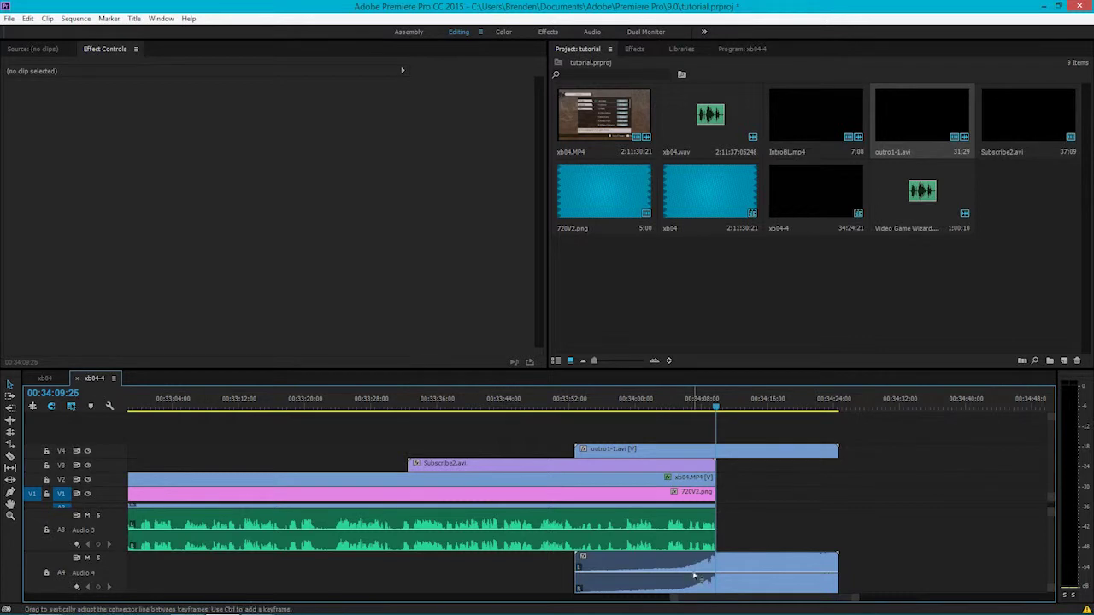
pyautogui.moveTo(694, 577); pyautogui.dragTo(694, 590)
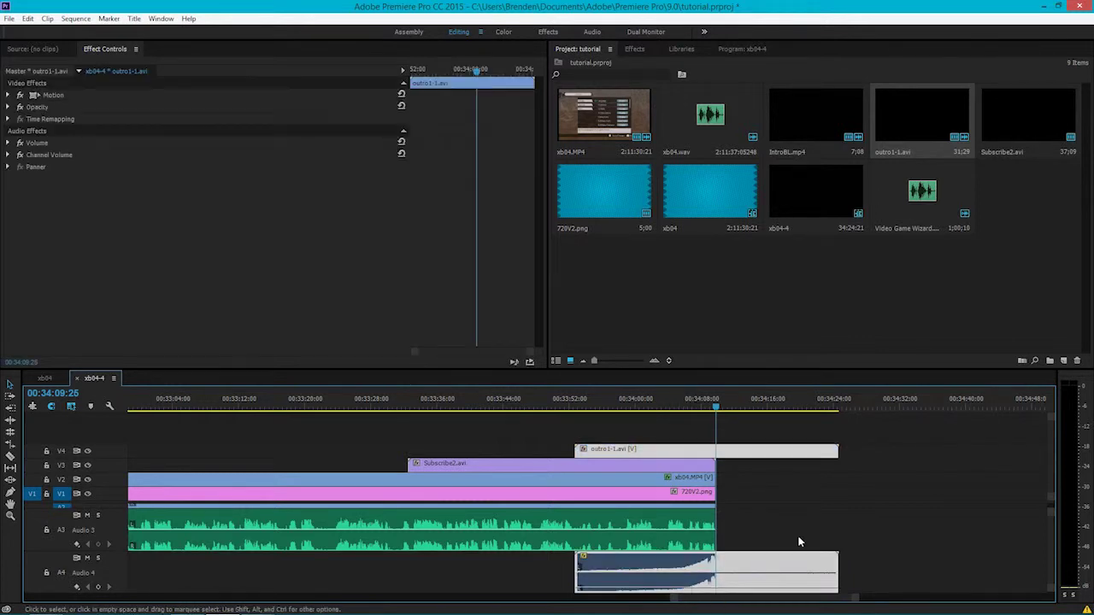
pyautogui.click(782, 517)
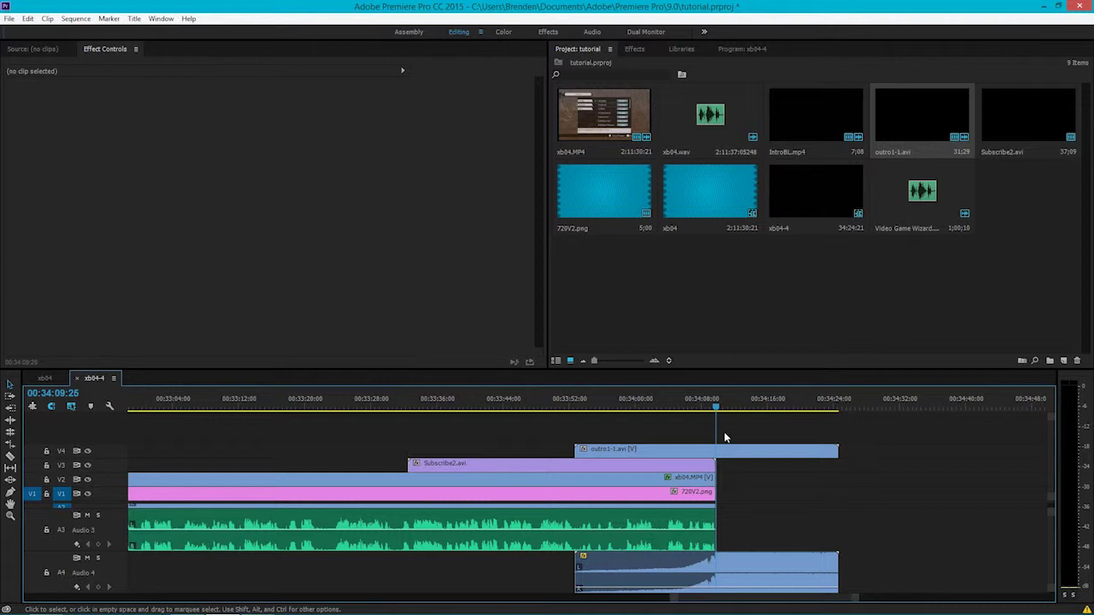
# Step: With snapping turned off, shift outro1-1.avi about three frames later against the gameplay's end, and turn snapping back on
pyautogui.click(722, 48)
pyautogui.keyDown('alt'); pyautogui.scroll(2, 732, 443); pyautogui.keyUp('alt')
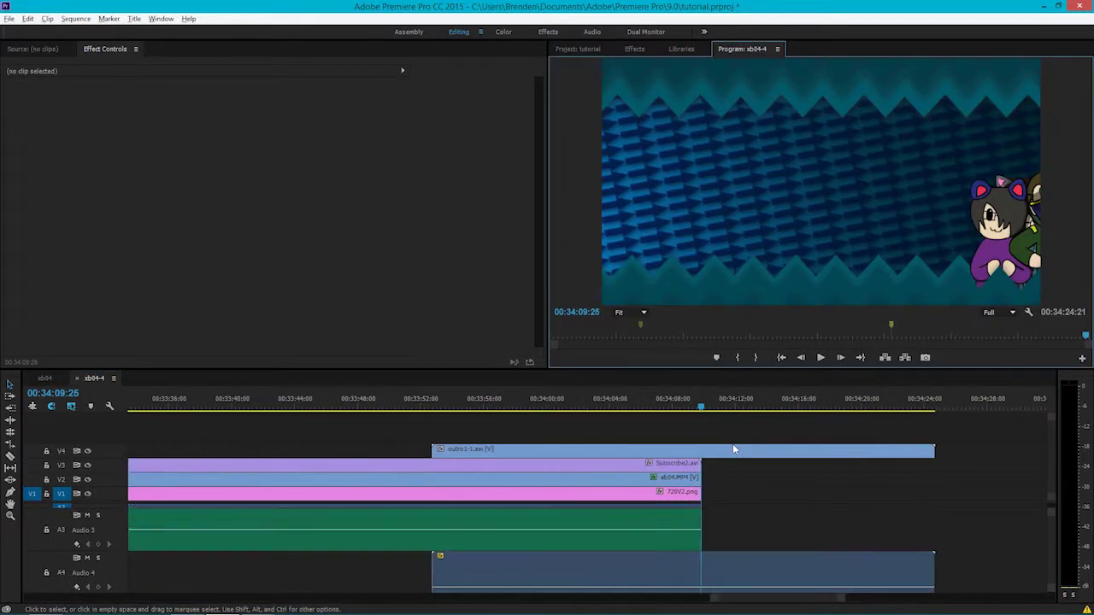
pyautogui.click(51, 407)
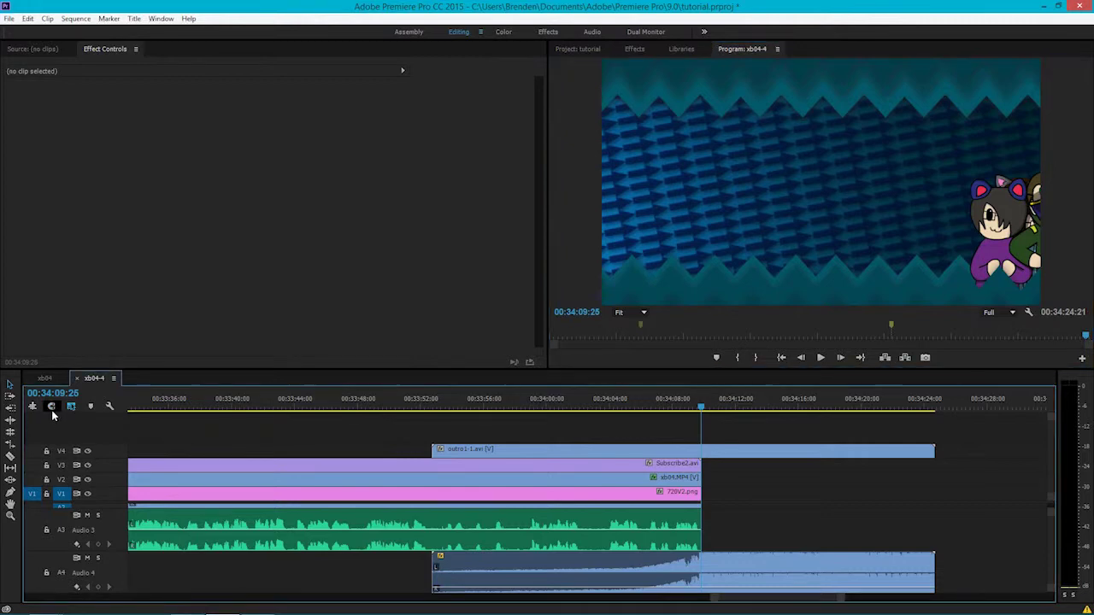
pyautogui.keyDown('alt'); pyautogui.scroll(2, 691, 475); pyautogui.keyUp('alt')
pyautogui.moveTo(716, 451); pyautogui.dragTo(724, 452)
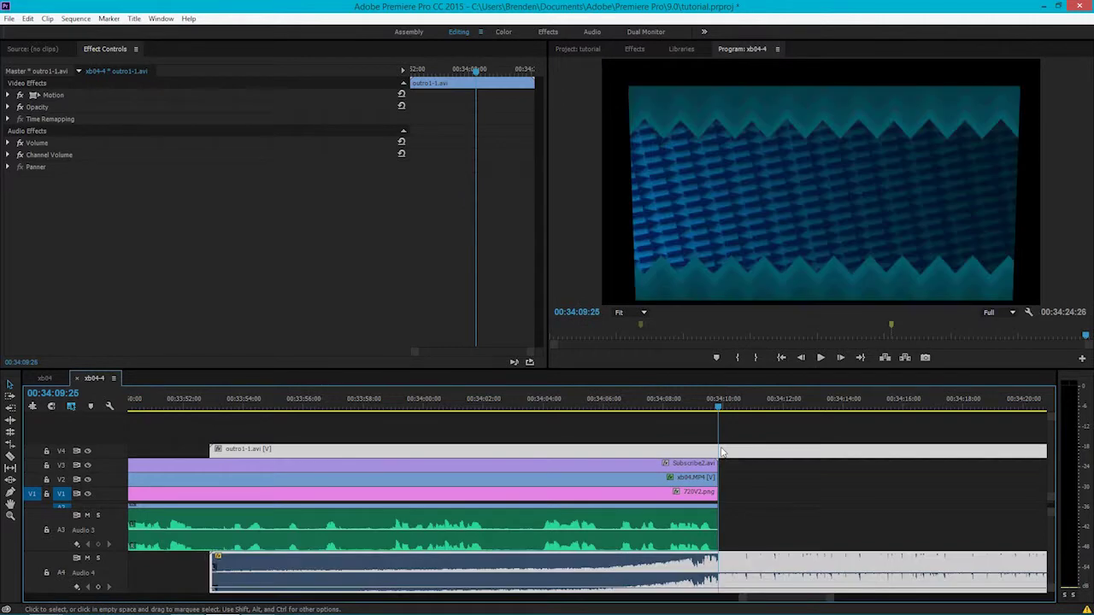
pyautogui.moveTo(724, 453); pyautogui.dragTo(723, 453)
pyautogui.click(51, 406)
# Step: Play the transition from the gameplay into the outro from 00:34:06:05, and save the project
pyautogui.press('-')
pyautogui.press('-')
pyautogui.press('-')
pyautogui.click(454, 403)
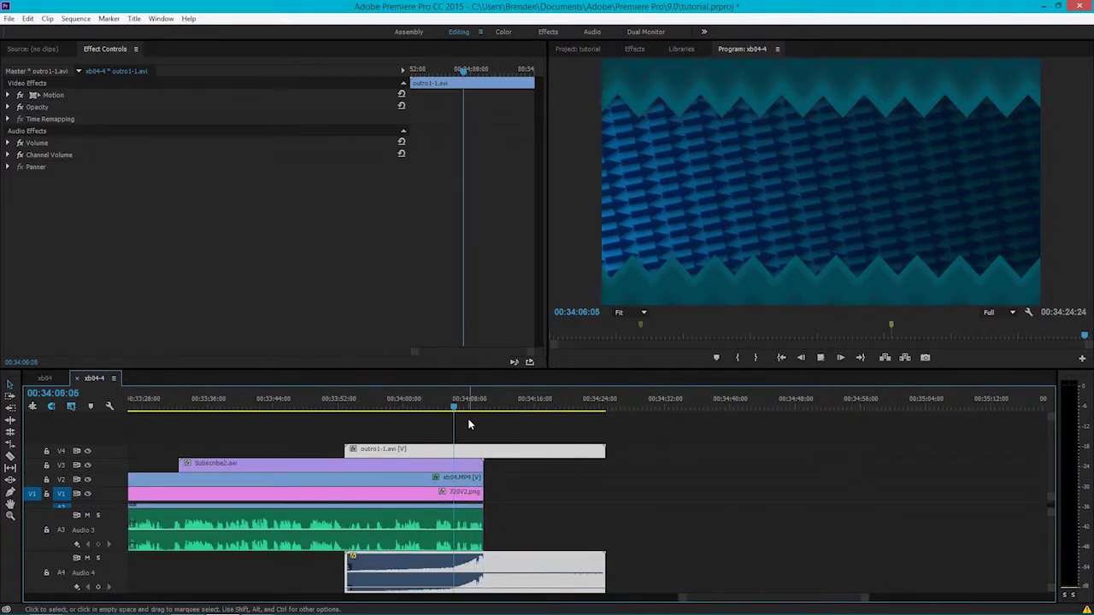
pyautogui.press('space')
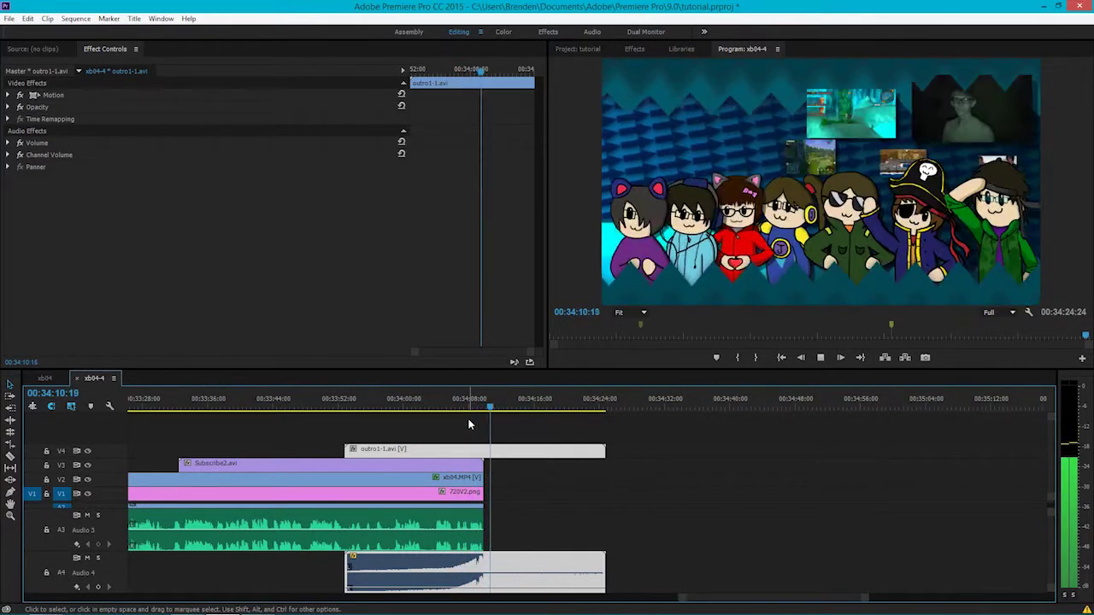
pyautogui.press('space')
pyautogui.hotkey('ctrl', 's')
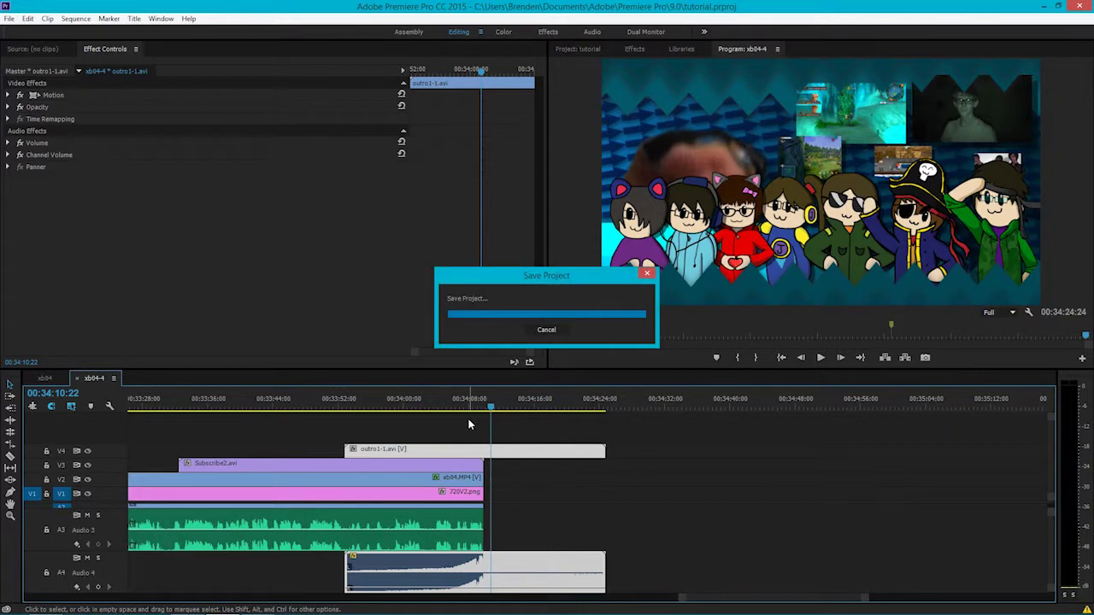
# Step: Review the whole sequence, jumping to the second marker at 00:21:47:23 and on to the outro overlap near the end
pyautogui.click(536, 443)
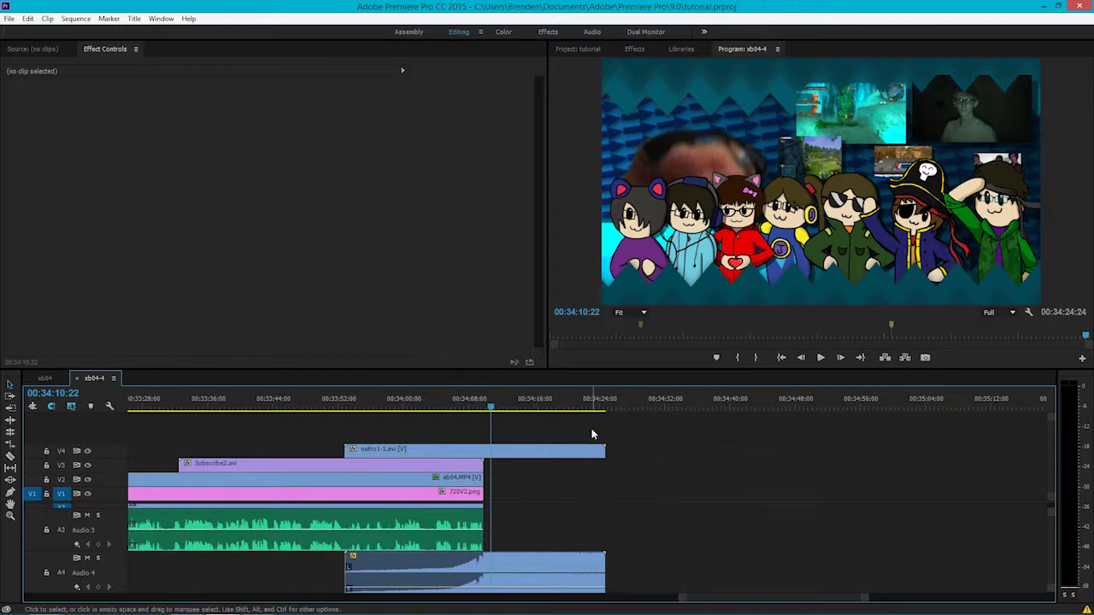
pyautogui.scroll(-8, 659, 515)
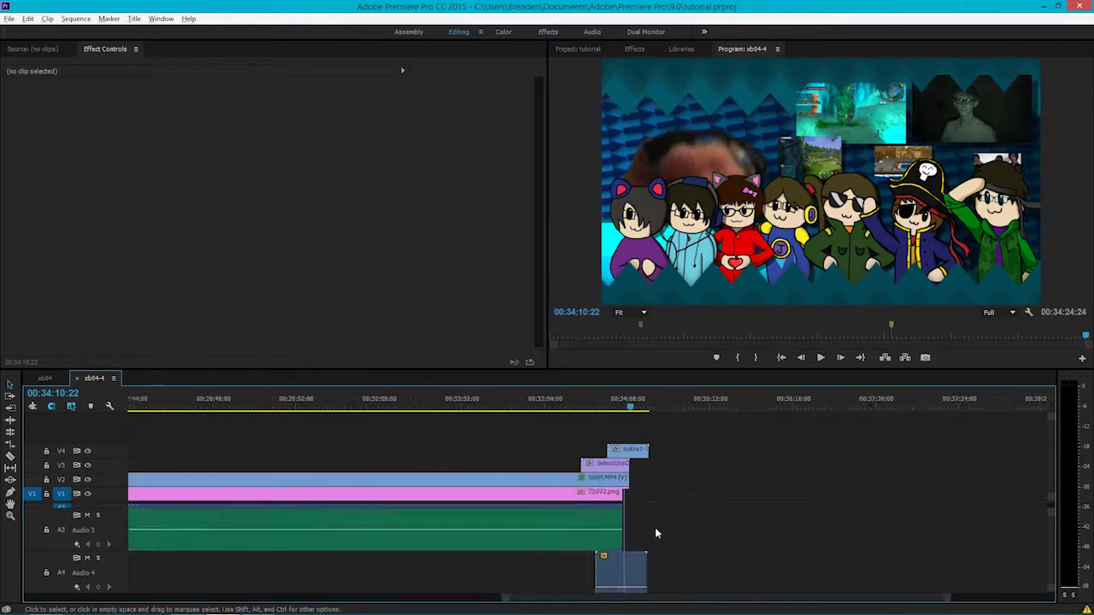
pyautogui.scroll(-2, 650, 543)
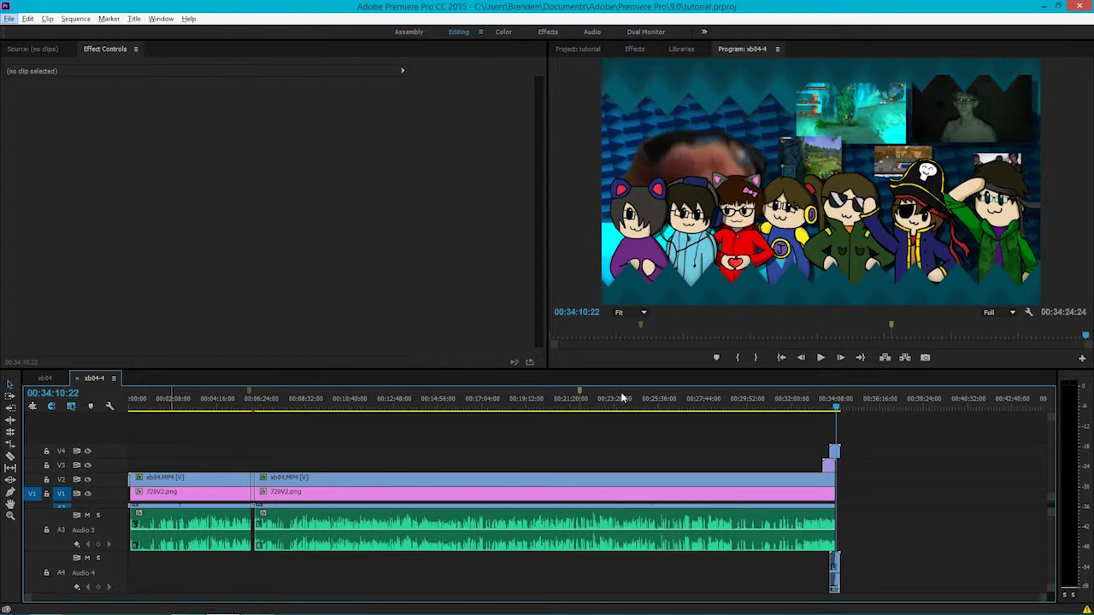
pyautogui.click(580, 398)
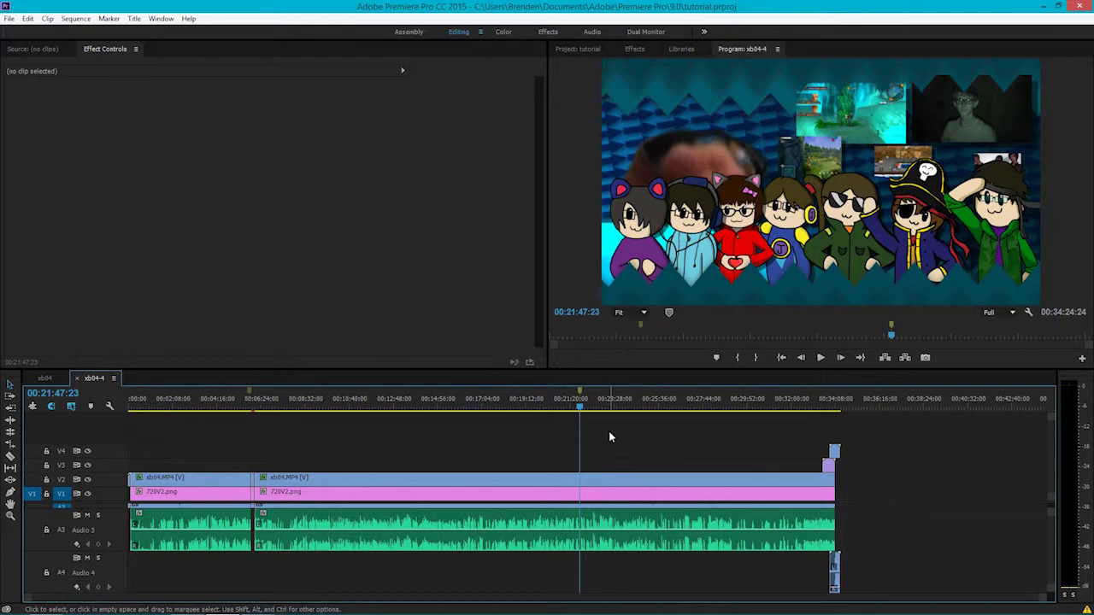
pyautogui.click(833, 401)
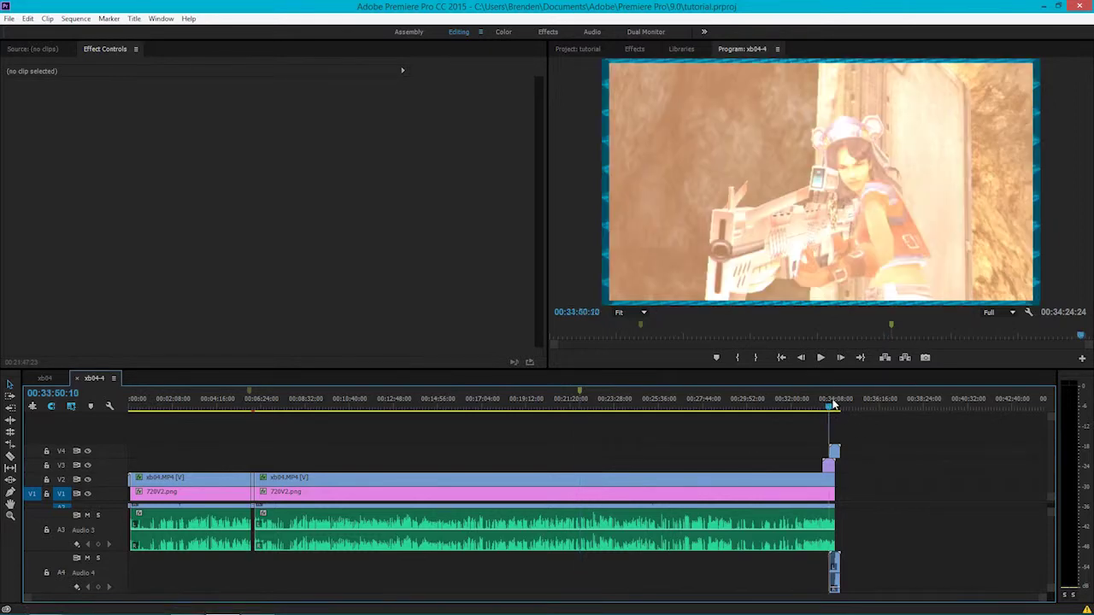
# Step: Open the export settings for the xb04-4 sequence and choose the Youtube 720p preset with the H.264 format
pyautogui.moveTo(832, 407); pyautogui.dragTo(839, 405)
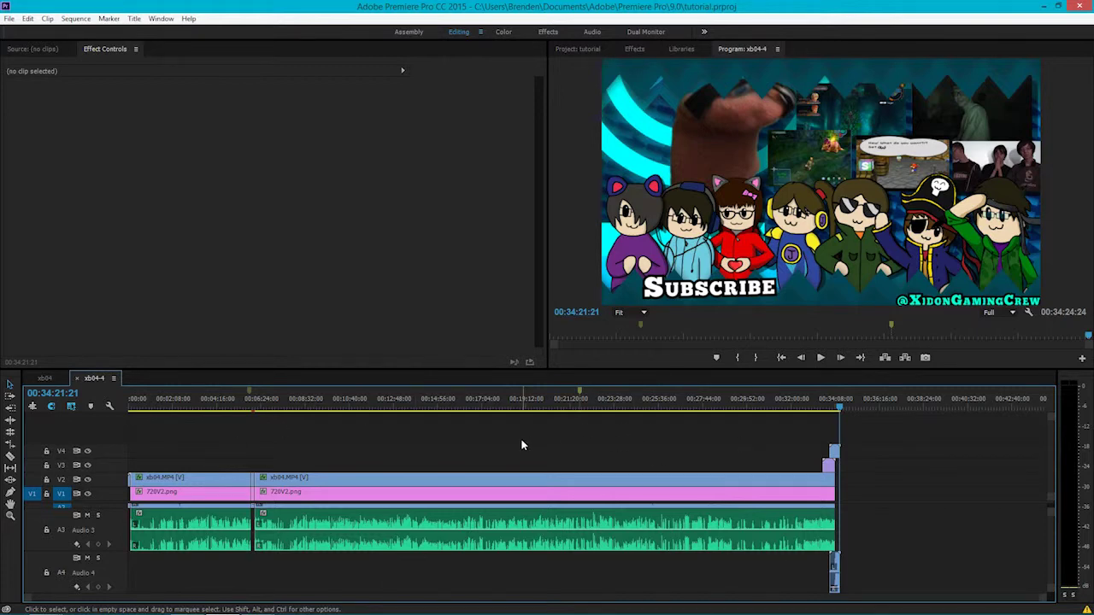
pyautogui.hotkey('ctrl', 'm')
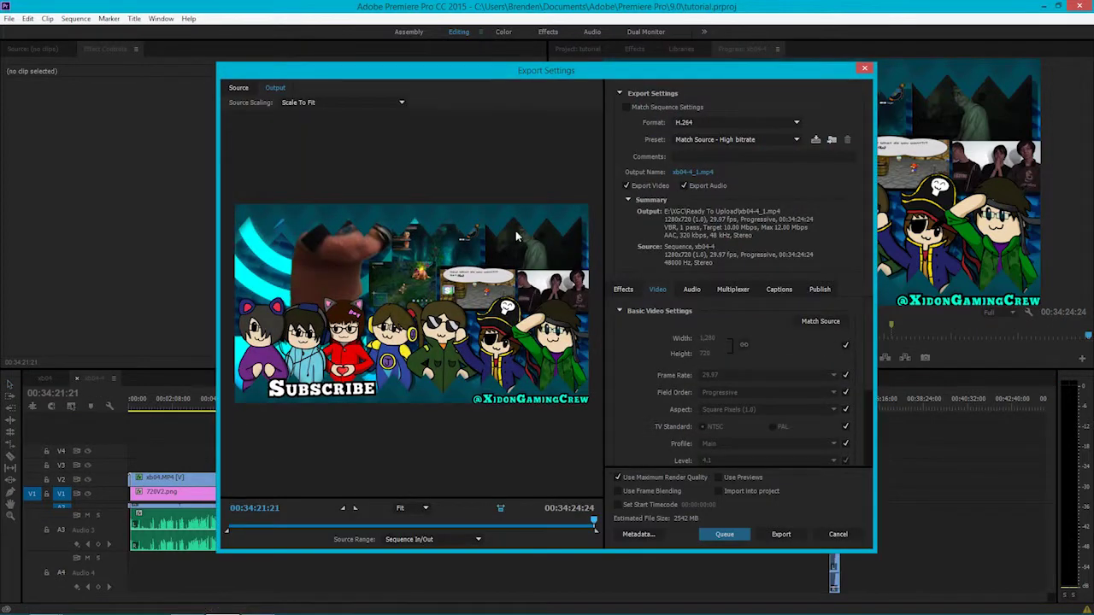
pyautogui.moveTo(560, 75); pyautogui.dragTo(439, 68)
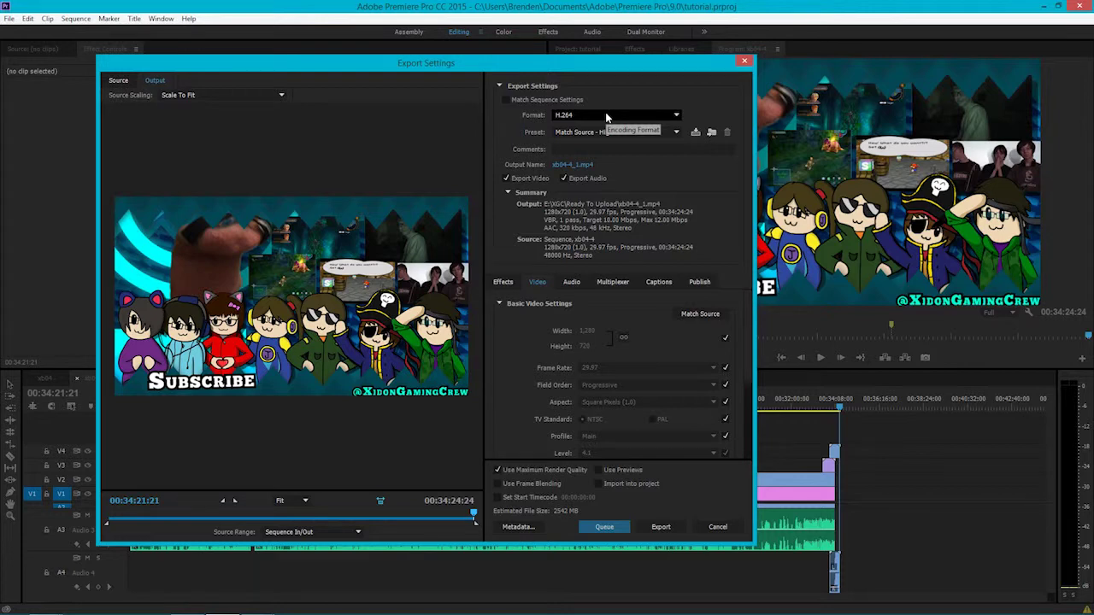
pyautogui.click(606, 116)
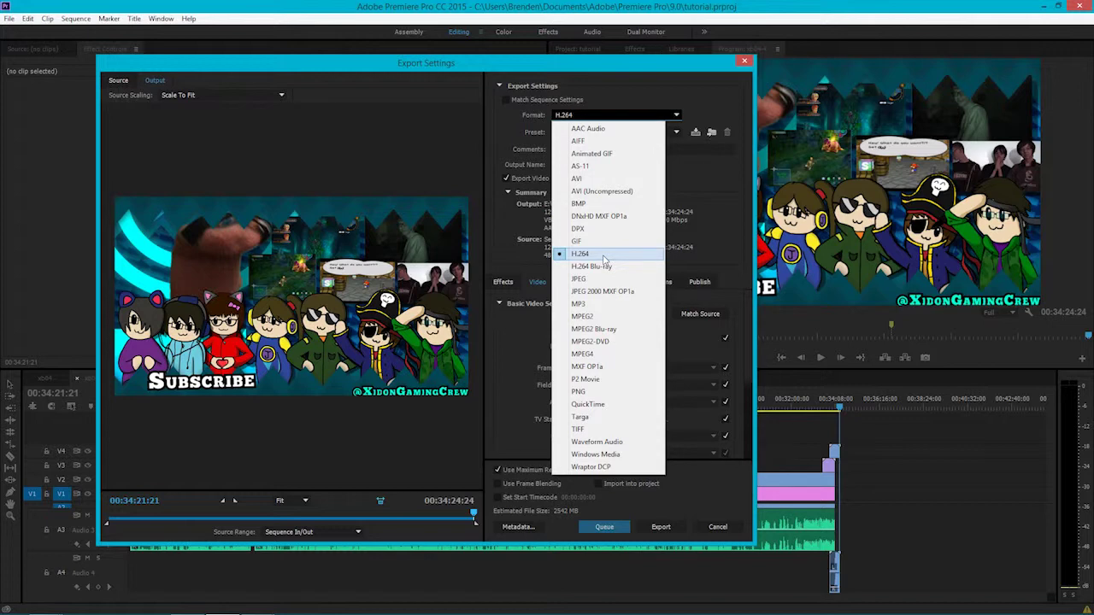
pyautogui.click(699, 170)
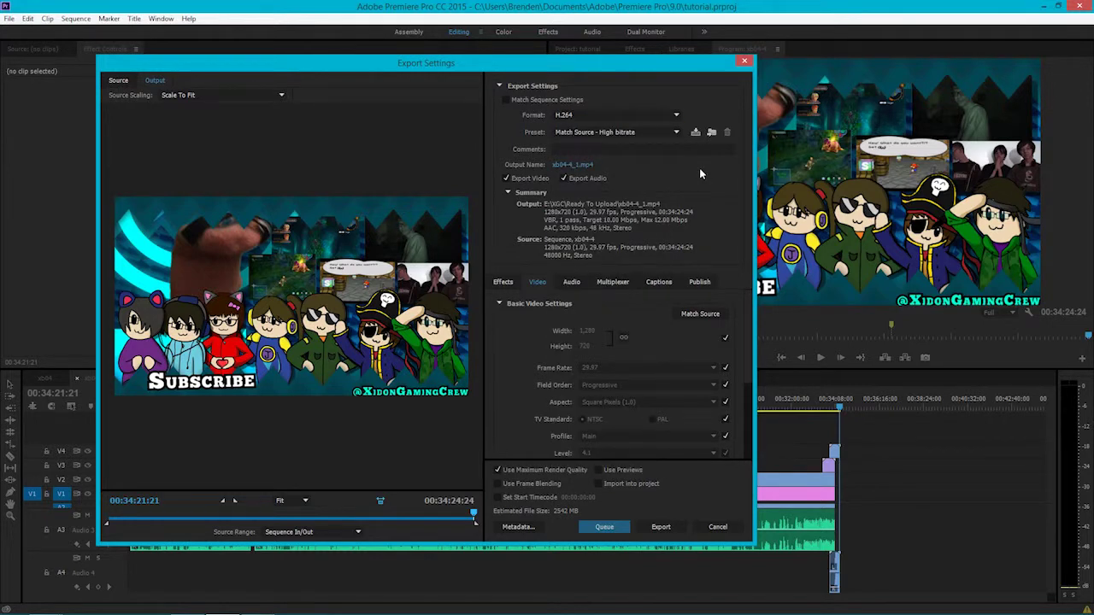
pyautogui.click(595, 134)
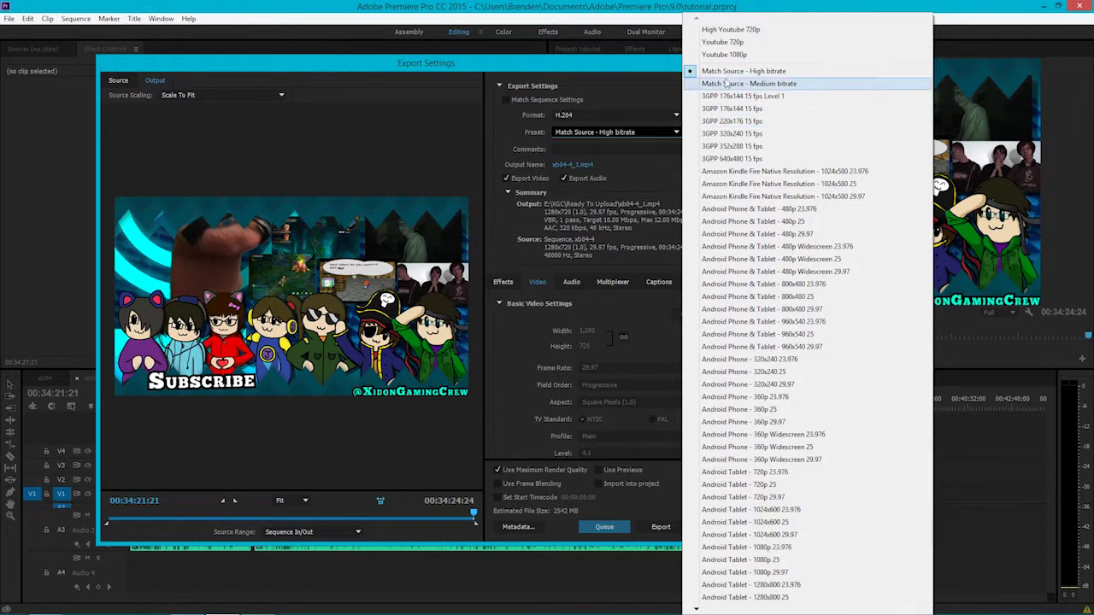
pyautogui.press('Up')
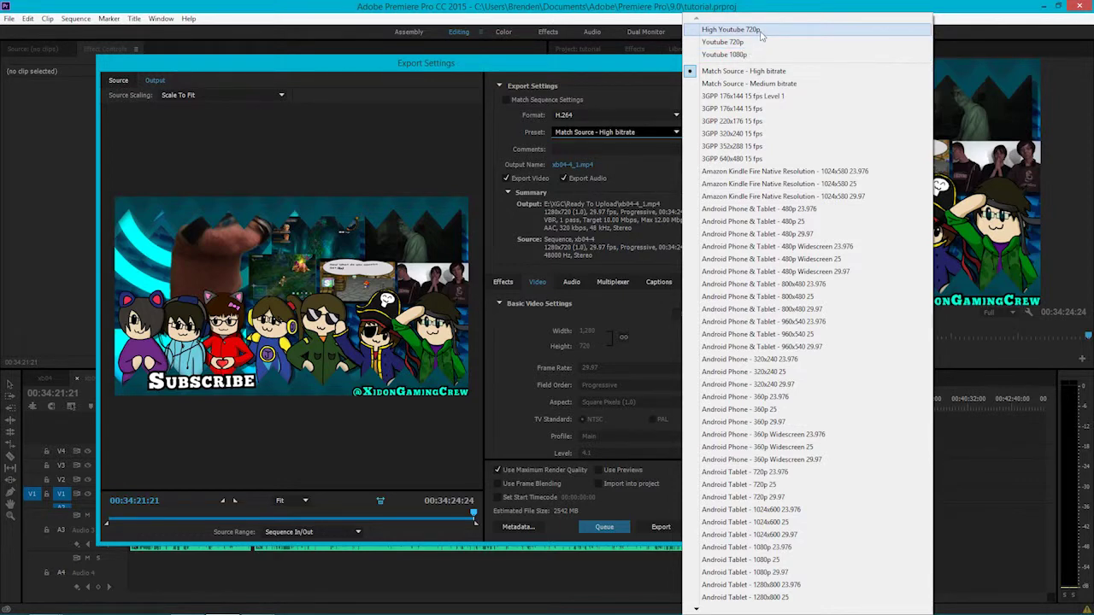
pyautogui.click(741, 43)
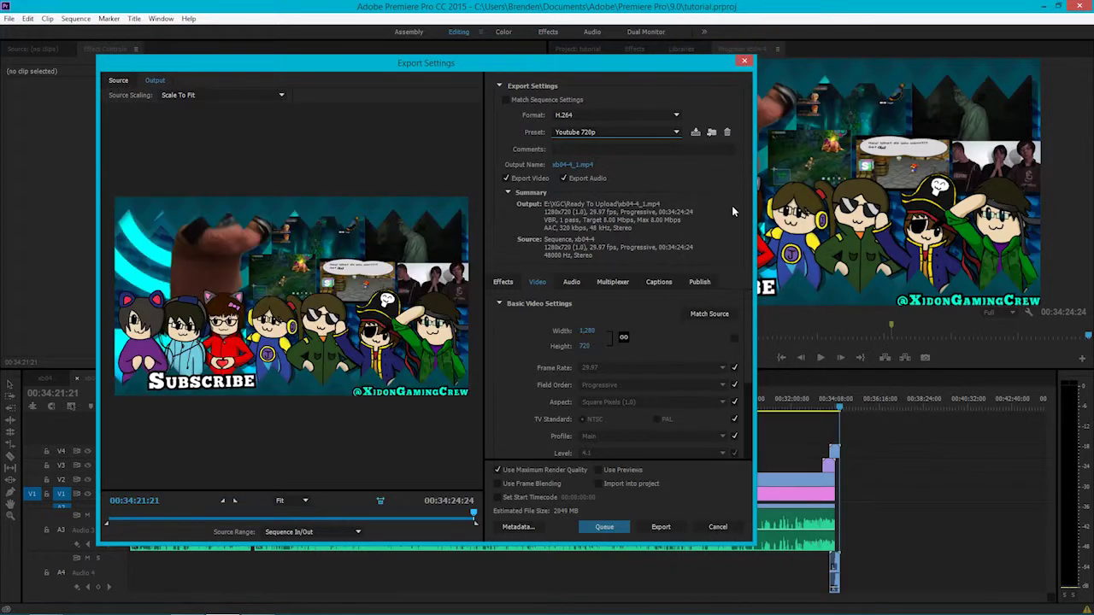
# Step: Examine the bitrate encoding choices in the export's video settings
pyautogui.scroll(-2, 746, 358)
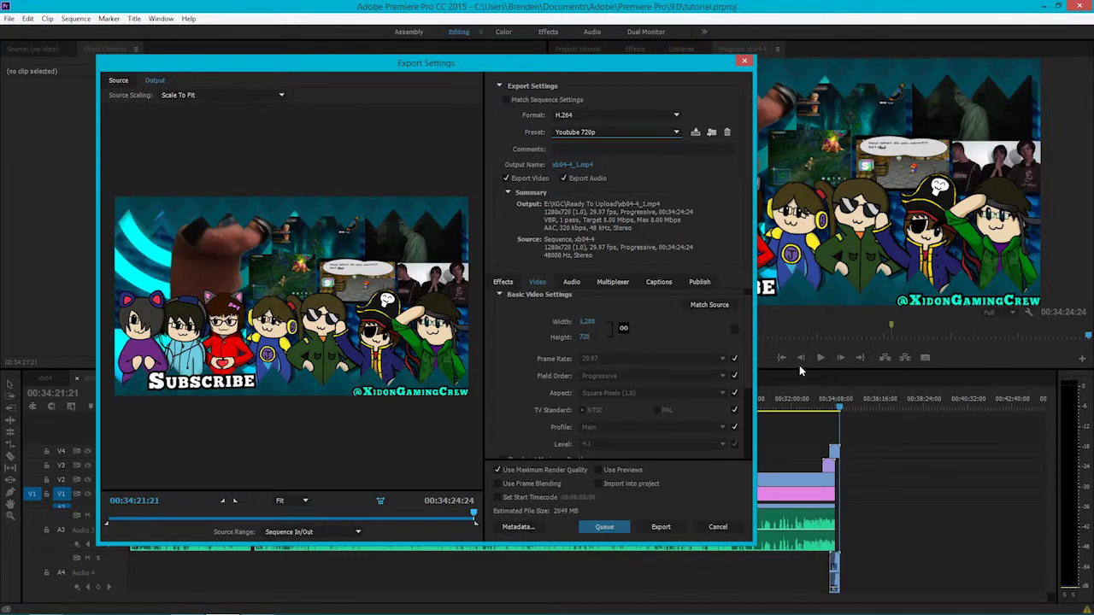
pyautogui.scroll(-5, 752, 376)
pyautogui.scroll(-1, 738, 432)
pyautogui.click(603, 370)
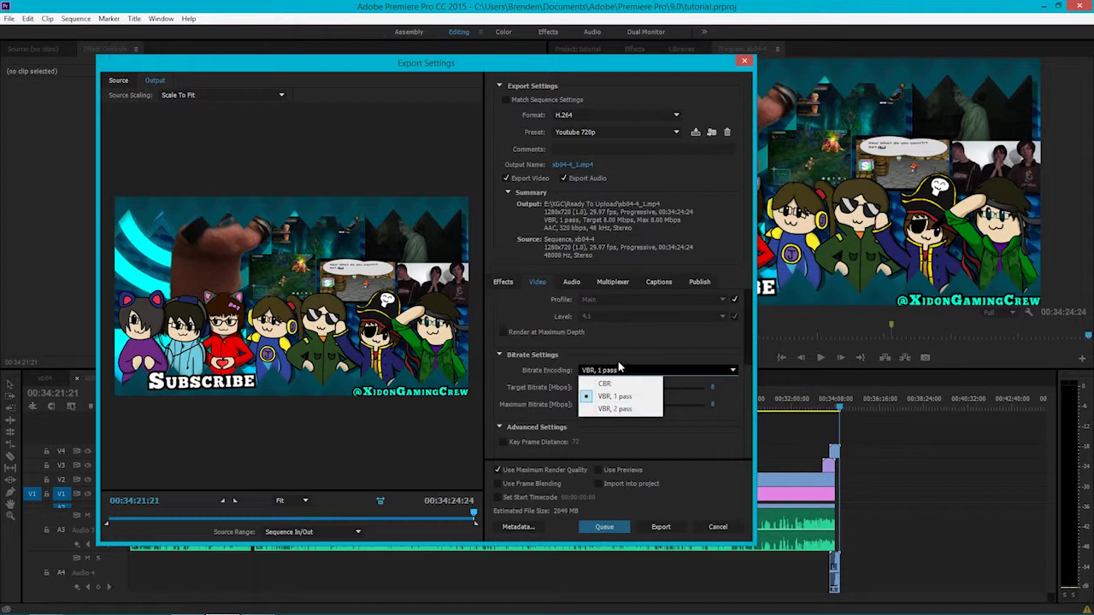
pyautogui.click(621, 368)
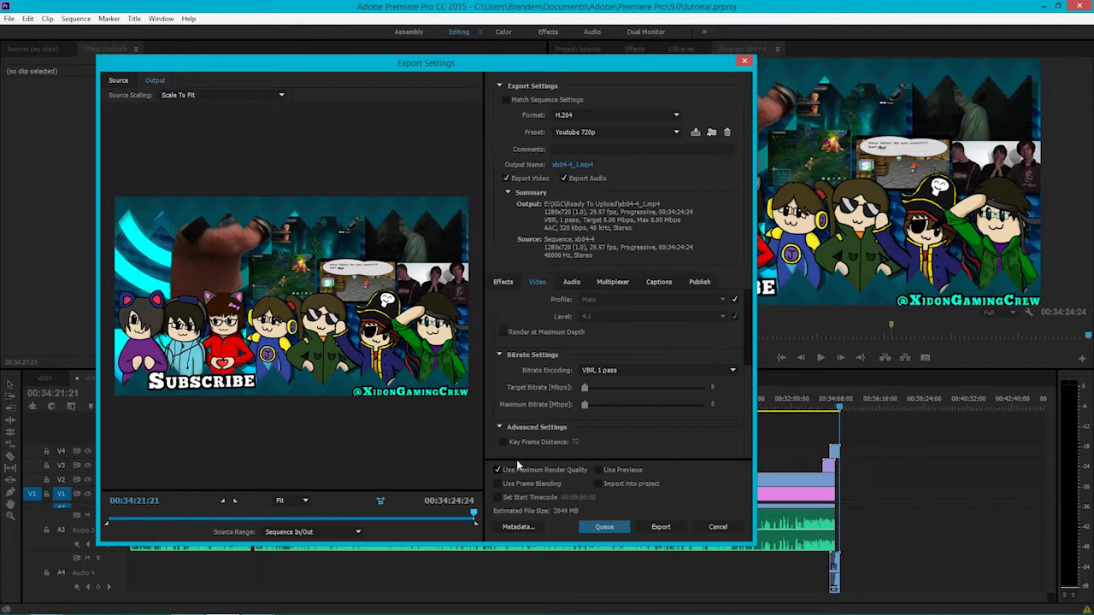
# Step: Review the export's audio format, sample rate, audio quality and bitrate settings
pyautogui.click(573, 282)
pyautogui.click(577, 318)
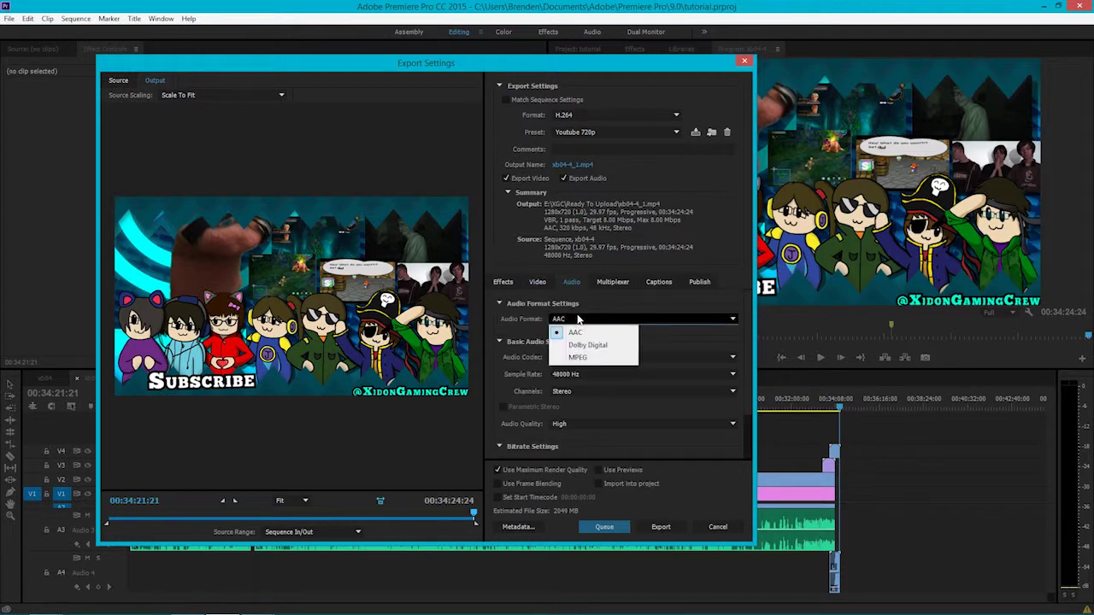
pyautogui.click(587, 310)
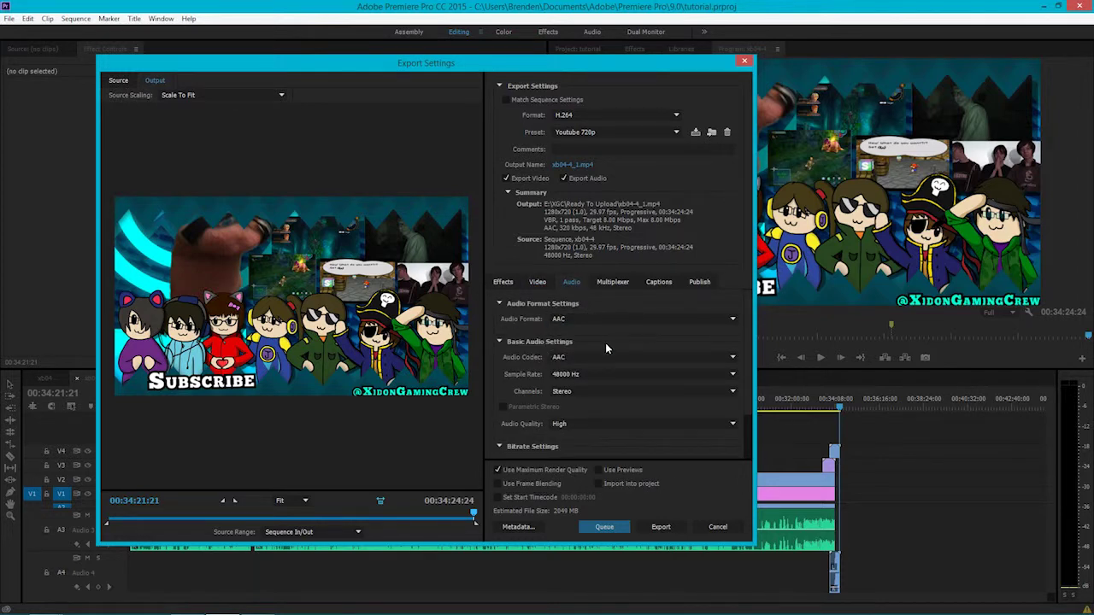
pyautogui.click(610, 375)
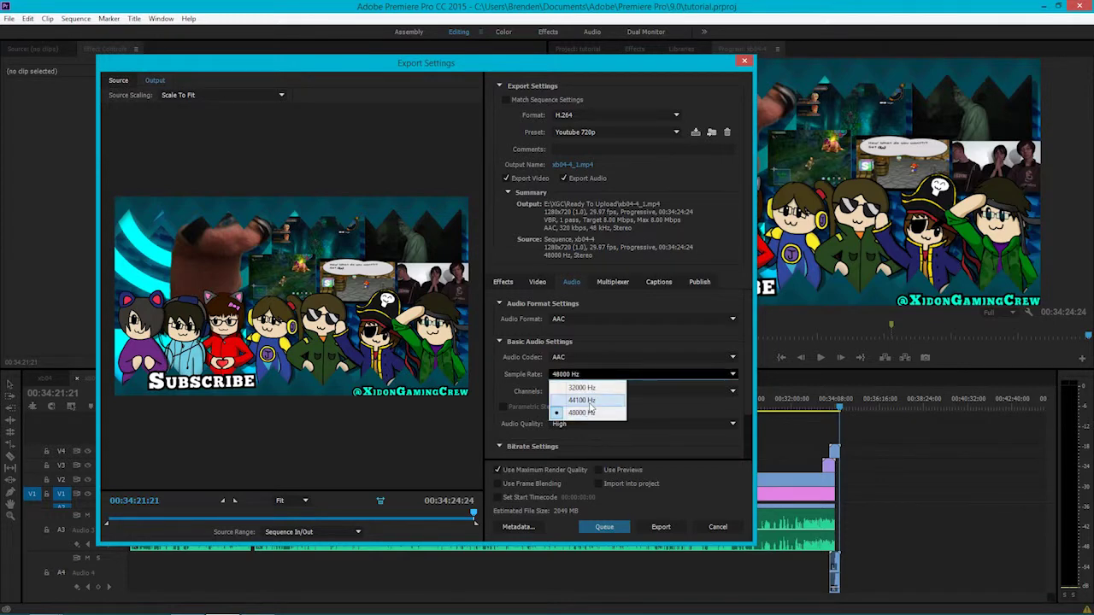
pyautogui.click(621, 344)
pyautogui.click(607, 423)
pyautogui.click(589, 463)
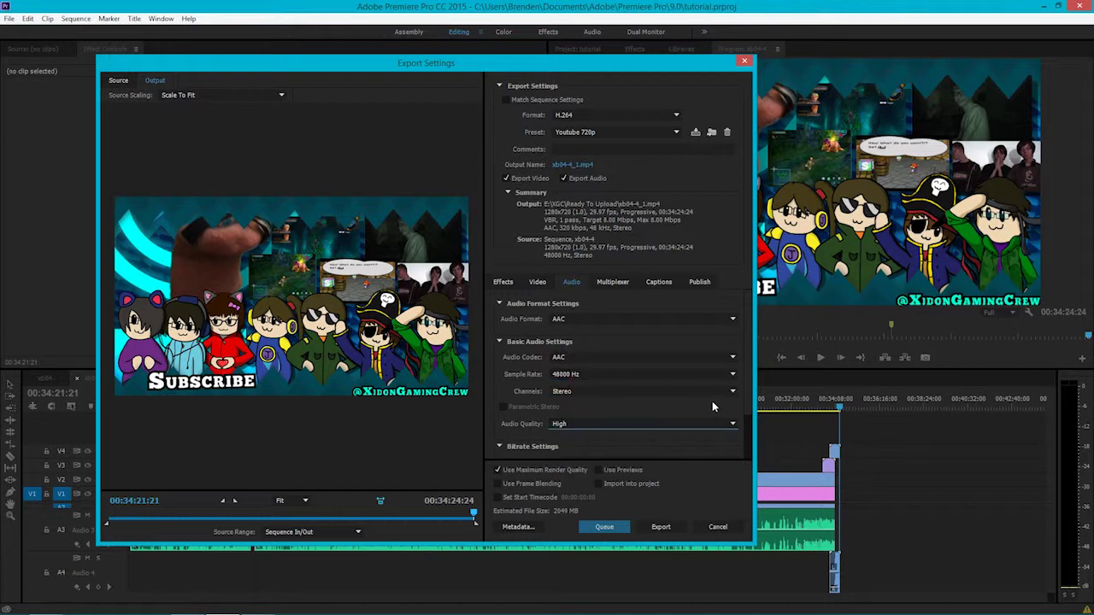
pyautogui.scroll(-1, 746, 411)
pyautogui.scroll(-2, 746, 410)
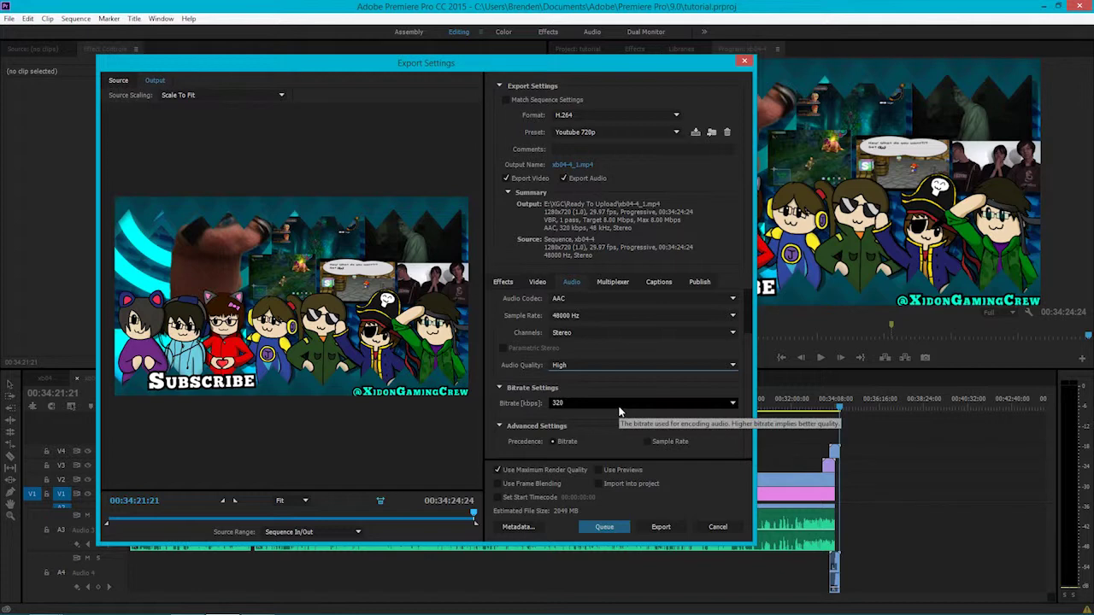
# Step: Look through the export's multiplexer, captions, publish and effects settings, and return to the video settings
pyautogui.click(699, 282)
pyautogui.click(624, 283)
pyautogui.click(656, 283)
pyautogui.click(694, 283)
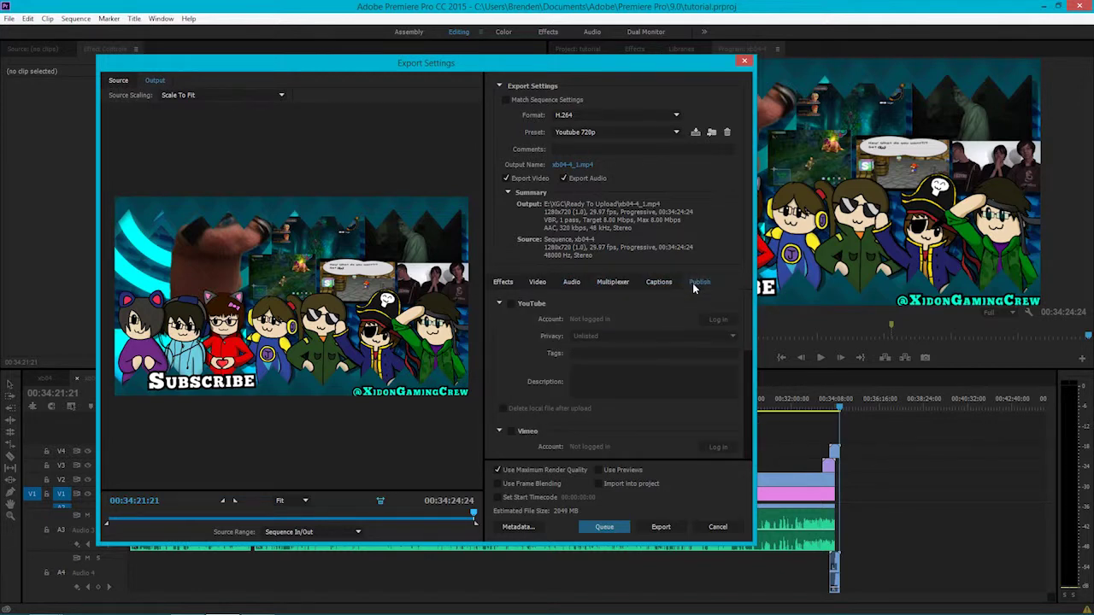
pyautogui.click(537, 282)
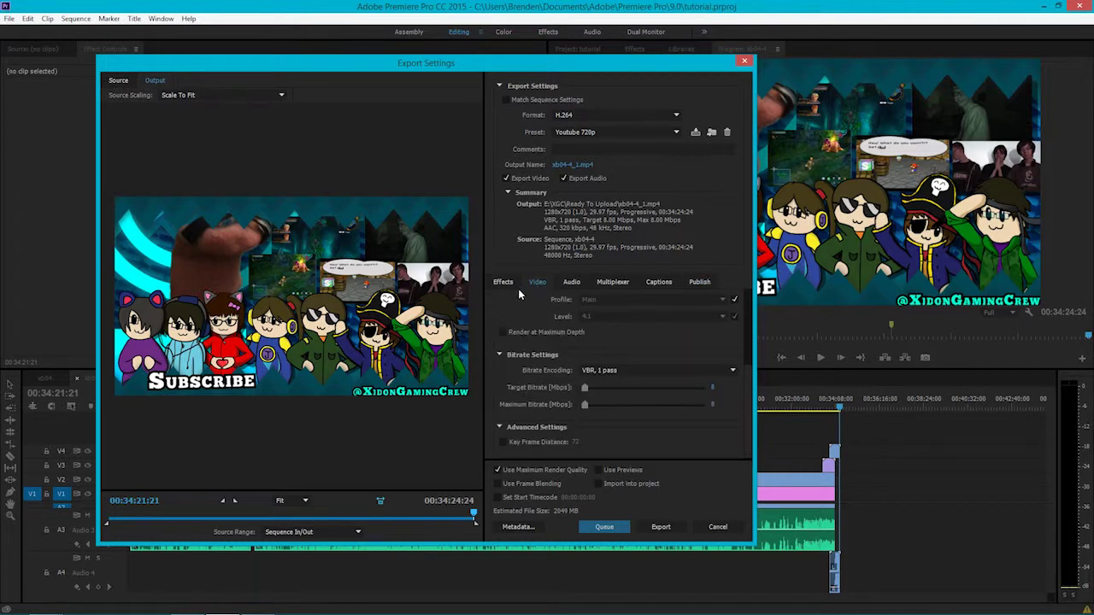
pyautogui.click(504, 283)
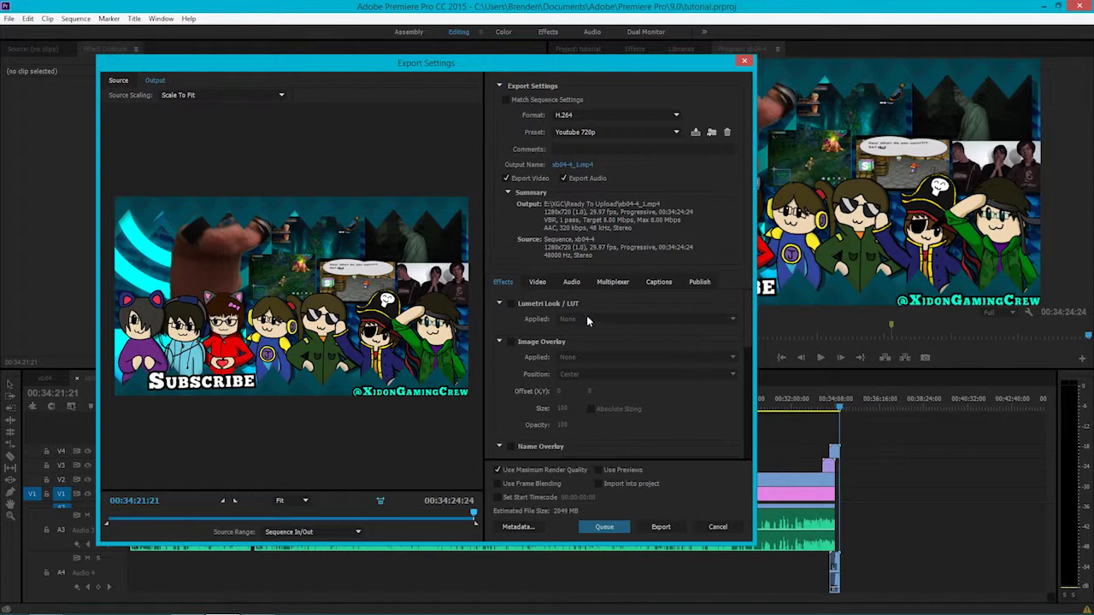
pyautogui.click(538, 285)
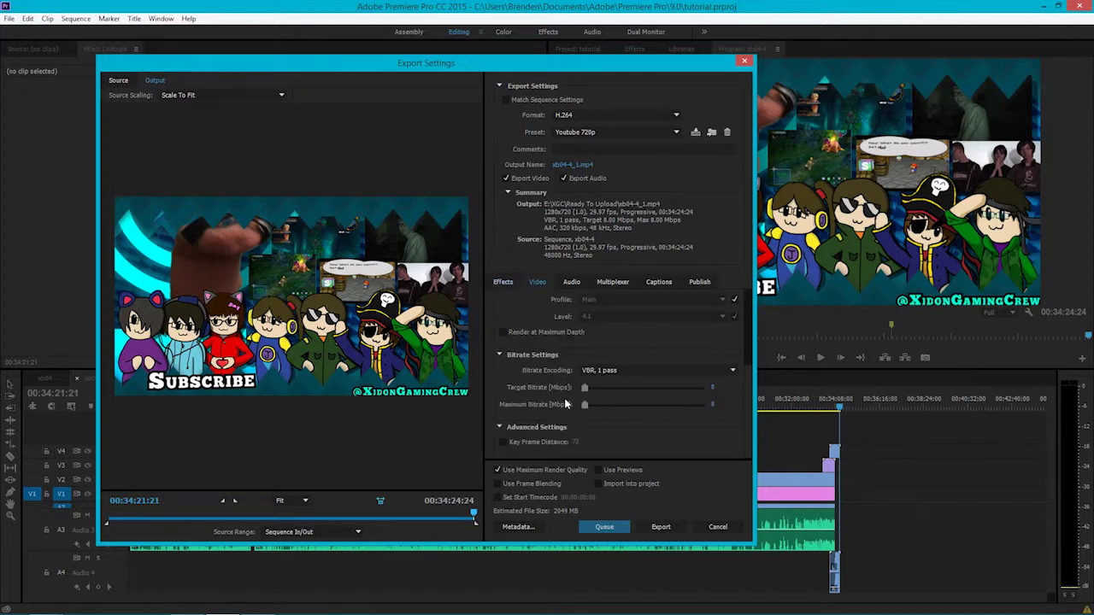
# Step: Queue the export for encoding and save the project
pyautogui.click(605, 527)
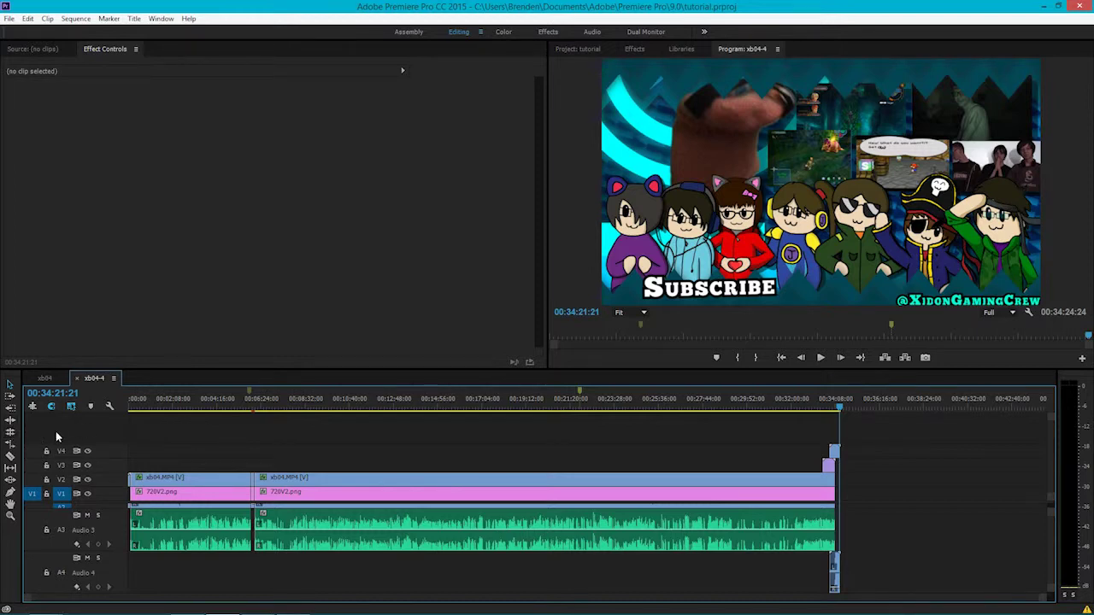
pyautogui.hotkey('ctrl', 's')
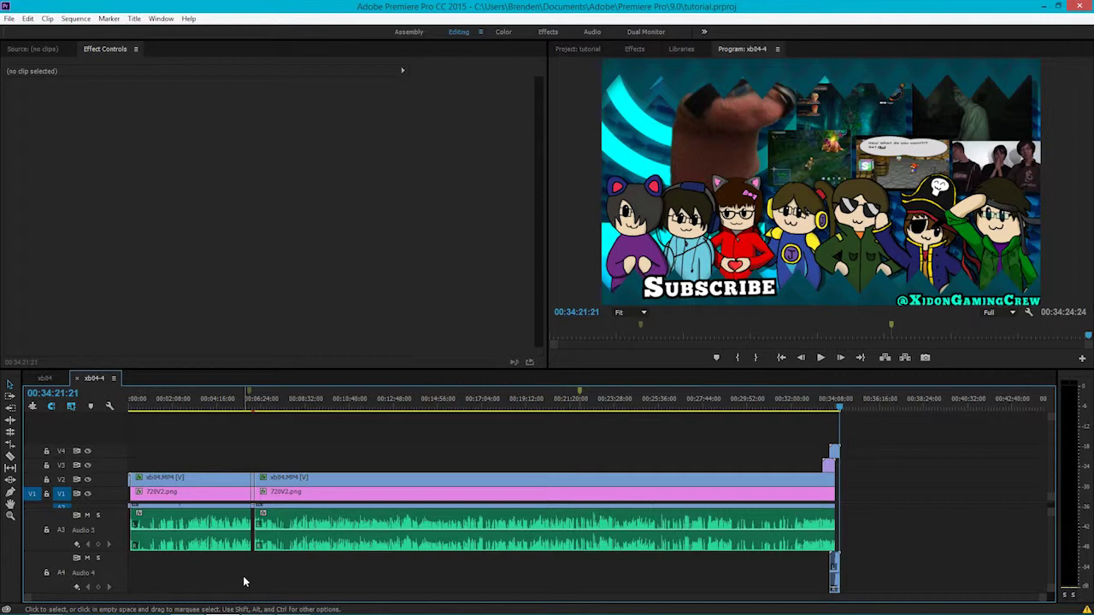
# Step: Switch to Adobe Media Encoder and arrange its window so the queued export's details are readable
pyautogui.click(290, 603)
pyautogui.click(292, 603)
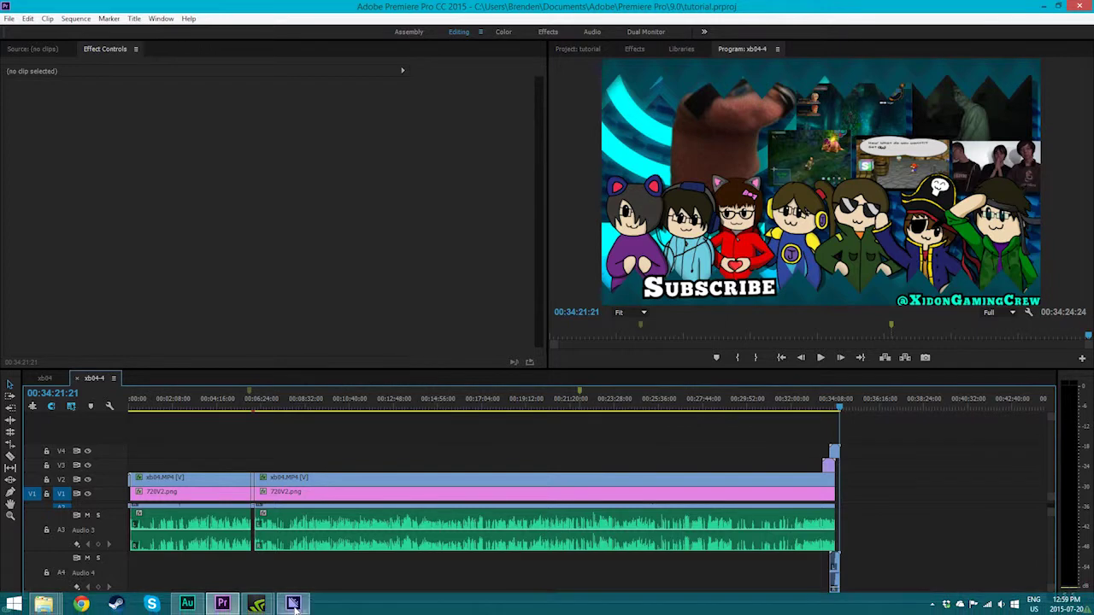
pyautogui.moveTo(778, 76); pyautogui.dragTo(306, 71)
pyautogui.moveTo(575, 336); pyautogui.dragTo(687, 329)
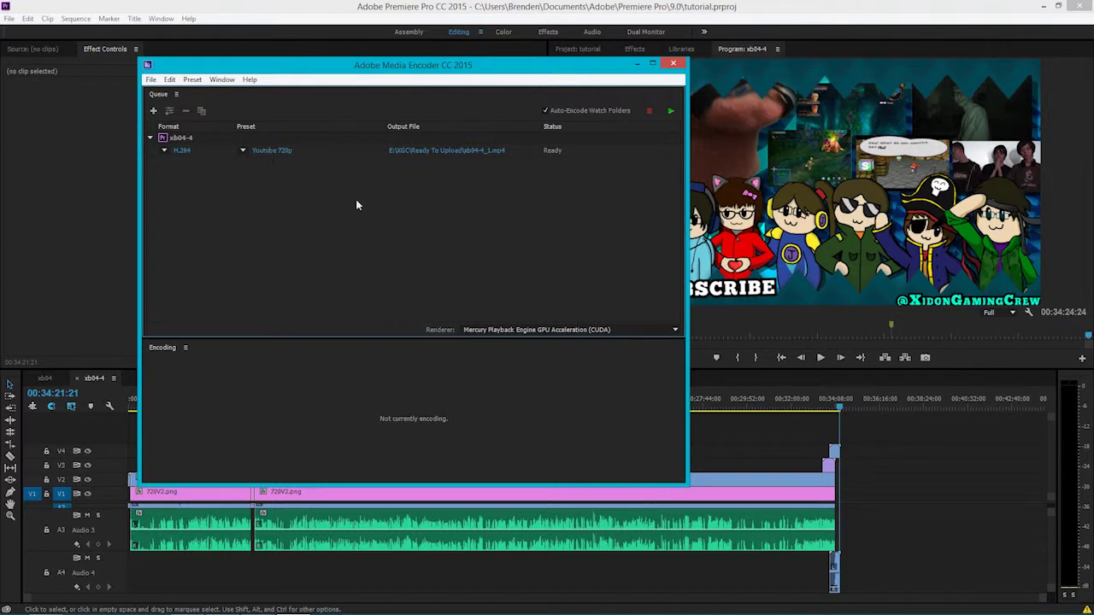
# Step: Set the queued export's output file to xb04-4FINAL.mp4 in the Ready To Upload folder
pyautogui.click(436, 150)
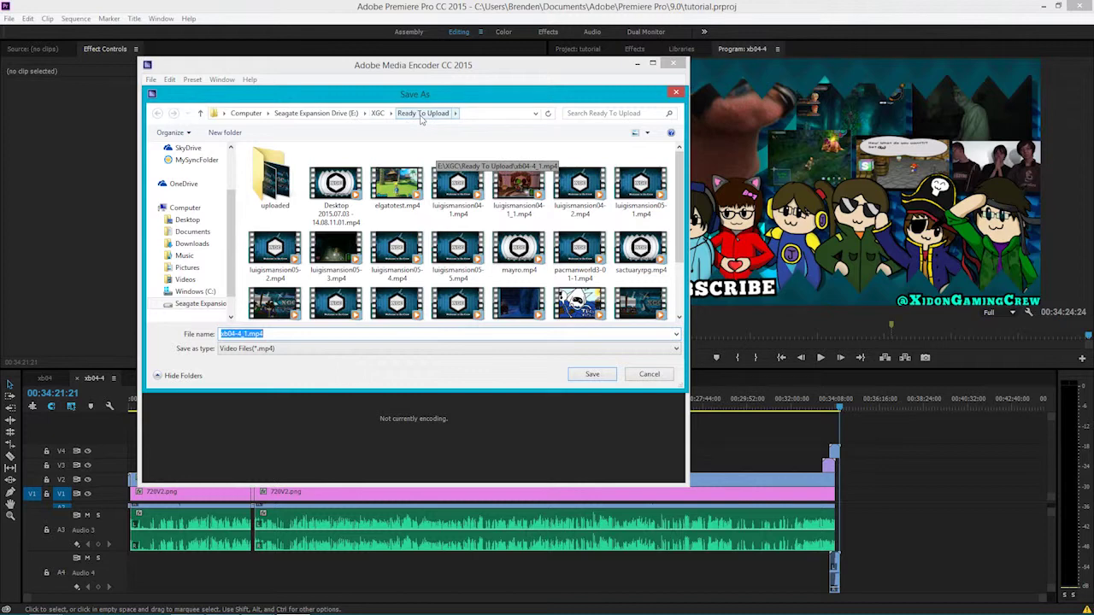
pyautogui.moveTo(683, 218)
pyautogui.mouseDown()
pyautogui.moveTo(675, 248)
pyautogui.moveTo(679, 209)
pyautogui.mouseUp()
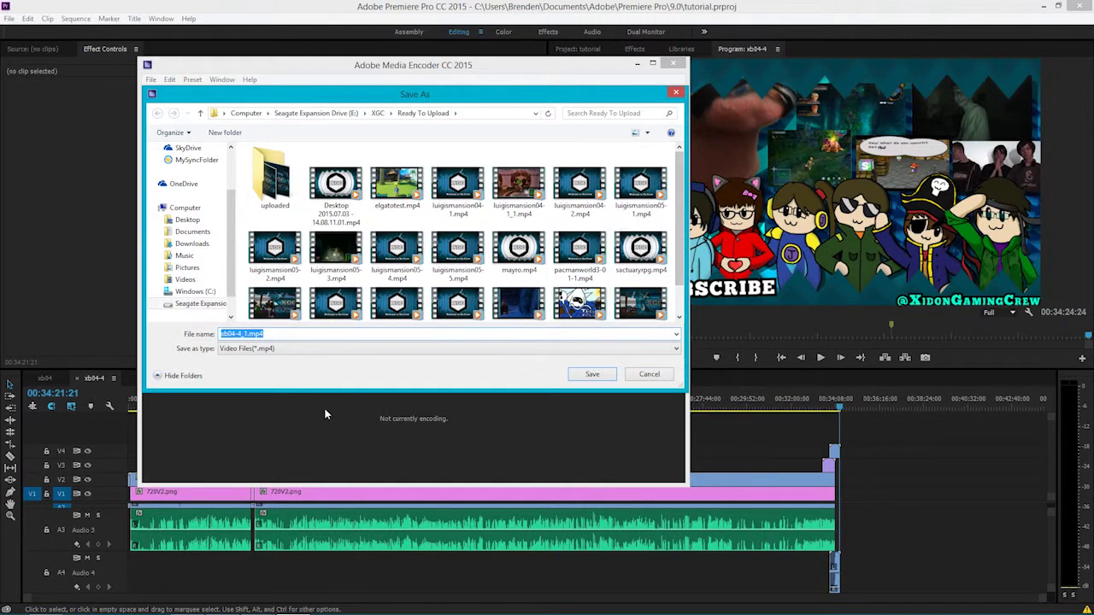
pyautogui.click(279, 334)
pyautogui.scroll(-2, 628, 293)
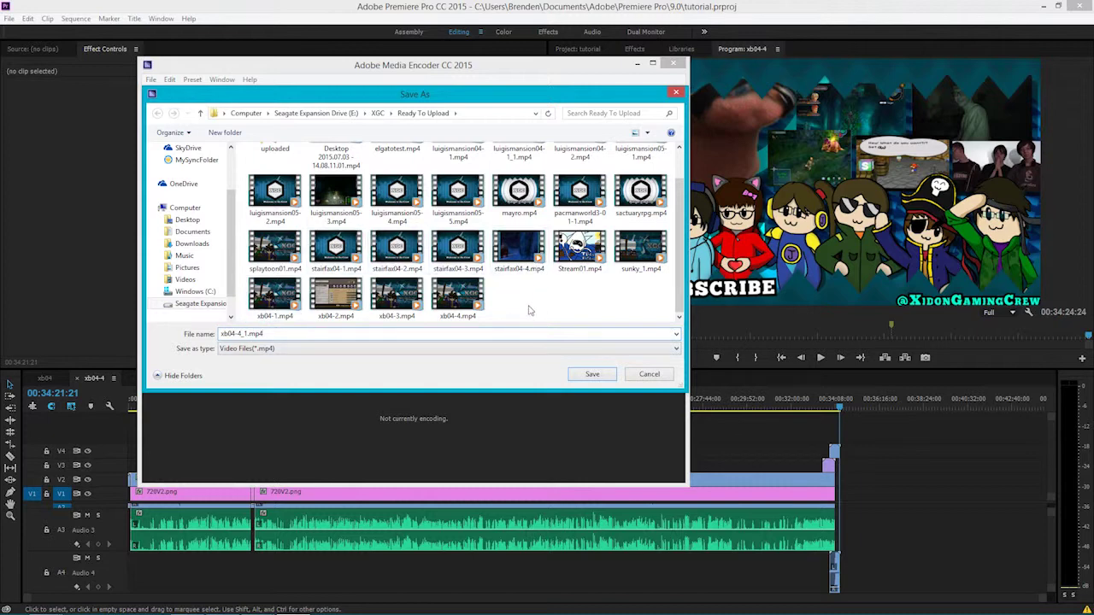
pyautogui.click(458, 301)
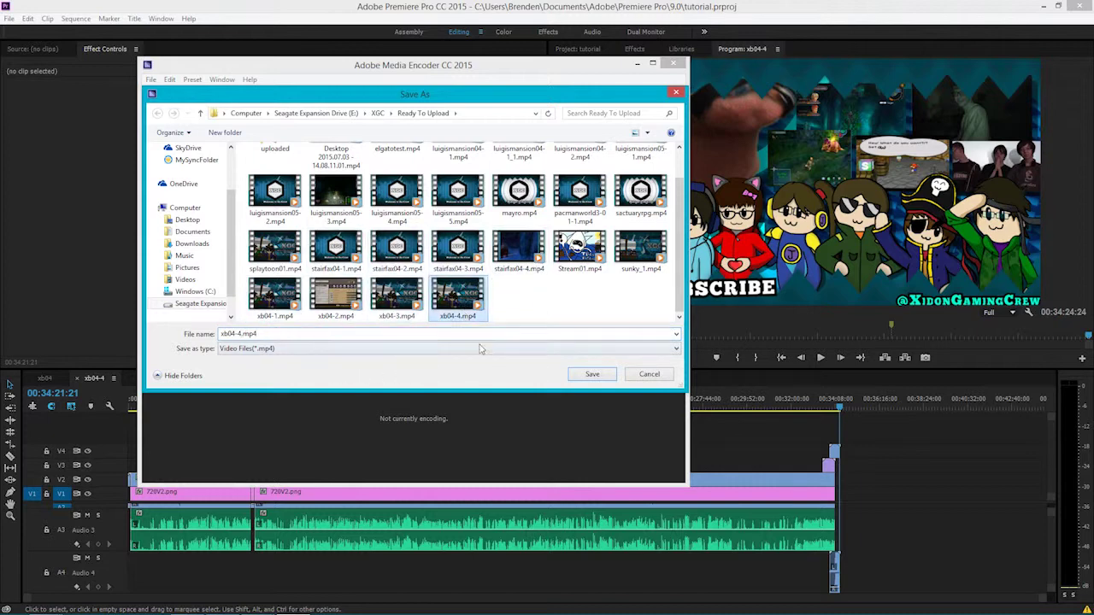
pyautogui.click(239, 334)
pyautogui.click(242, 334)
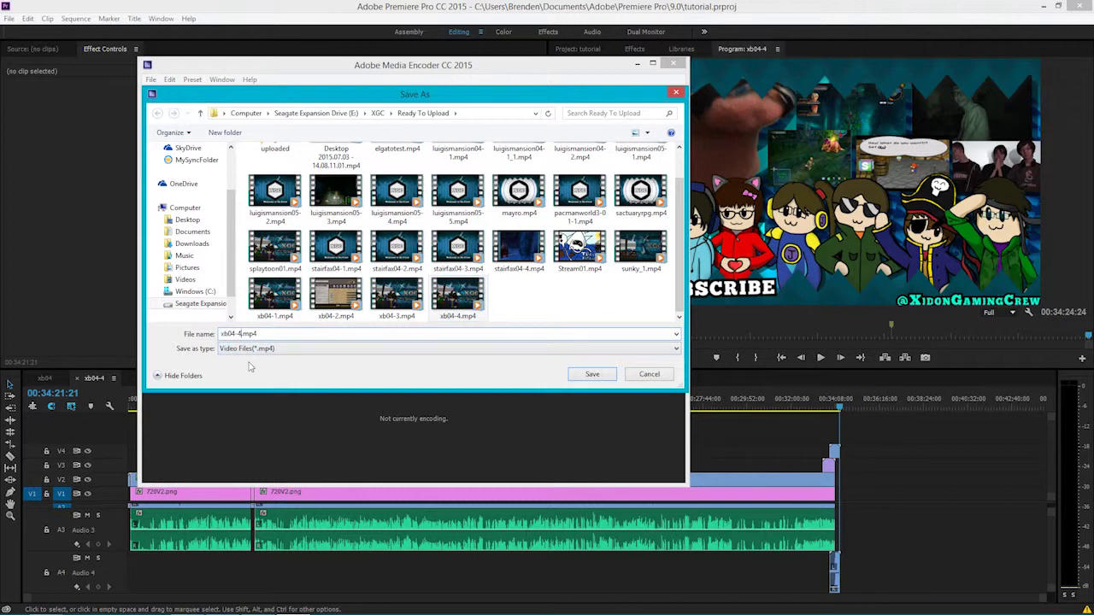
pyautogui.write('FINAL')
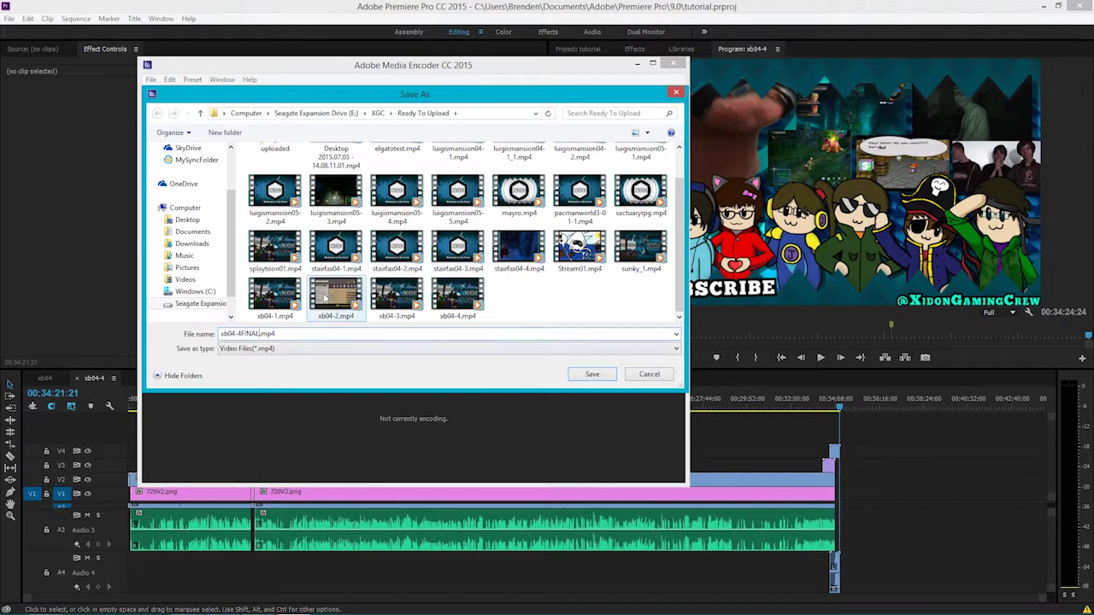
pyautogui.click(601, 374)
# Step: Start encoding the queue and move the encoder window aside
pyautogui.click(671, 110)
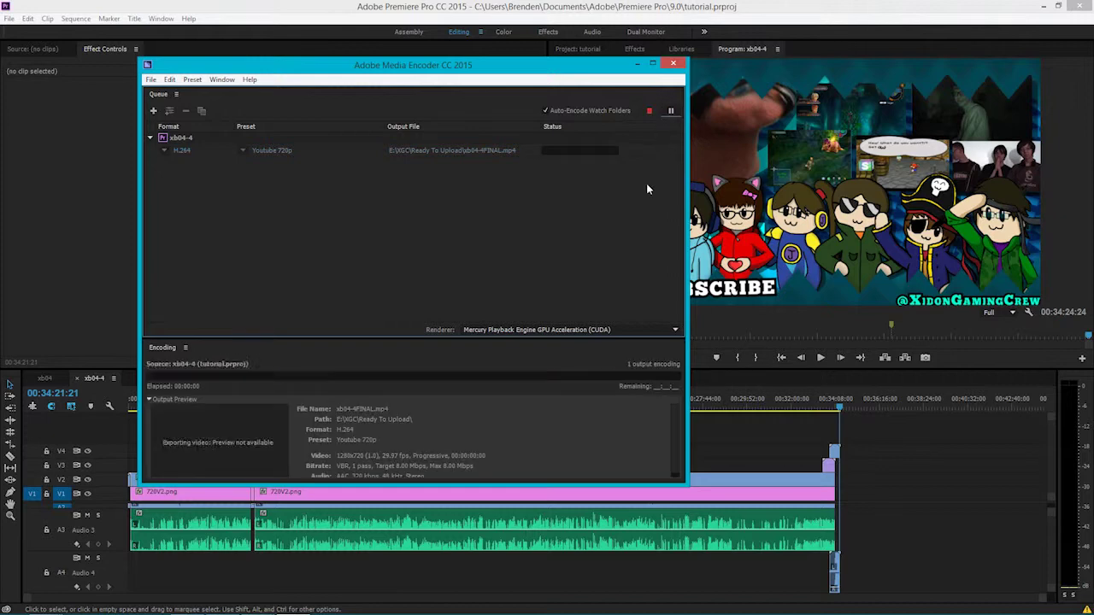
pyautogui.moveTo(577, 64); pyautogui.dragTo(610, 93)
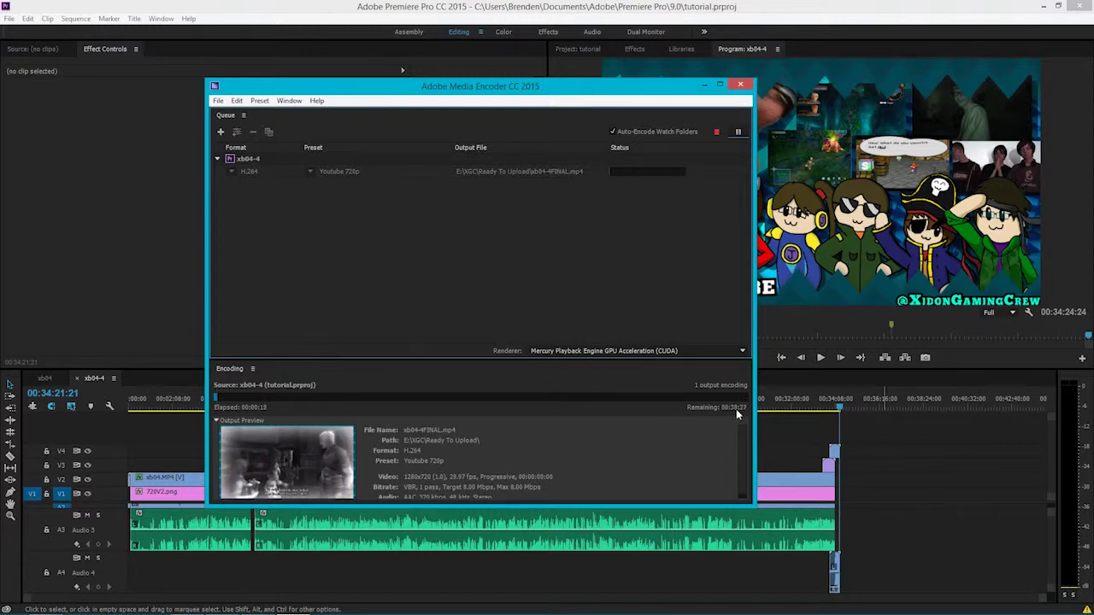
pyautogui.click(703, 84)
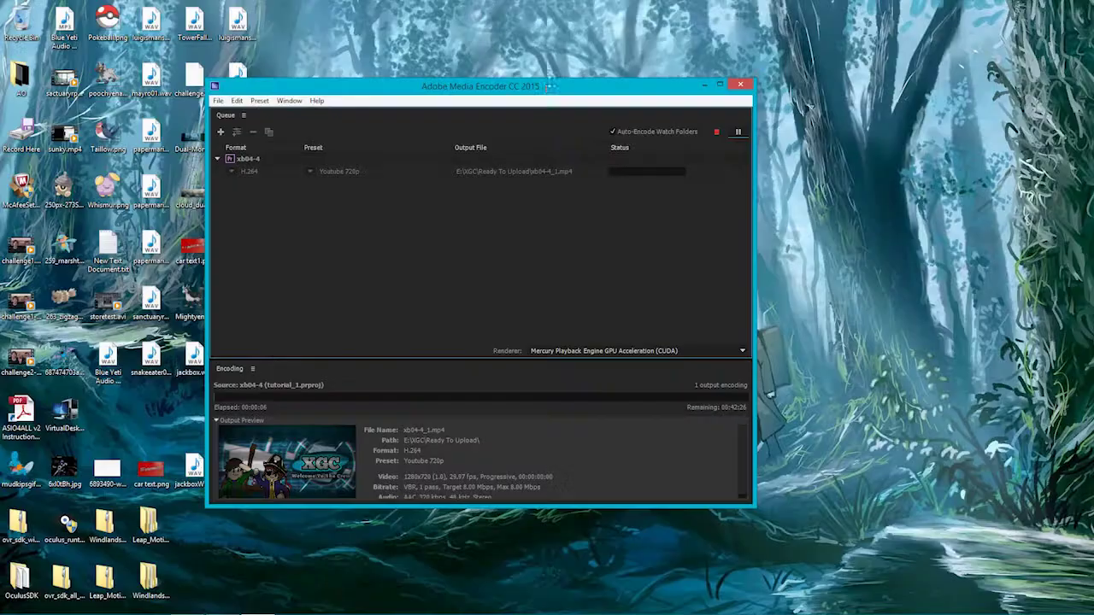
pyautogui.moveTo(548, 104); pyautogui.dragTo(828, 103)
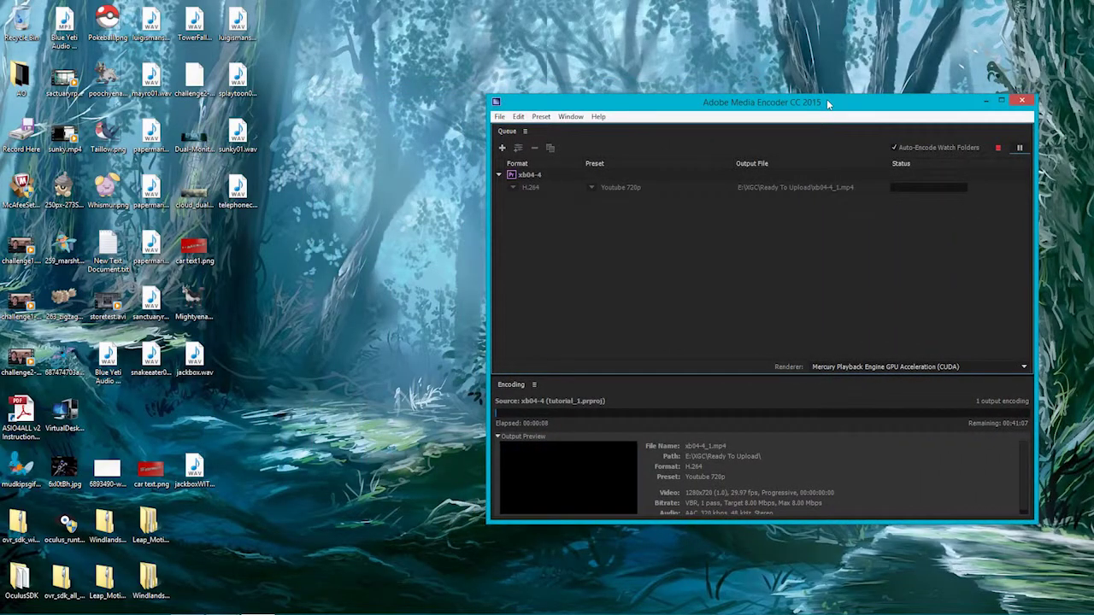